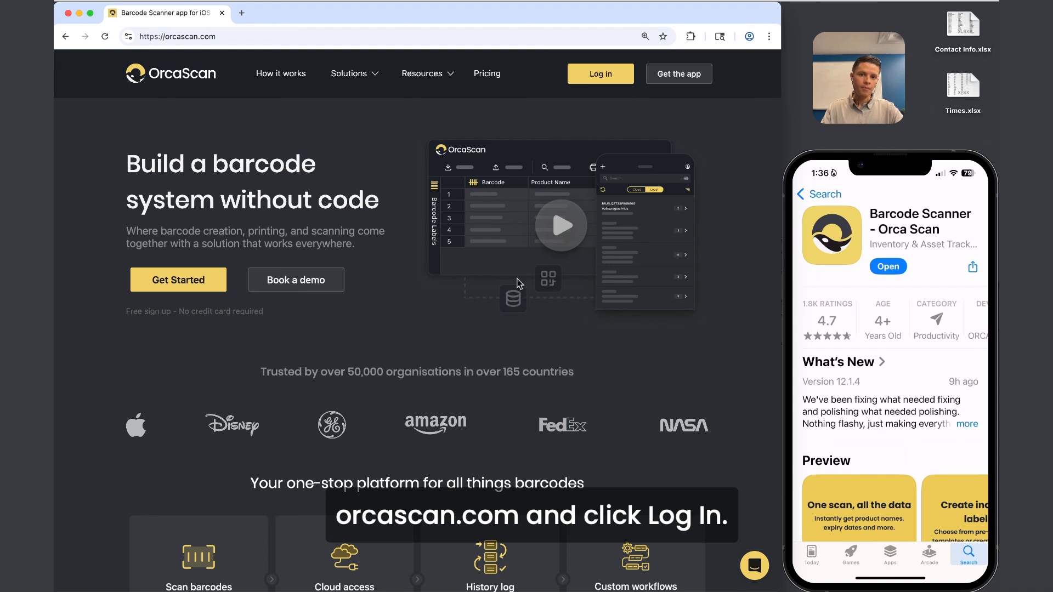
# Sign in to the Orca Scan web app with the account e-mail and password.
pyautogui.click(601, 75)
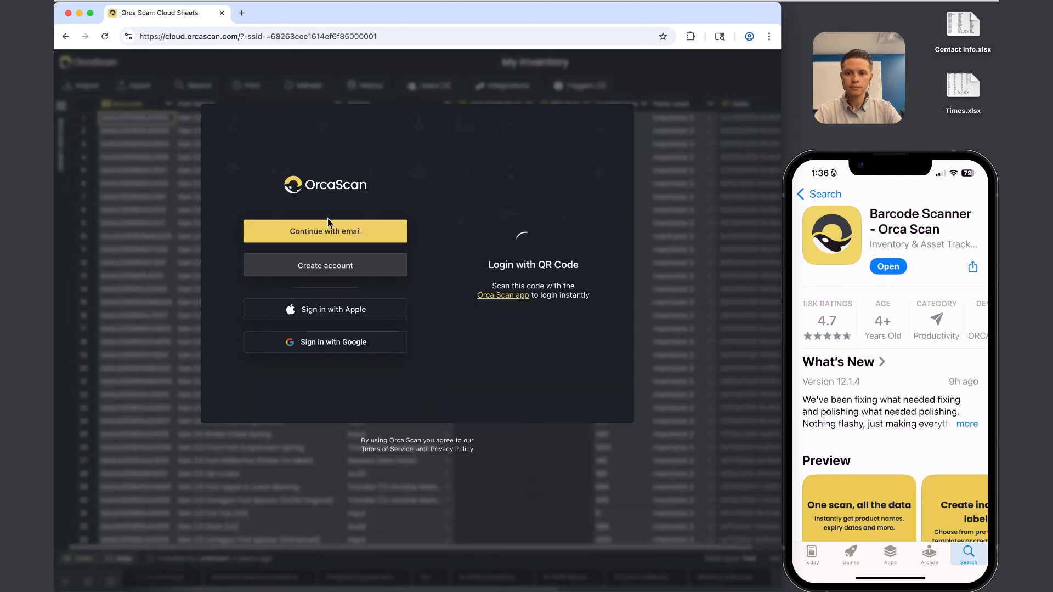
pyautogui.click(333, 228)
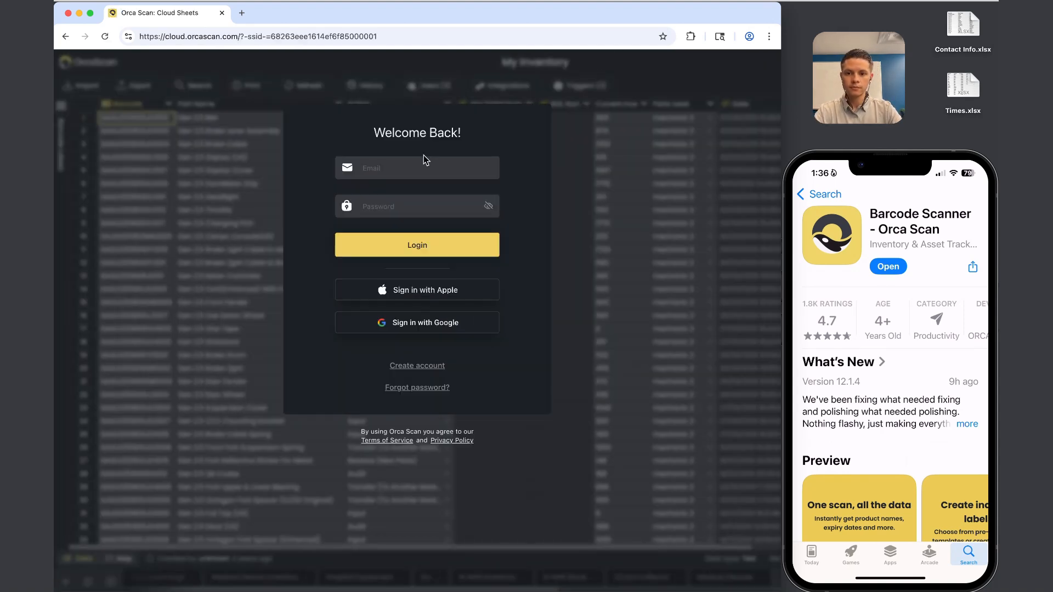
pyautogui.click(407, 167)
pyautogui.press('Tab')
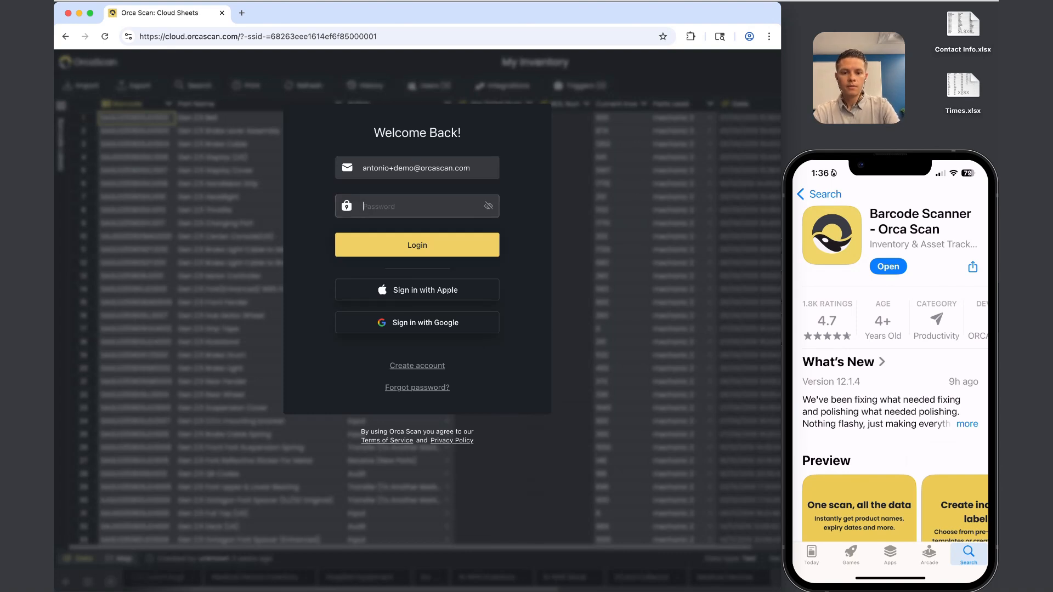
pyautogui.write('********')
pyautogui.press('Return')
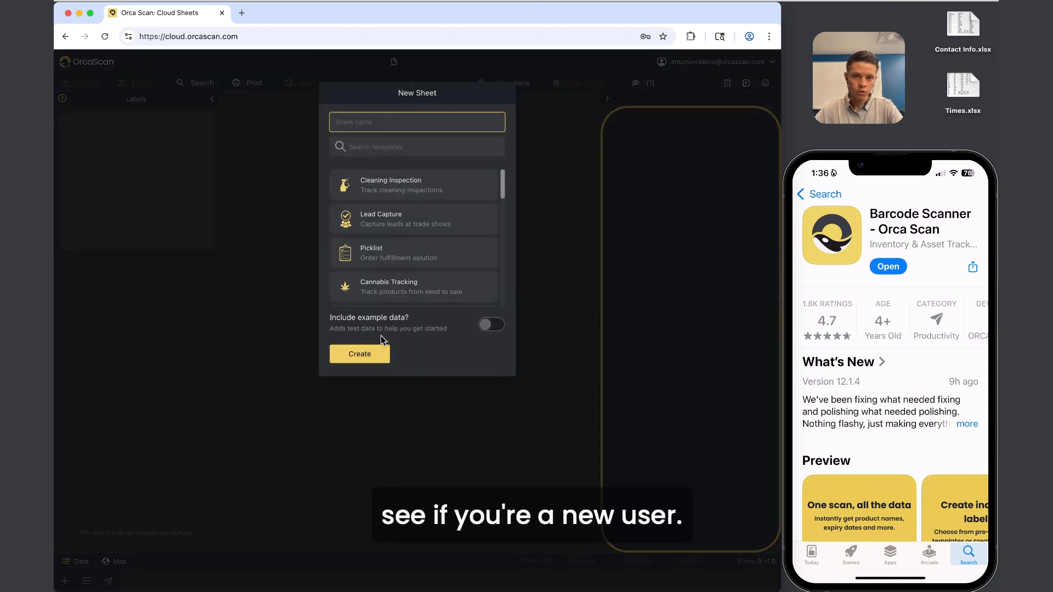
# Create the 'Event Attendance' sheet from its template and collapse the Labels and Mobile preview panels.
pyautogui.write('Event At')
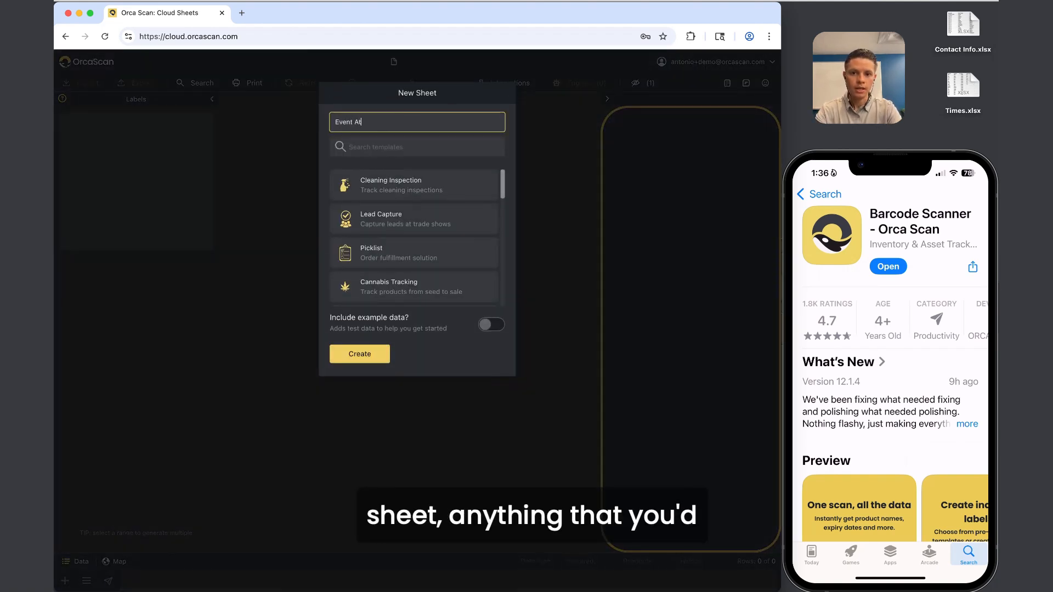
pyautogui.write('tendance')
pyautogui.scroll(-5, 383, 244)
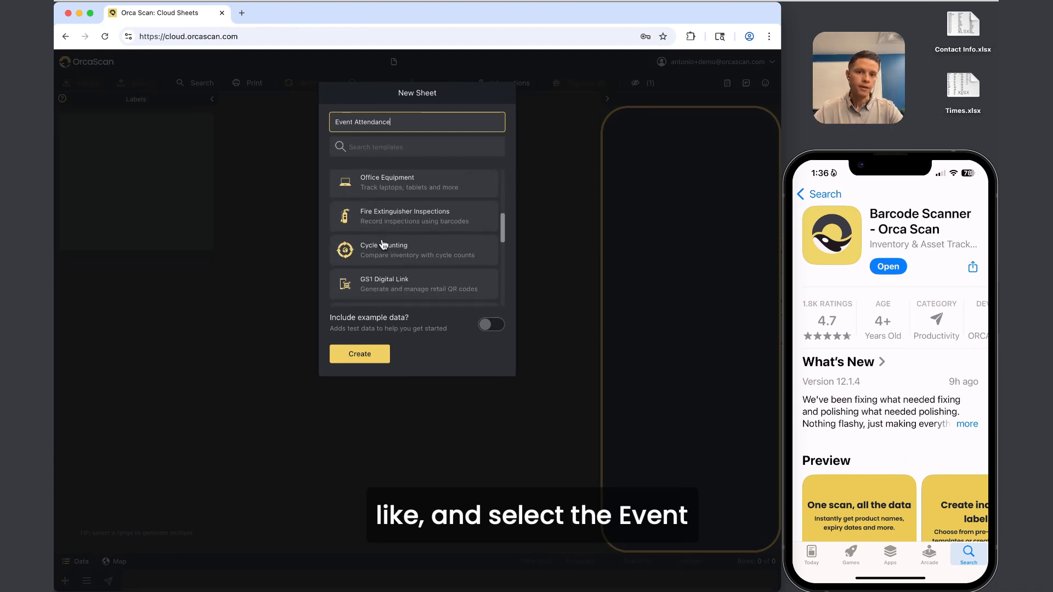
pyautogui.scroll(-3, 383, 244)
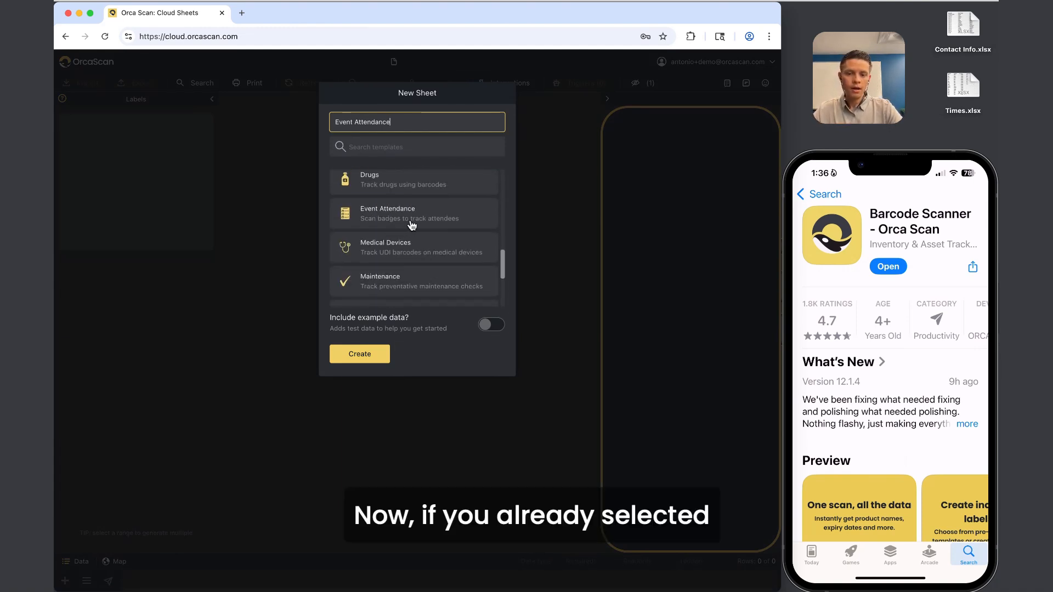
pyautogui.click(412, 222)
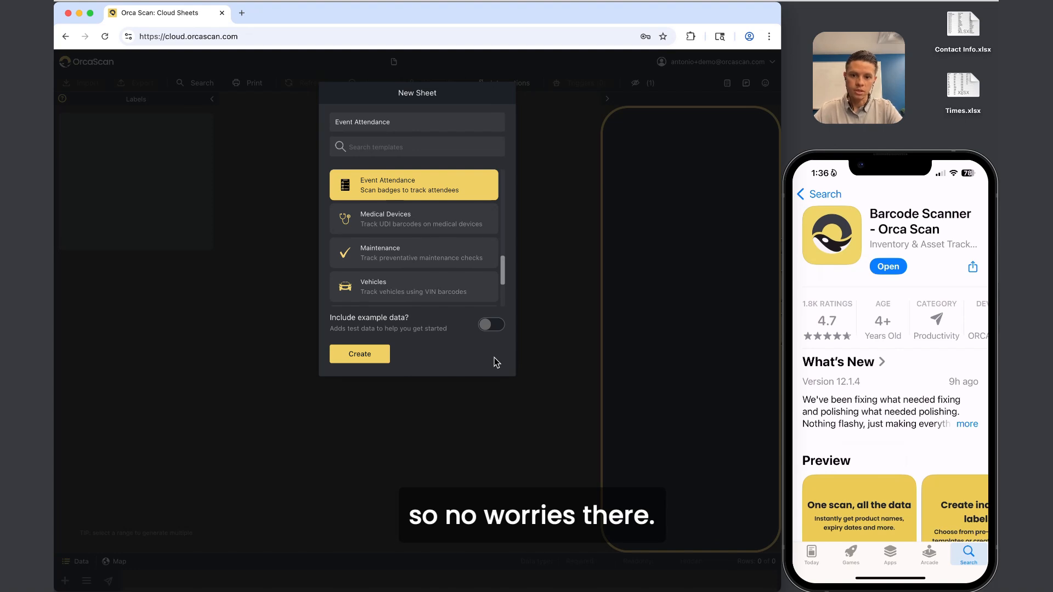
pyautogui.click(352, 355)
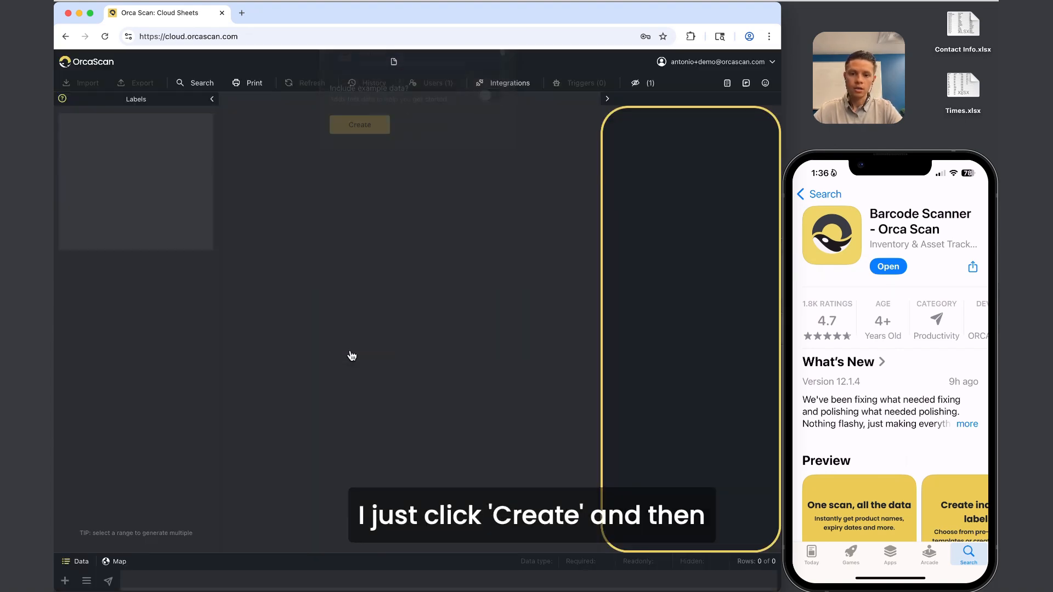
pyautogui.click(212, 99)
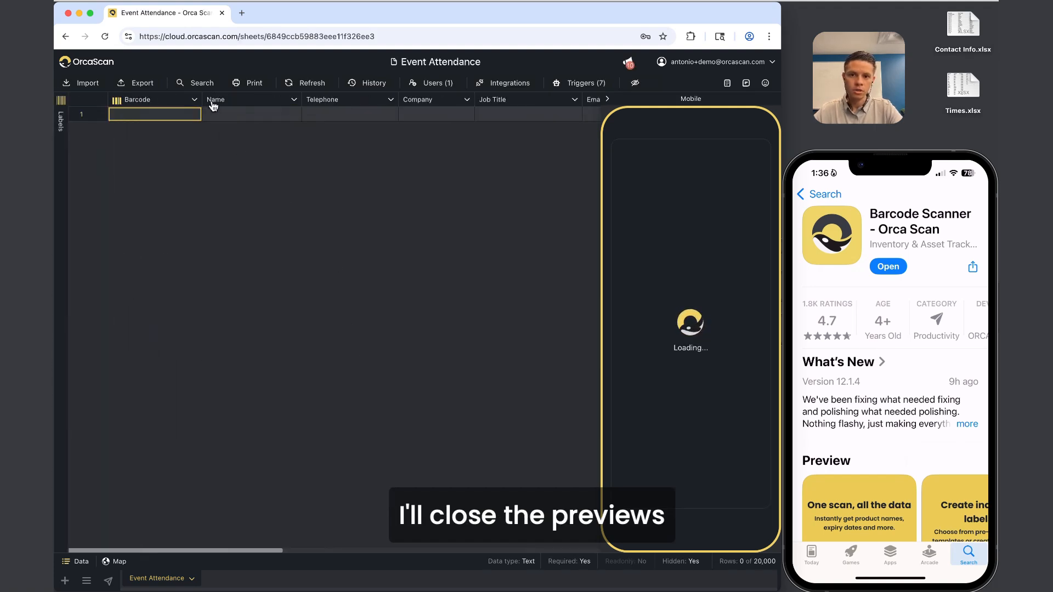
pyautogui.click(608, 100)
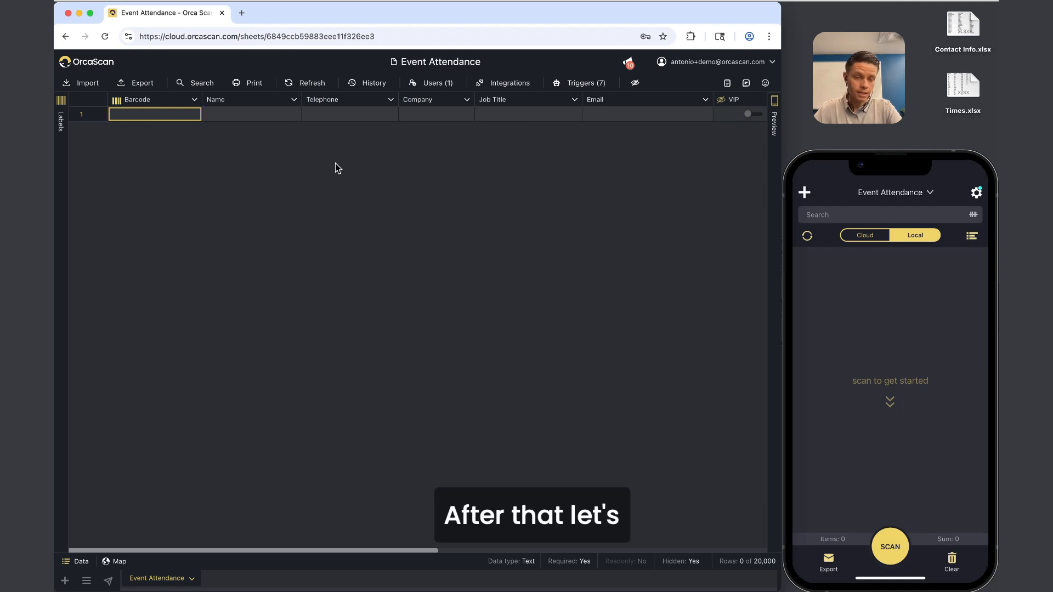
# In Contact Info.xlsx, rename A1 to 'User Id', undo it back to Barcode, and save.
pyautogui.doubleClick(976, 35)
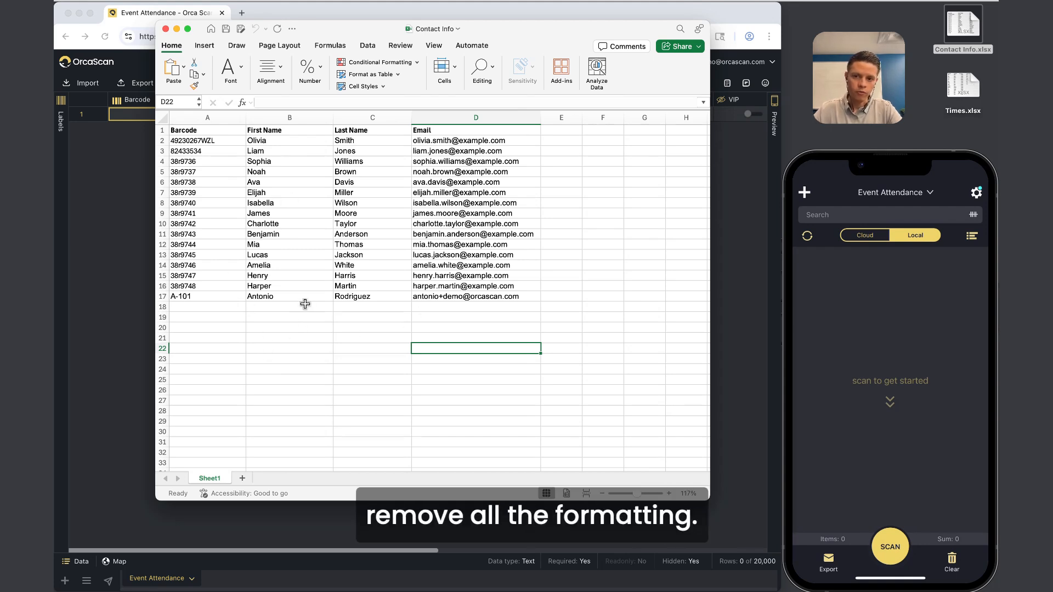
pyautogui.click(204, 130)
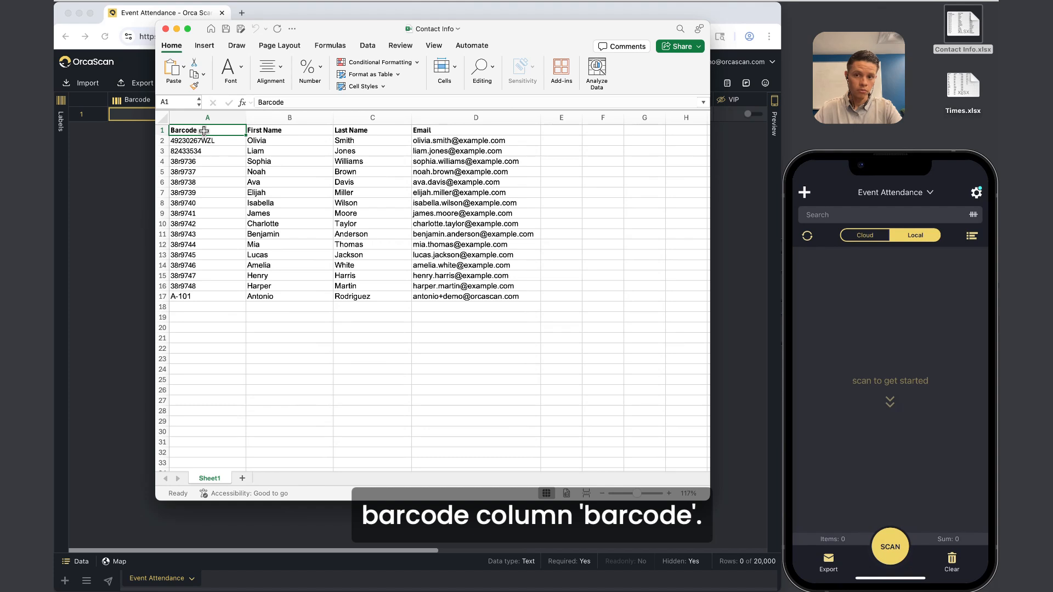
pyautogui.write('User Id')
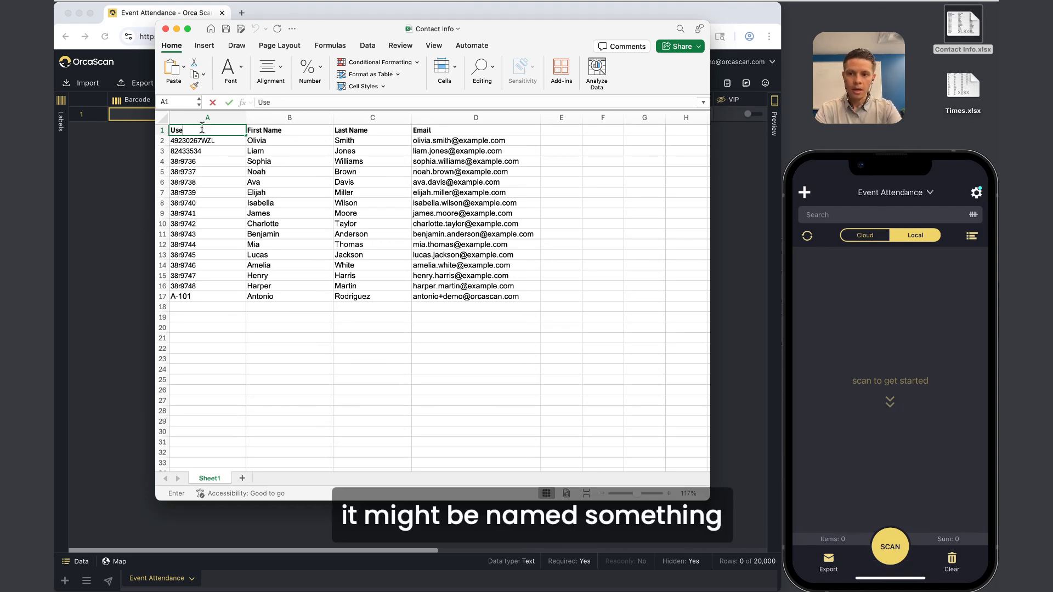
pyautogui.press('Return')
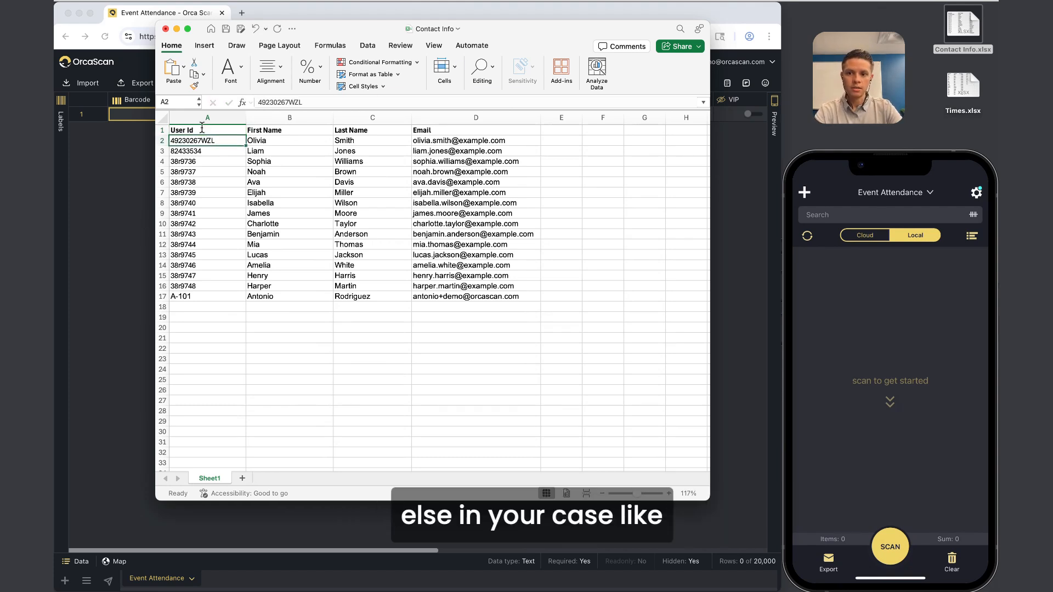
pyautogui.click(202, 129)
pyautogui.press('super+z')
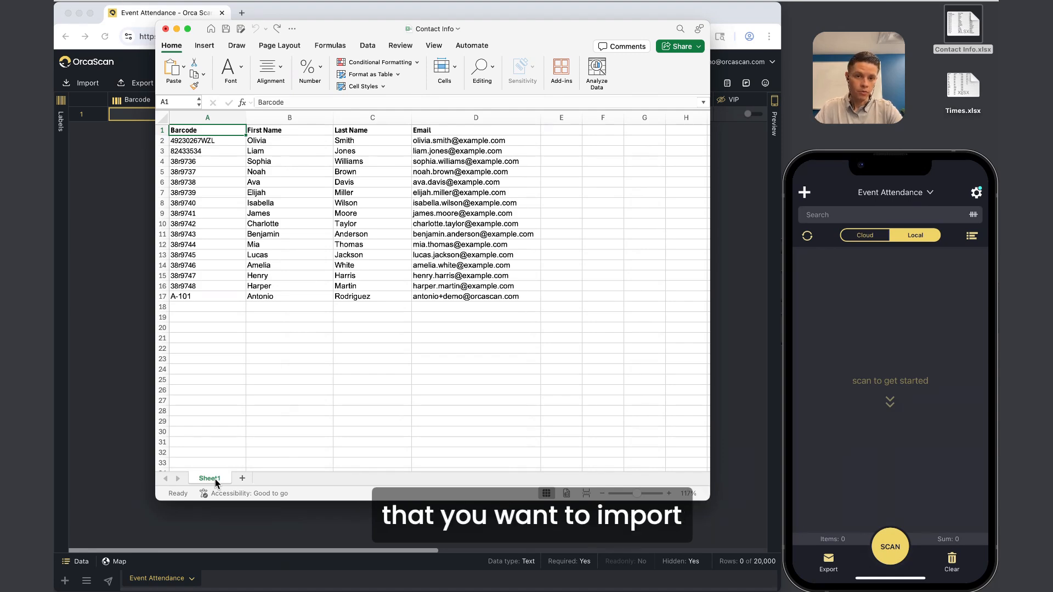
pyautogui.click(373, 349)
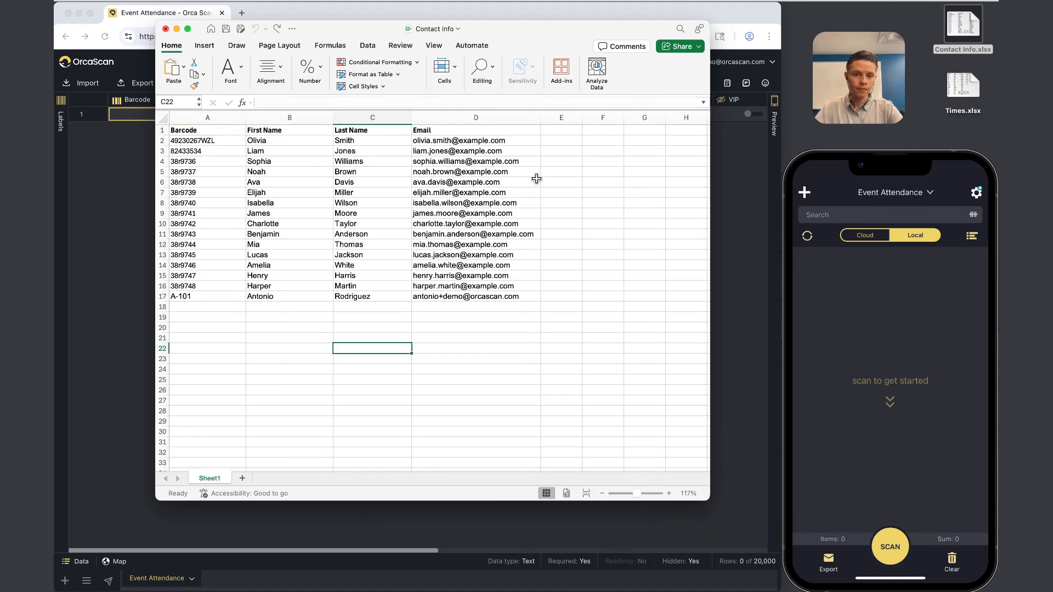
pyautogui.hscroll(2, 475, 195)
pyautogui.hscroll(-2, 476, 196)
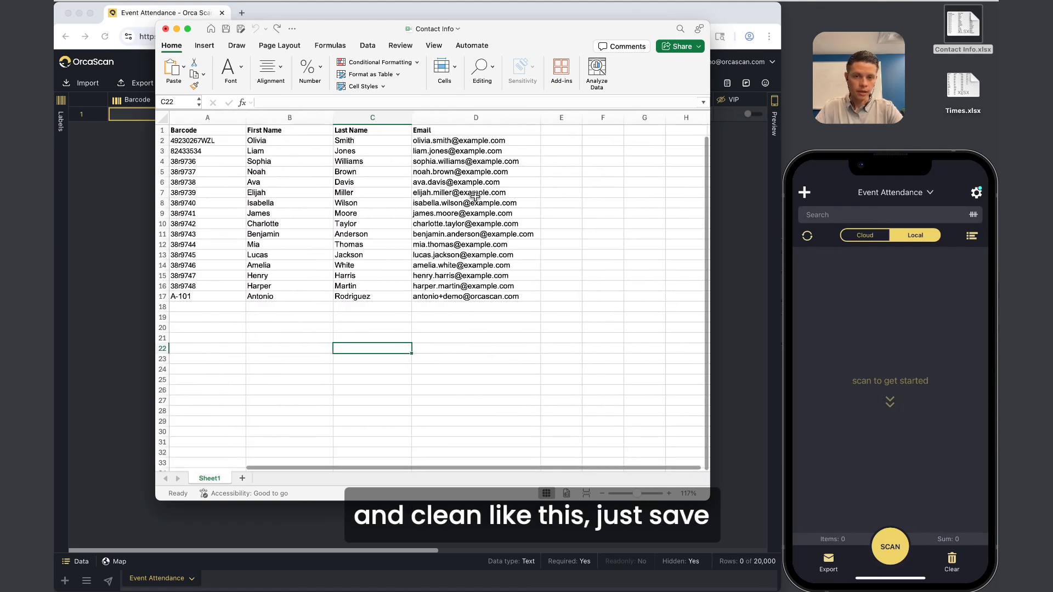
pyautogui.press('super+s')
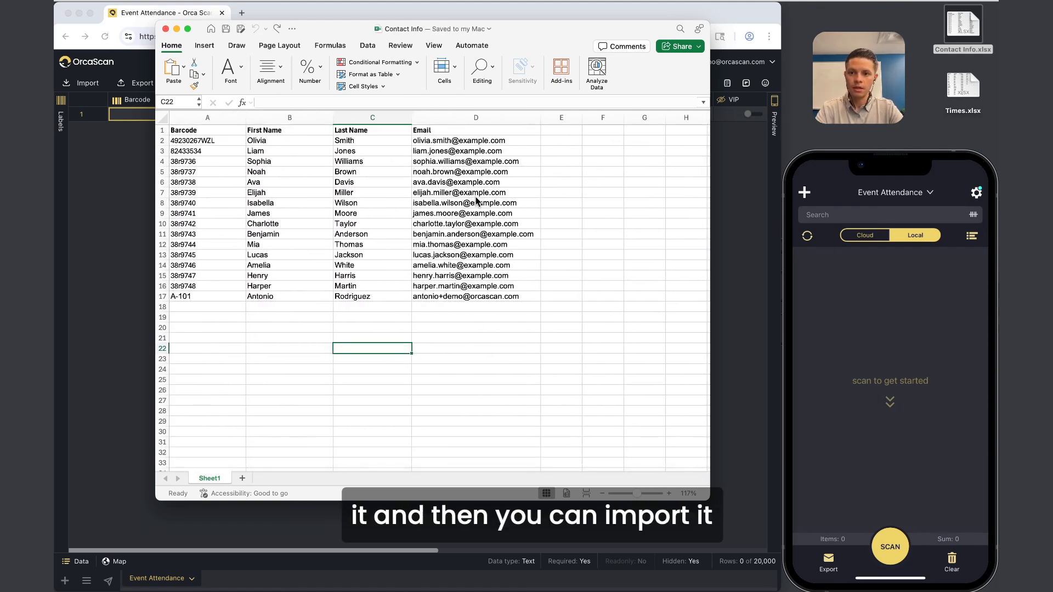
# Clear column A's barcode values, restore the A1:D18 table, save, and close Excel.
pyautogui.moveTo(216, 141); pyautogui.dragTo(201, 302)
pyautogui.press('Delete')
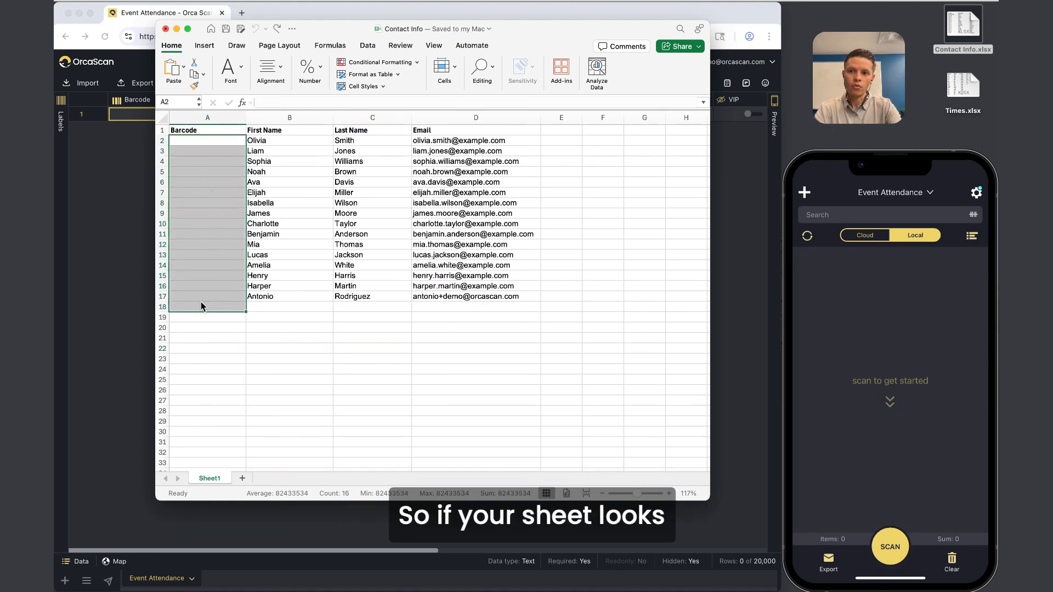
pyautogui.click(207, 194)
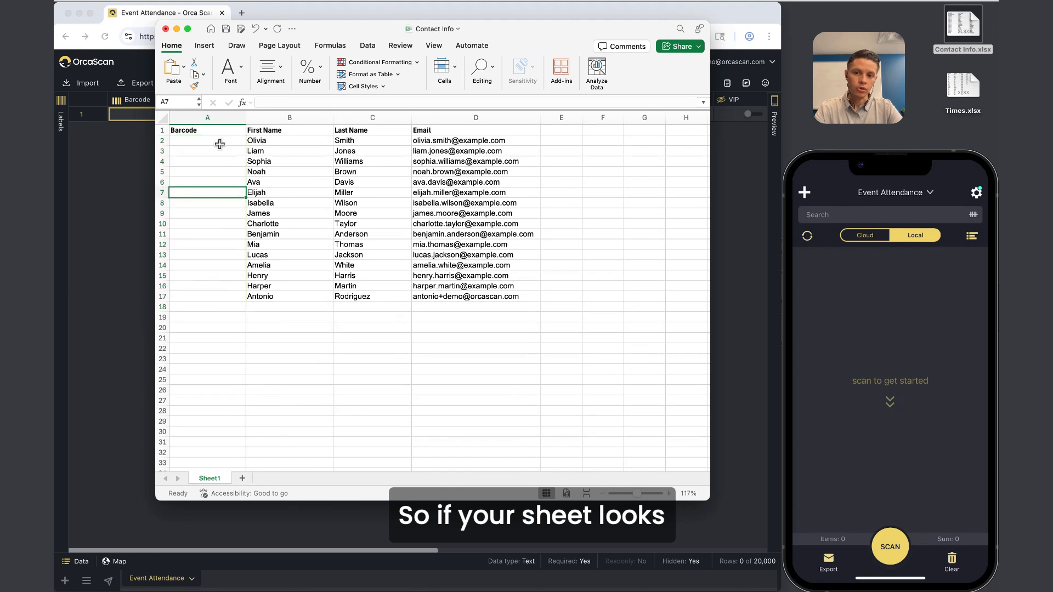
pyautogui.click(207, 118)
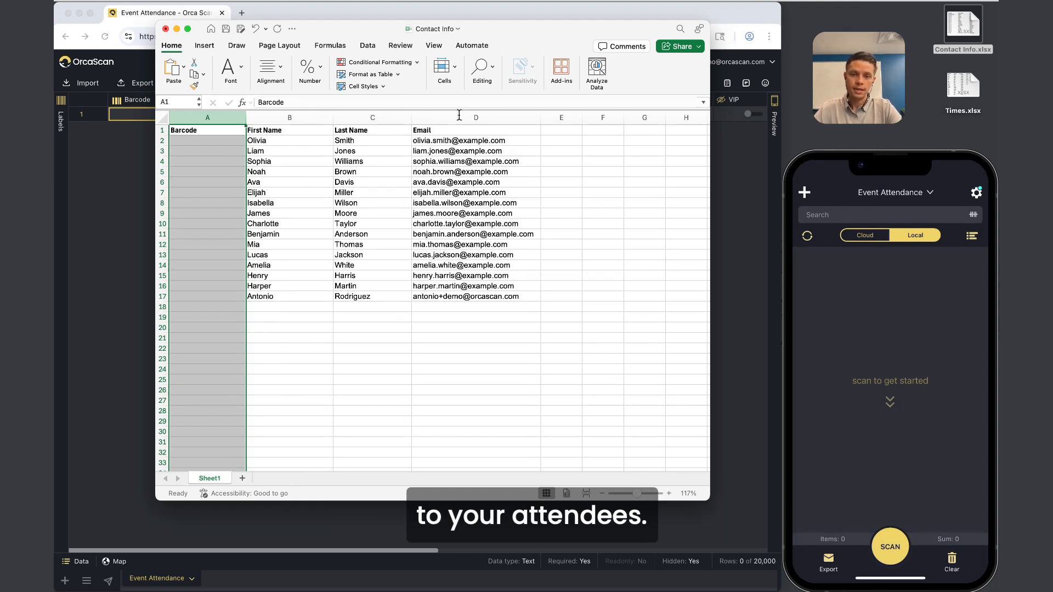
pyautogui.click(384, 245)
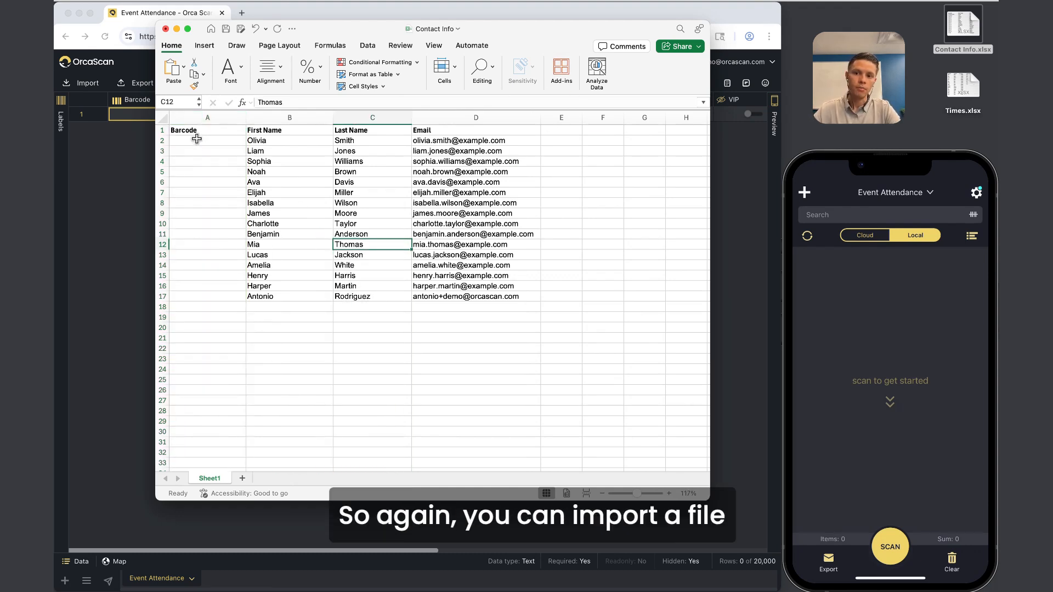
pyautogui.moveTo(196, 139); pyautogui.dragTo(537, 307)
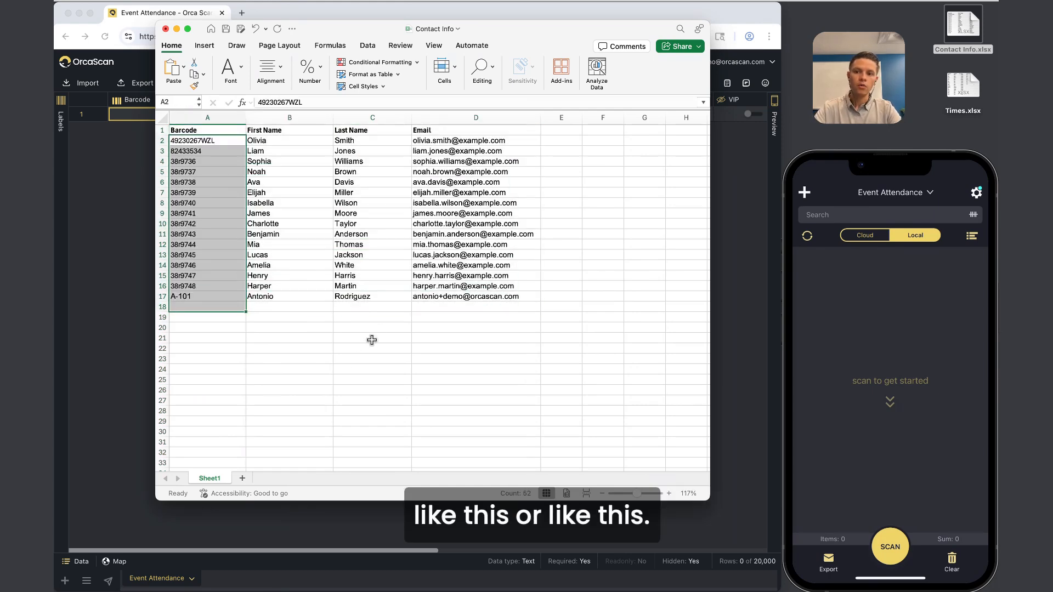
pyautogui.click(358, 357)
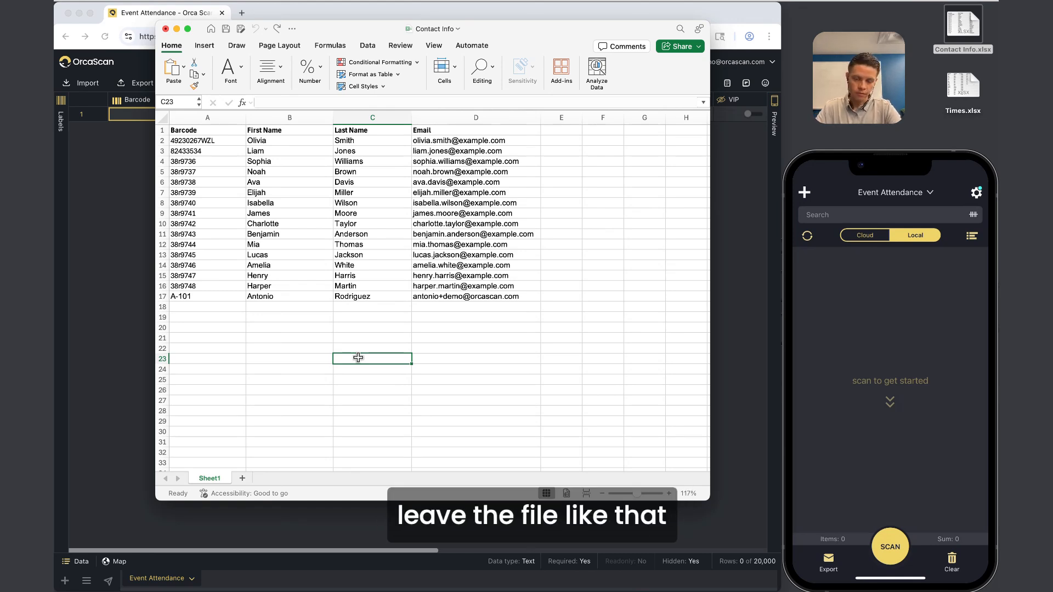
pyautogui.press('super+s')
pyautogui.press('super+Tab')
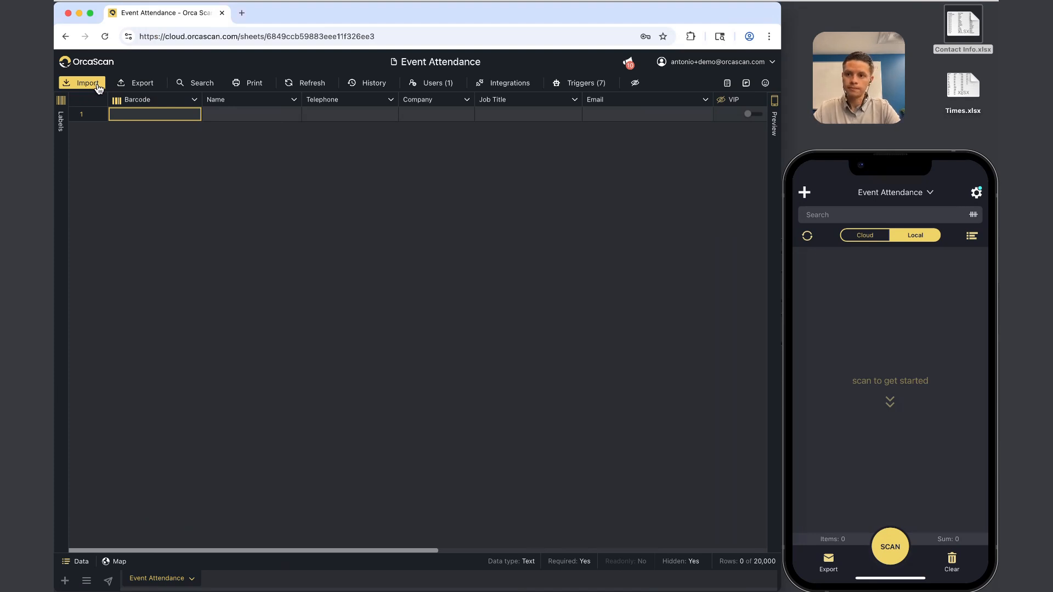
# Import Contact Info.xlsx into the sheet using 'Add to existing rows'.
pyautogui.click(98, 85)
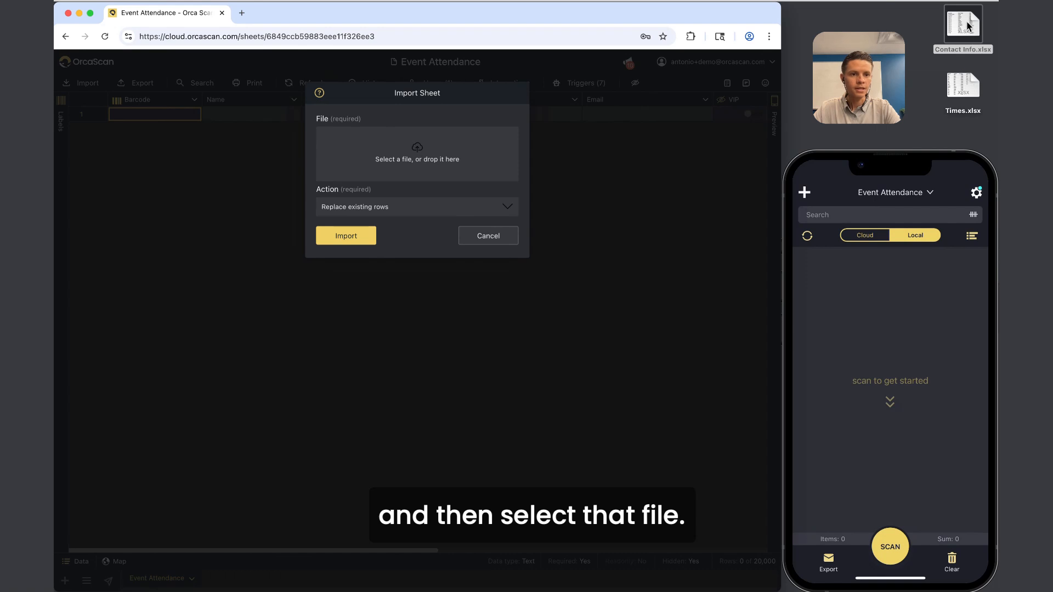
pyautogui.moveTo(964, 26); pyautogui.dragTo(412, 154)
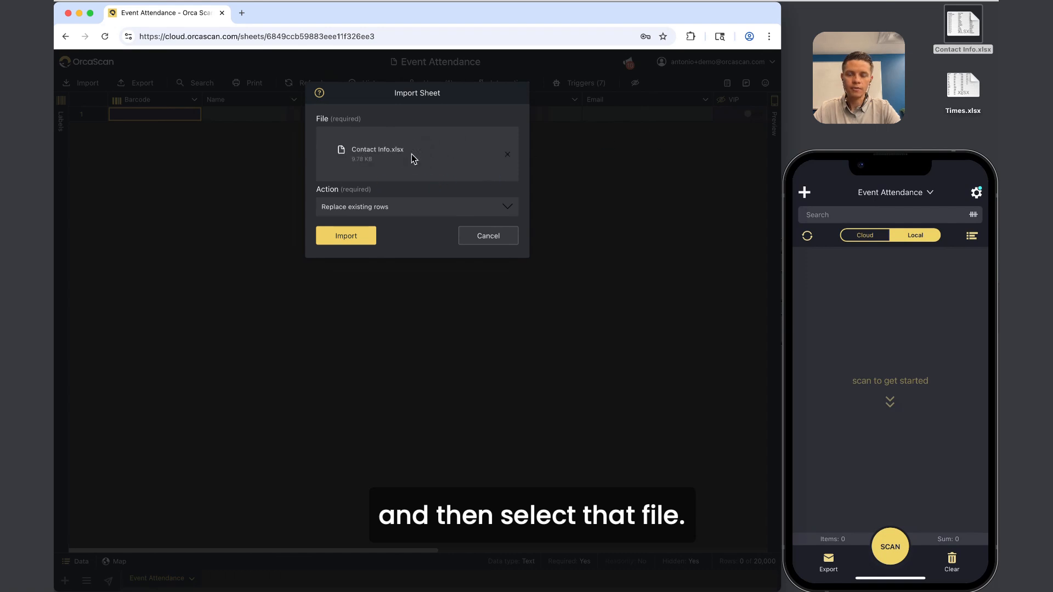
pyautogui.click(338, 208)
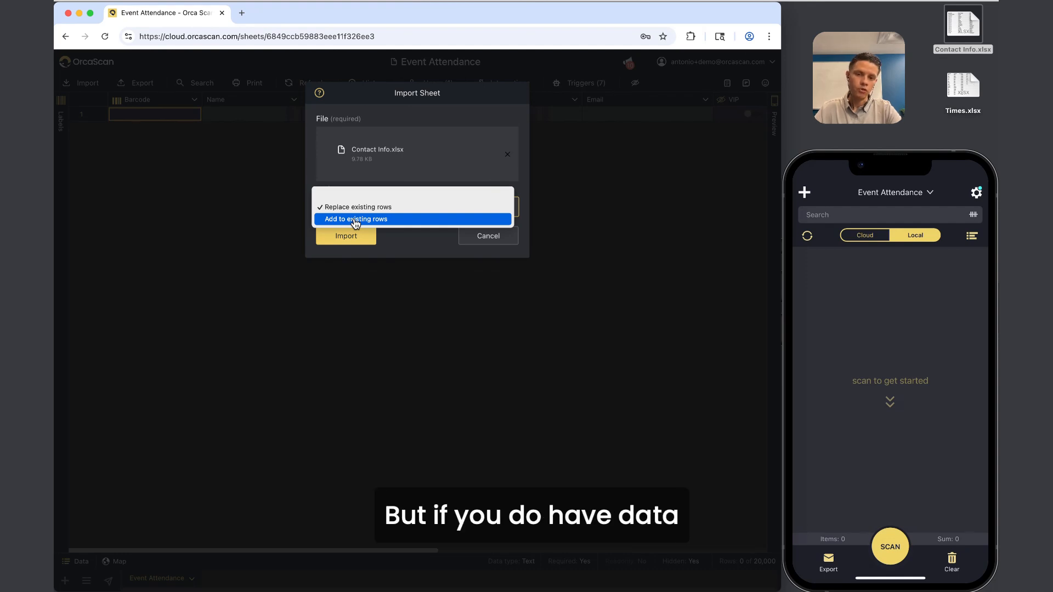
pyautogui.click(354, 219)
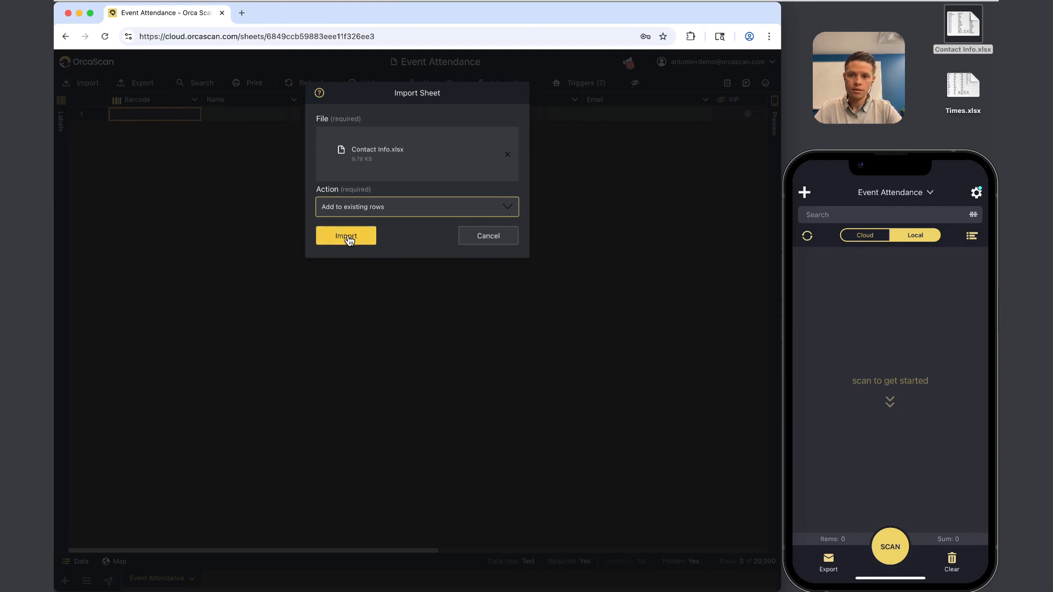
pyautogui.click(346, 237)
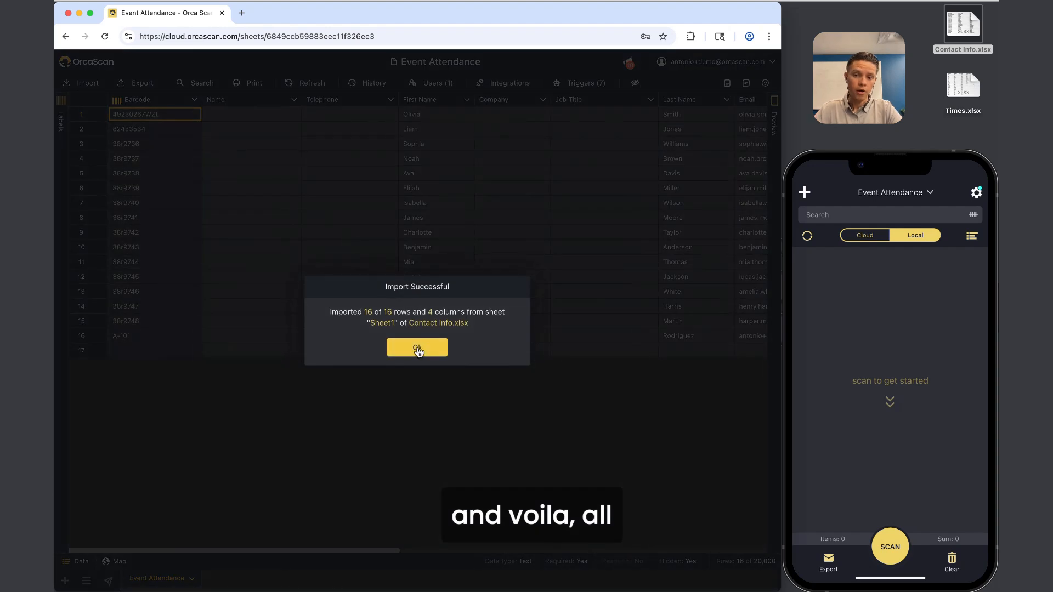
# Dismiss the Import Successful message and check the 16 imported Barcode values.
pyautogui.click(418, 347)
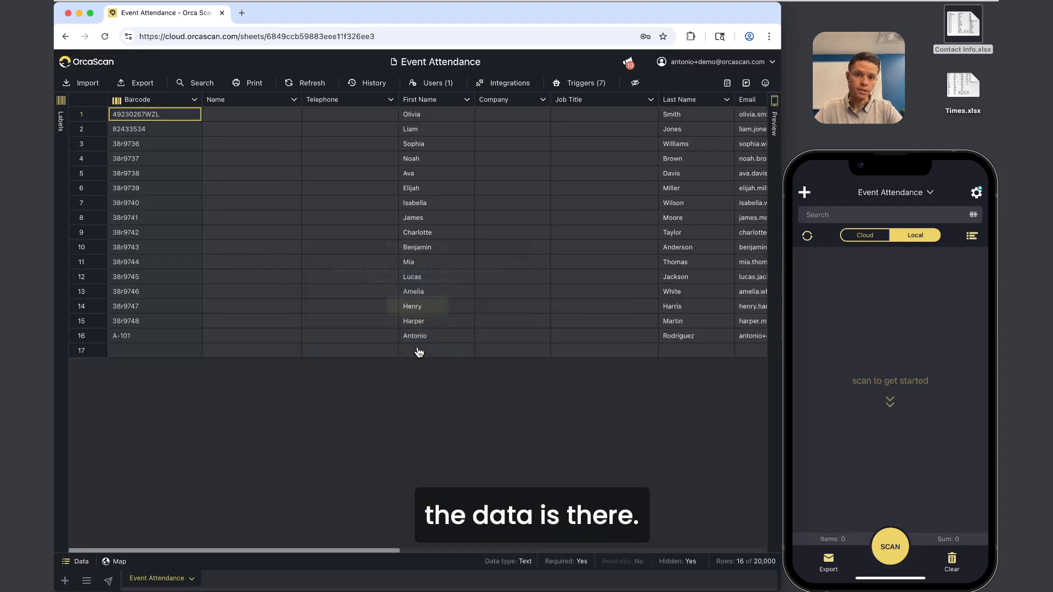
pyautogui.moveTo(149, 110); pyautogui.dragTo(140, 334)
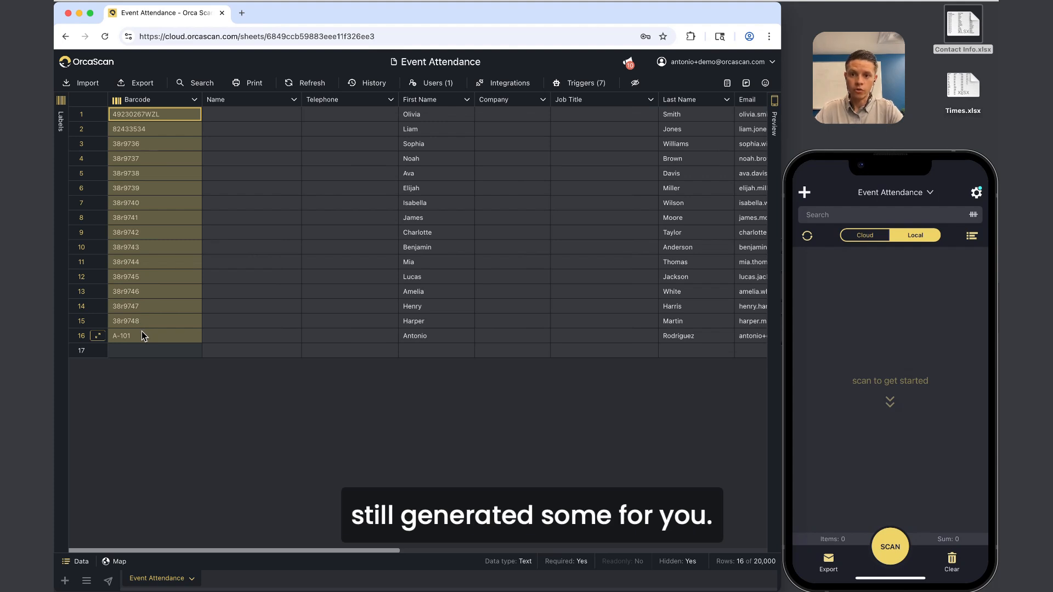
pyautogui.click(496, 277)
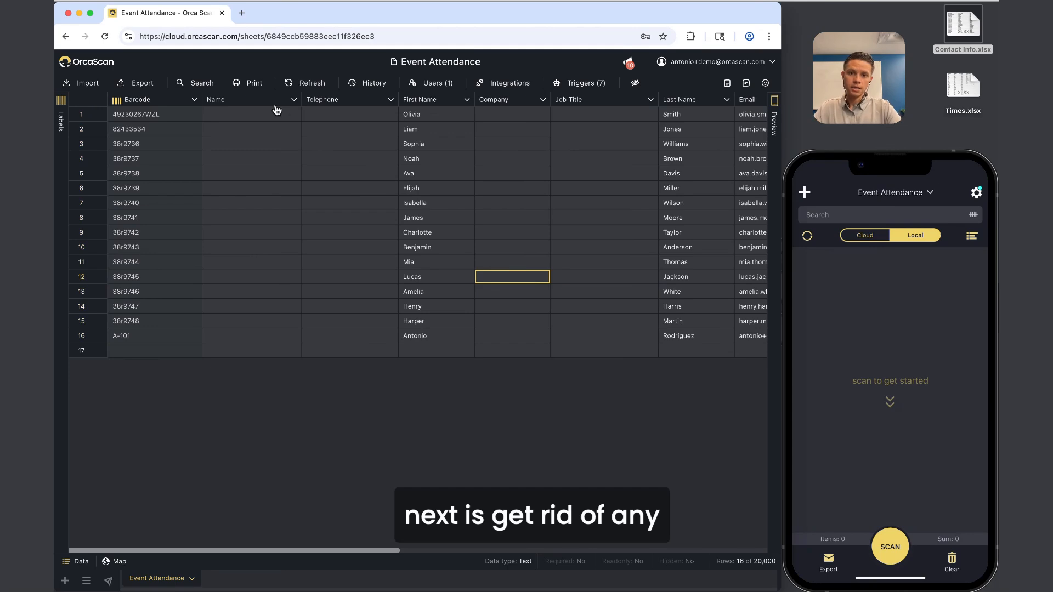
pyautogui.hscroll(13, 277, 110)
pyautogui.hscroll(-13, 277, 110)
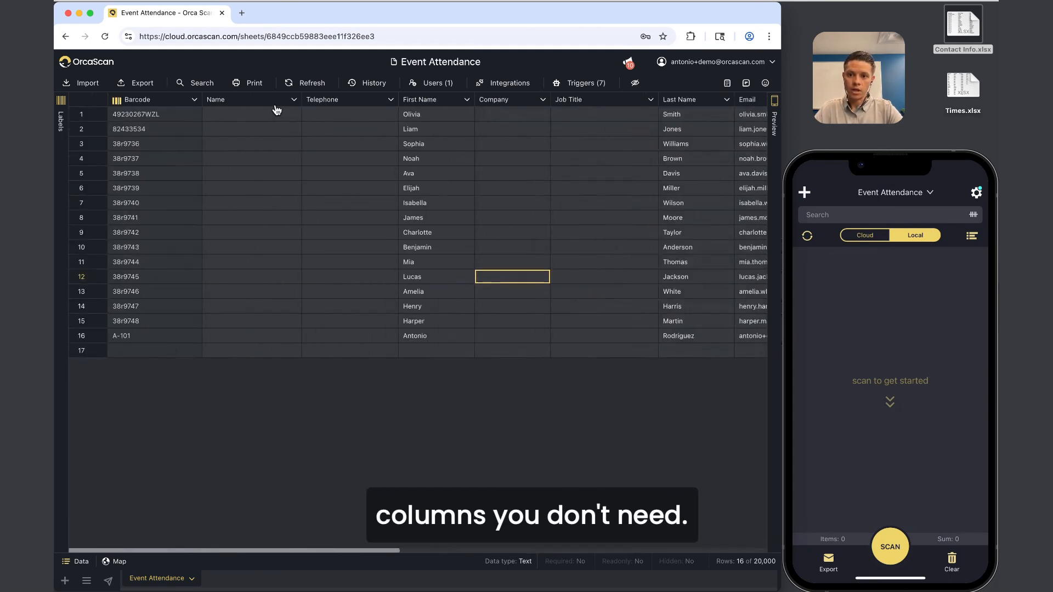
# Review the imported Name, Telephone, First Name, Last Name and Email columns.
pyautogui.click(342, 101)
pyautogui.click(271, 102)
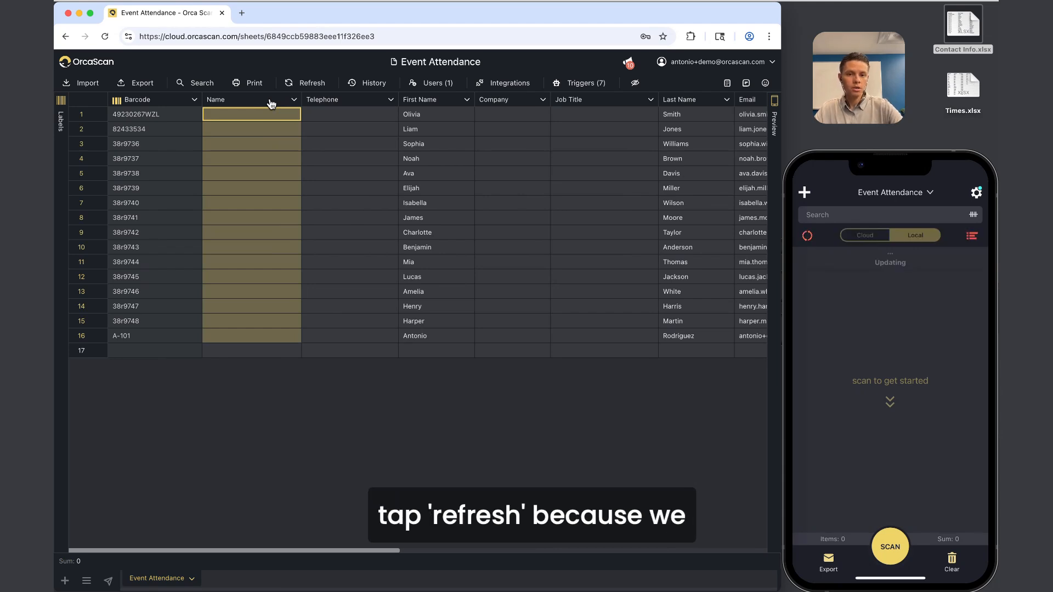
pyautogui.click(432, 102)
pyautogui.hscroll(5, 434, 102)
pyautogui.click(469, 102)
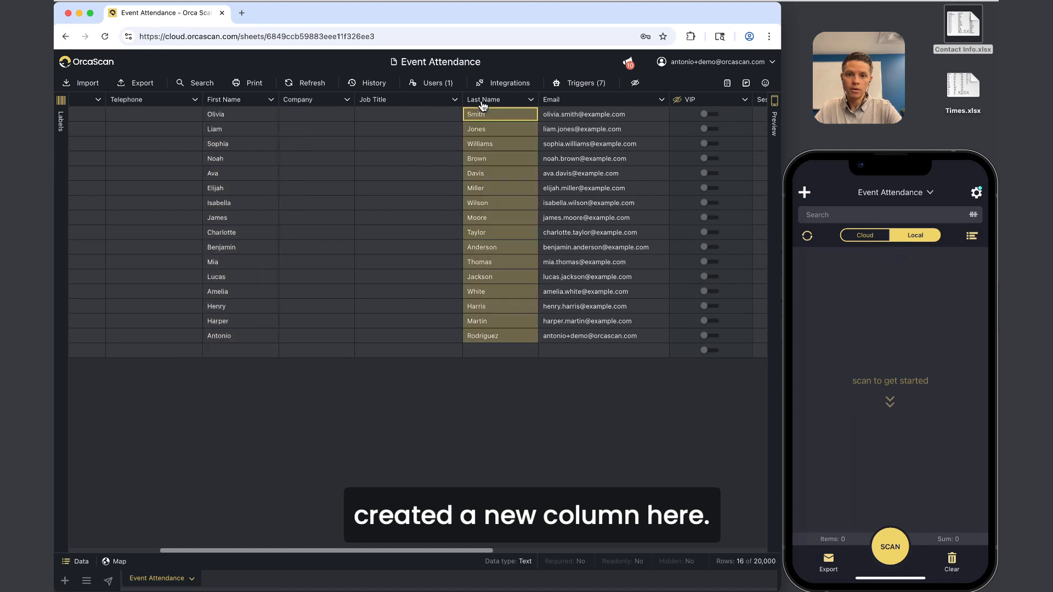
pyautogui.click(549, 102)
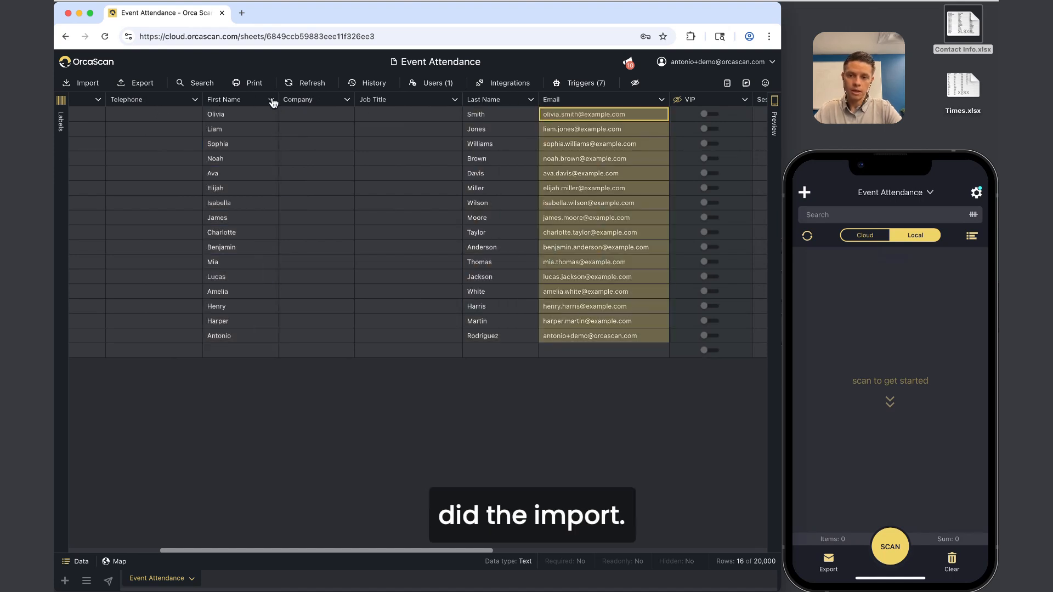
pyautogui.click(249, 101)
pyautogui.hscroll(-5, 252, 103)
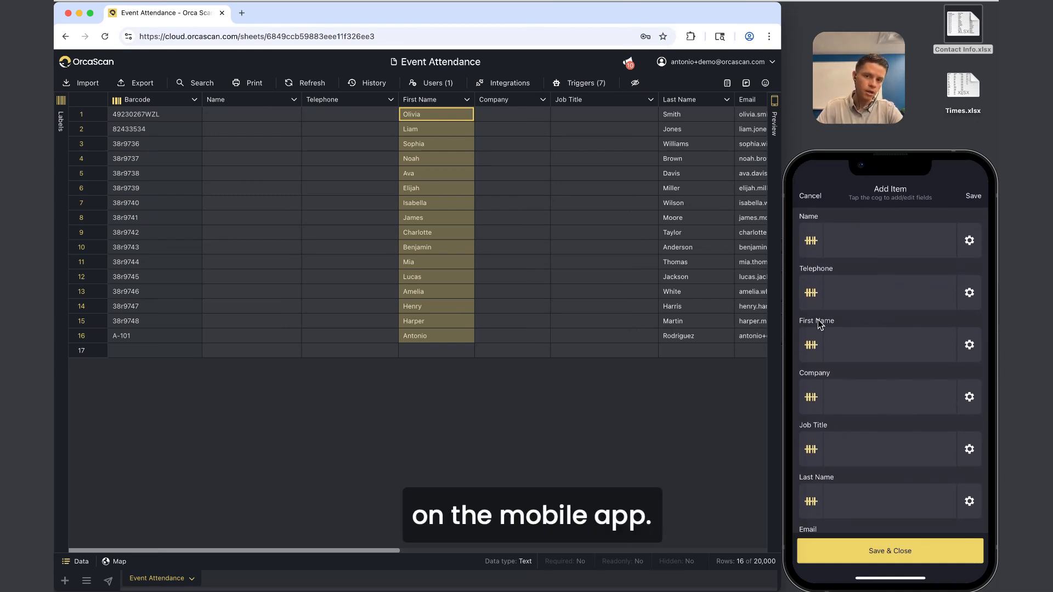
# Delete the Name and Telephone columns from the sheet.
pyautogui.click(243, 100)
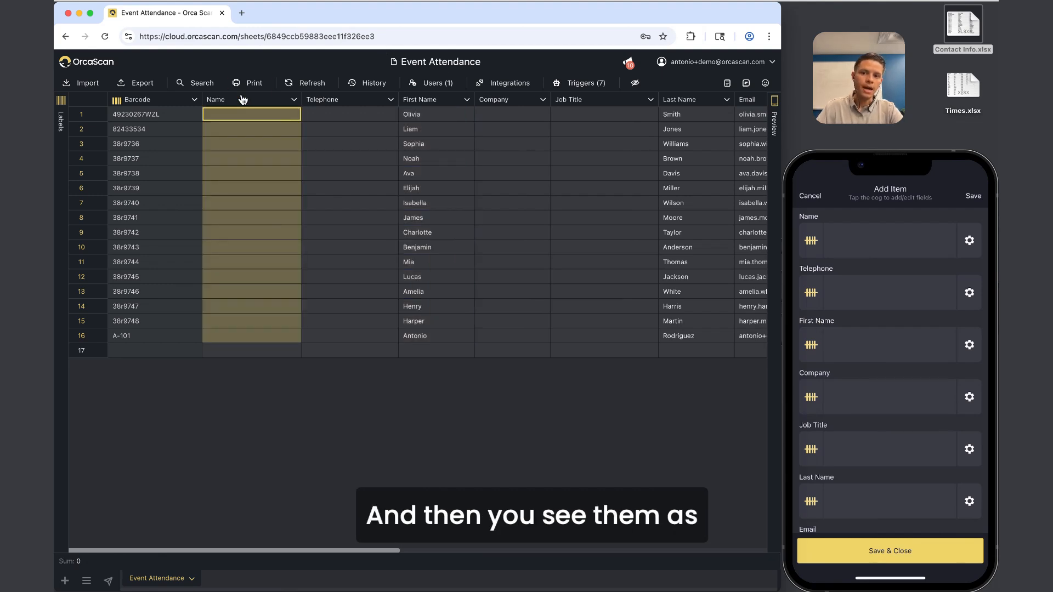
pyautogui.click(327, 113)
pyautogui.click(429, 101)
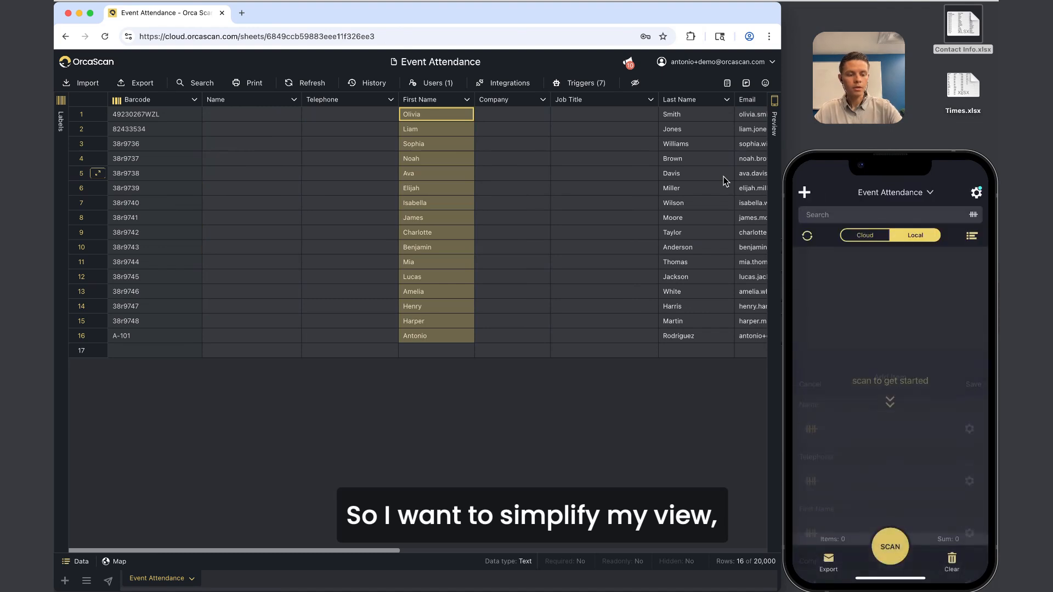
pyautogui.click(270, 103)
pyautogui.click(263, 204)
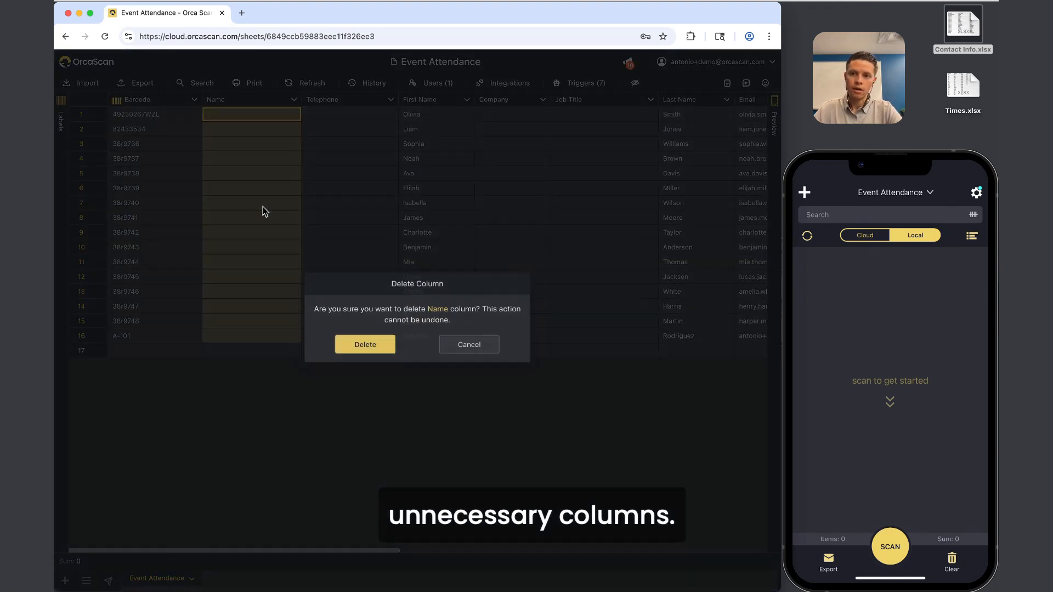
pyautogui.click(366, 348)
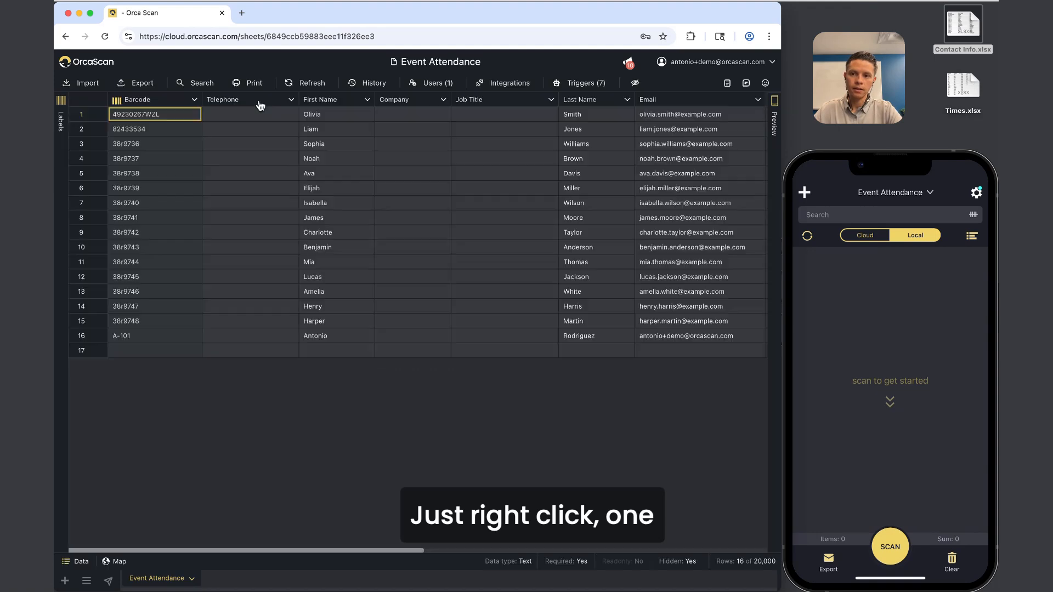
pyautogui.click(268, 102)
pyautogui.click(261, 203)
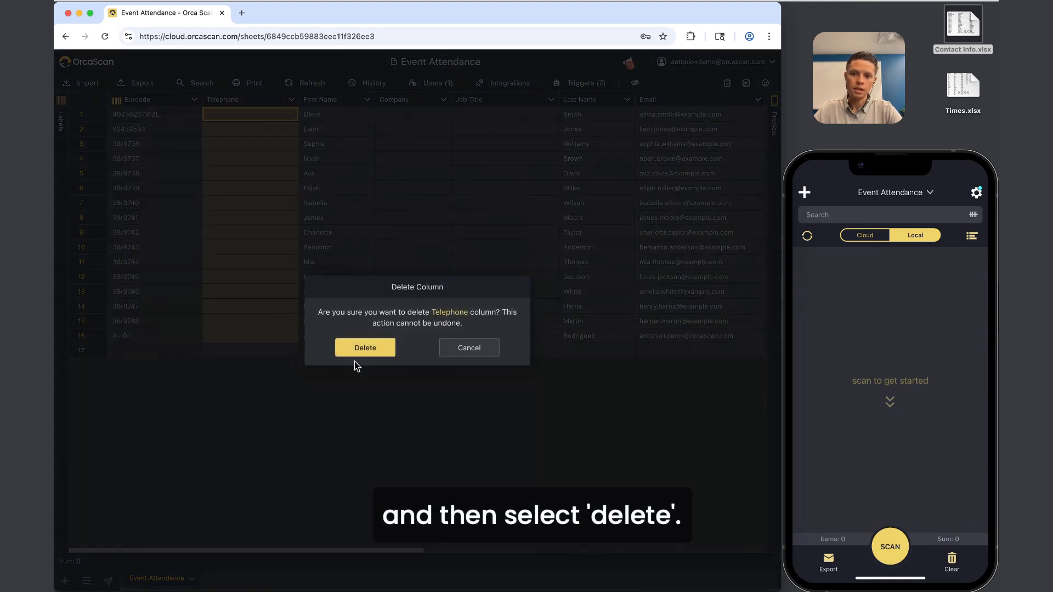
pyautogui.click(377, 349)
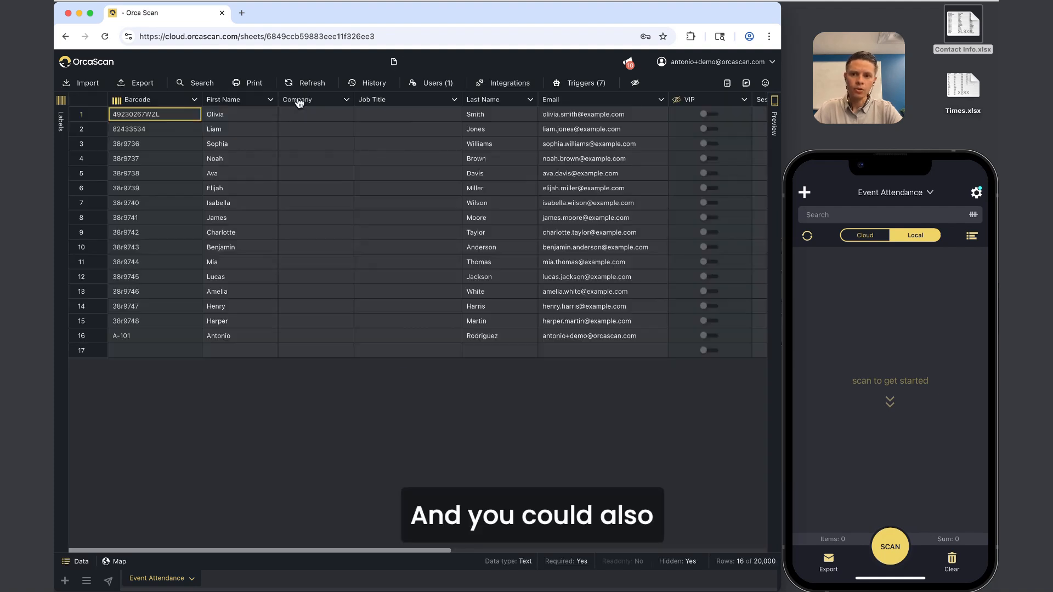
# Delete the Company and Job Title columns.
pyautogui.rightClick(282, 106)
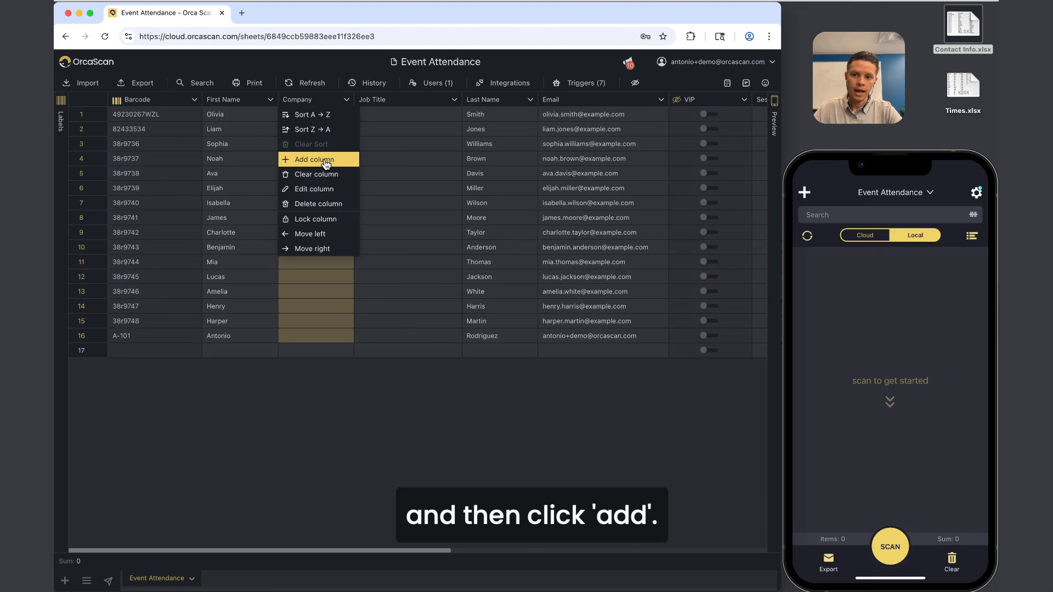
pyautogui.click(328, 207)
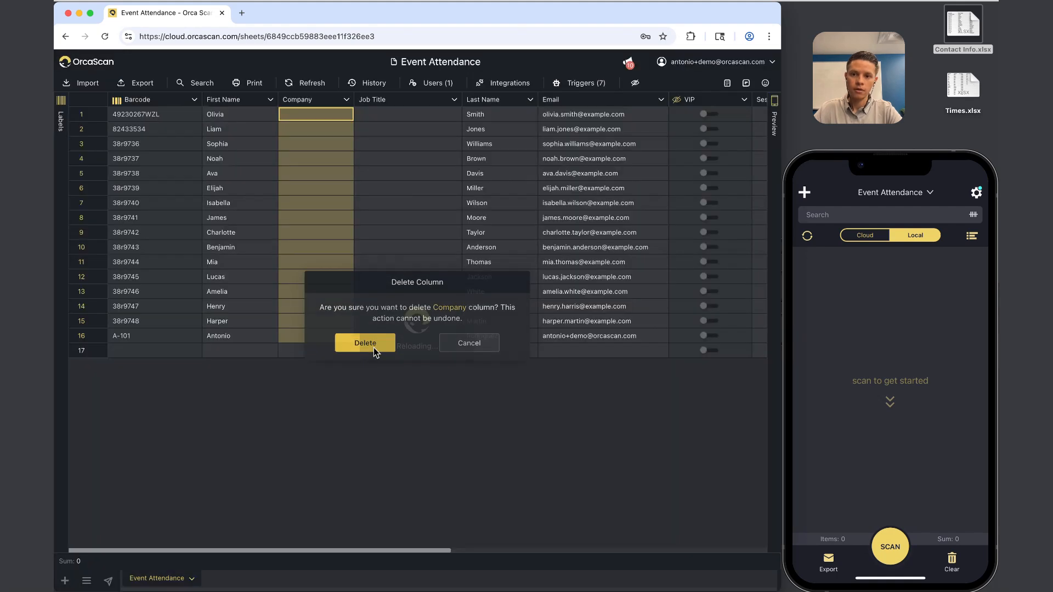
pyautogui.click(375, 348)
pyautogui.click(317, 101)
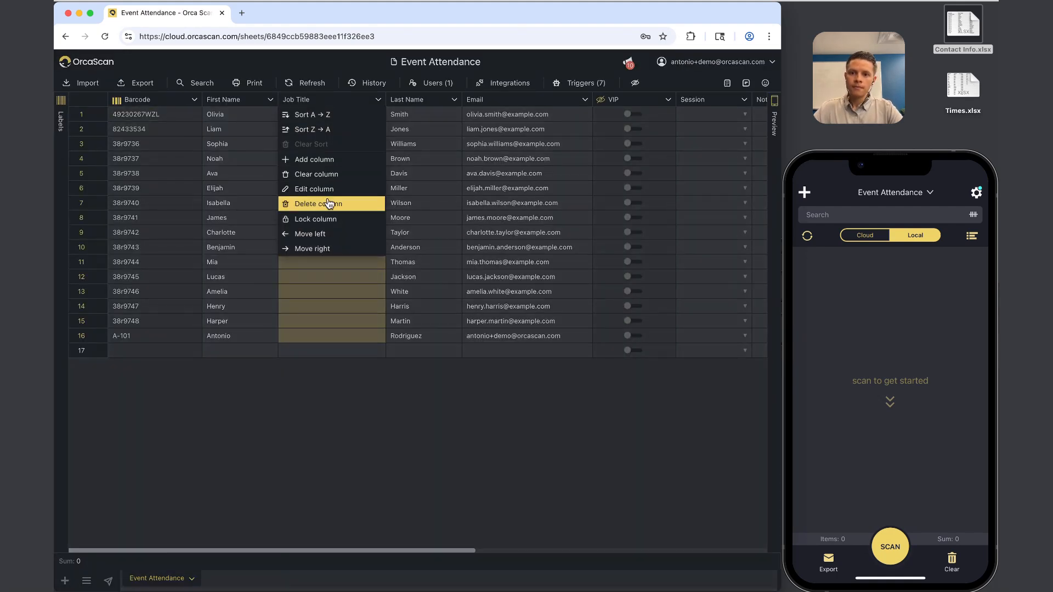
pyautogui.click(328, 203)
pyautogui.click(386, 349)
# Delete the Notes and Location columns.
pyautogui.hscroll(7, 397, 189)
pyautogui.click(302, 99)
pyautogui.click(319, 206)
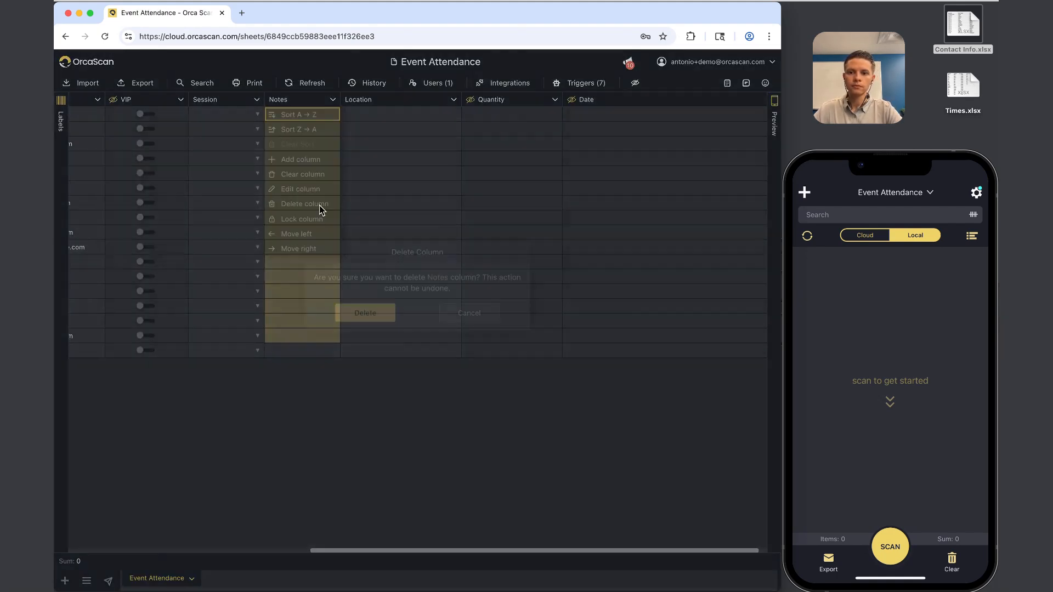
pyautogui.click(374, 344)
pyautogui.click(395, 100)
pyautogui.click(362, 203)
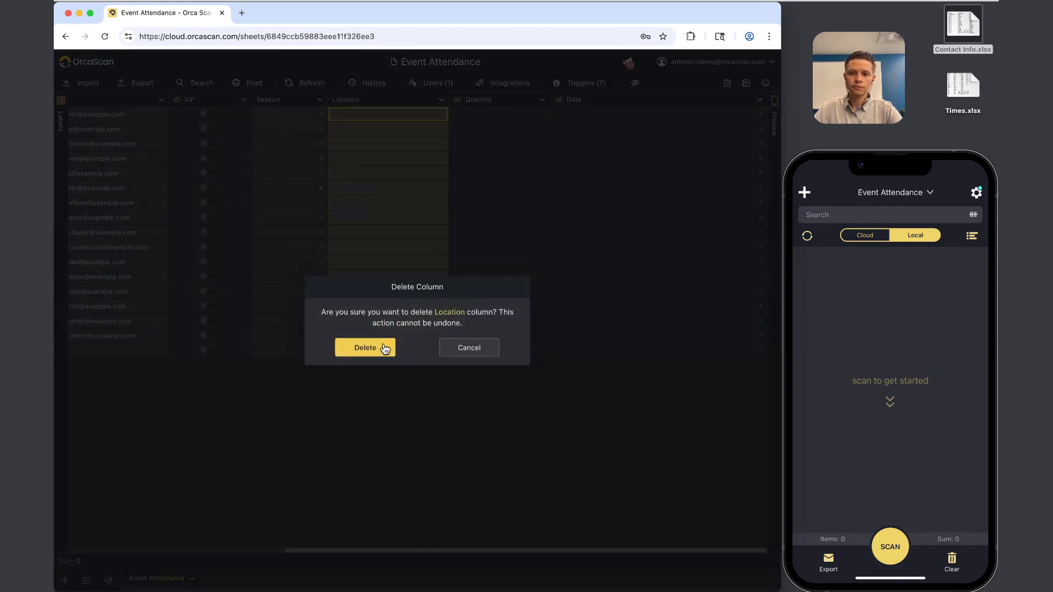
pyautogui.click(384, 348)
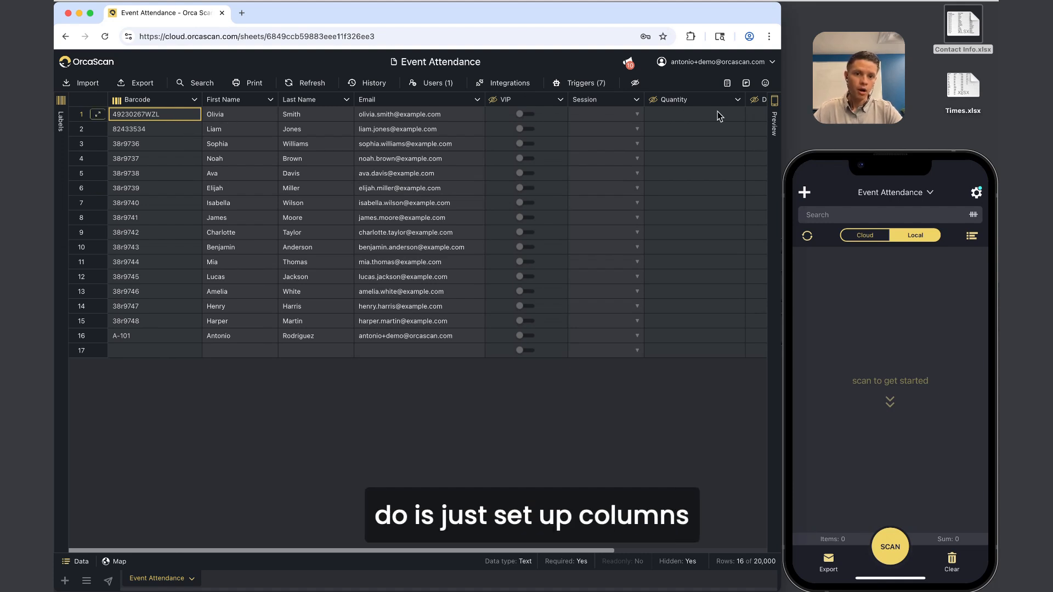
# Start a new column from the First Name menu, keeping Text type and marking it required.
pyautogui.rightClick(242, 97)
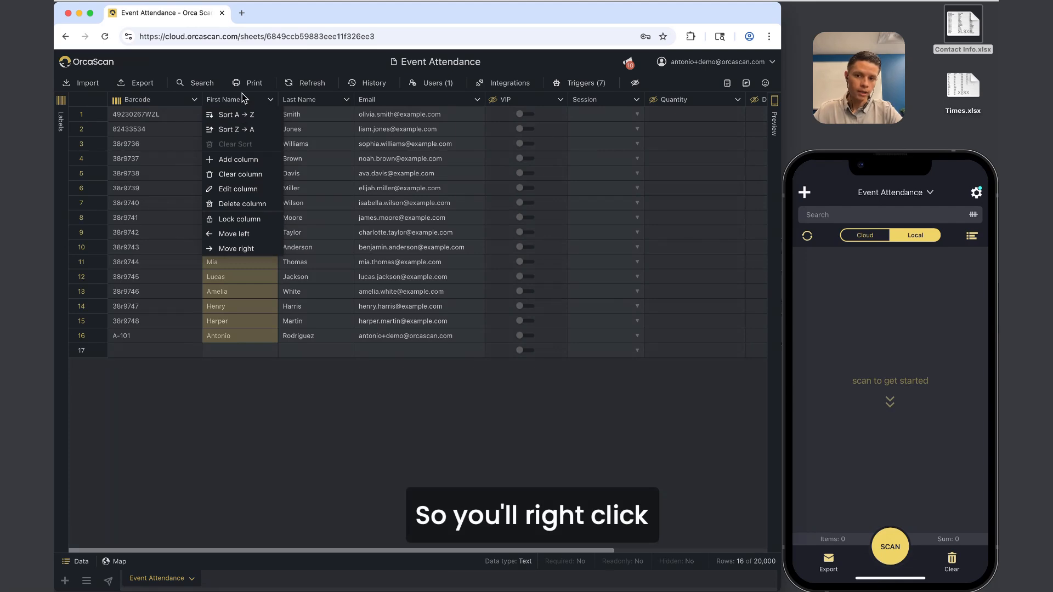
pyautogui.click(245, 158)
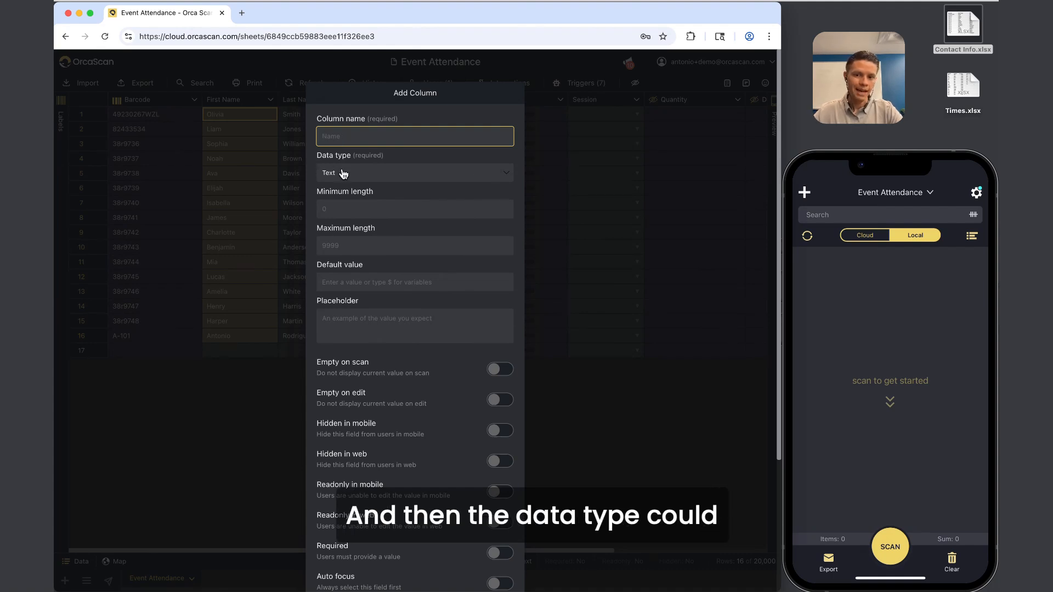
pyautogui.click(346, 175)
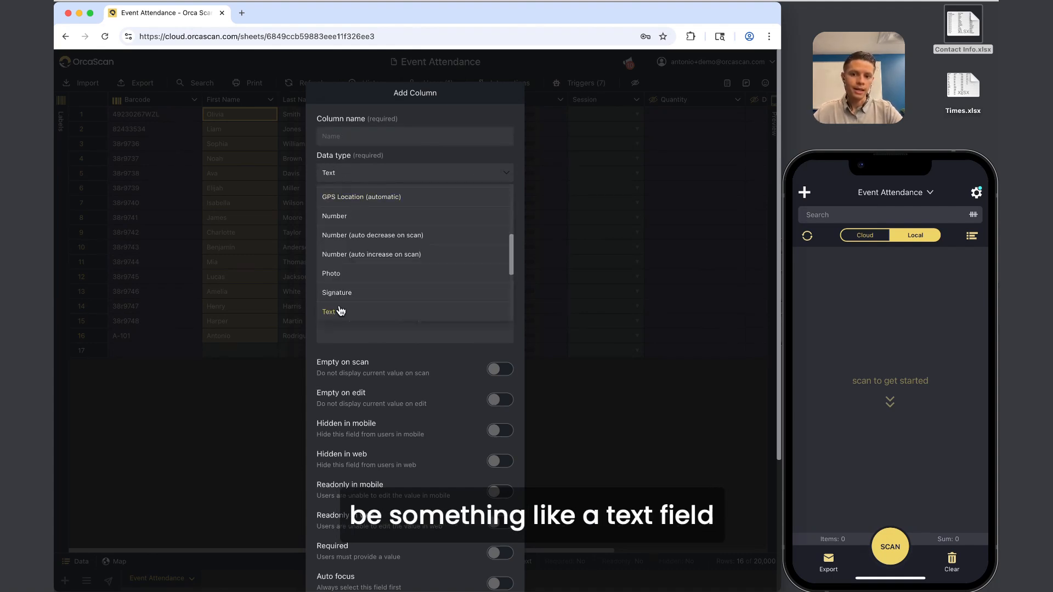
pyautogui.scroll(5, 426, 245)
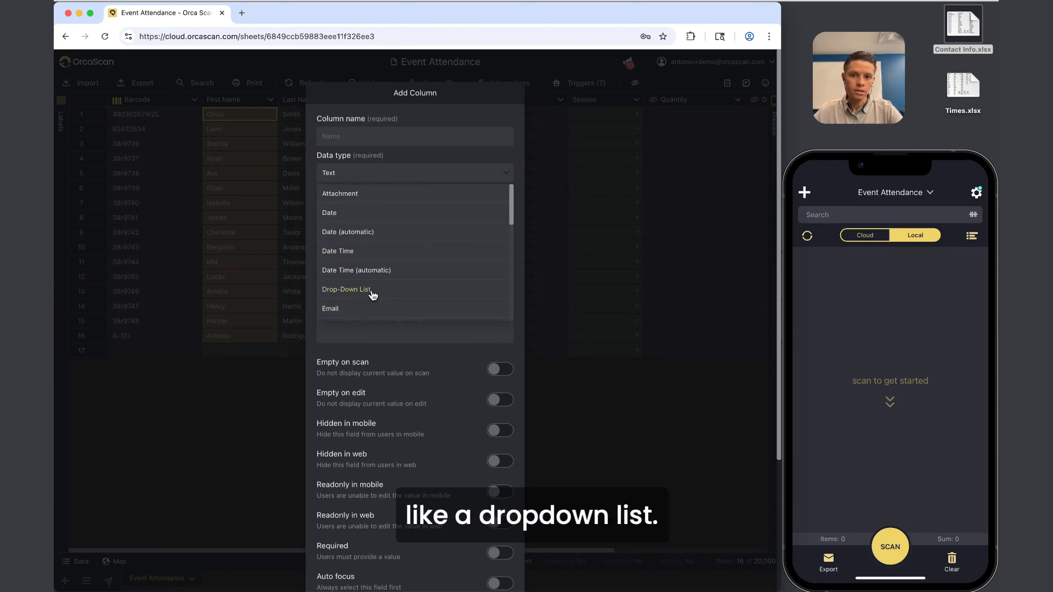
pyautogui.click(426, 150)
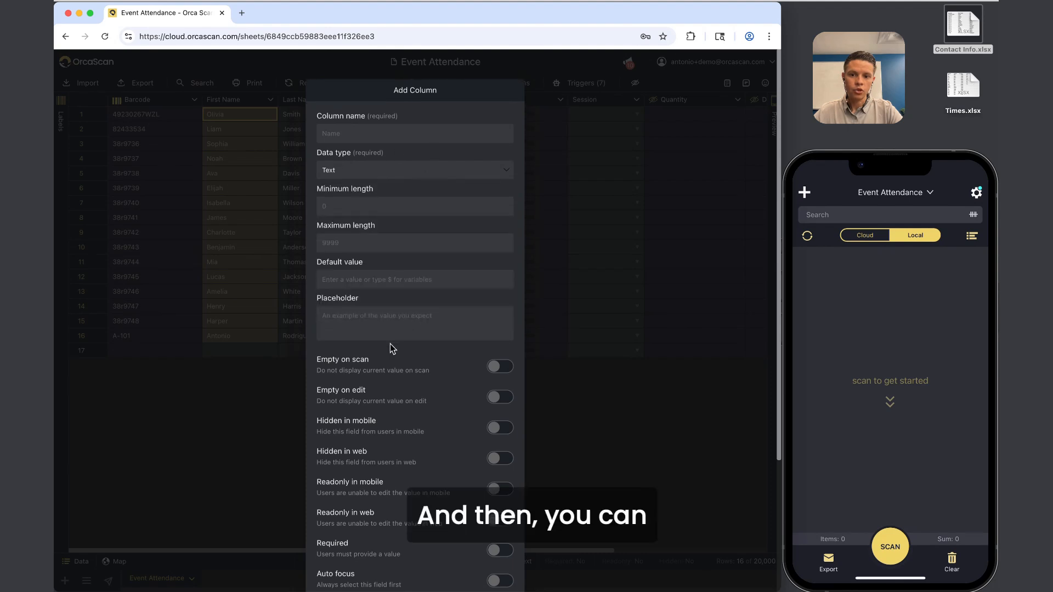
pyautogui.scroll(-3, 390, 344)
pyautogui.click(499, 378)
pyautogui.scroll(3, 461, 320)
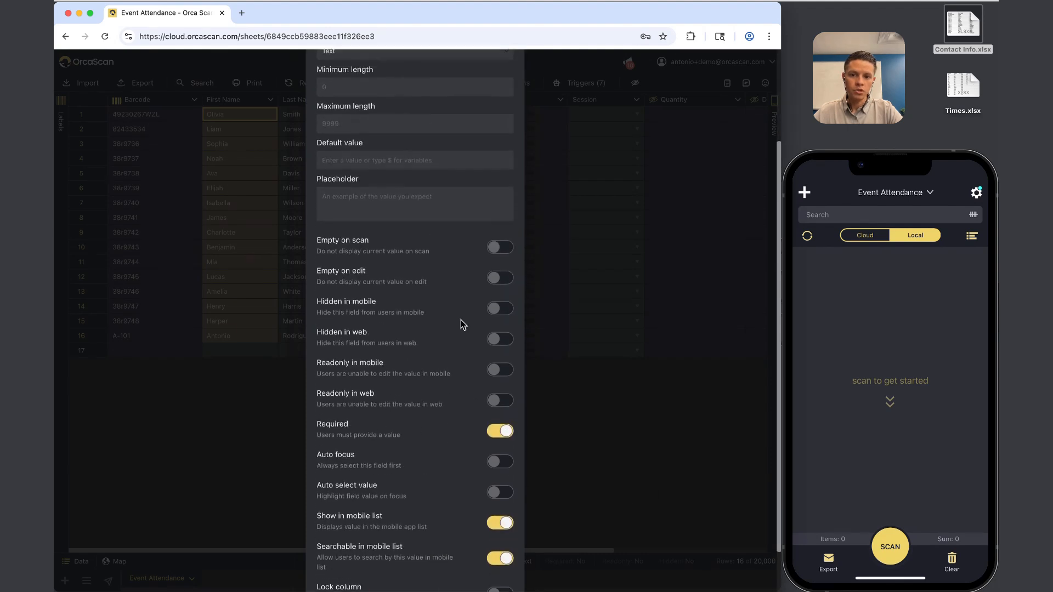
# Toggle Empty on scan and Hidden in mobile back off, make it optional, and cancel.
pyautogui.click(337, 112)
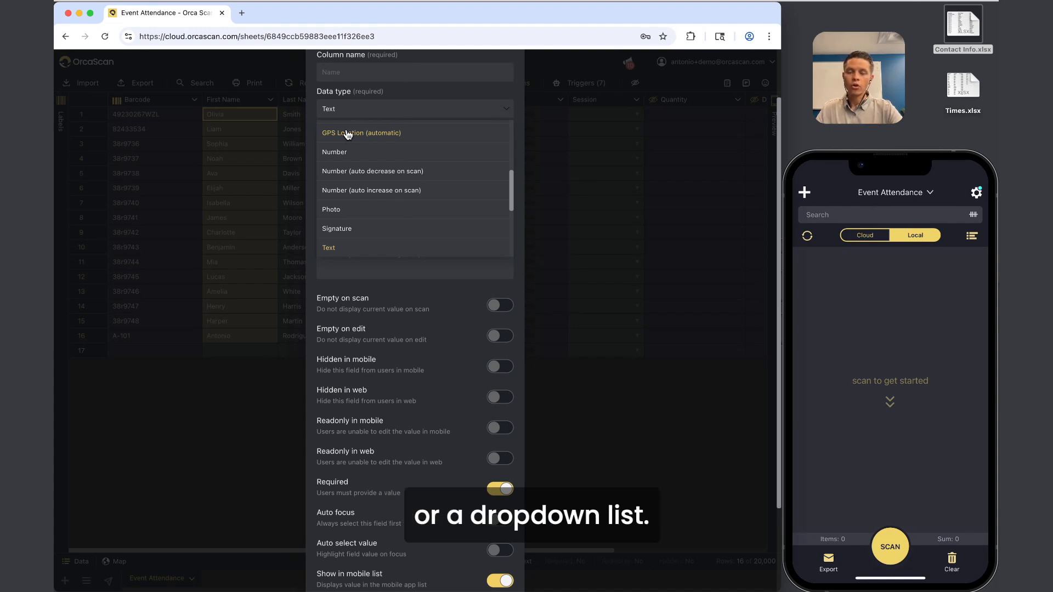
pyautogui.click(392, 306)
pyautogui.scroll(-3, 403, 351)
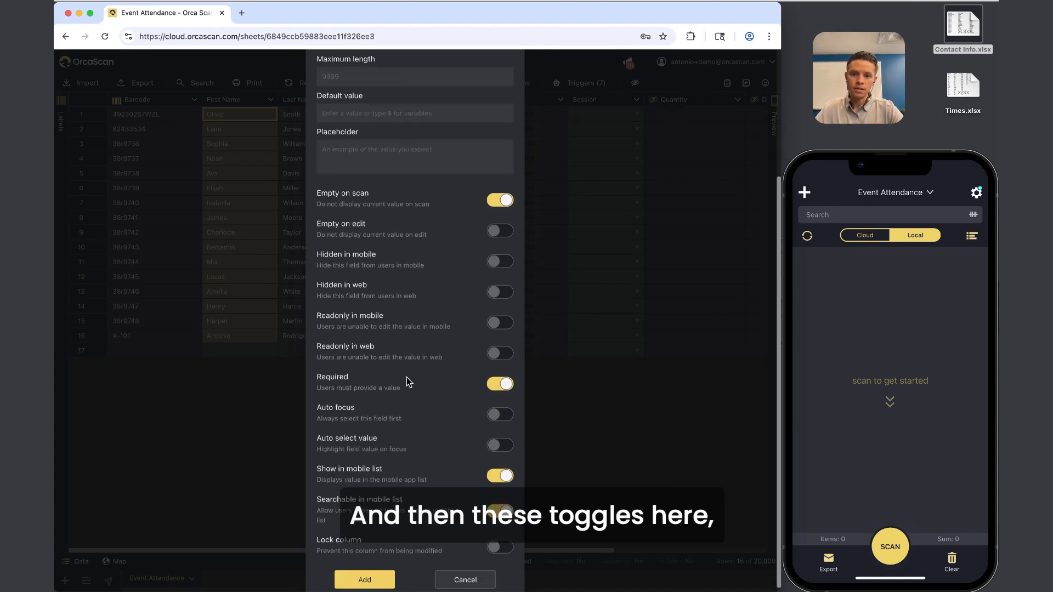
pyautogui.click(504, 199)
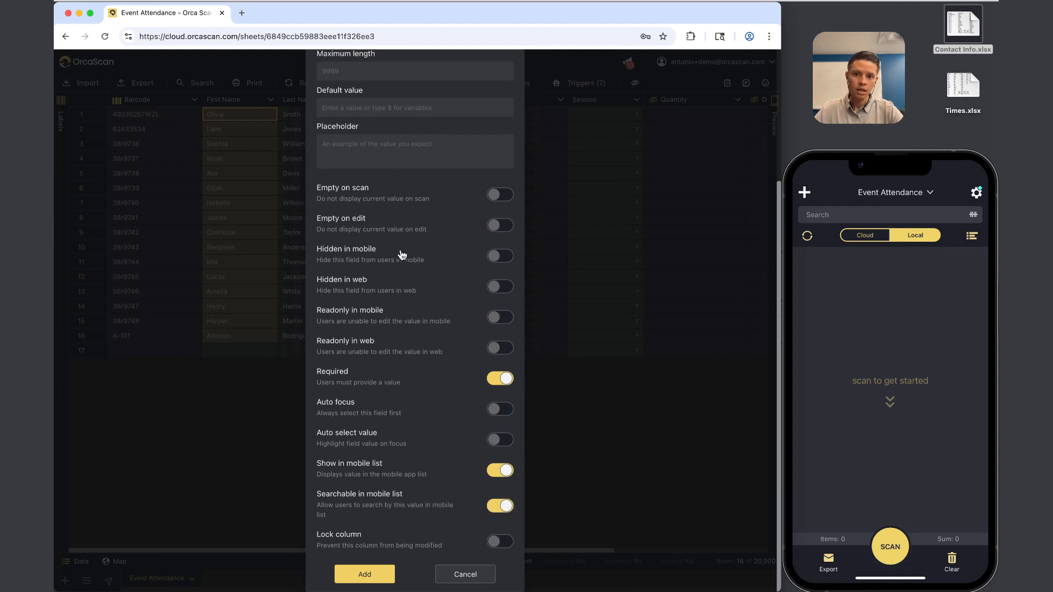
pyautogui.click(502, 257)
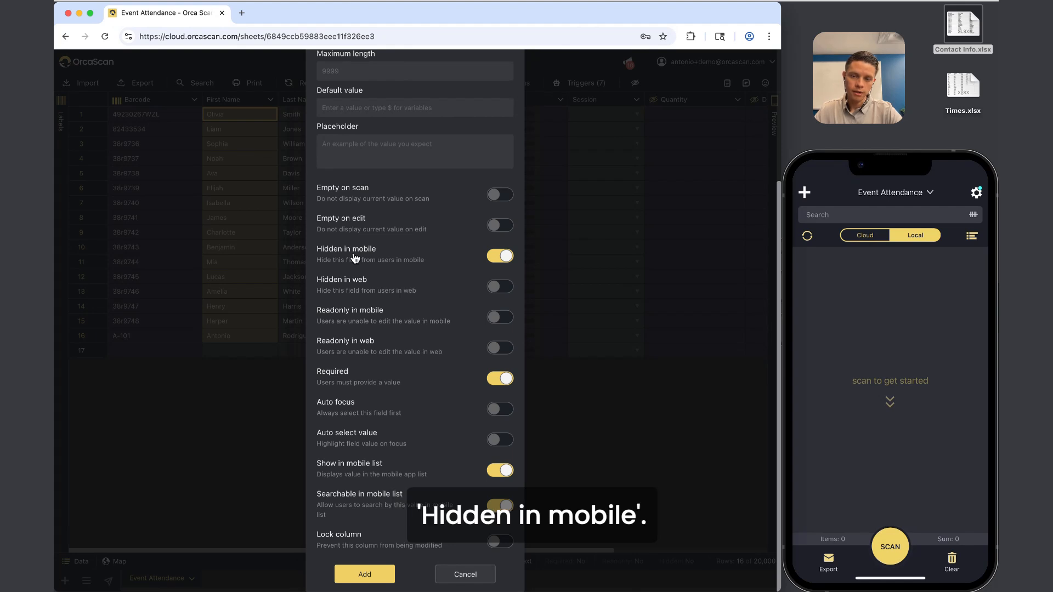
pyautogui.click(503, 260)
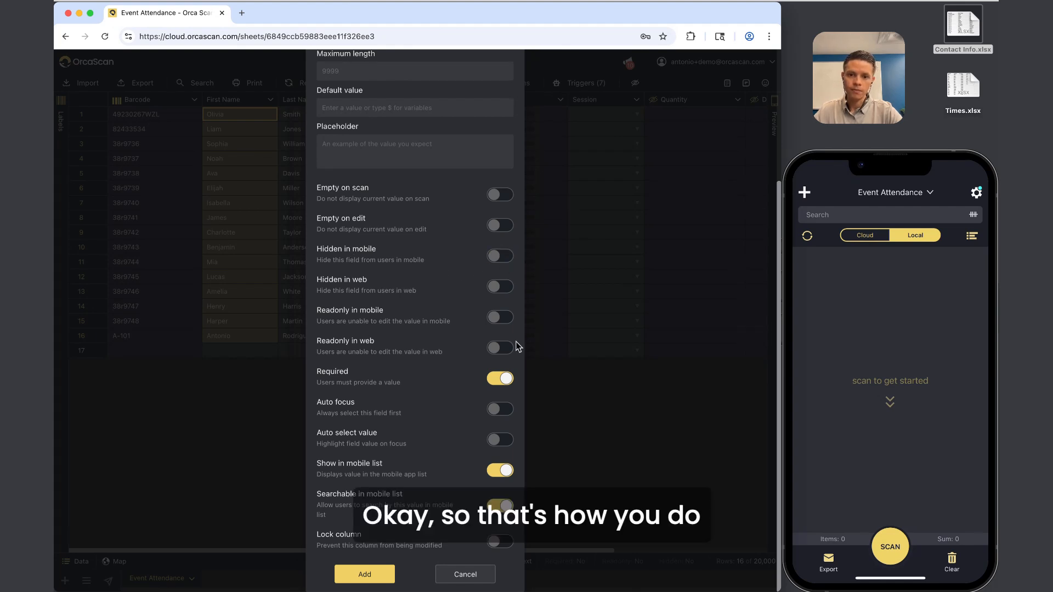
pyautogui.click(505, 379)
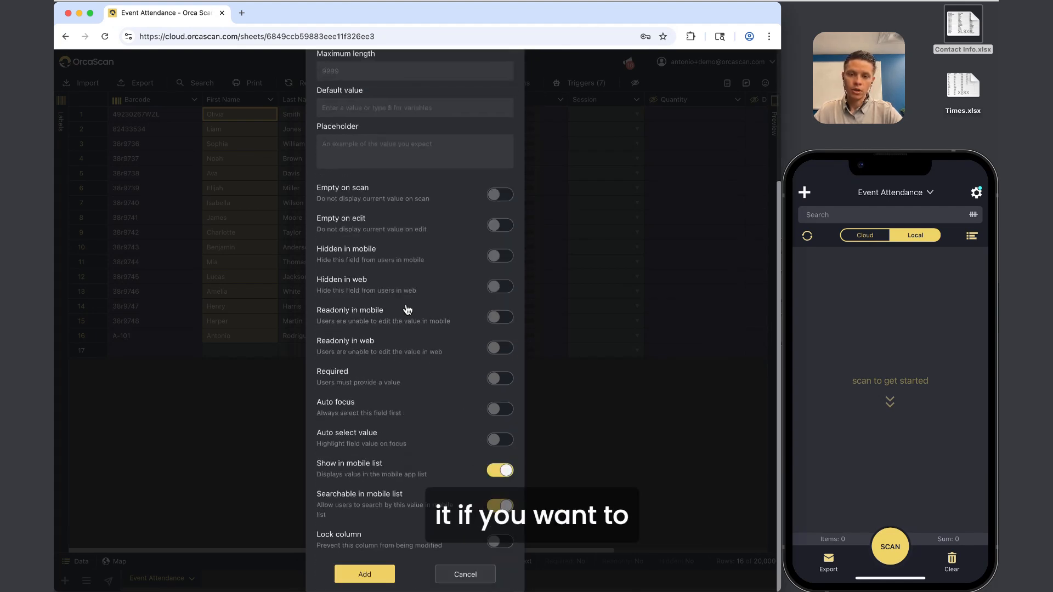
pyautogui.click(478, 580)
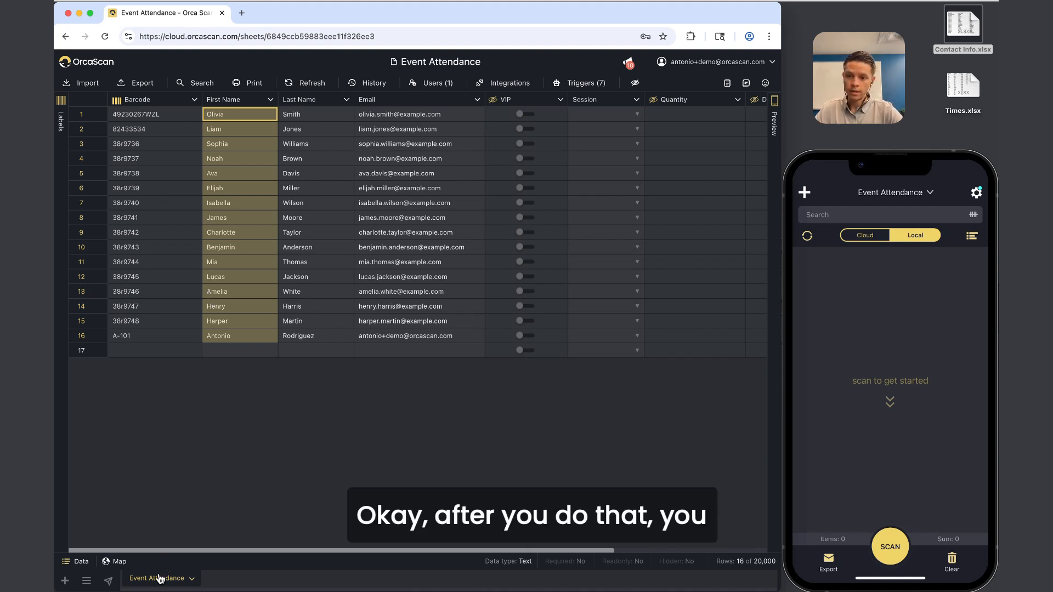
# Enable anonymous data entry in Sheet QR Code, copy the public form link, and save.
pyautogui.click(109, 581)
pyautogui.click(501, 122)
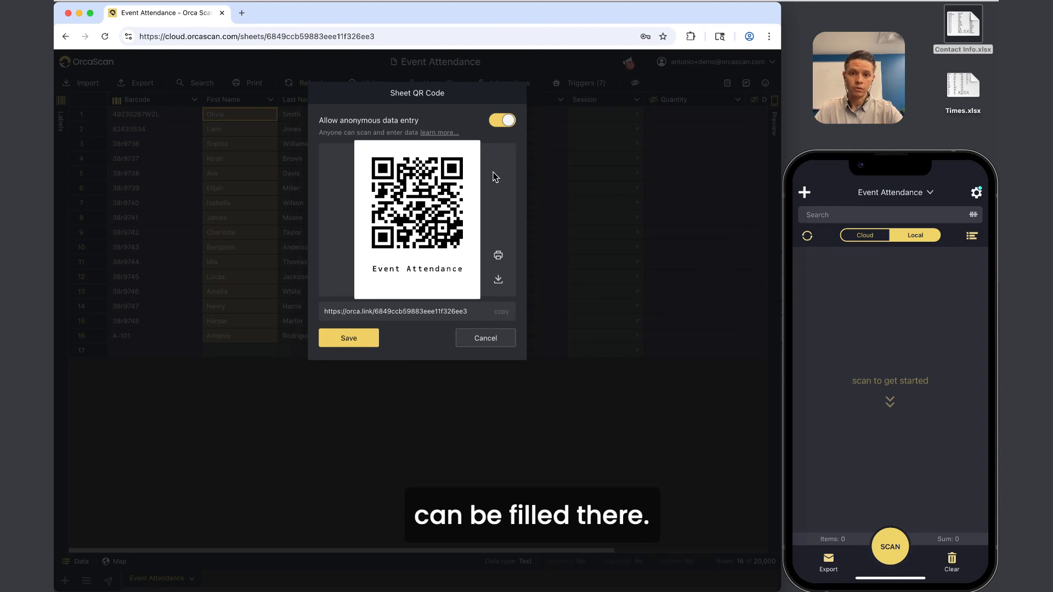
pyautogui.click(502, 312)
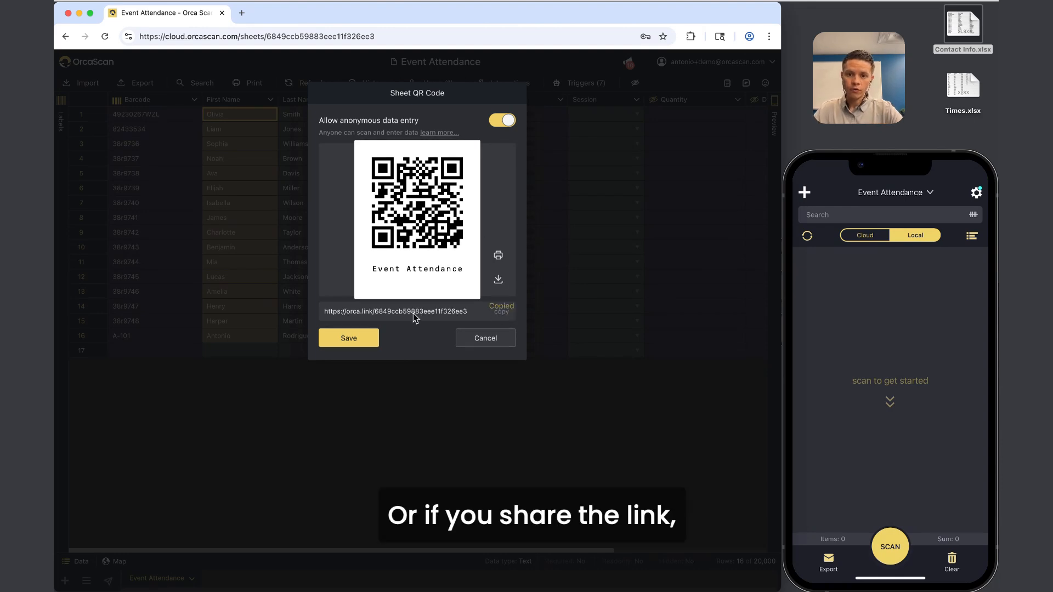
pyautogui.click(358, 338)
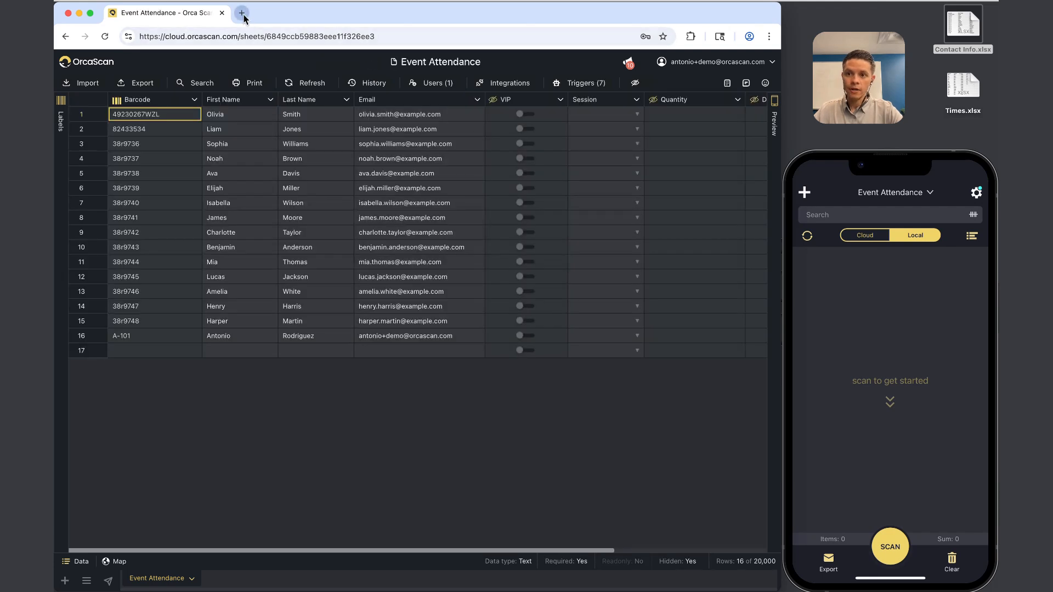
# Submit a test attendee's first and last name via the public form link in a new tab, then close it.
pyautogui.click(242, 13)
pyautogui.press('super+v')
pyautogui.press('Return')
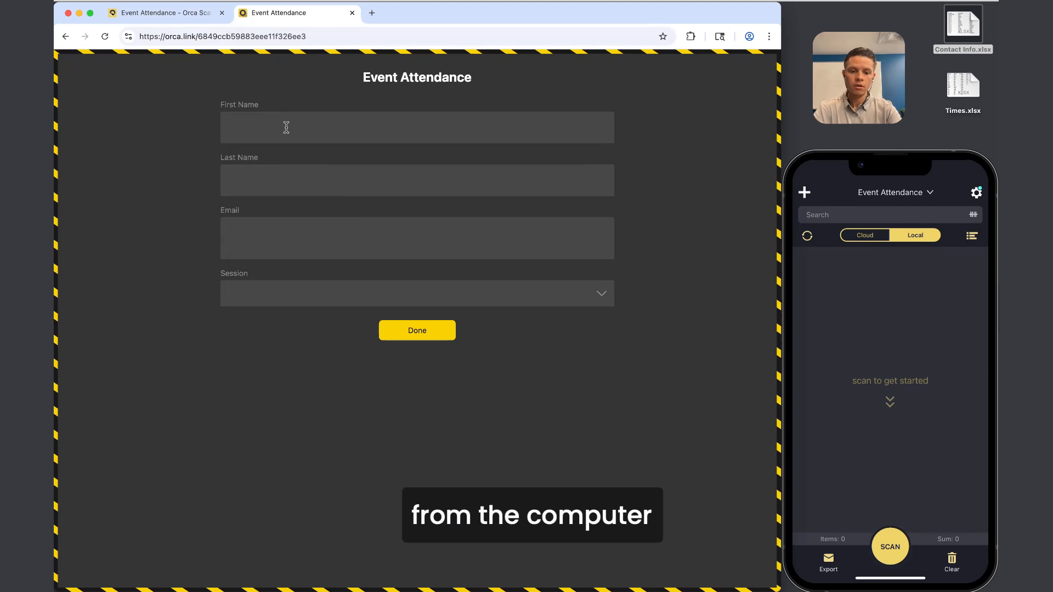
pyautogui.click(286, 127)
pyautogui.click(272, 184)
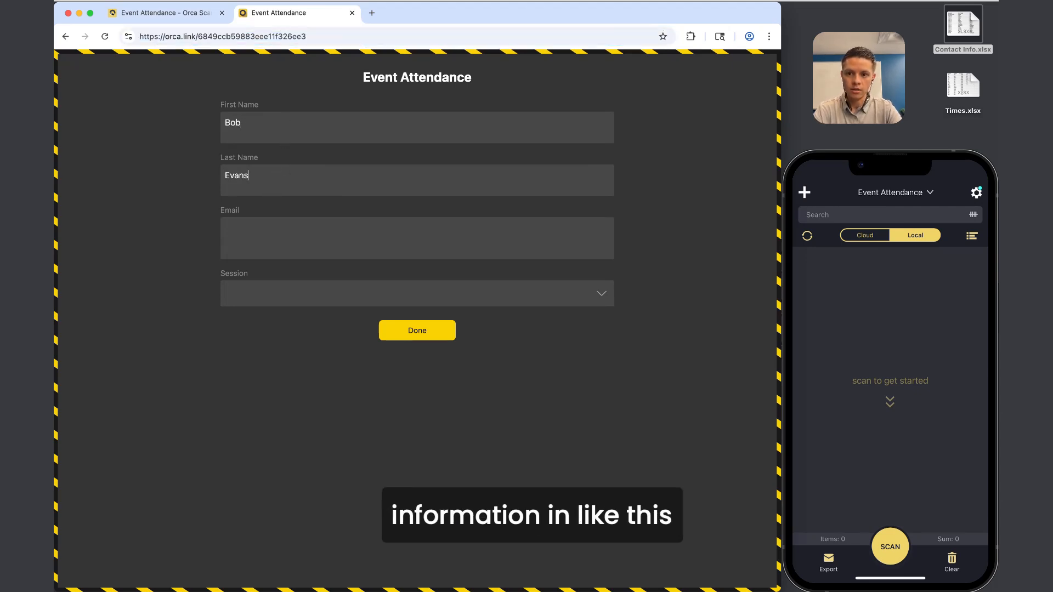
pyautogui.press('Tab')
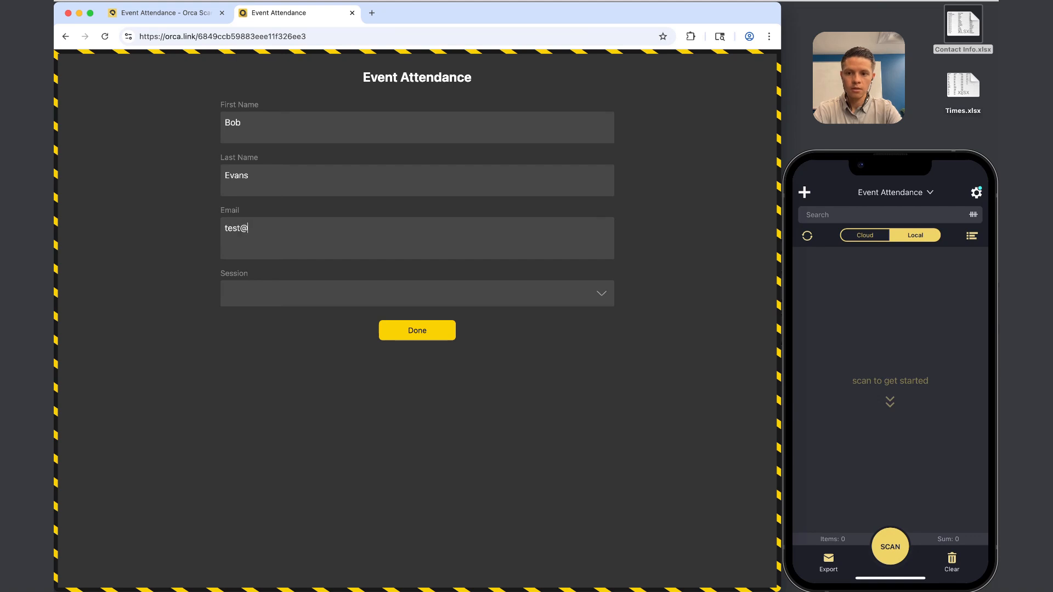
pyautogui.click(418, 330)
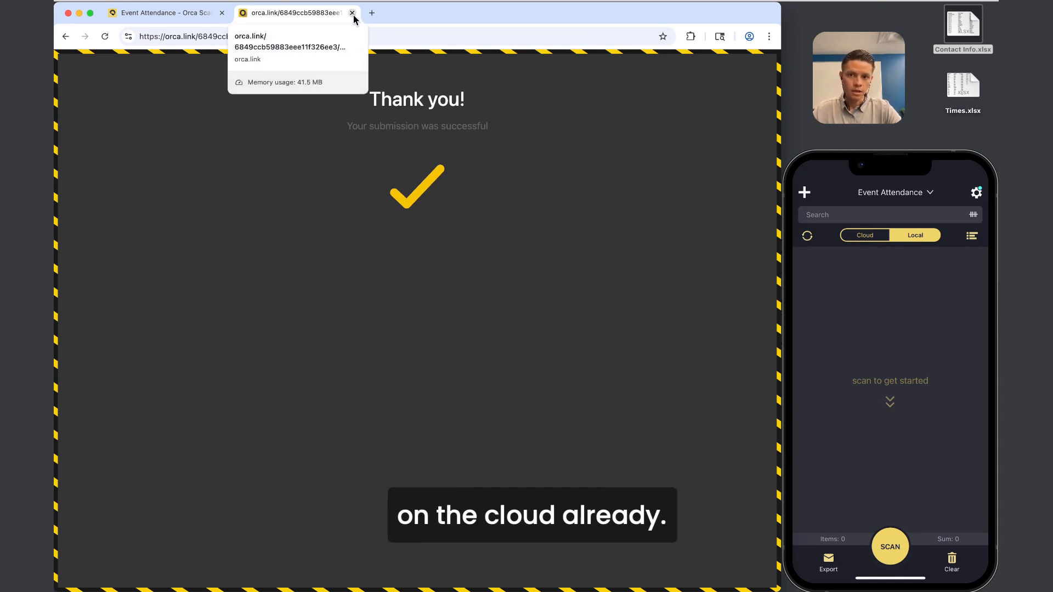
pyautogui.click(352, 13)
# Refresh to pull in row 17, then save the Barcode column with Hidden in mobile kept on.
pyautogui.click(124, 350)
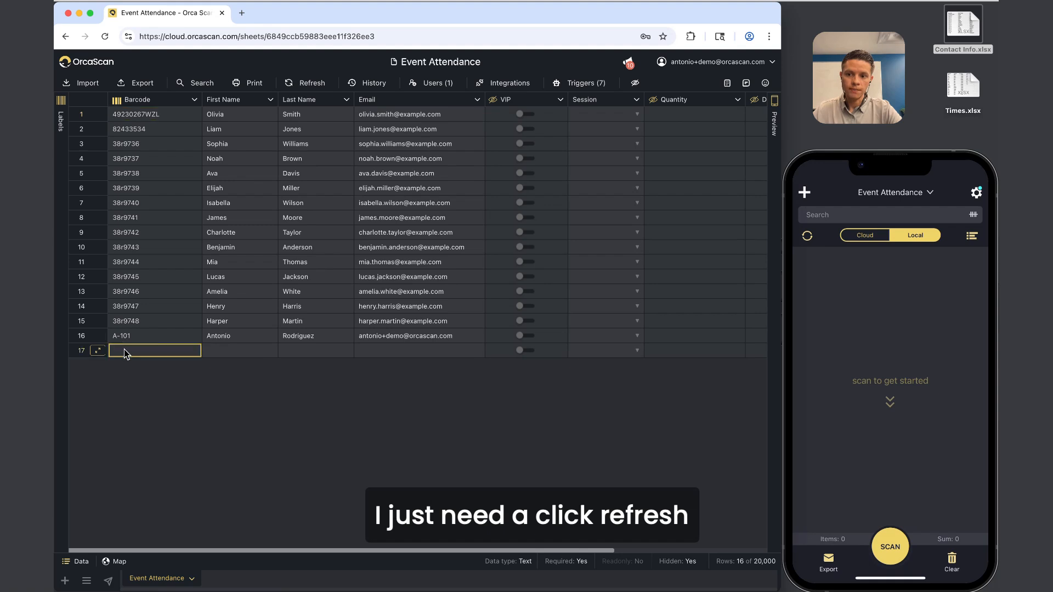
pyautogui.click(305, 83)
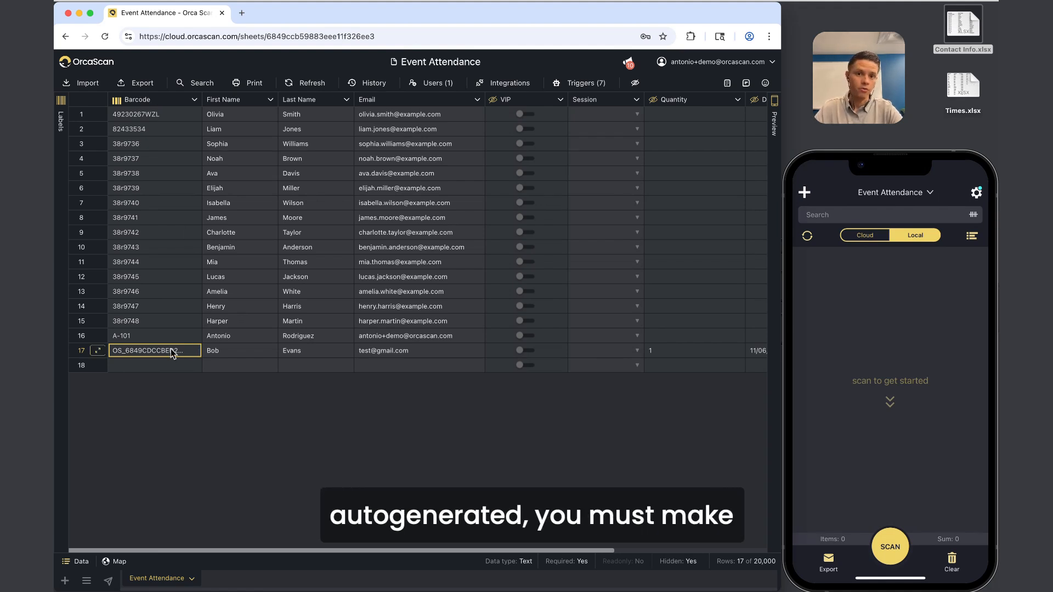
pyautogui.click(165, 98)
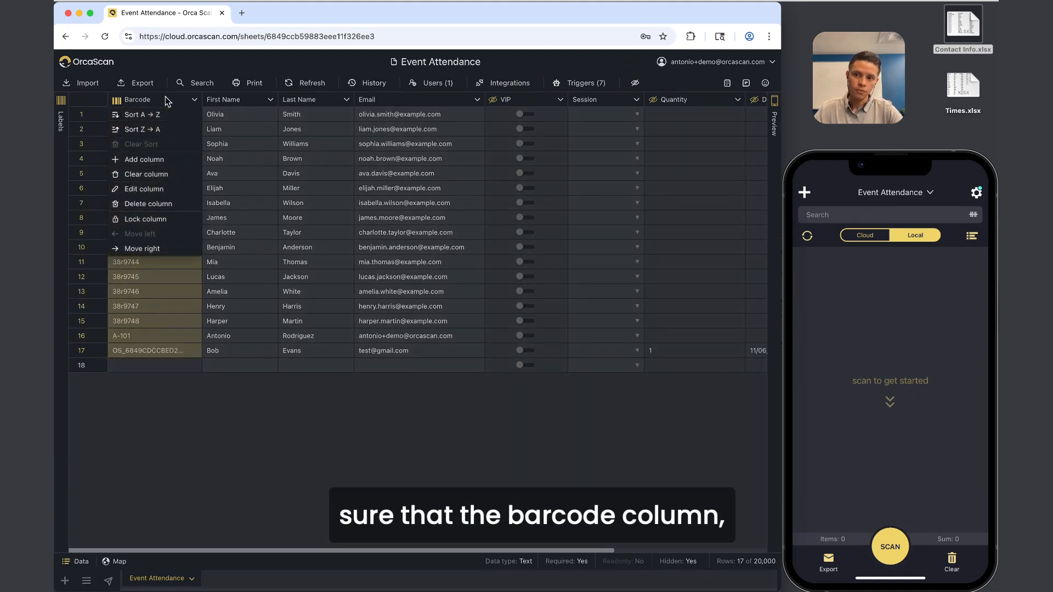
pyautogui.click(159, 188)
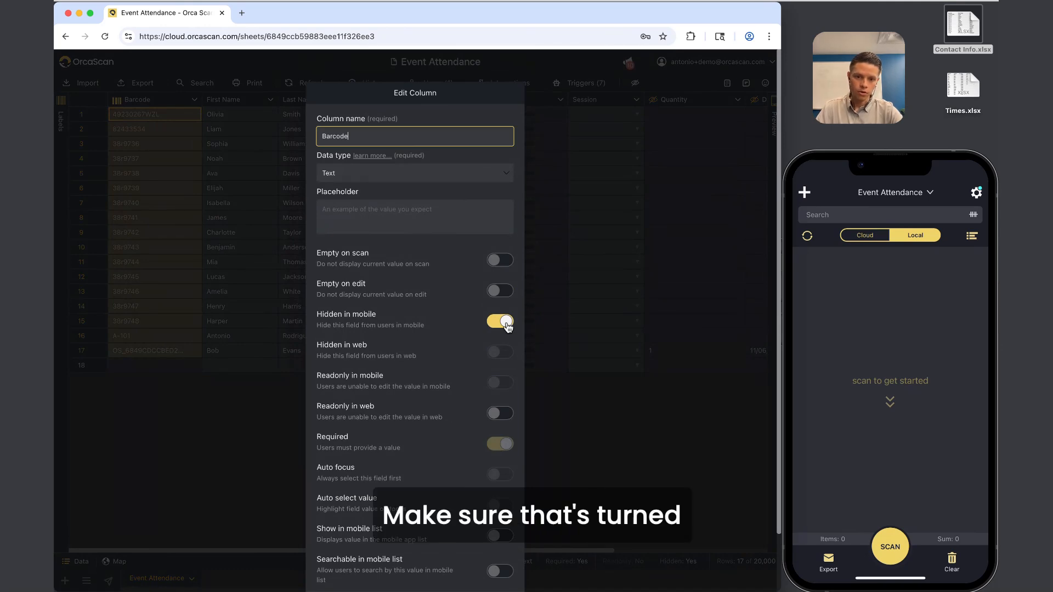
pyautogui.scroll(-2, 505, 324)
pyautogui.click(360, 572)
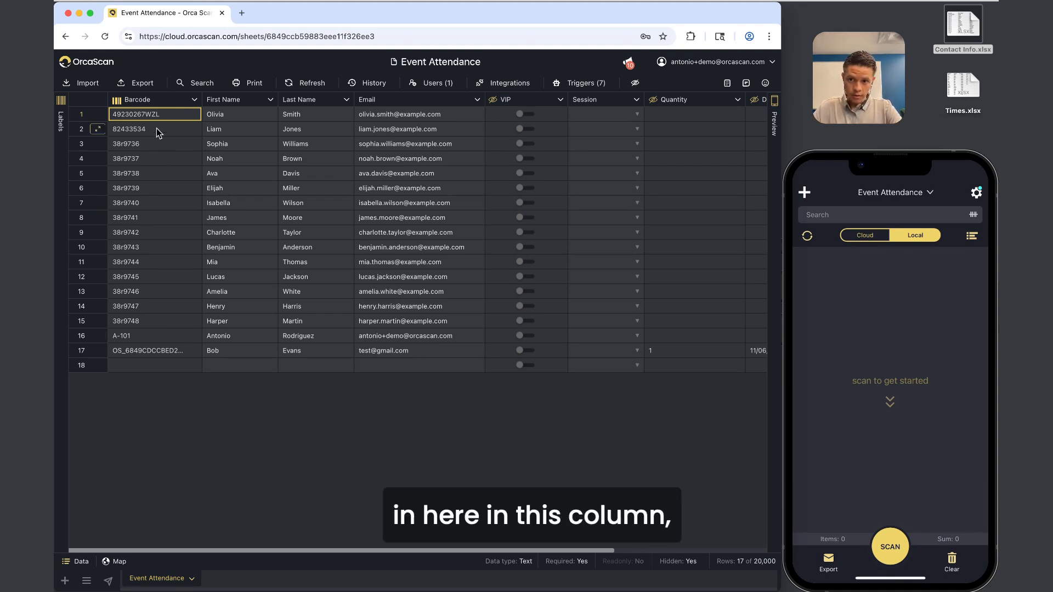
# Select all 17 attendee barcodes in the Barcode column and open the Labels panel.
pyautogui.moveTo(156, 117); pyautogui.dragTo(149, 356)
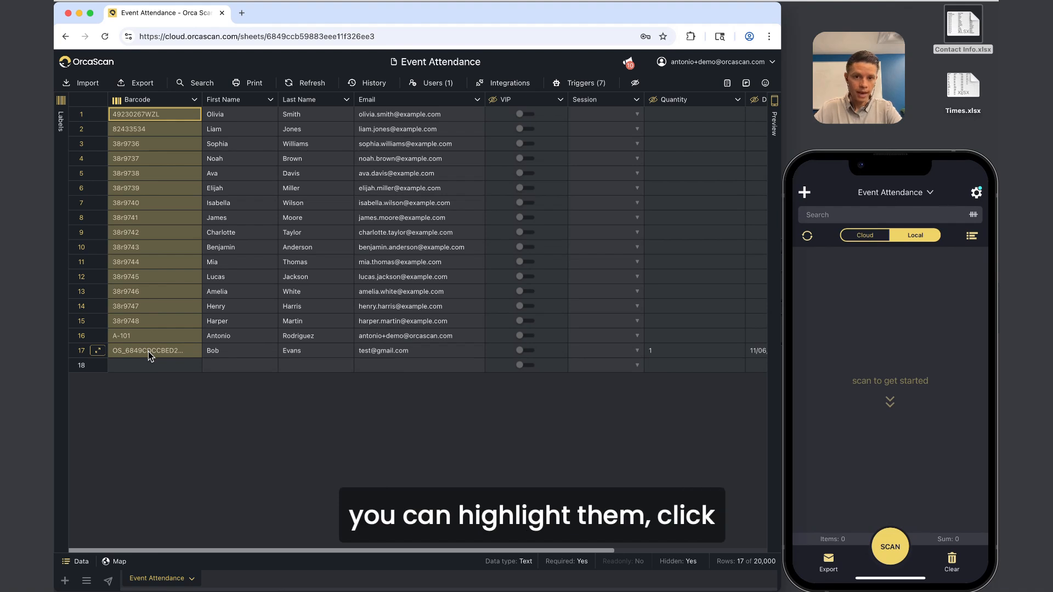
pyautogui.click(67, 141)
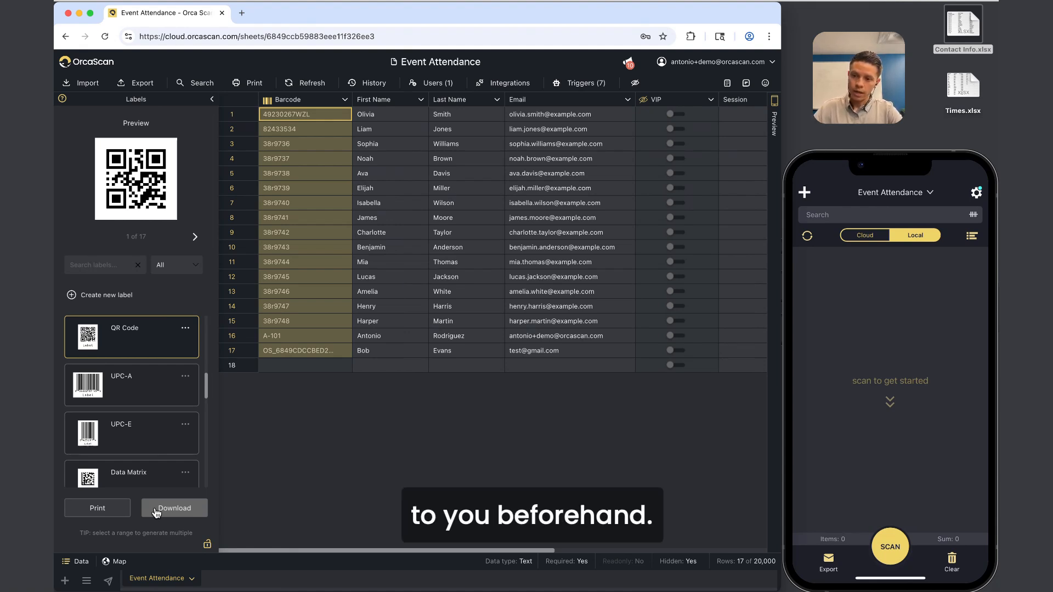
pyautogui.scroll(-3, 140, 439)
pyautogui.scroll(5, 140, 444)
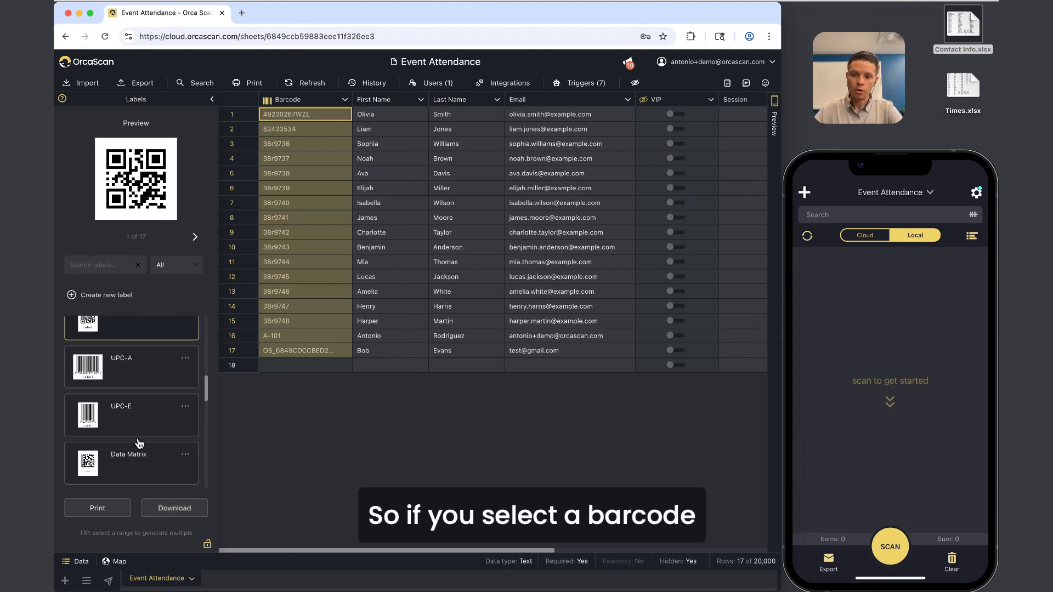
pyautogui.scroll(-2, 140, 438)
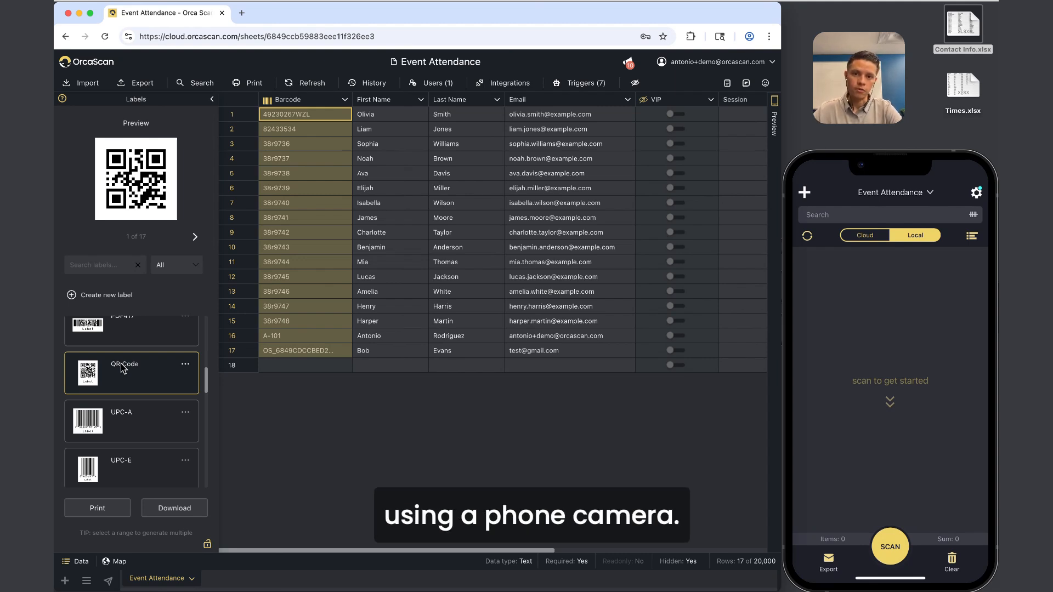
# Open the QR Code label's Configure option to reach its field mapping.
pyautogui.moveTo(118, 211)
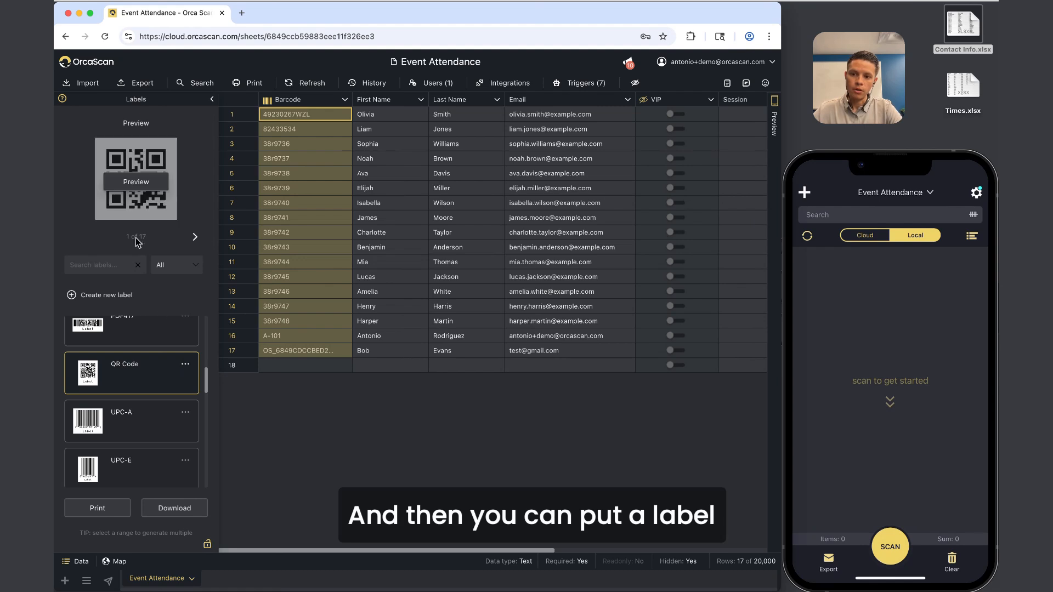
pyautogui.click(185, 365)
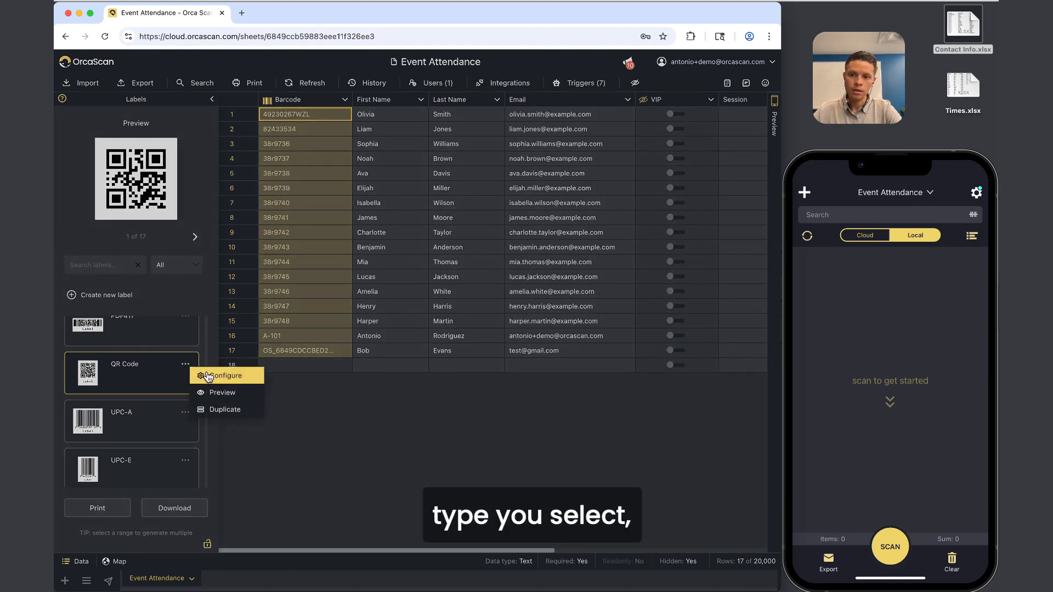
pyautogui.click(207, 376)
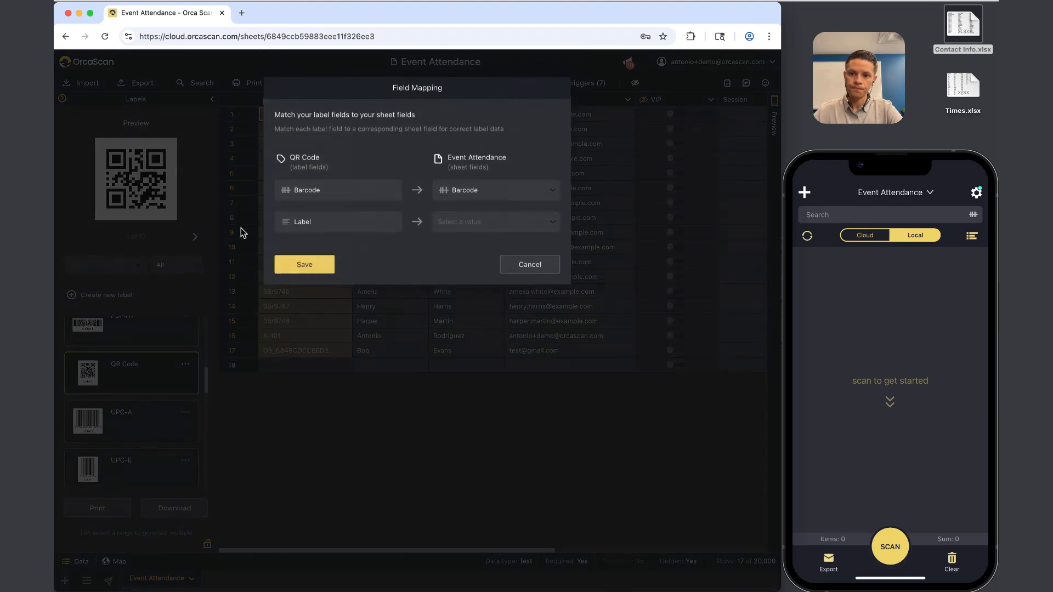
# Map the QR Code label's text to the First Name field and save the mapping.
pyautogui.click(505, 226)
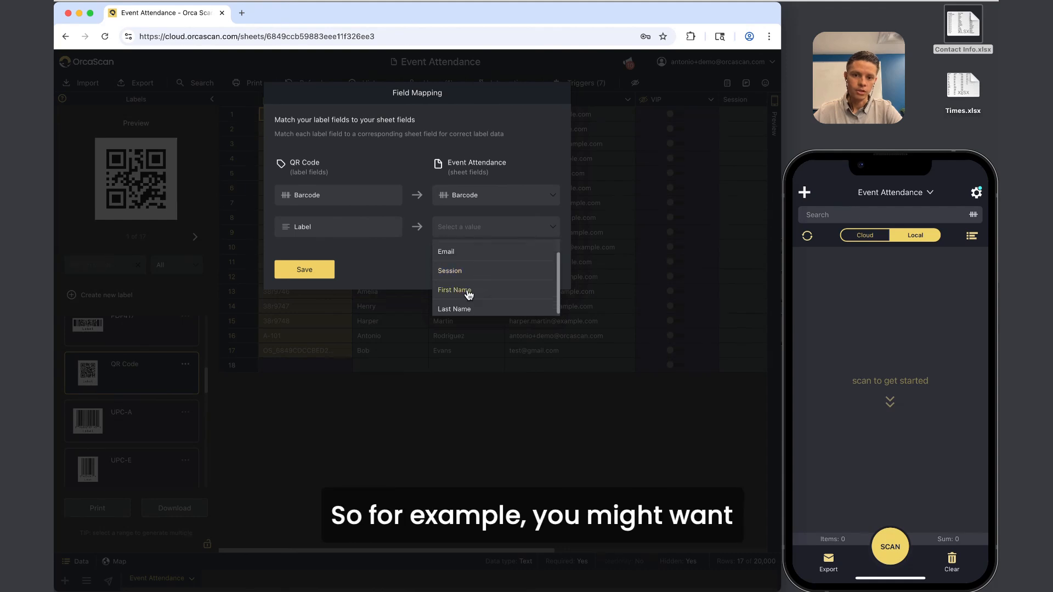
pyautogui.click(468, 291)
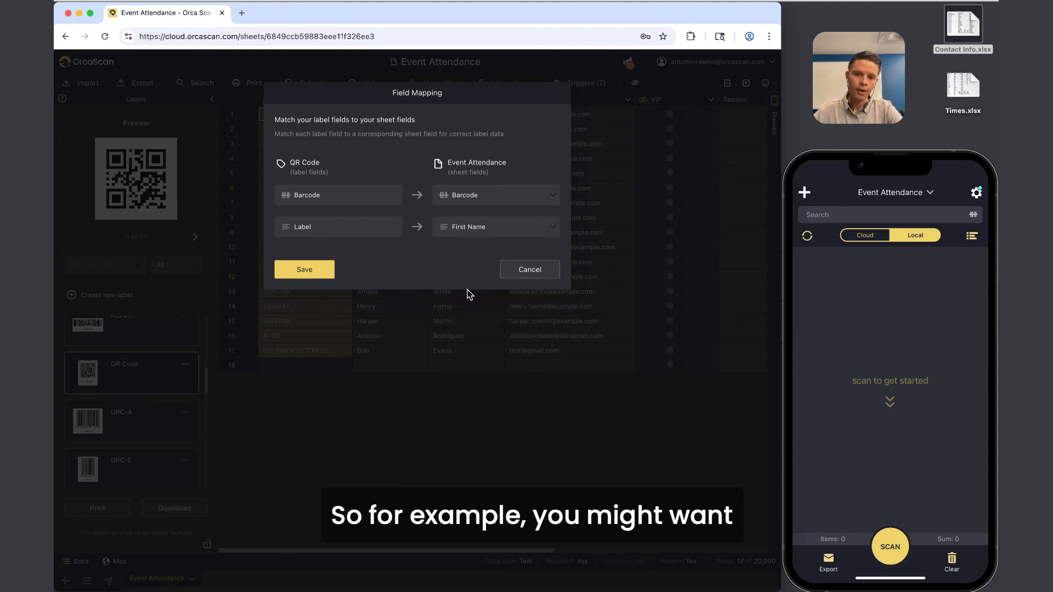
pyautogui.click(305, 269)
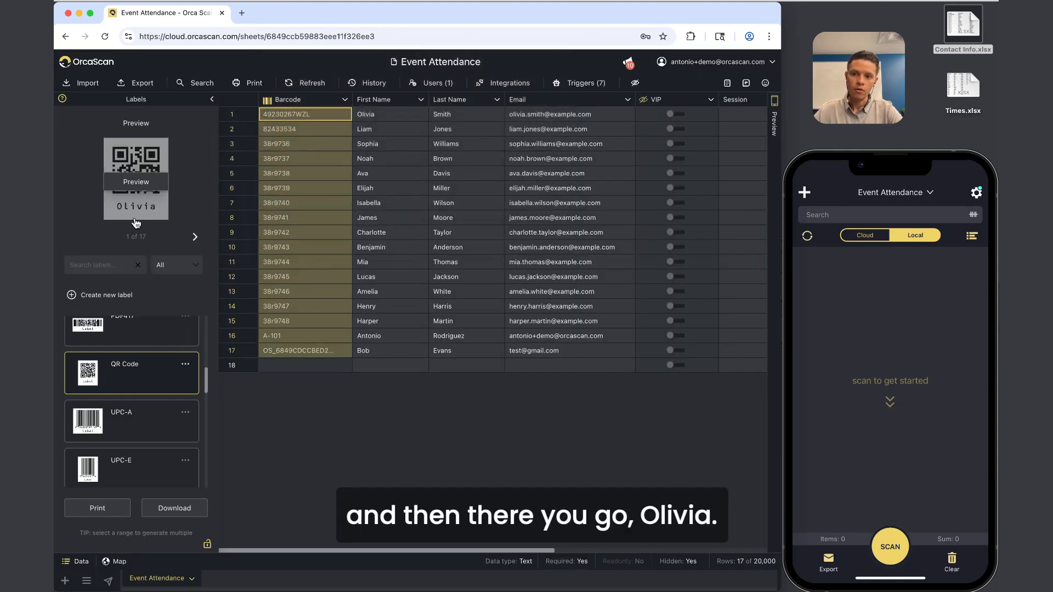
# Preview labels for attendee rows, select Barcode rows 1–14, and open the QR Code label's options.
pyautogui.click(296, 158)
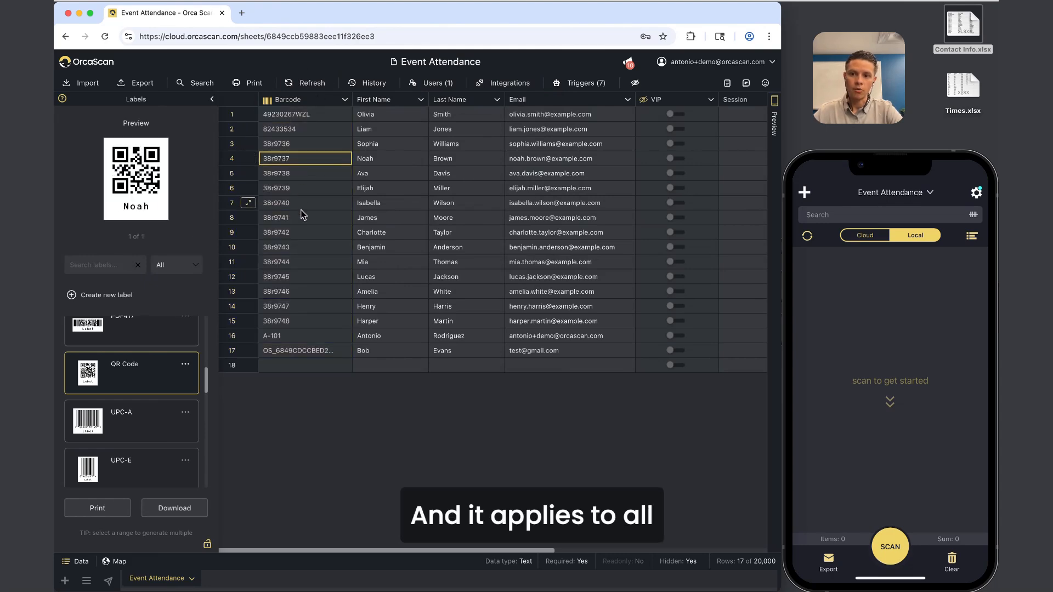
pyautogui.click(303, 217)
pyautogui.moveTo(315, 114); pyautogui.dragTo(299, 354)
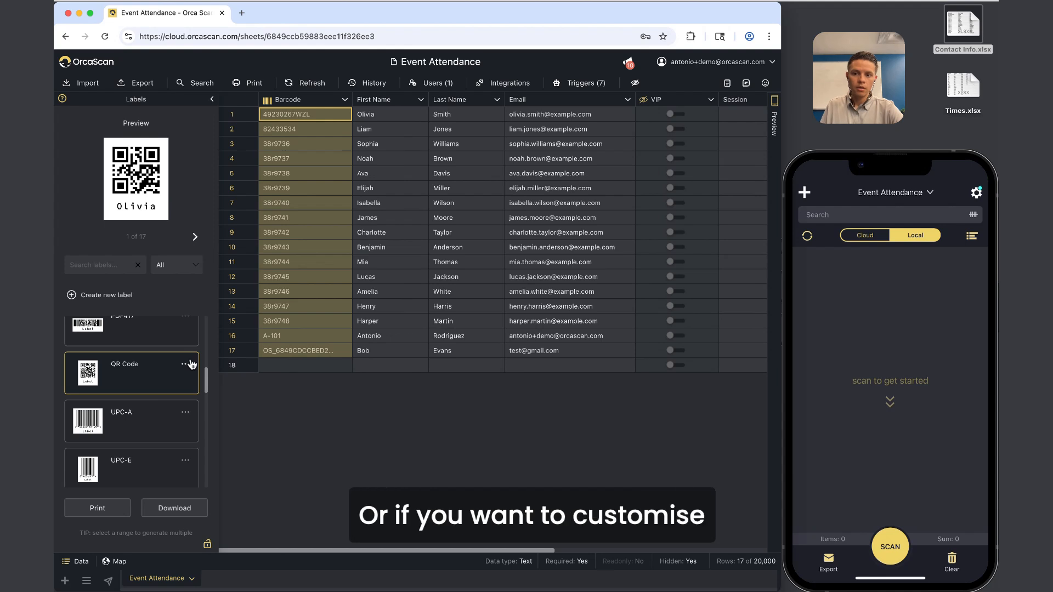
pyautogui.moveTo(109, 197)
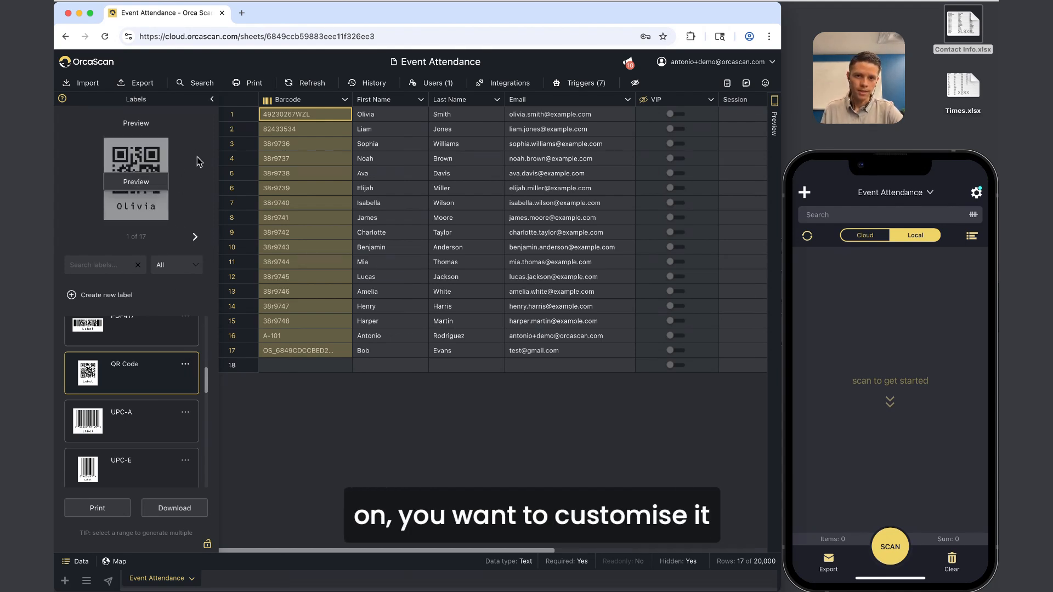
pyautogui.click(185, 365)
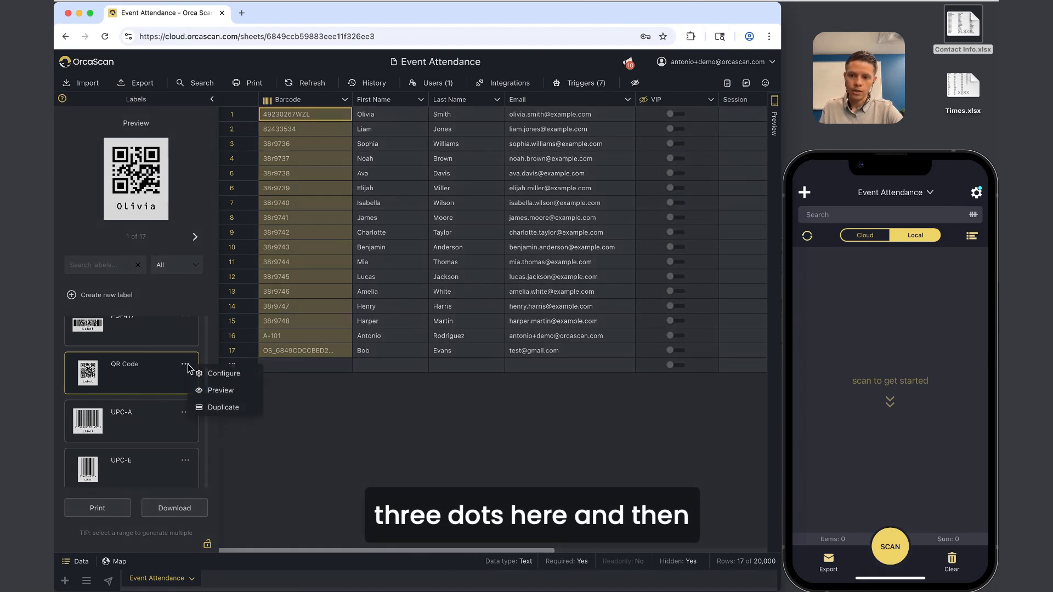
# Duplicate the QR Code label, shrink the QR code toward the top, and move the first name beneath it.
pyautogui.click(233, 409)
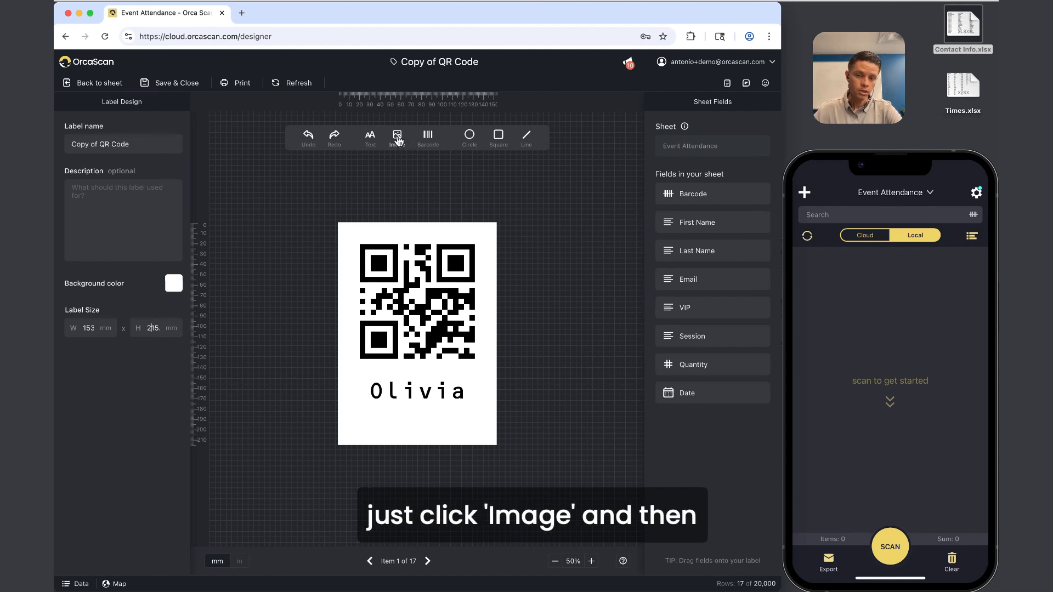
pyautogui.click(418, 286)
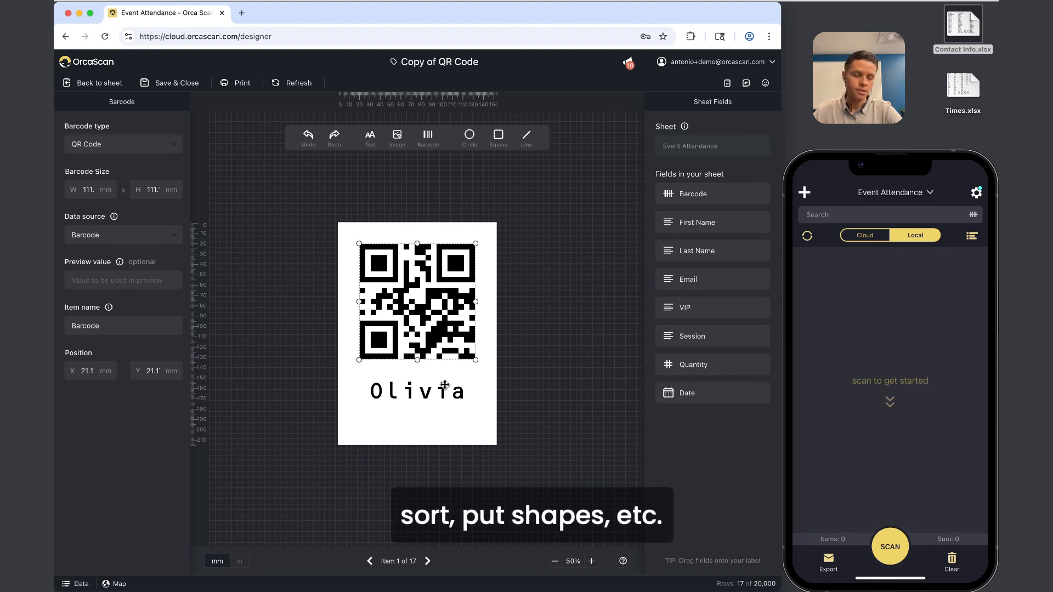
pyautogui.moveTo(476, 360); pyautogui.dragTo(434, 295)
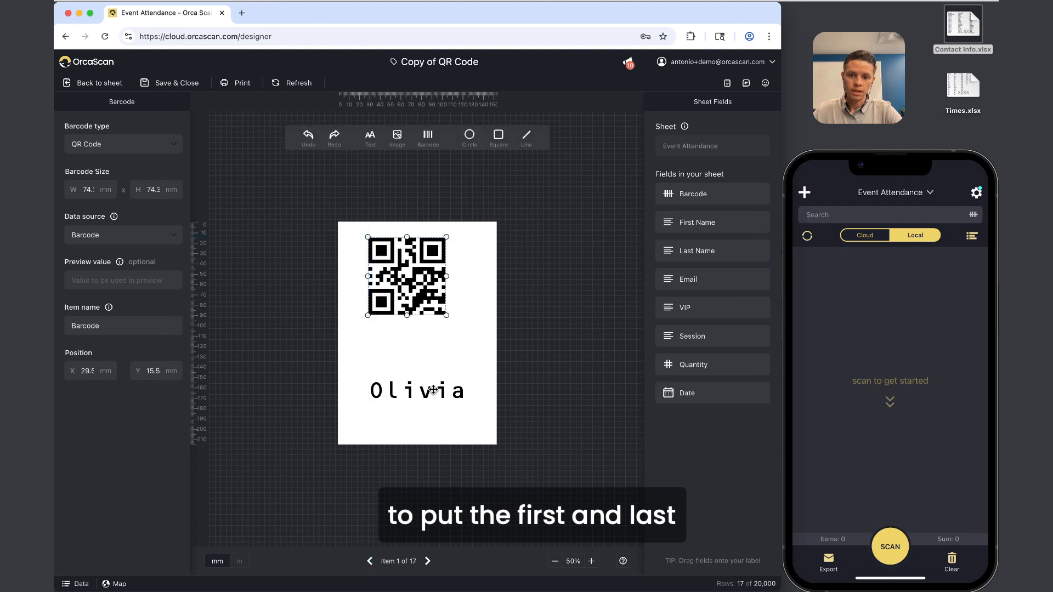
pyautogui.moveTo(431, 390); pyautogui.dragTo(427, 341)
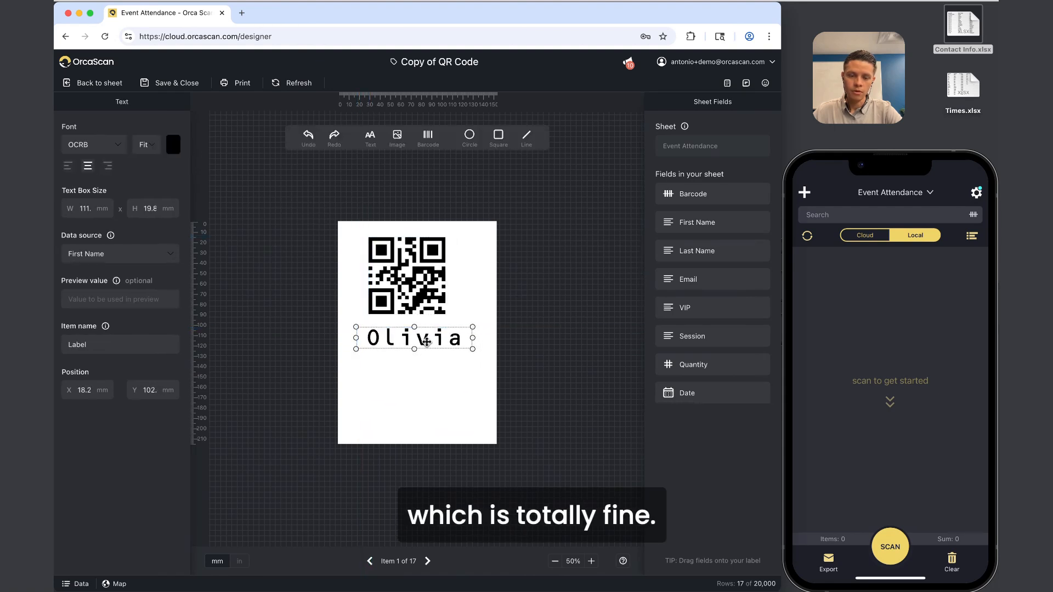
# Add the Last Name field under the first name, sized to Fit and enlarged.
pyautogui.moveTo(696, 251); pyautogui.dragTo(414, 377)
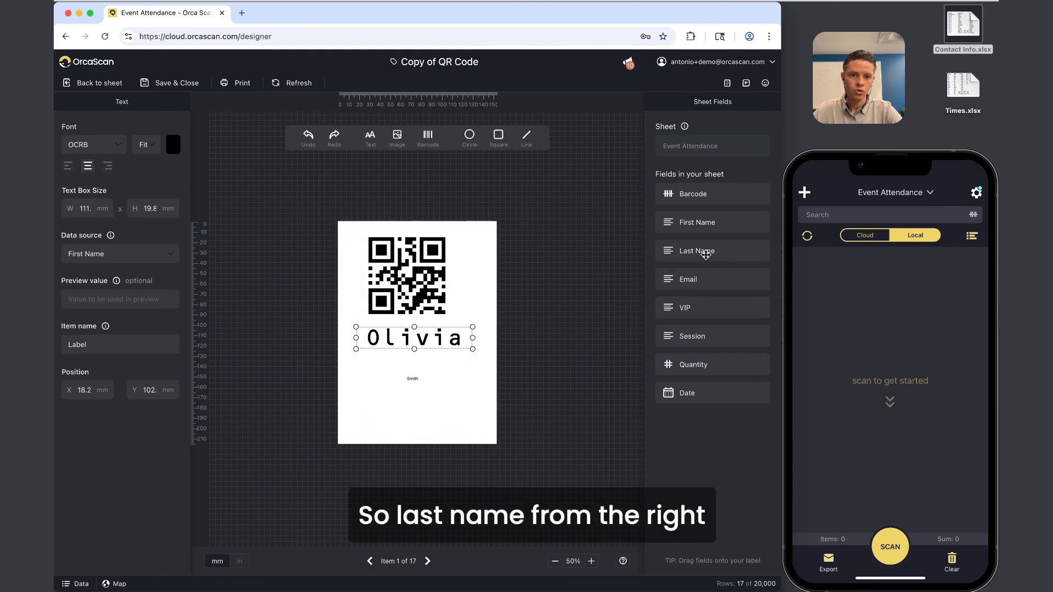
pyautogui.moveTo(701, 254); pyautogui.dragTo(412, 379)
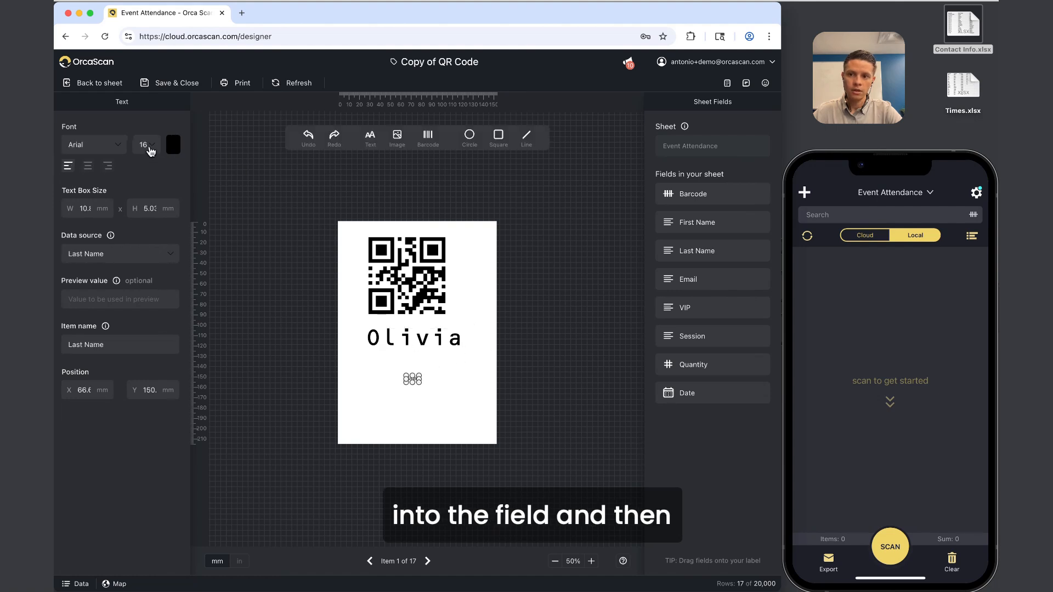
pyautogui.click(147, 145)
pyautogui.click(147, 166)
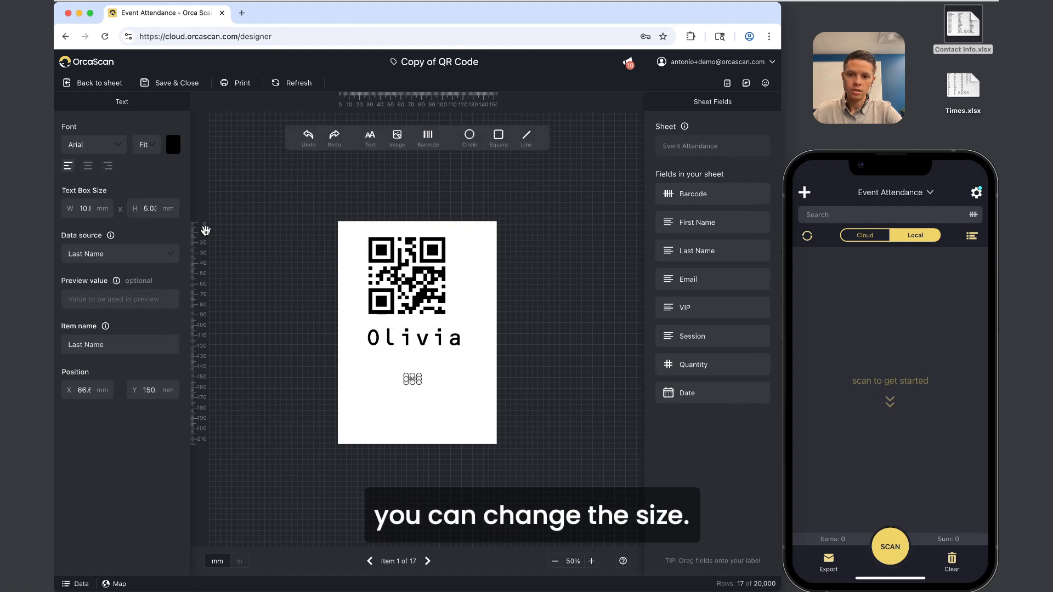
pyautogui.moveTo(422, 385); pyautogui.dragTo(443, 394)
pyautogui.click(631, 395)
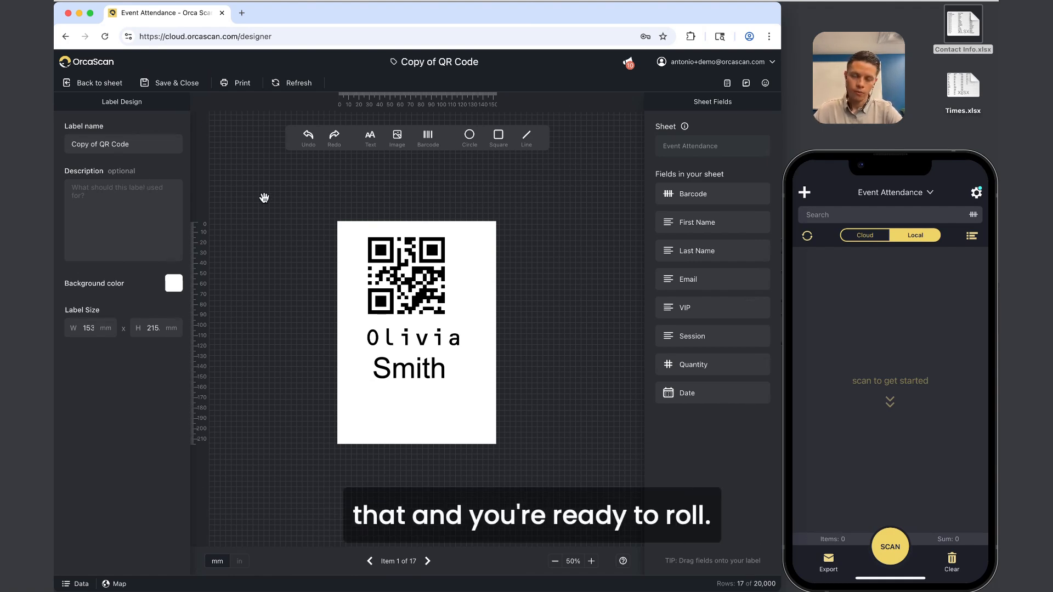
pyautogui.click(107, 84)
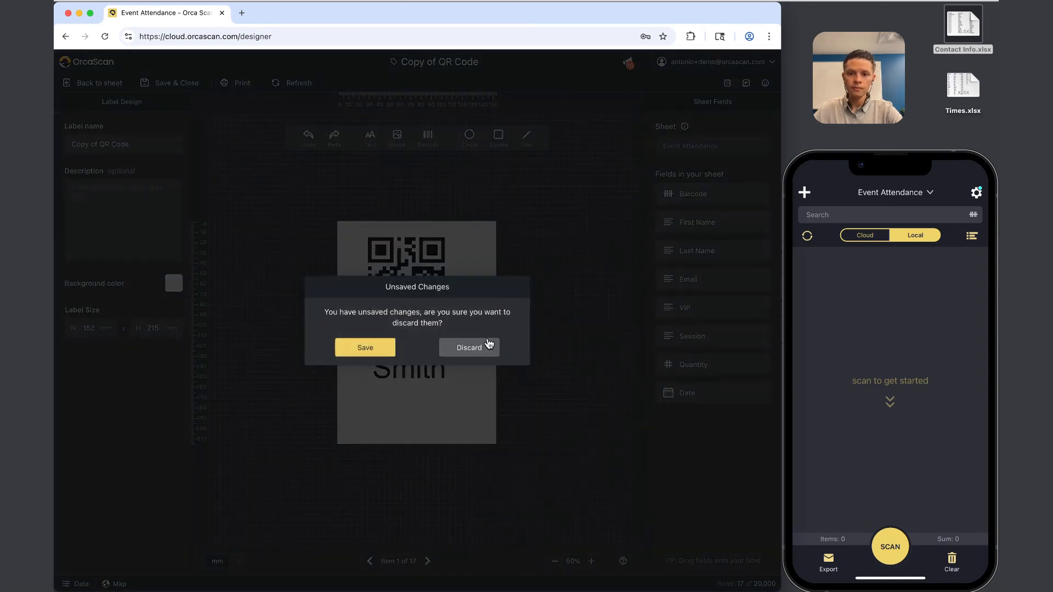
# Discard the label copy, select barcode rows 1–16, collapse the Labels panel, and switch to the Untitled spreadsheet.
pyautogui.click(487, 347)
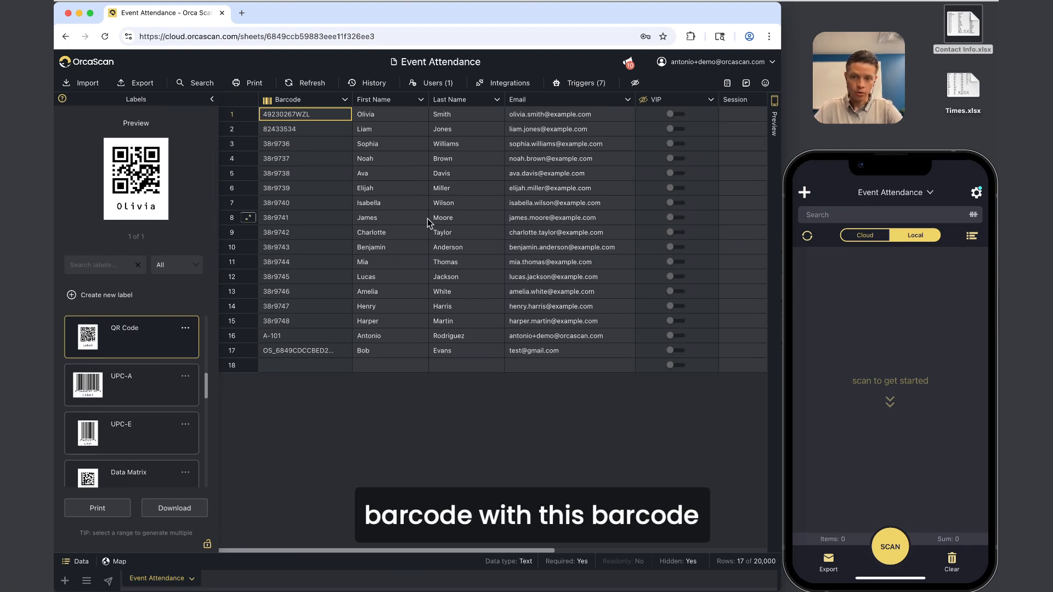
pyautogui.moveTo(308, 114); pyautogui.dragTo(289, 354)
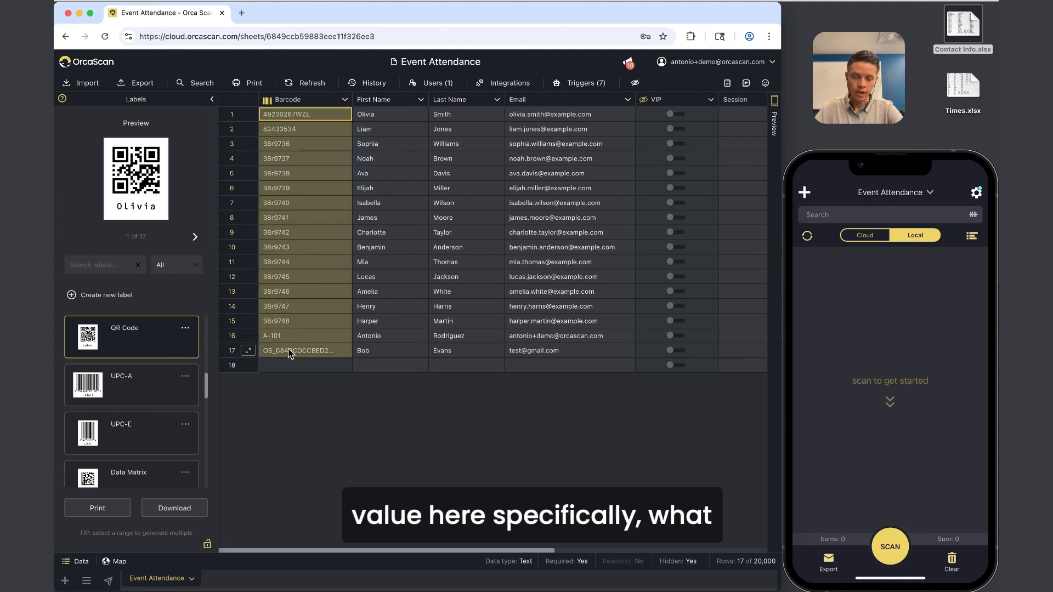
pyautogui.click(213, 102)
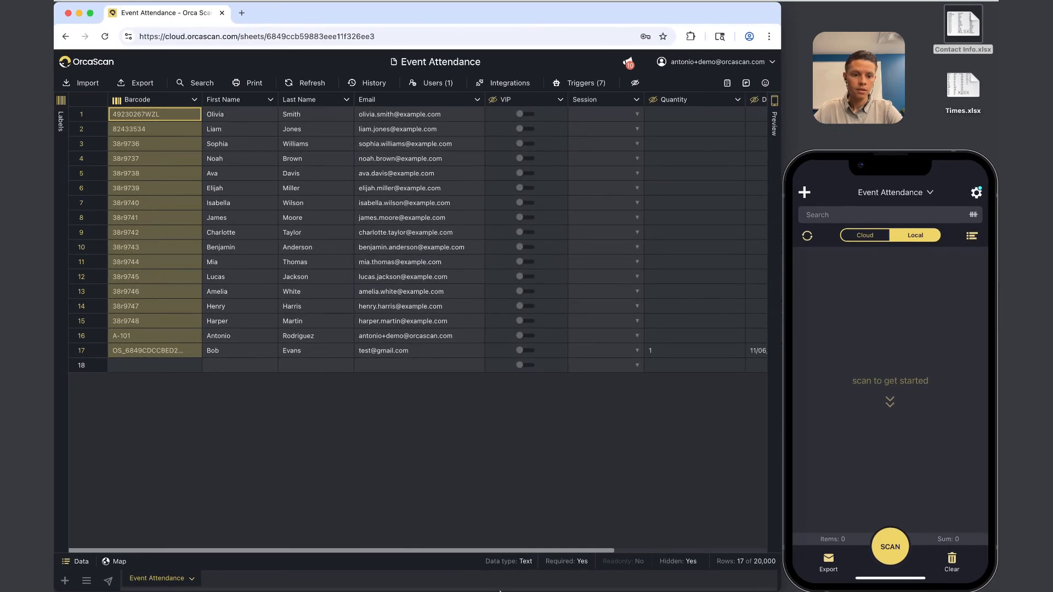
pyautogui.click(786, 576)
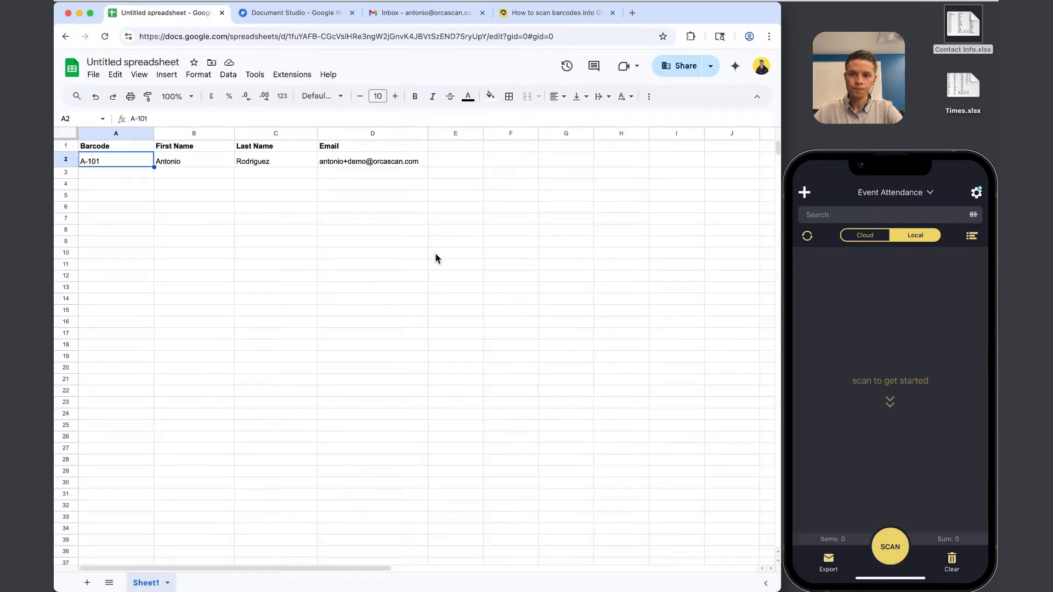
pyautogui.moveTo(171, 164); pyautogui.dragTo(414, 411)
pyautogui.click(511, 402)
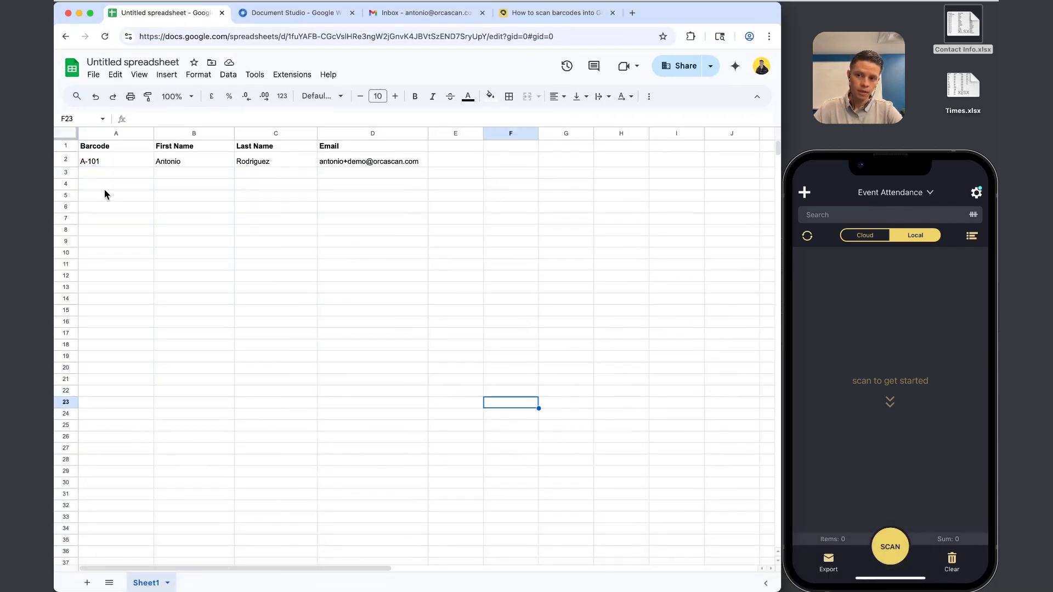
pyautogui.click(65, 160)
pyautogui.moveTo(88, 162); pyautogui.dragTo(398, 163)
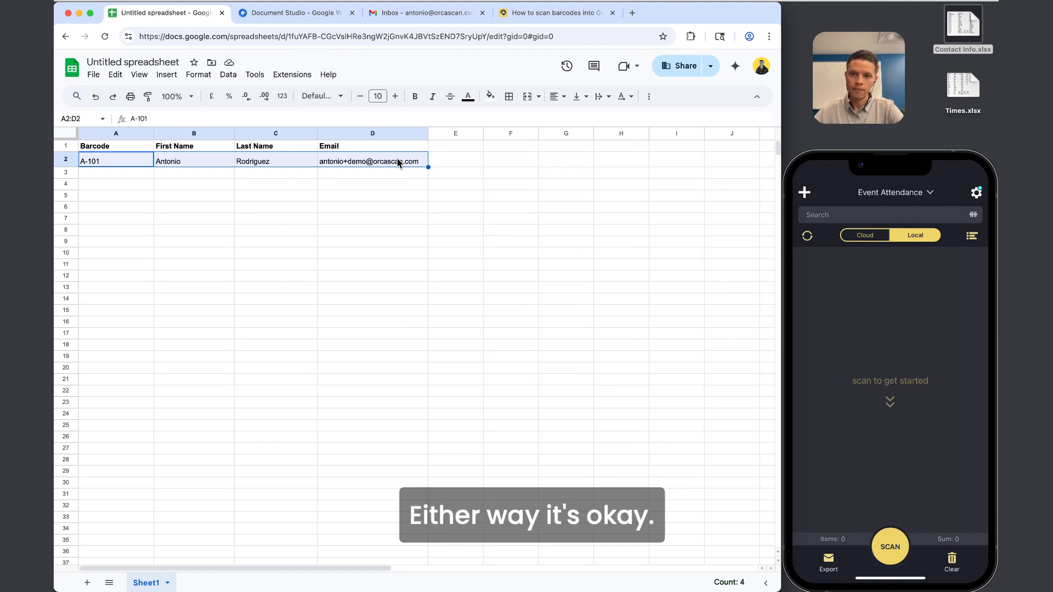
pyautogui.click(271, 291)
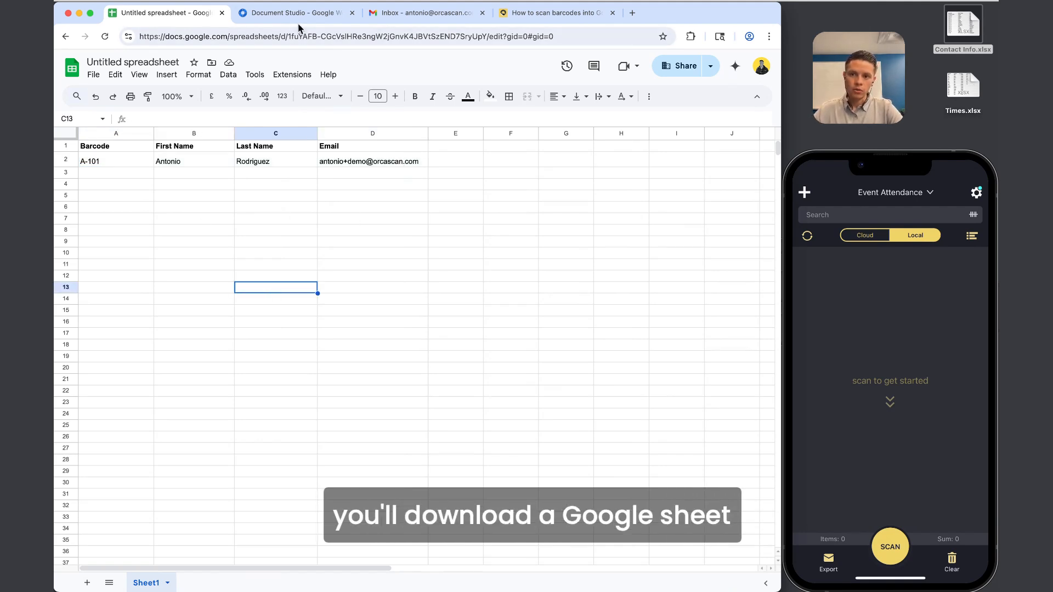
# View the installed Document Studio listing in the Marketplace, then go back to the spreadsheet.
pyautogui.click(285, 14)
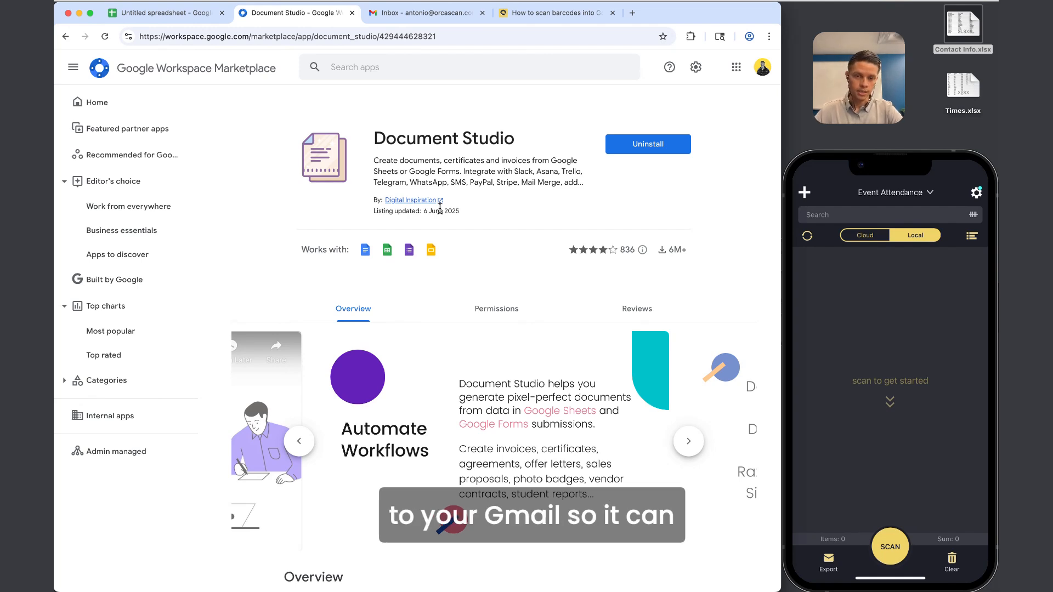
pyautogui.click(168, 13)
# Launch Document Studio from the spreadsheet's Extensions menu to show its Send Emails workflow.
pyautogui.click(280, 15)
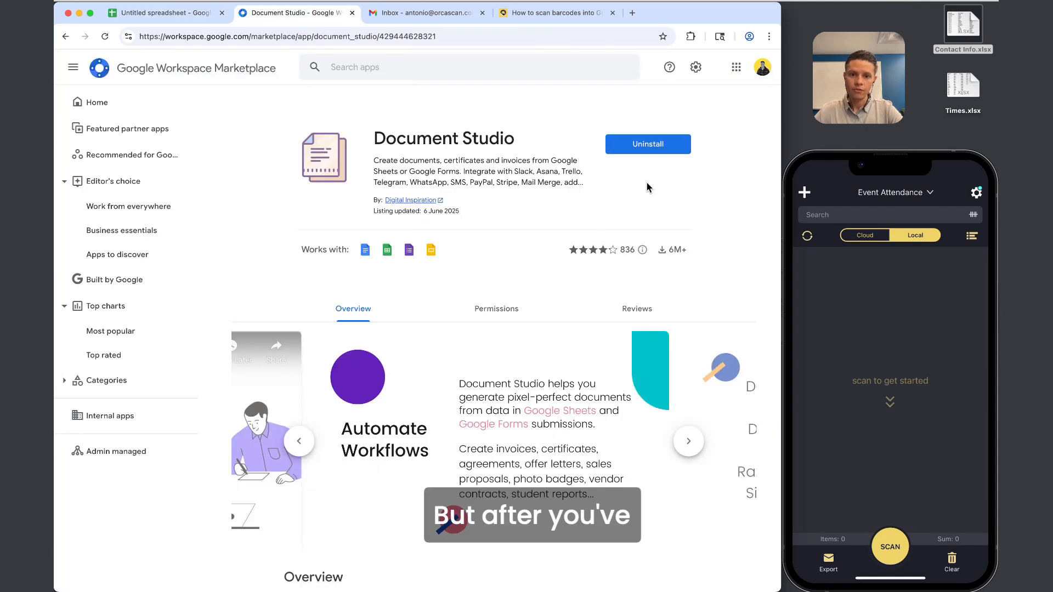
pyautogui.click(187, 18)
pyautogui.click(207, 337)
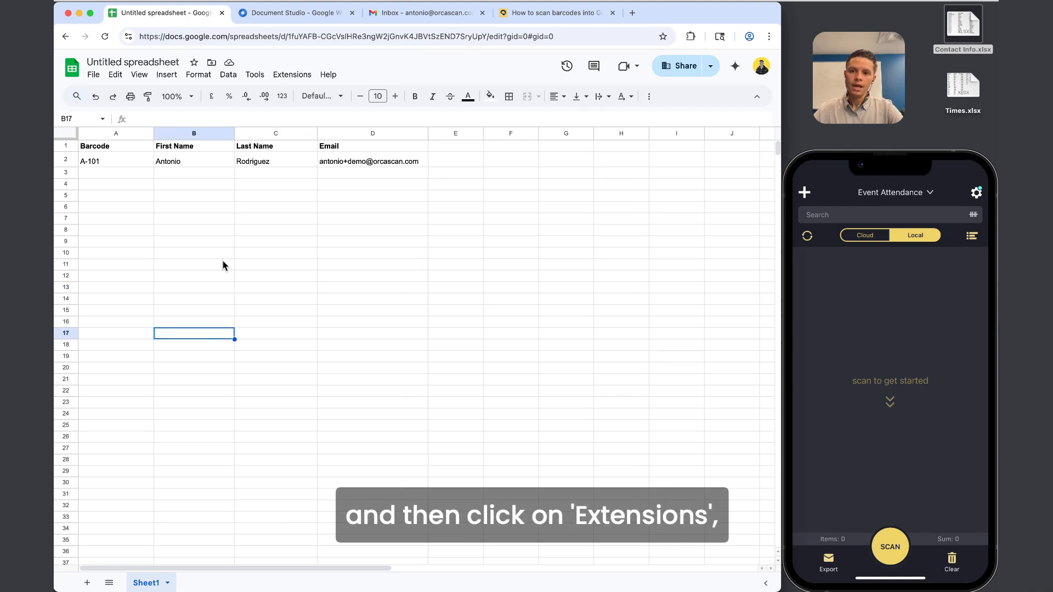
pyautogui.click(293, 75)
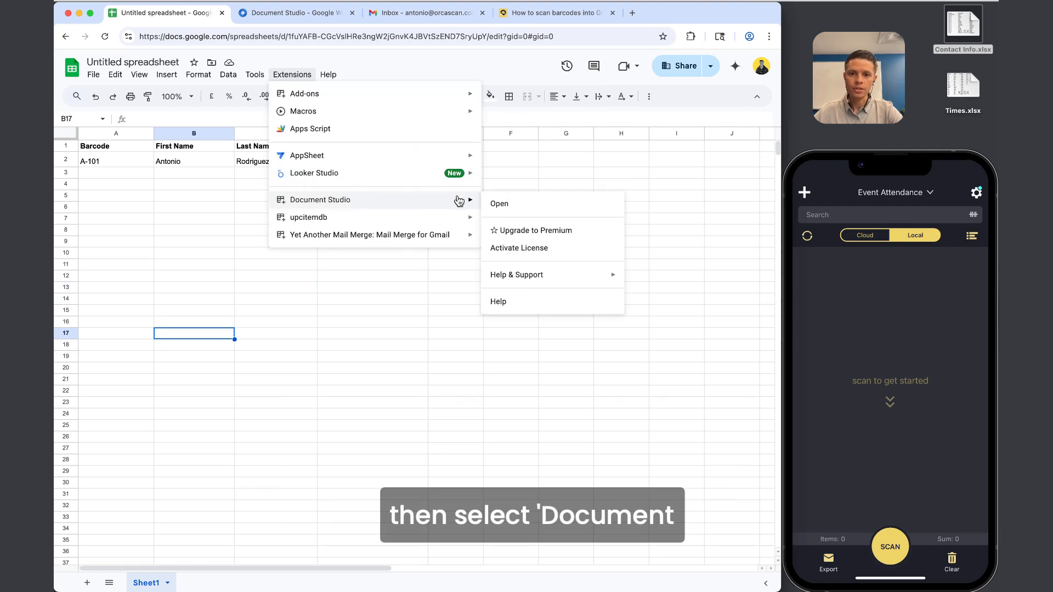
pyautogui.click(526, 204)
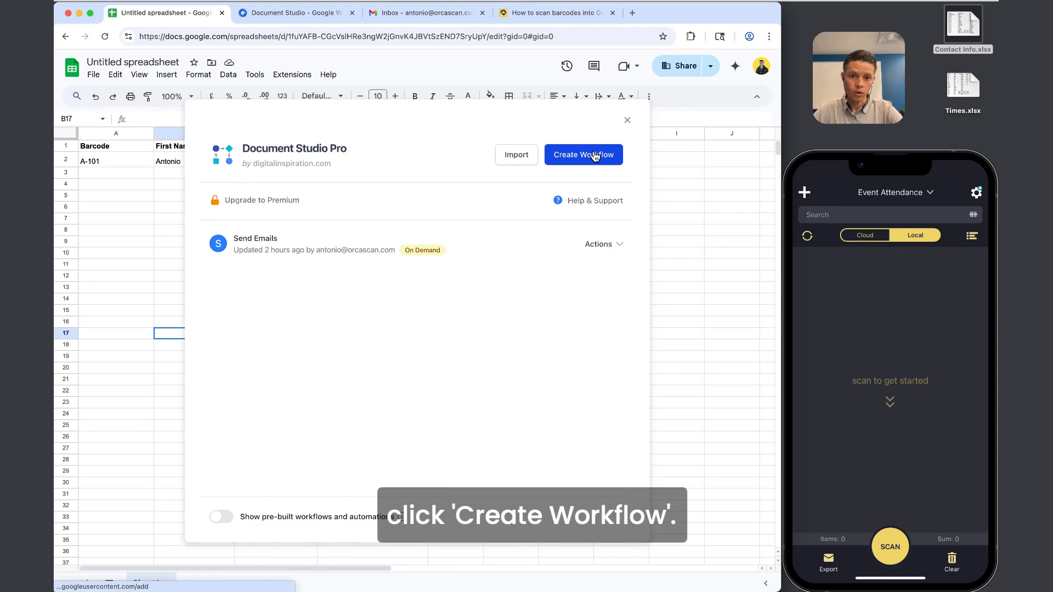
# Edit the Send Emails workflow, choose Sheet1 as Source Worksheet, and continue to Conditions.
pyautogui.click(621, 244)
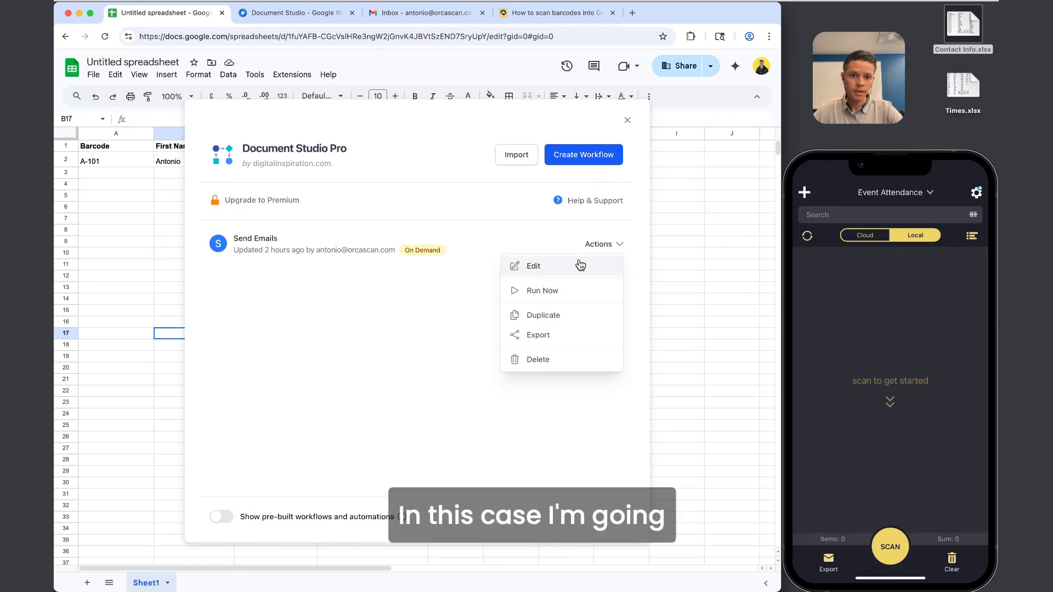
pyautogui.click(580, 265)
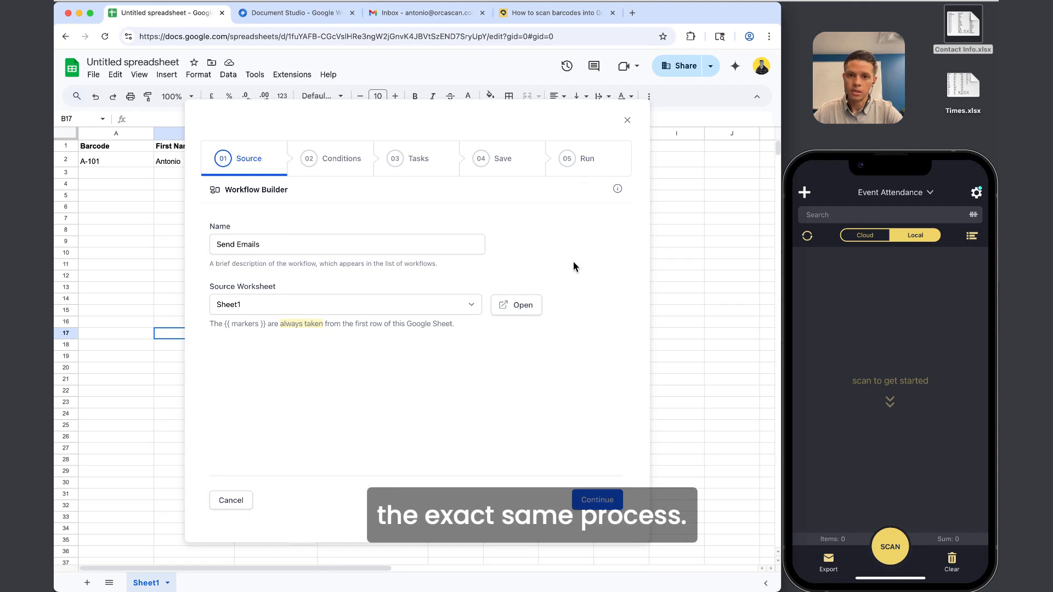
pyautogui.moveTo(288, 250); pyautogui.dragTo(218, 238)
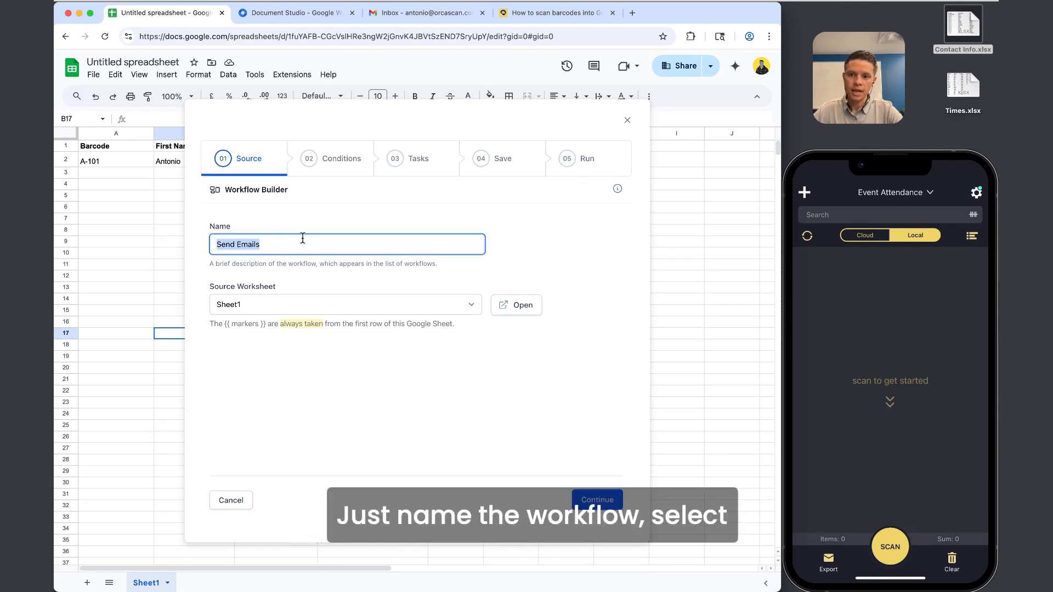
pyautogui.click(247, 302)
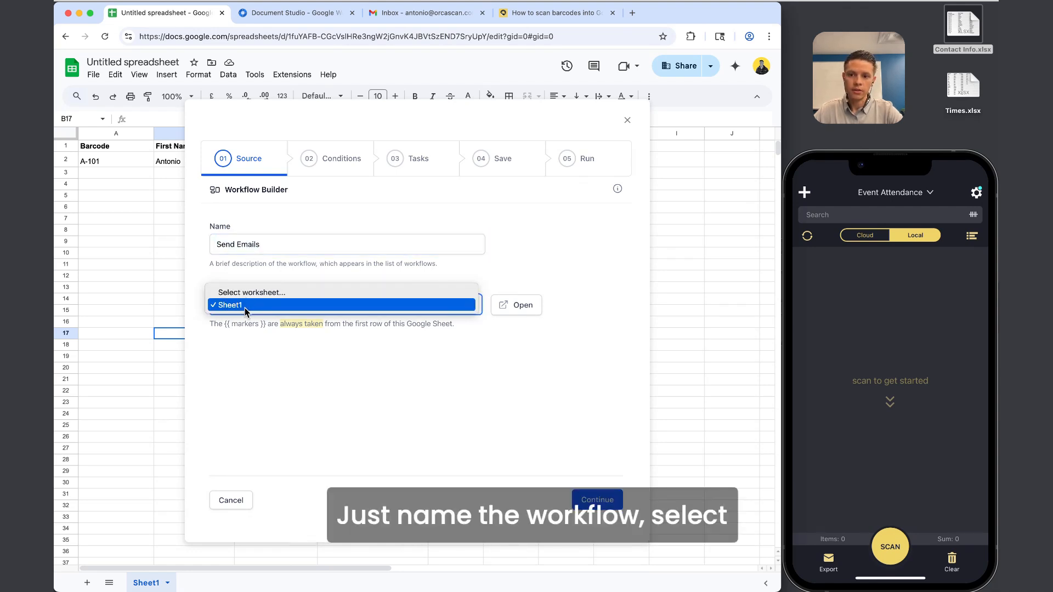
pyautogui.click(245, 309)
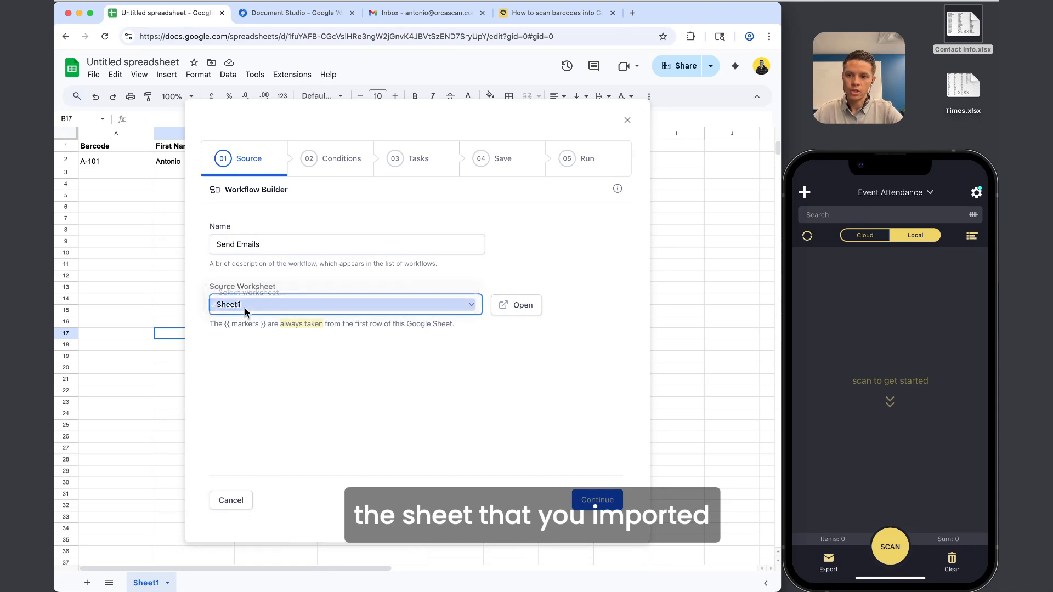
pyautogui.click(599, 500)
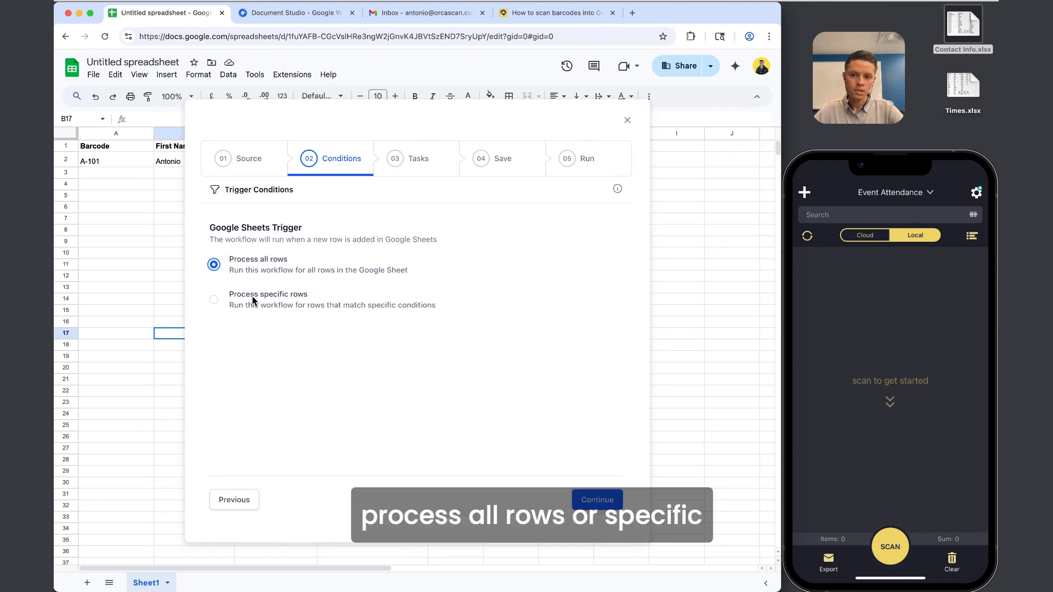
# Open the Send Email with Gmail task and scroll to its 'Welcome to the Club!' message.
pyautogui.click(606, 504)
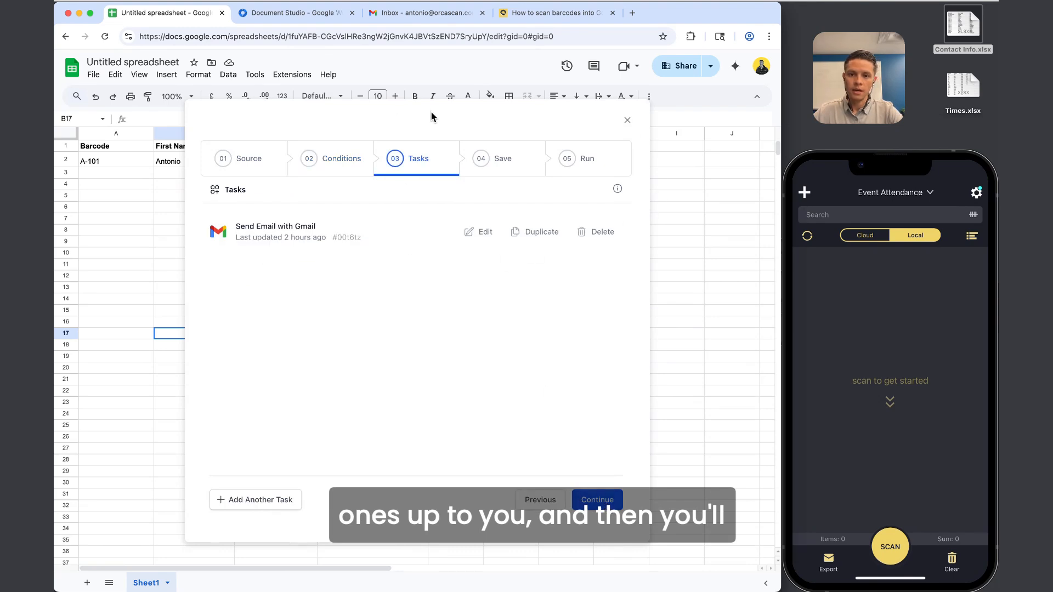
pyautogui.click(484, 232)
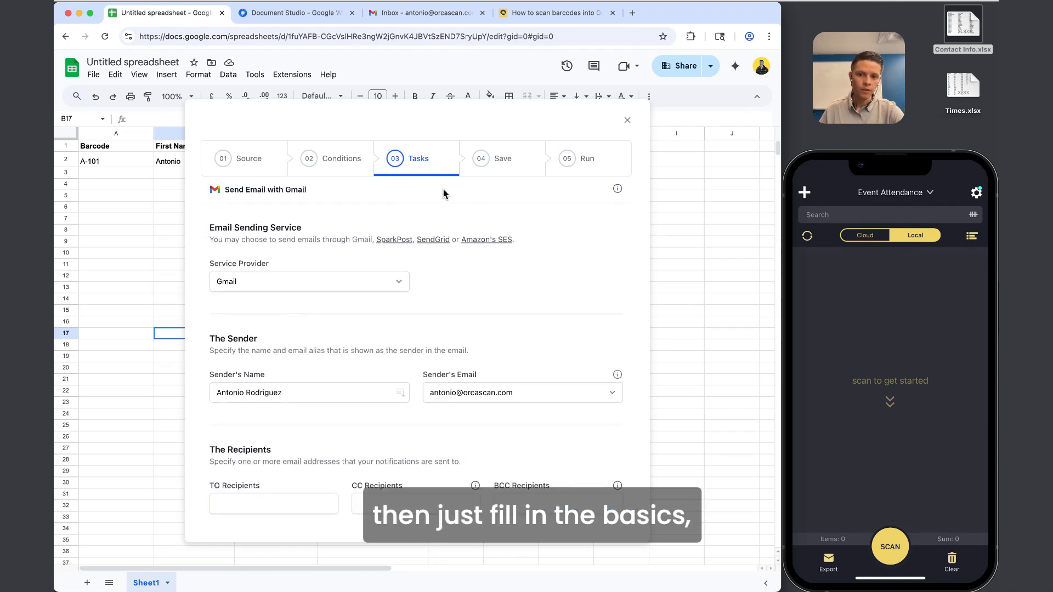
pyautogui.scroll(-2, 417, 200)
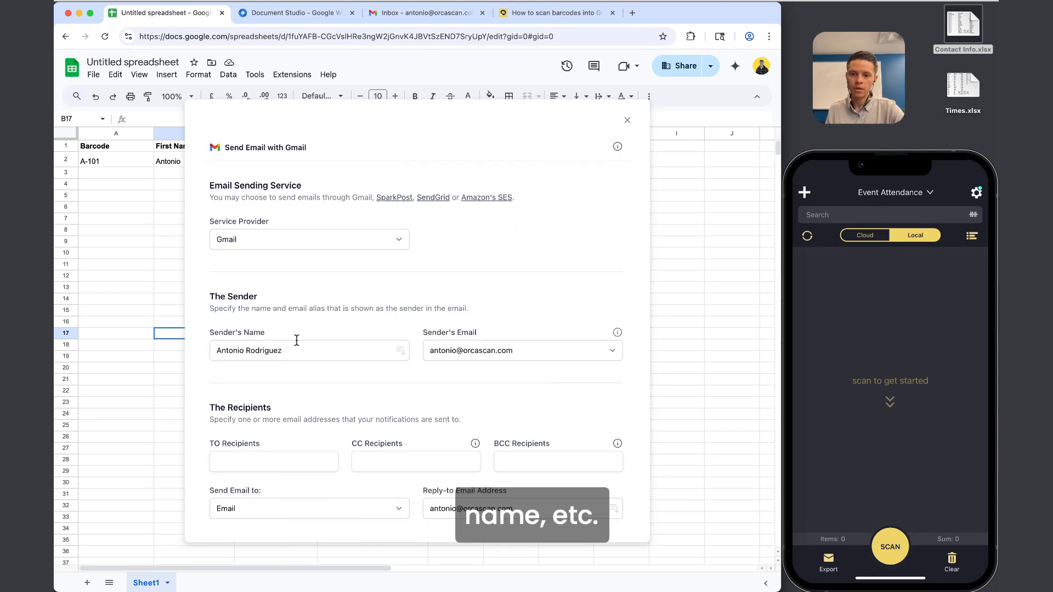
pyautogui.scroll(-10, 296, 340)
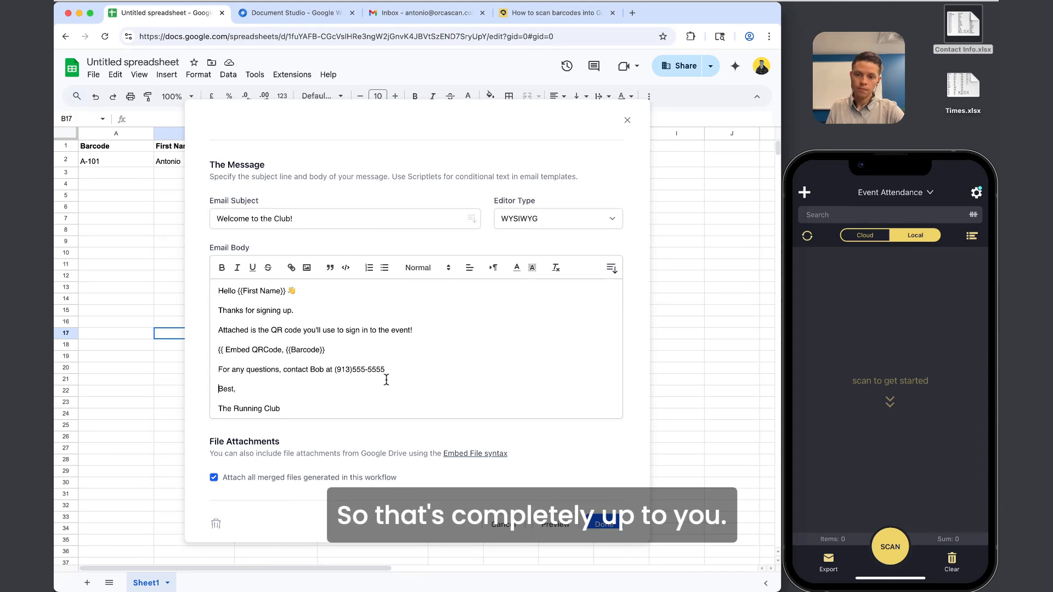
# Inspect the {{First Name}} placeholder in the greeting and select the A-101 Barcode cell.
pyautogui.scroll(5, 269, 288)
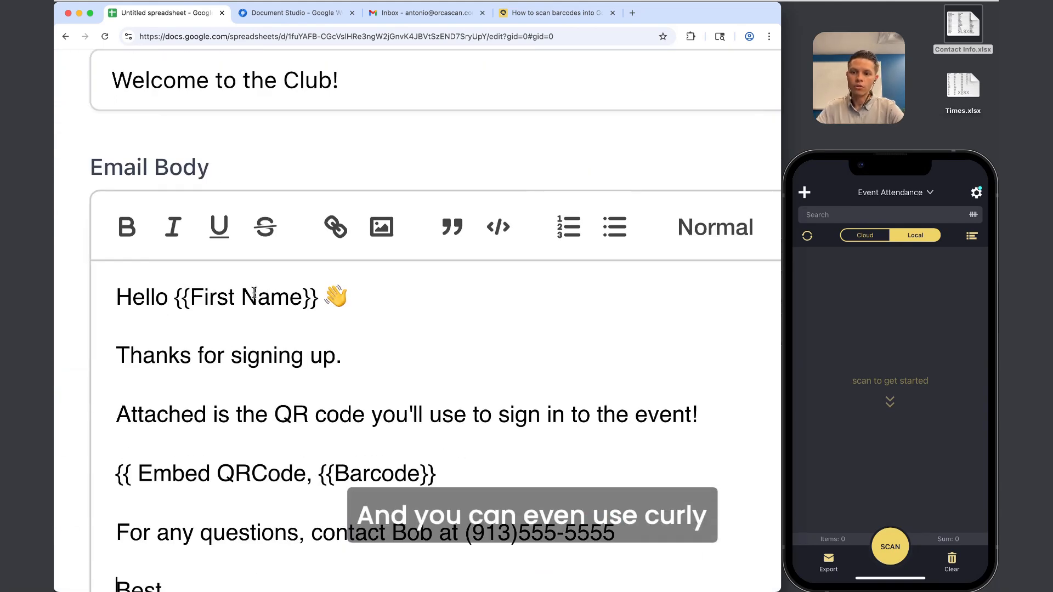
pyautogui.hscroll(-5, 254, 292)
pyautogui.moveTo(267, 300); pyautogui.dragTo(253, 301)
pyautogui.moveTo(380, 299); pyautogui.dragTo(271, 298)
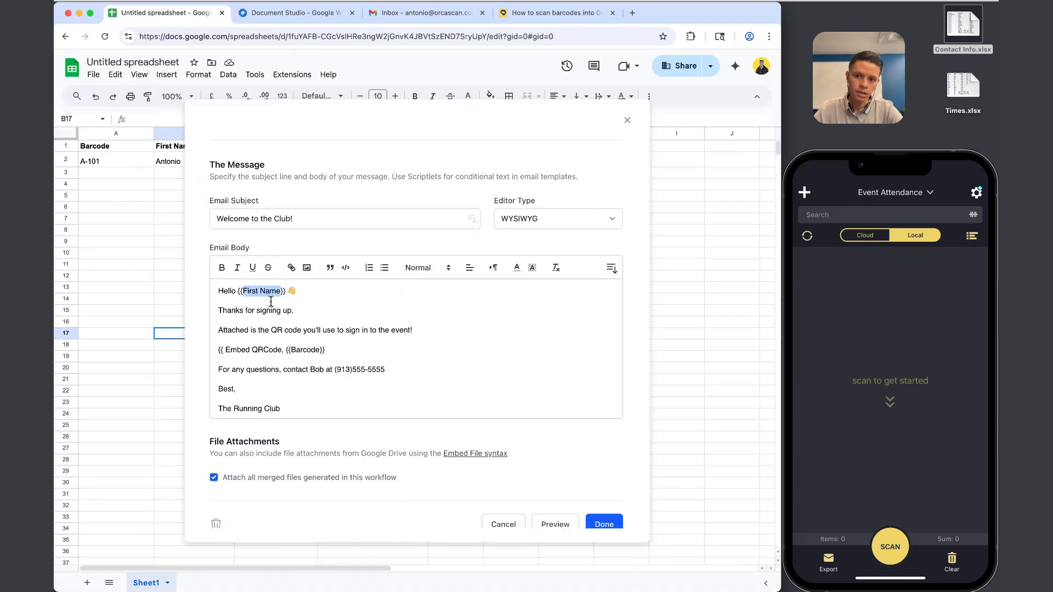
pyautogui.hscroll(2, 133, 172)
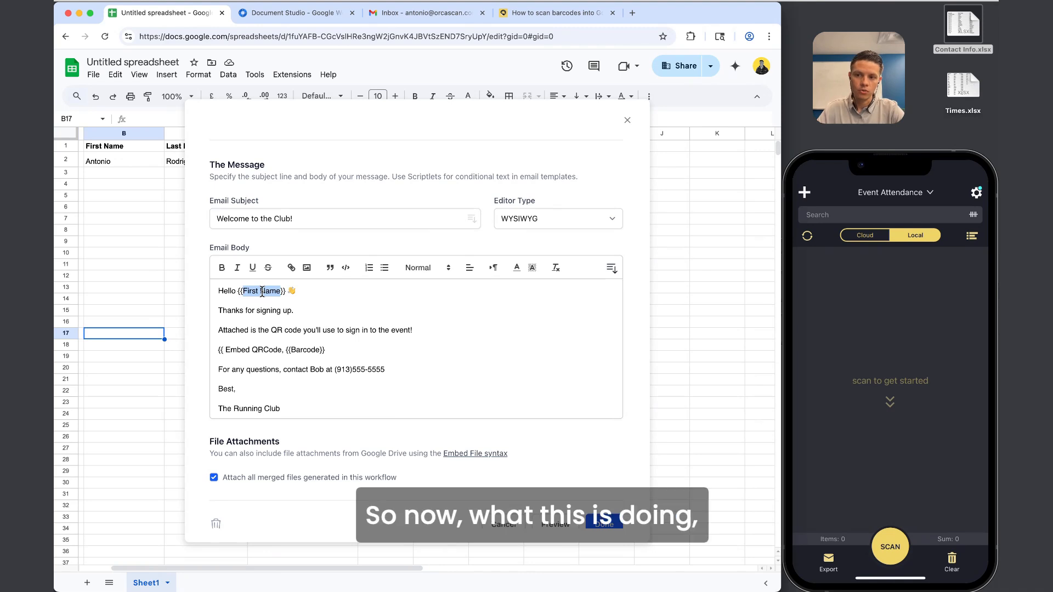
pyautogui.click(304, 291)
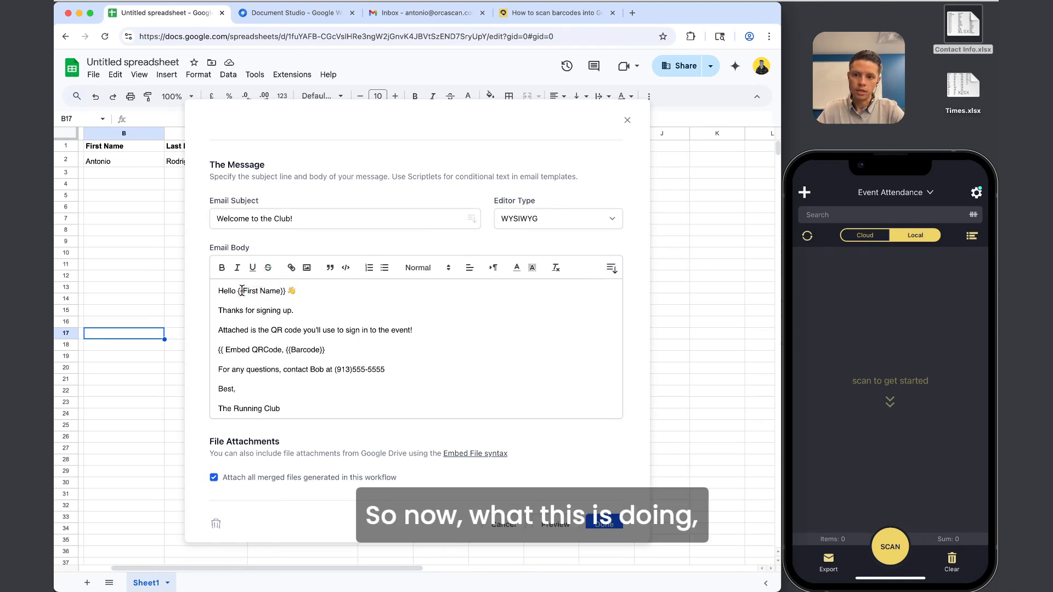
pyautogui.moveTo(241, 291); pyautogui.dragTo(278, 291)
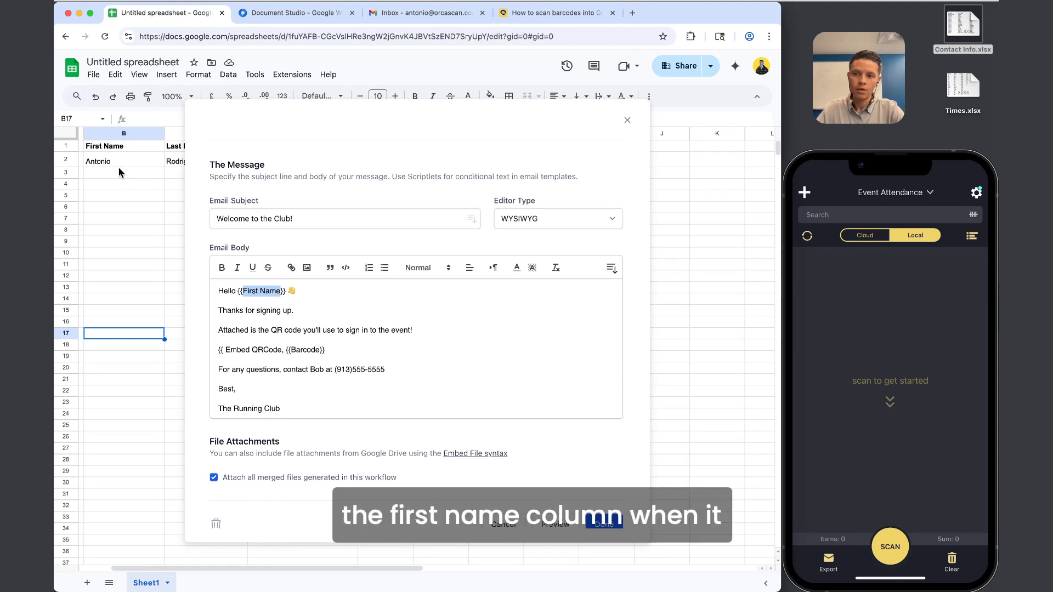
pyautogui.hscroll(-3, 103, 158)
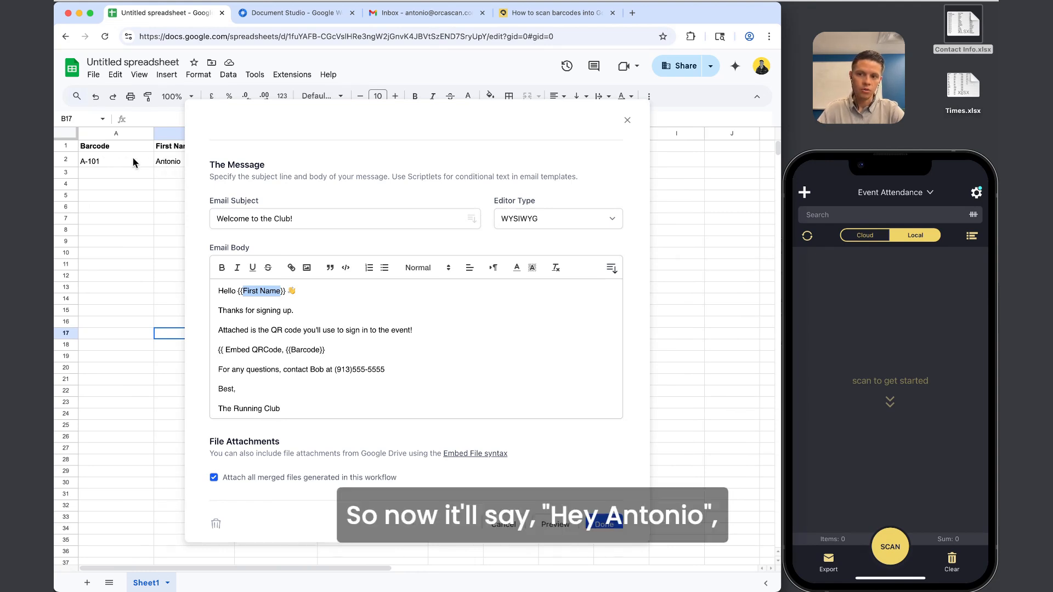
pyautogui.click(123, 161)
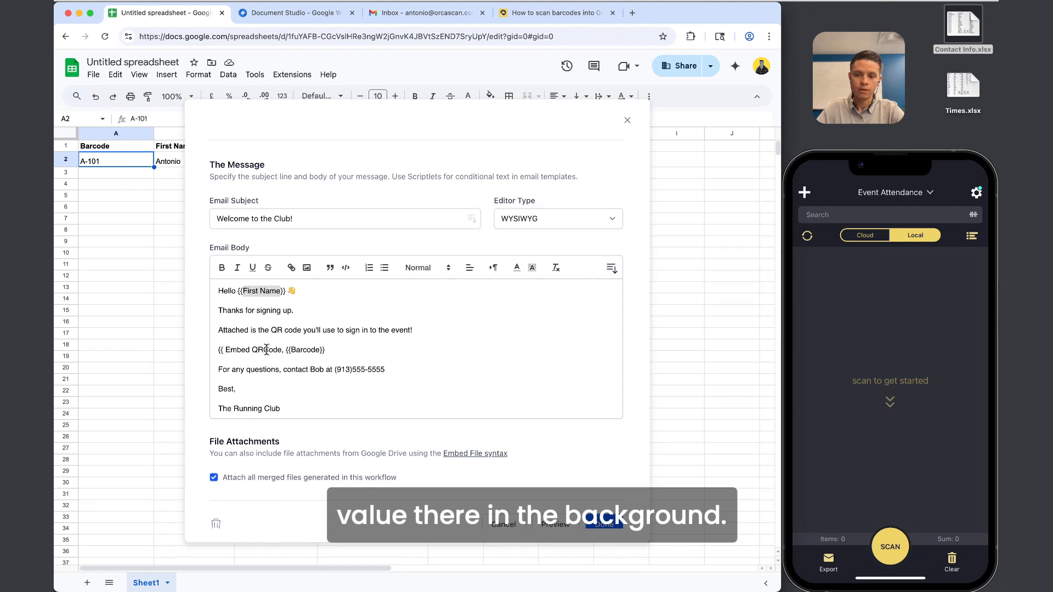
# Examine the {{ Embed QRCode, {{Barcode}}}} line in the email body.
pyautogui.click(308, 366)
pyautogui.scroll(-1, 348, 345)
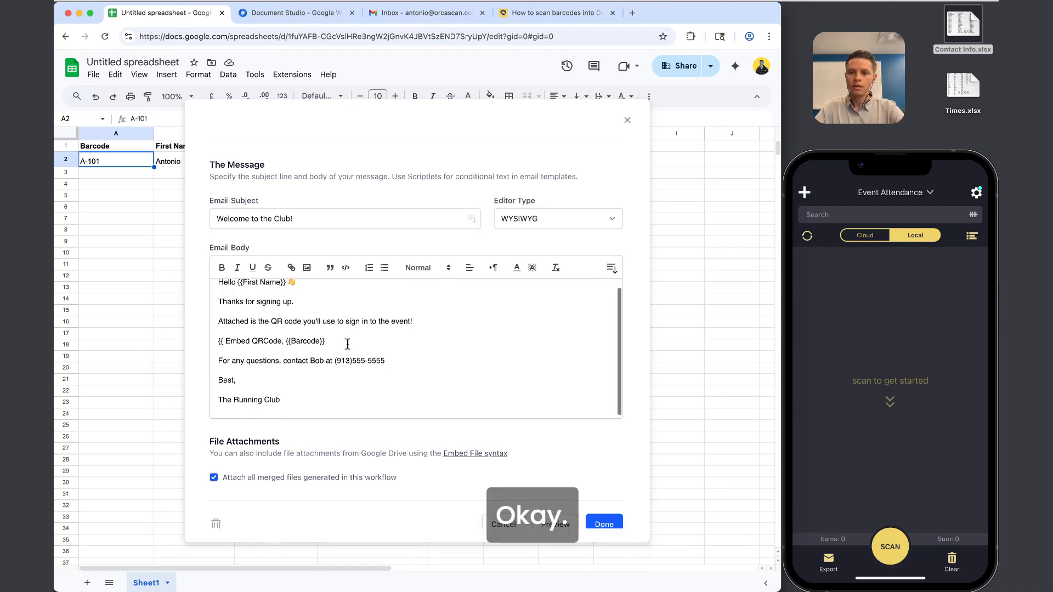
pyautogui.click(330, 339)
pyautogui.moveTo(330, 339); pyautogui.dragTo(206, 343)
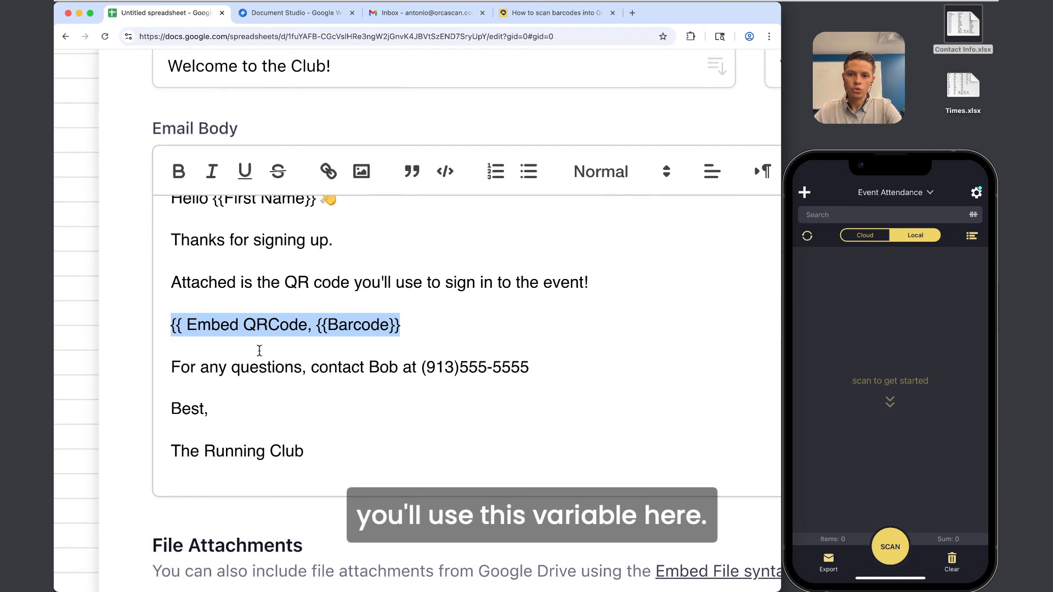
pyautogui.moveTo(420, 317); pyautogui.dragTo(162, 325)
pyautogui.click(213, 326)
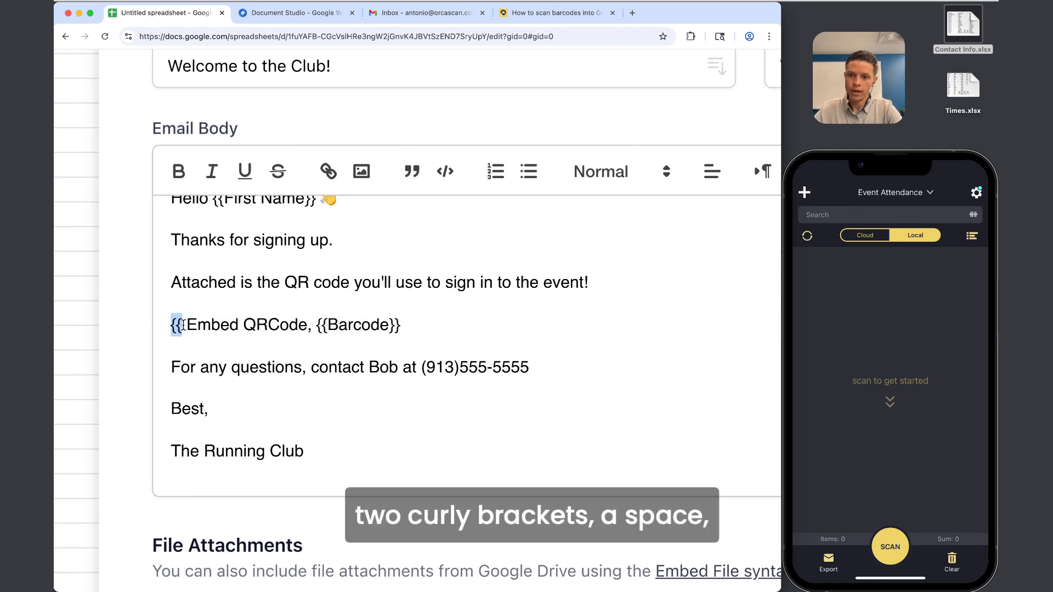
pyautogui.click(183, 326)
pyautogui.moveTo(183, 326); pyautogui.dragTo(389, 326)
pyautogui.click(207, 327)
# Recheck row 2's cells against the QR code embed line, then click Done to save the task.
pyautogui.scroll(-5, 388, 326)
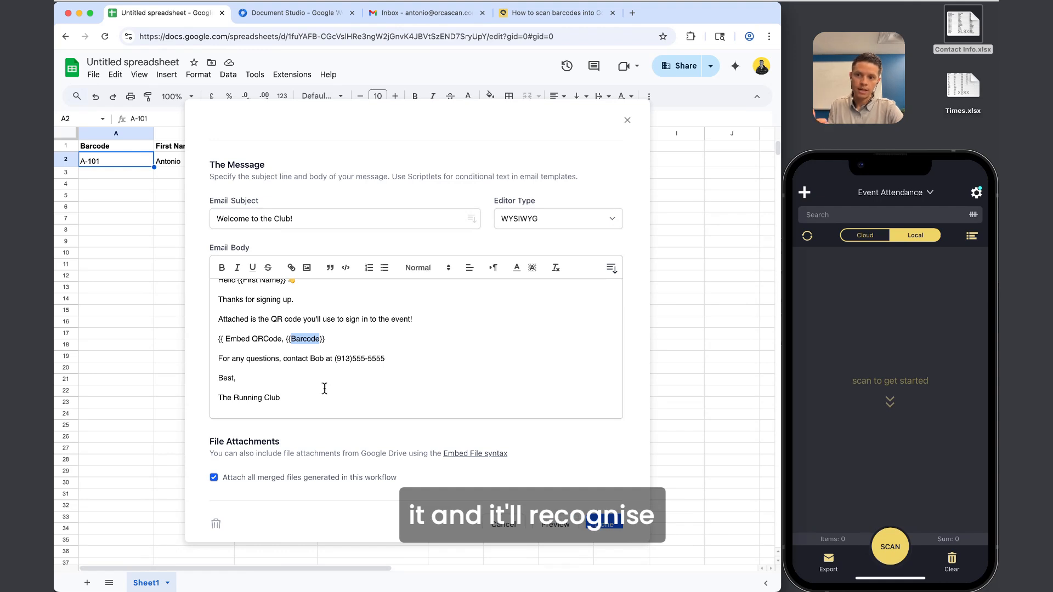
pyautogui.hscroll(1, 154, 158)
pyautogui.click(143, 155)
pyautogui.hscroll(-1, 143, 155)
pyautogui.click(124, 161)
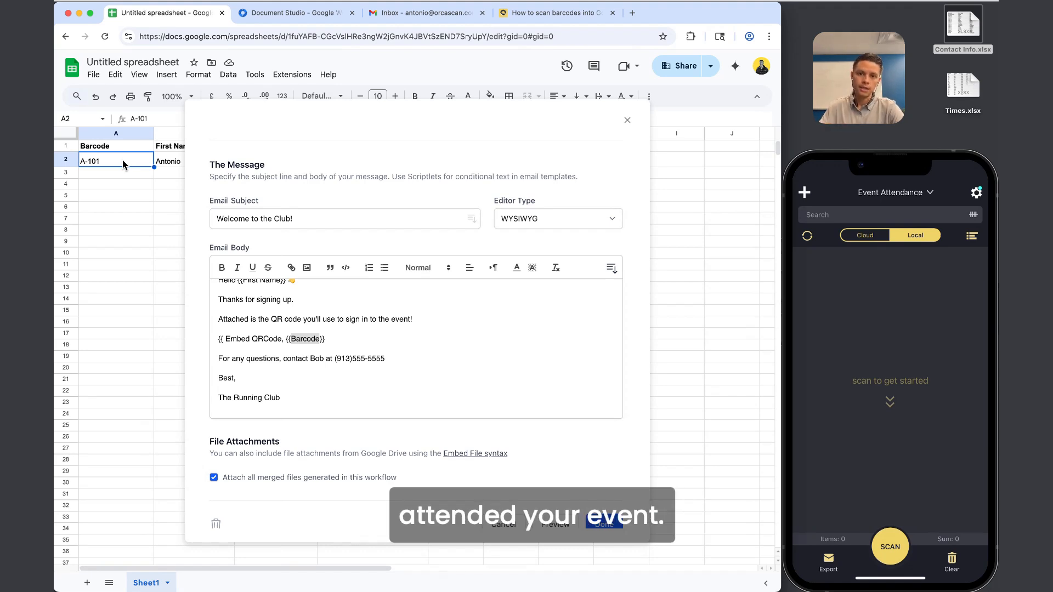
pyautogui.click(333, 344)
pyautogui.moveTo(331, 340); pyautogui.dragTo(217, 338)
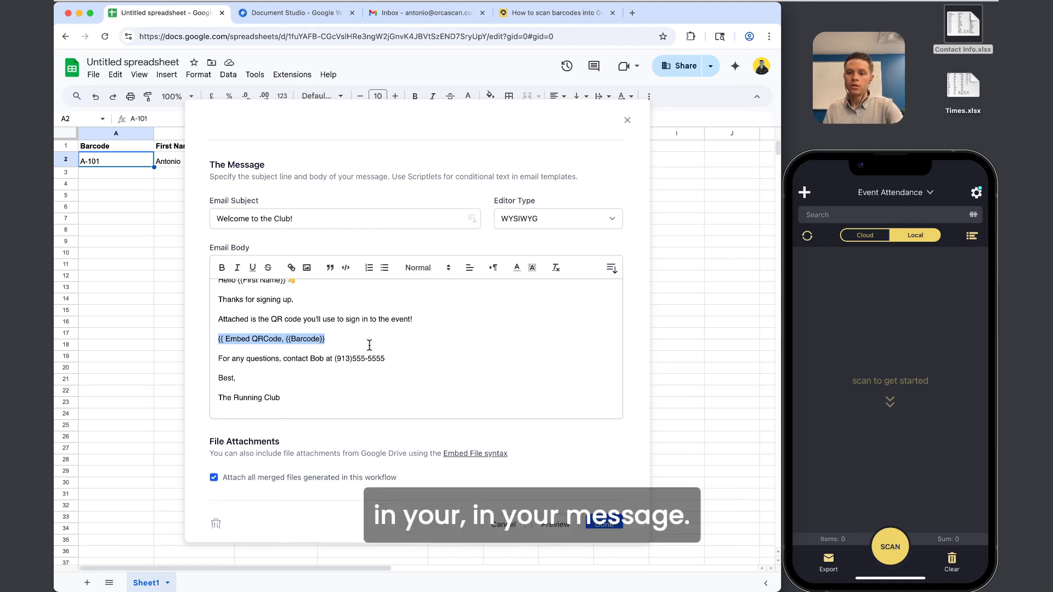
pyautogui.press('Down')
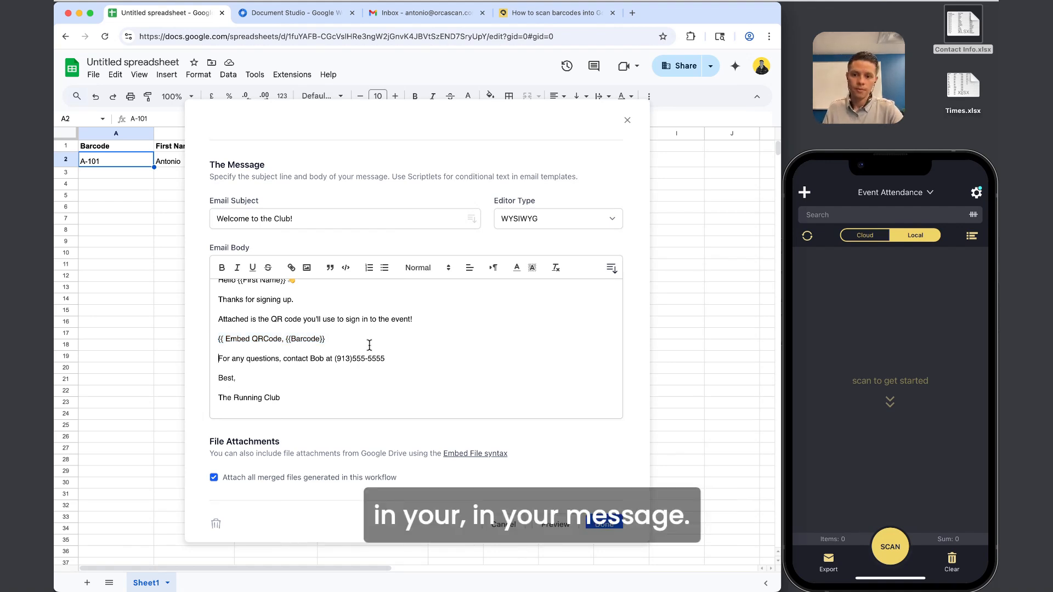
pyautogui.scroll(-1, 475, 476)
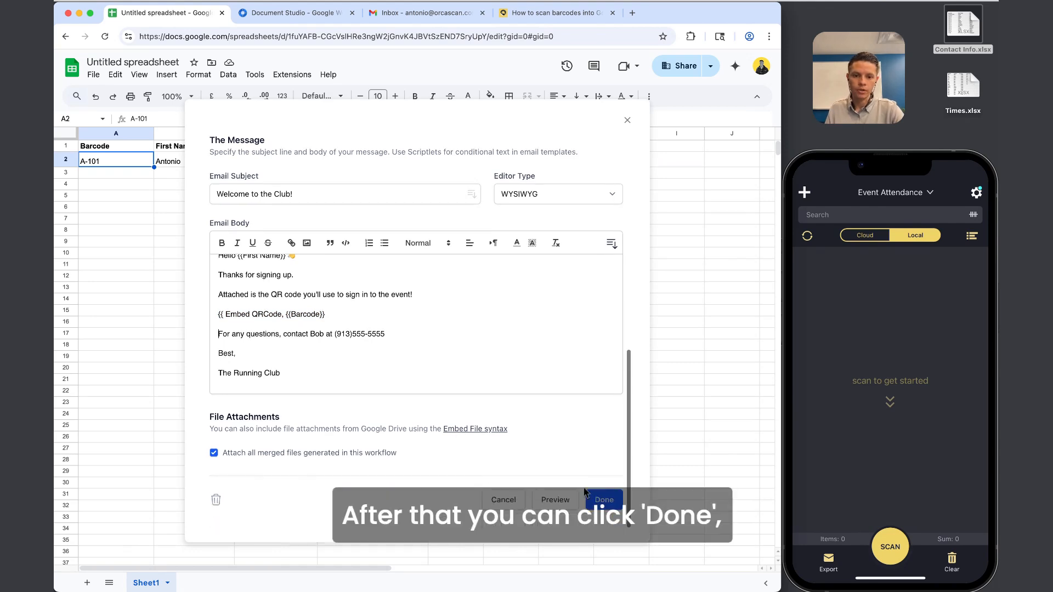
pyautogui.click(598, 500)
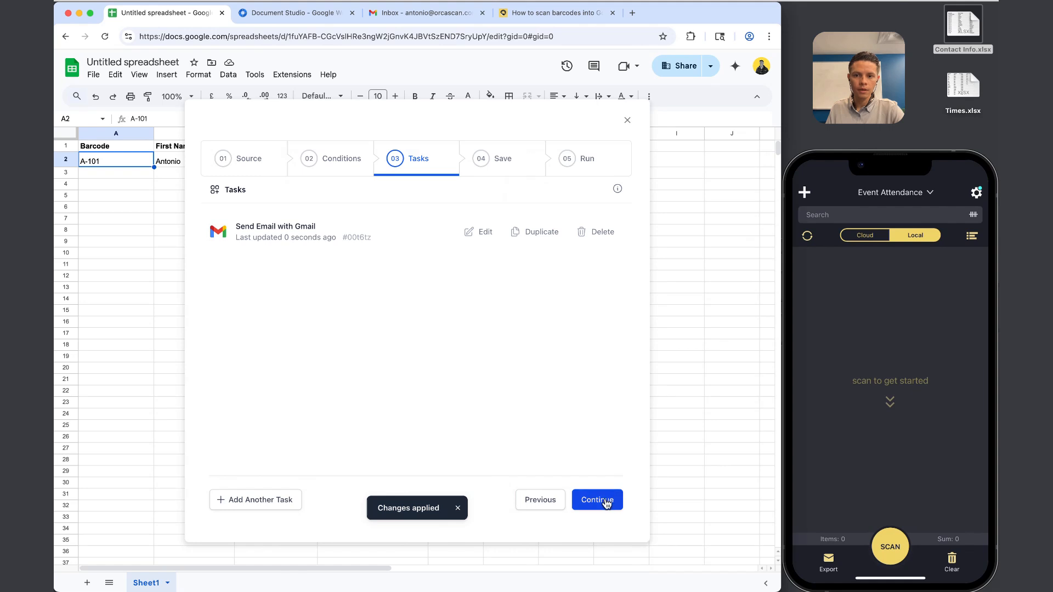
# Continue to the Save step and select rows 17–18, Barcode through Session, in Orca Scan.
pyautogui.click(606, 504)
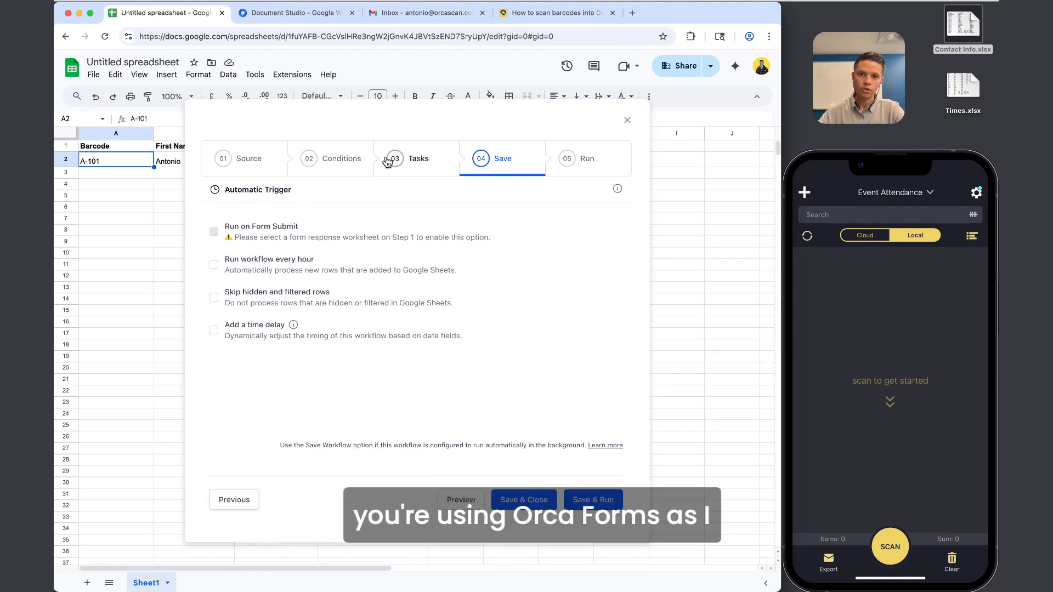
pyautogui.hotkey('ctrl', 'Up')
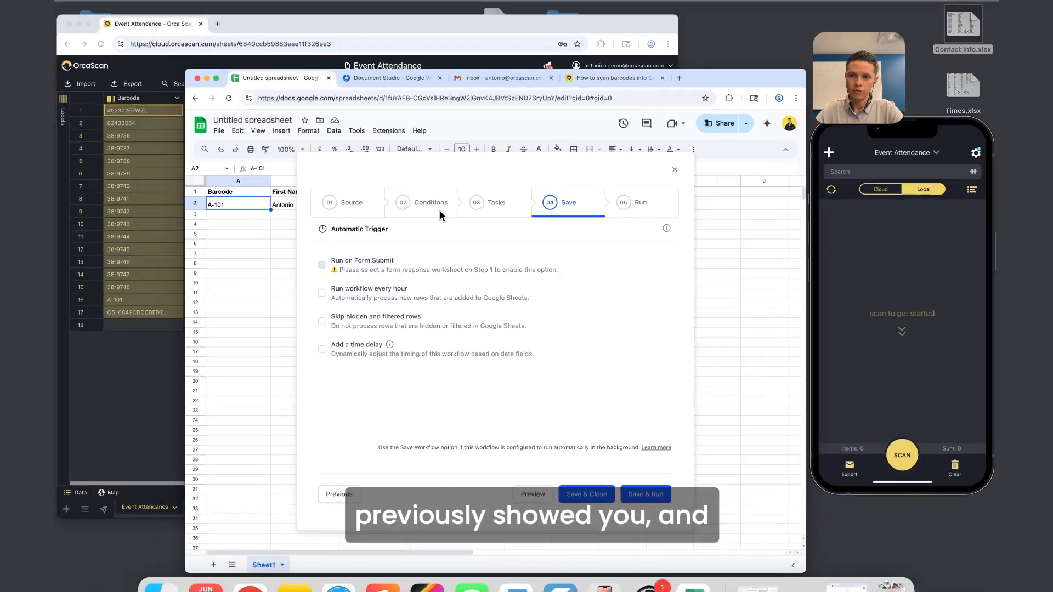
pyautogui.click(282, 212)
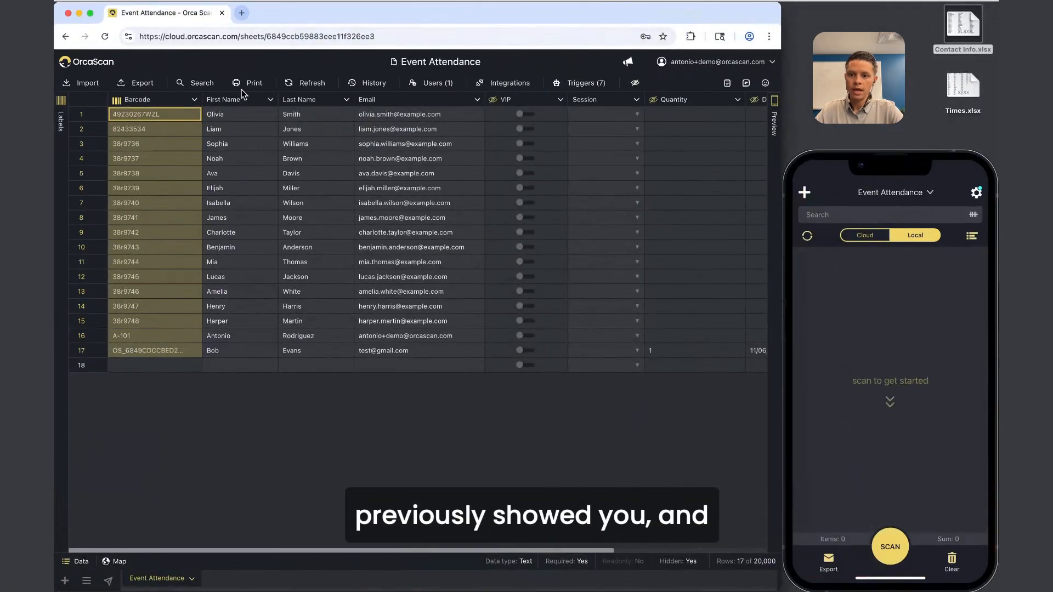
pyautogui.moveTo(124, 366); pyautogui.dragTo(619, 355)
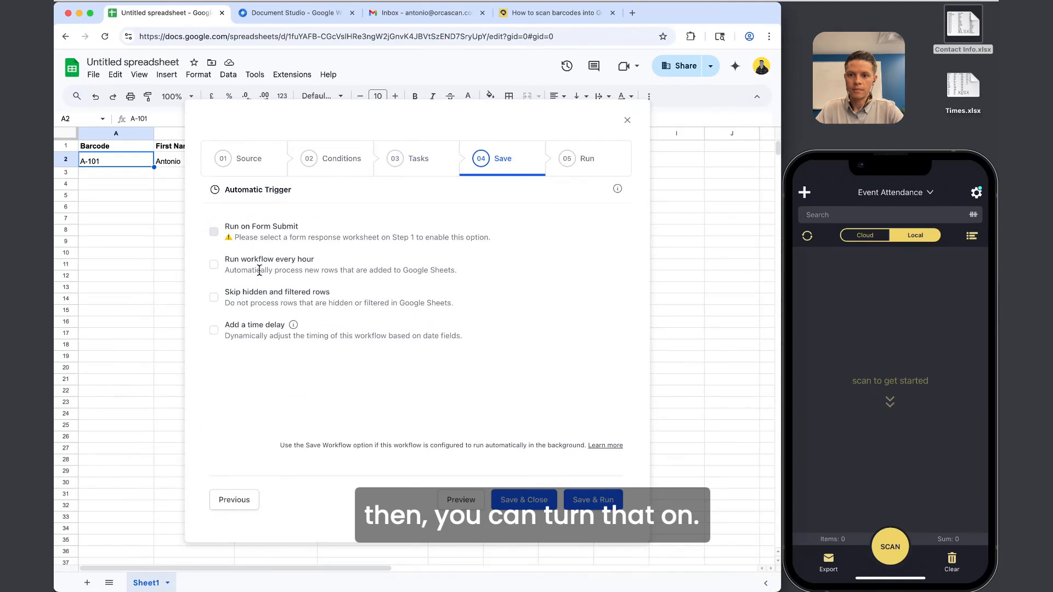
# Set the workflow to run every hour, then Save & Run it.
pyautogui.click(214, 265)
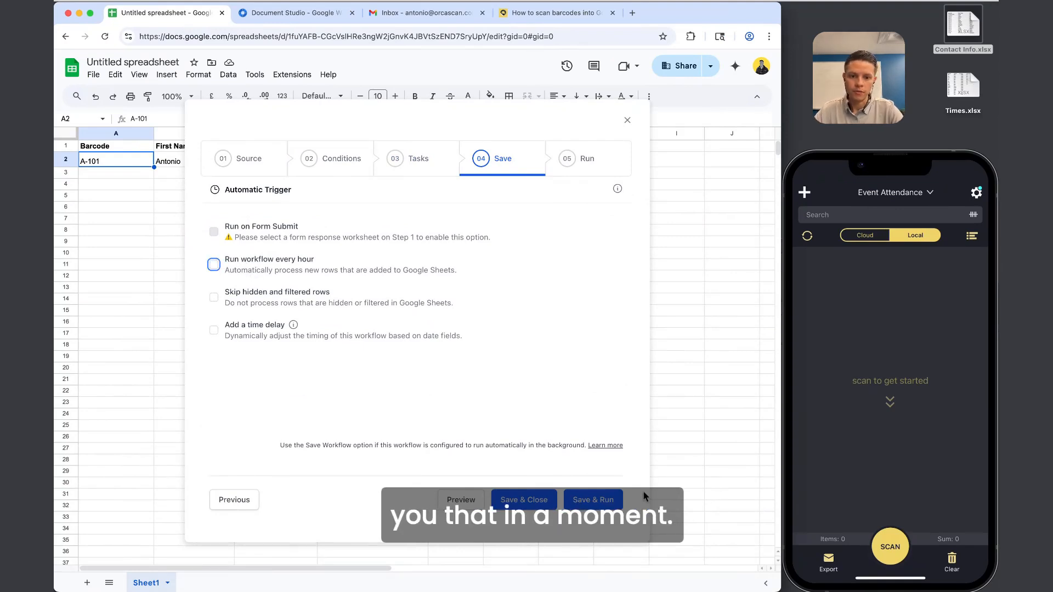
pyautogui.click(607, 498)
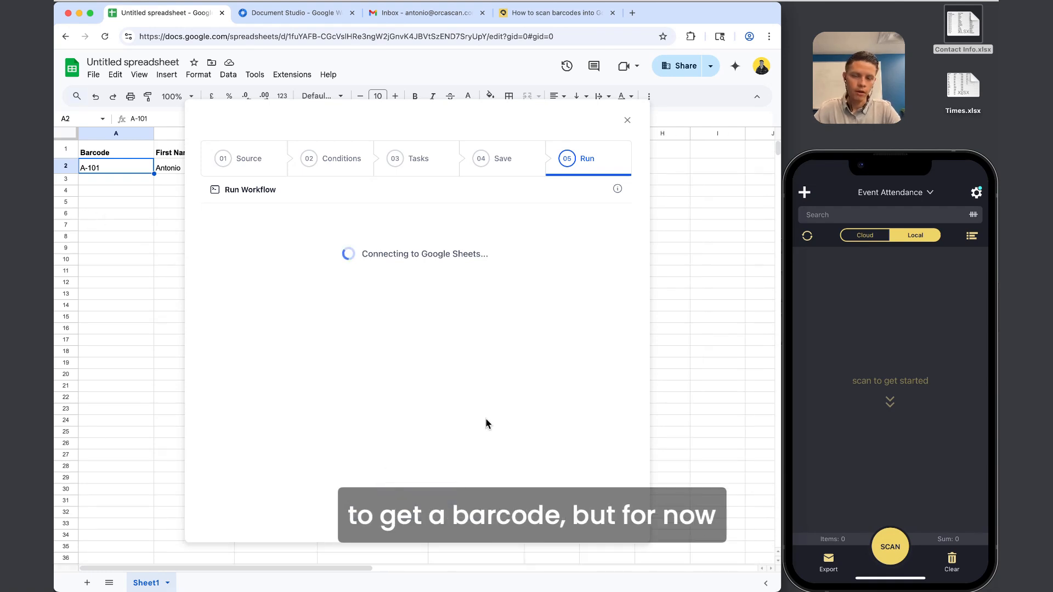
pyautogui.click(596, 501)
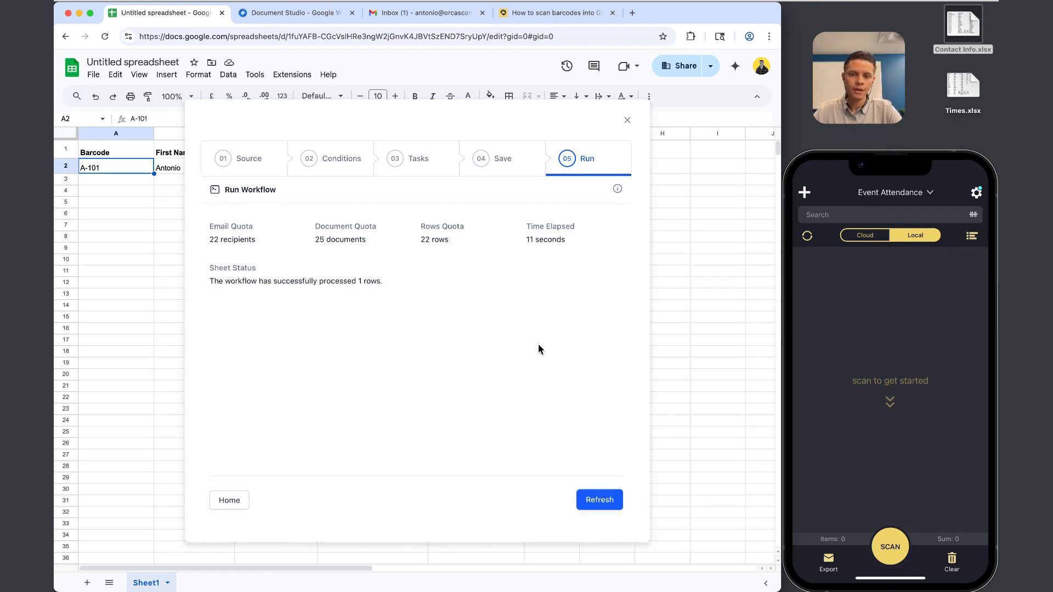
# Check the 'Welcome to the Club!' email in Gmail and view its embedded QR code enlarged.
pyautogui.click(445, 17)
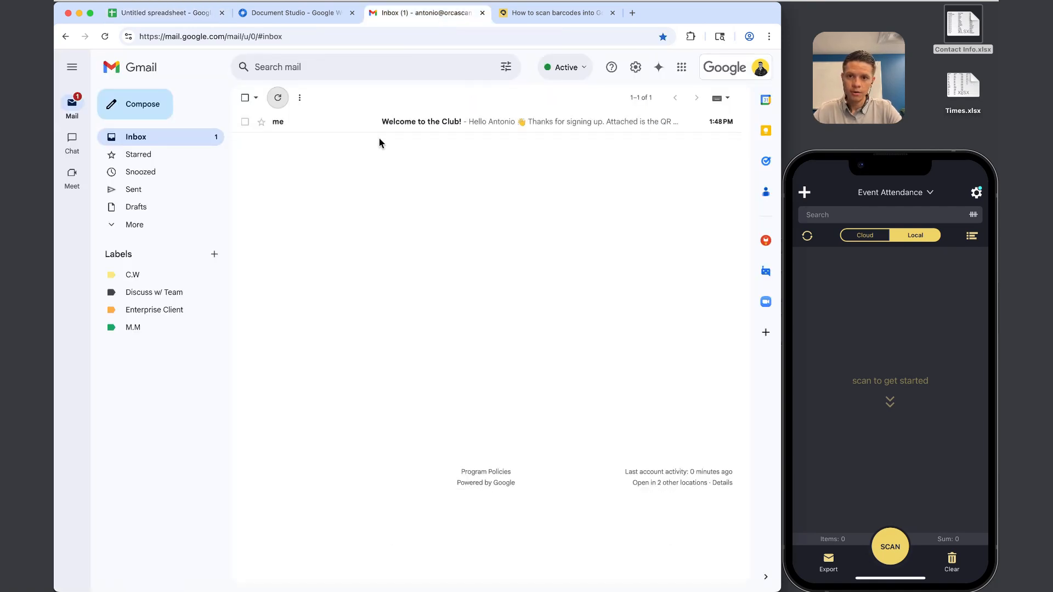
pyautogui.click(327, 122)
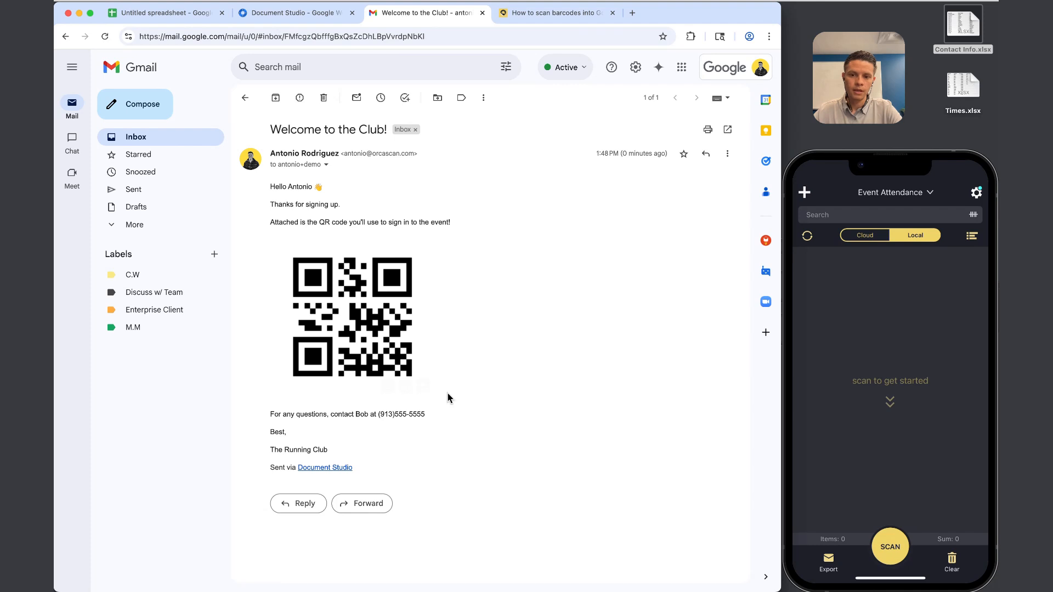
pyautogui.click(352, 289)
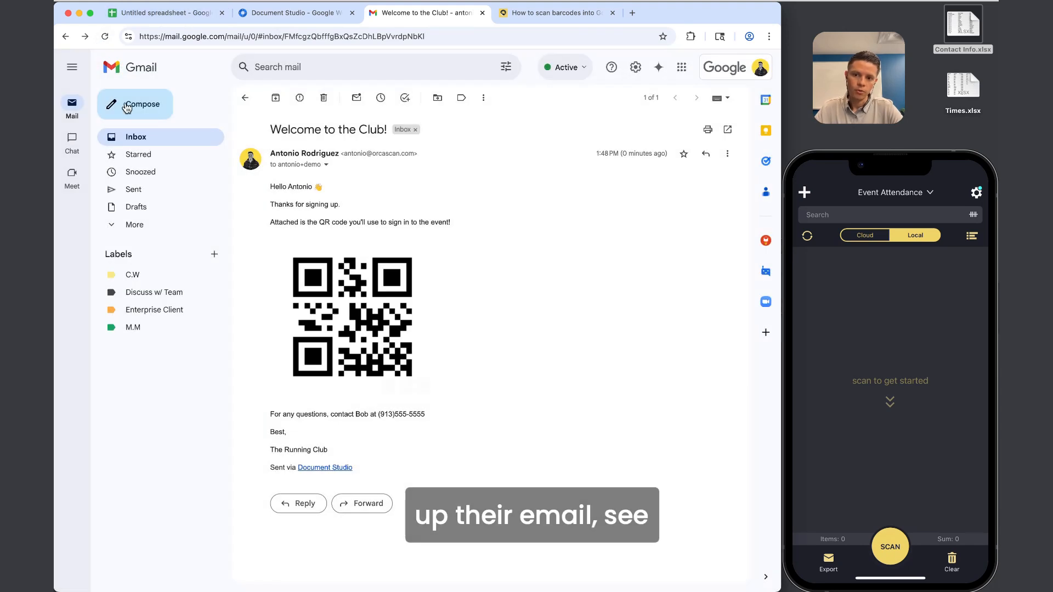
pyautogui.click(71, 67)
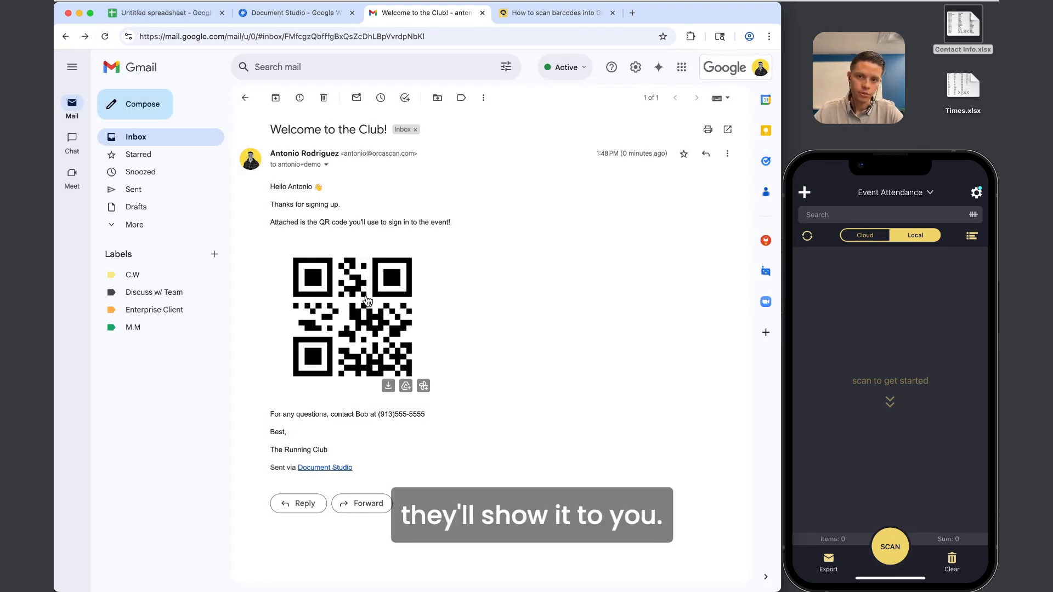
# Close the Document Studio workflow in the spreadsheet and switch to the Orca Scan window.
pyautogui.click(164, 12)
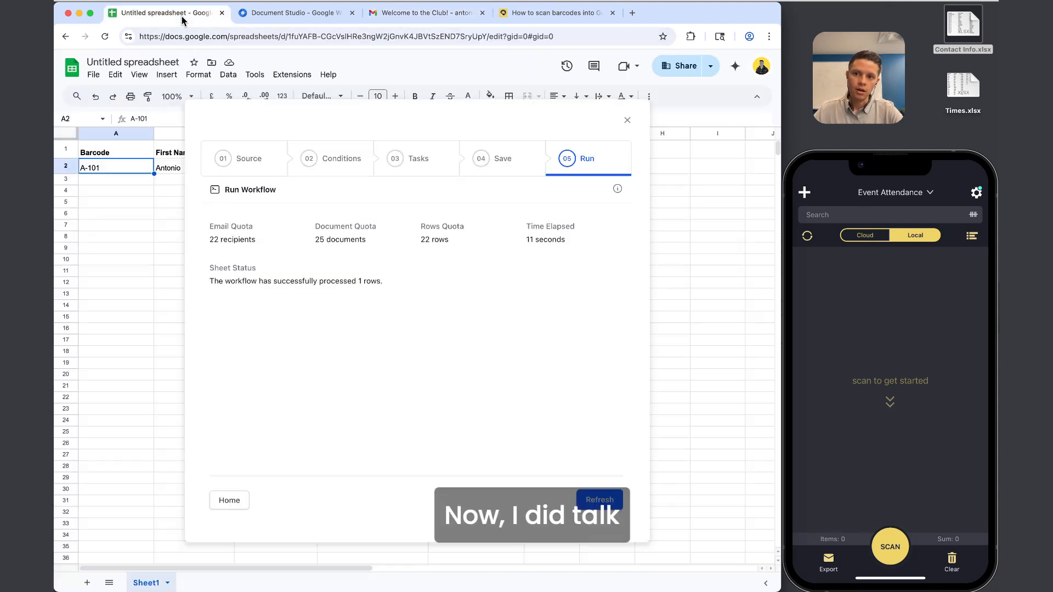
pyautogui.click(628, 120)
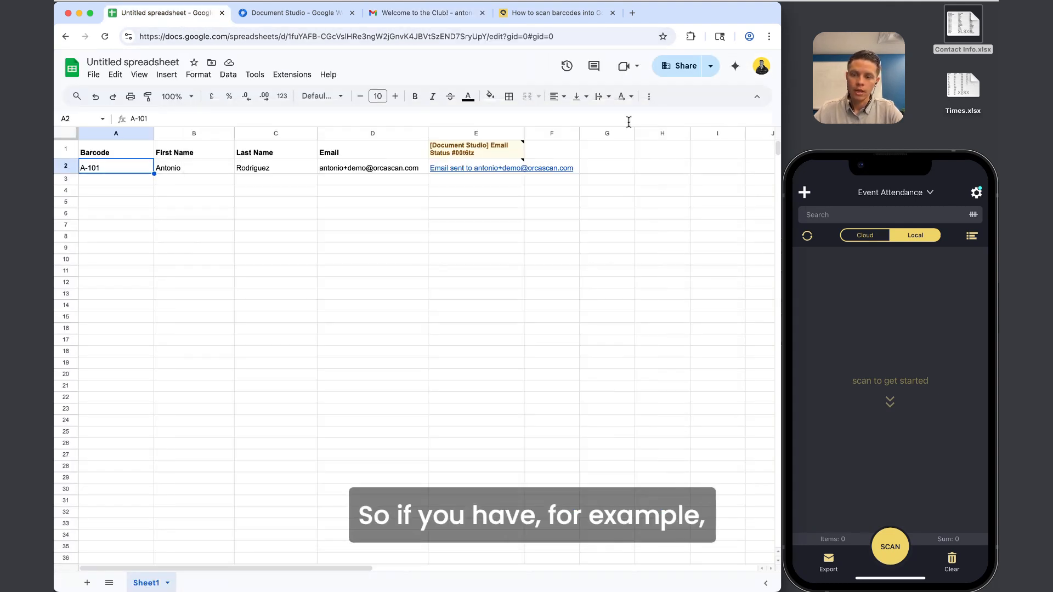
pyautogui.moveTo(500, 168)
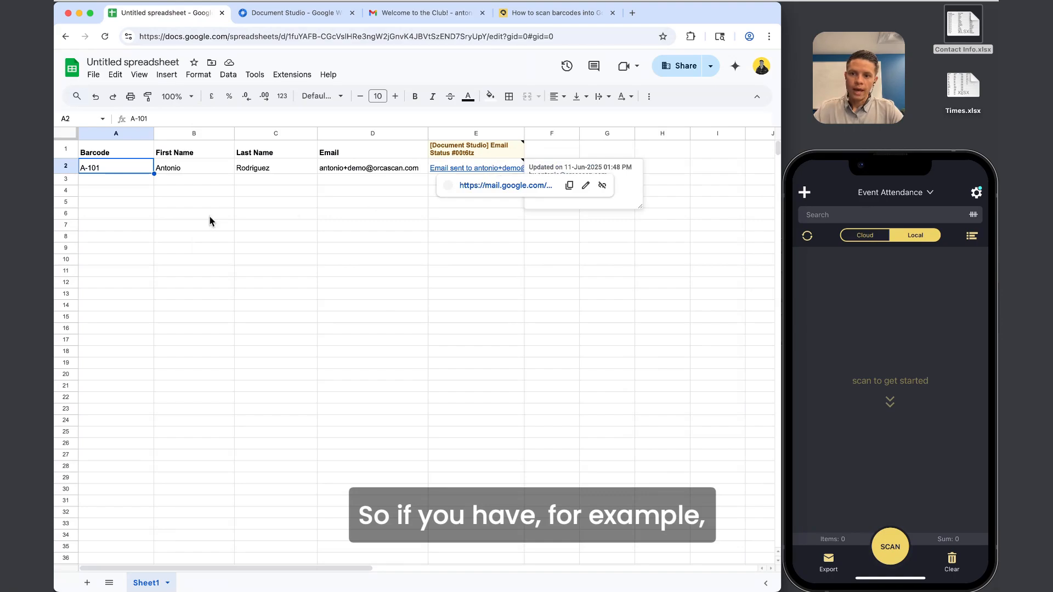
pyautogui.hotkey('ctrl', 'Up')
pyautogui.click(397, 133)
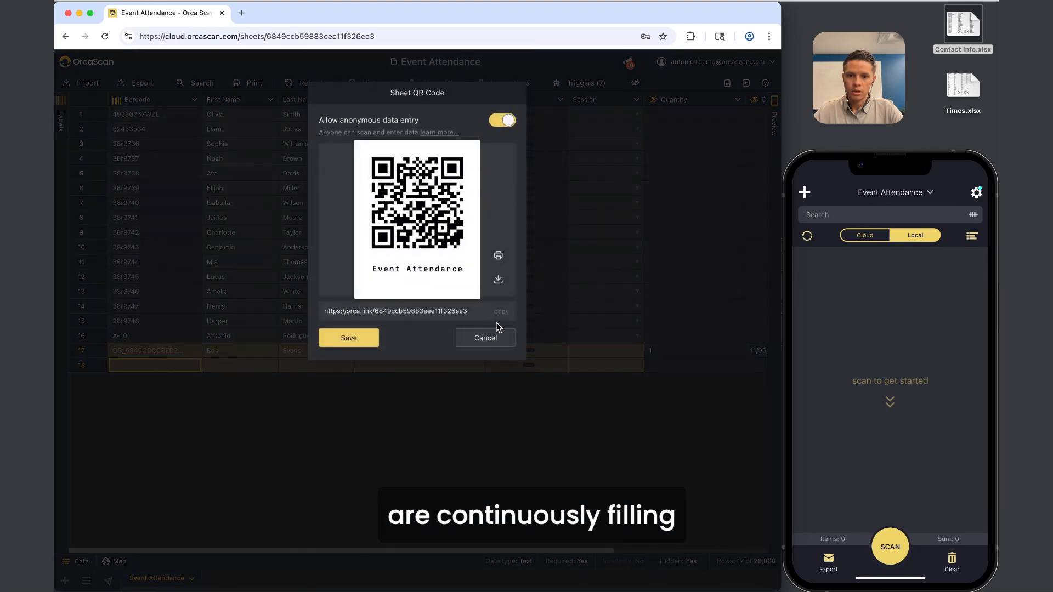
# Dismiss the sheet QR code and load the data-entry form link in a new tab.
pyautogui.click(479, 340)
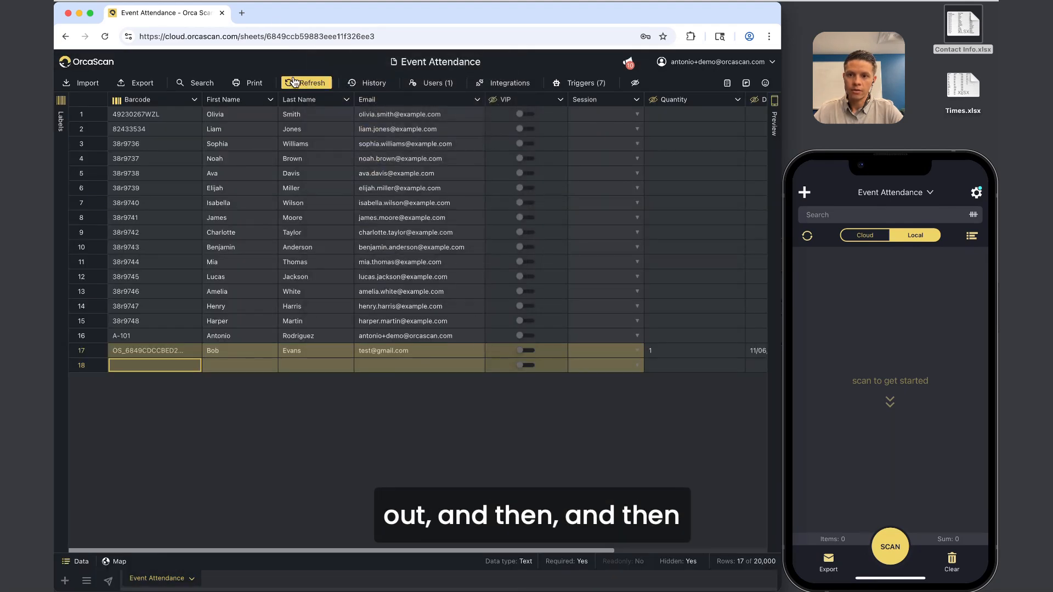
pyautogui.click(242, 13)
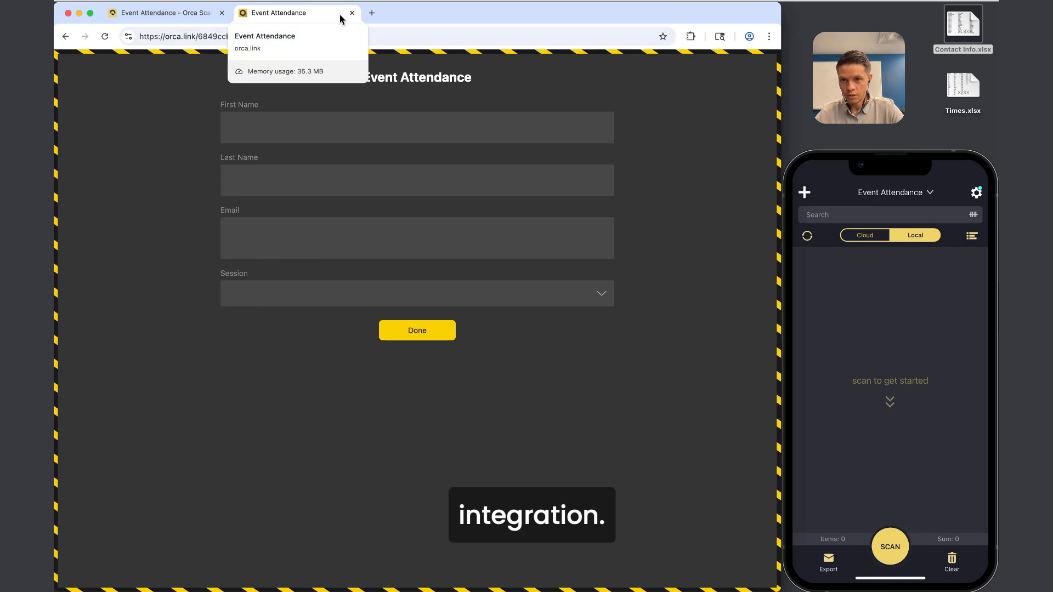
# Enable public URL access for Google Sheets, copy the API link, save, and return to Sheets.
pyautogui.click(159, 12)
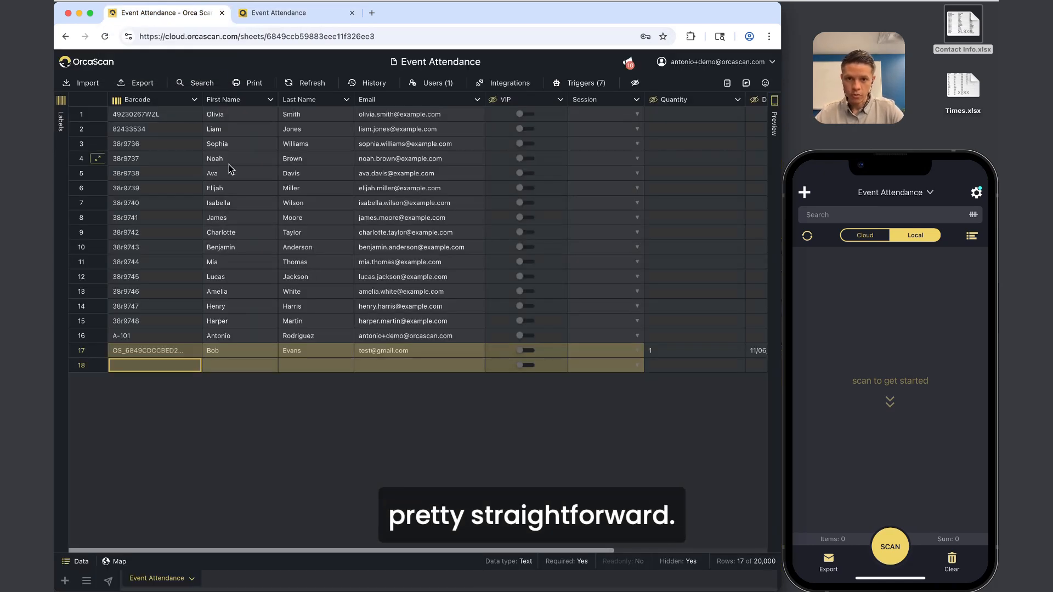
pyautogui.click(528, 86)
pyautogui.click(500, 130)
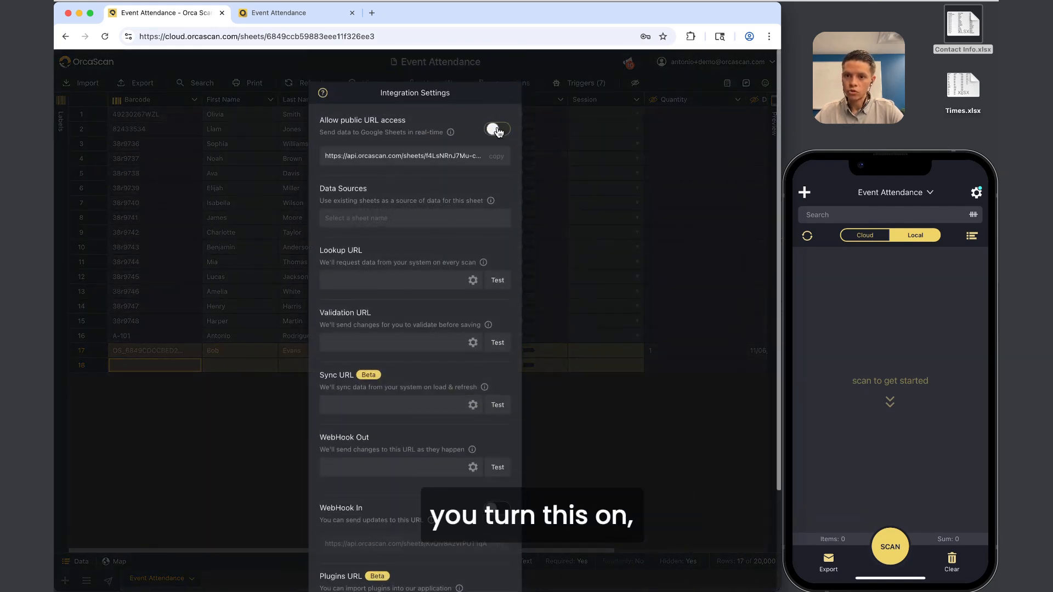
pyautogui.click(497, 159)
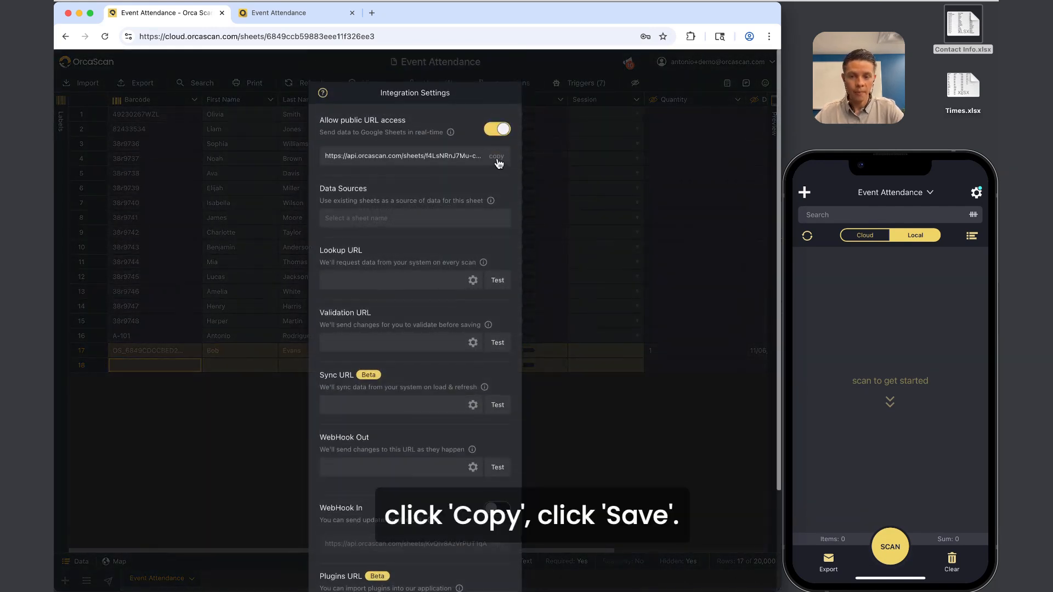
pyautogui.scroll(-5, 417, 263)
pyautogui.click(350, 574)
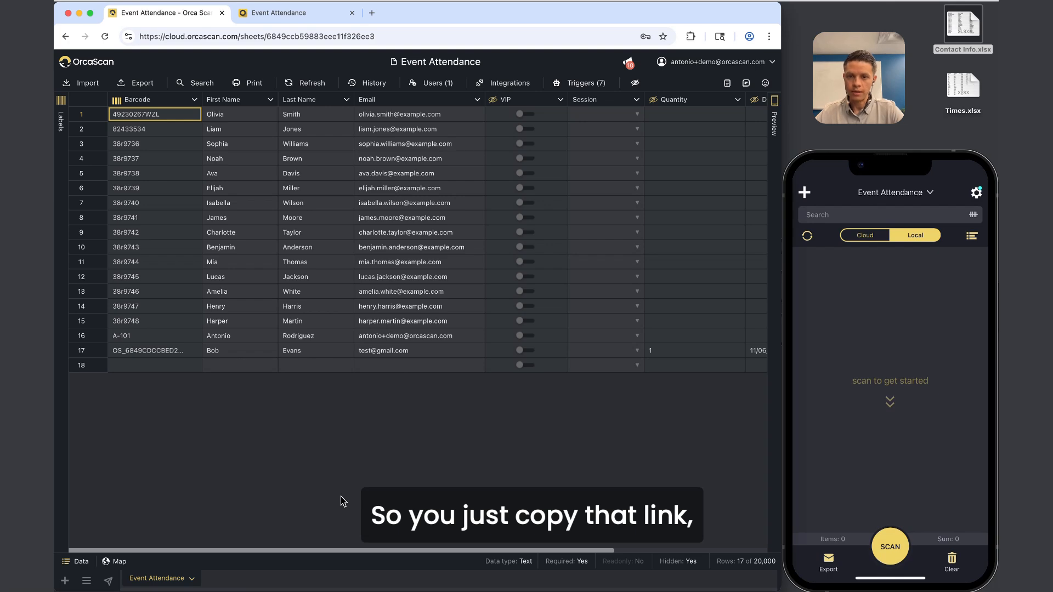
pyautogui.hotkey('ctrl', 'Up')
pyautogui.click(225, 236)
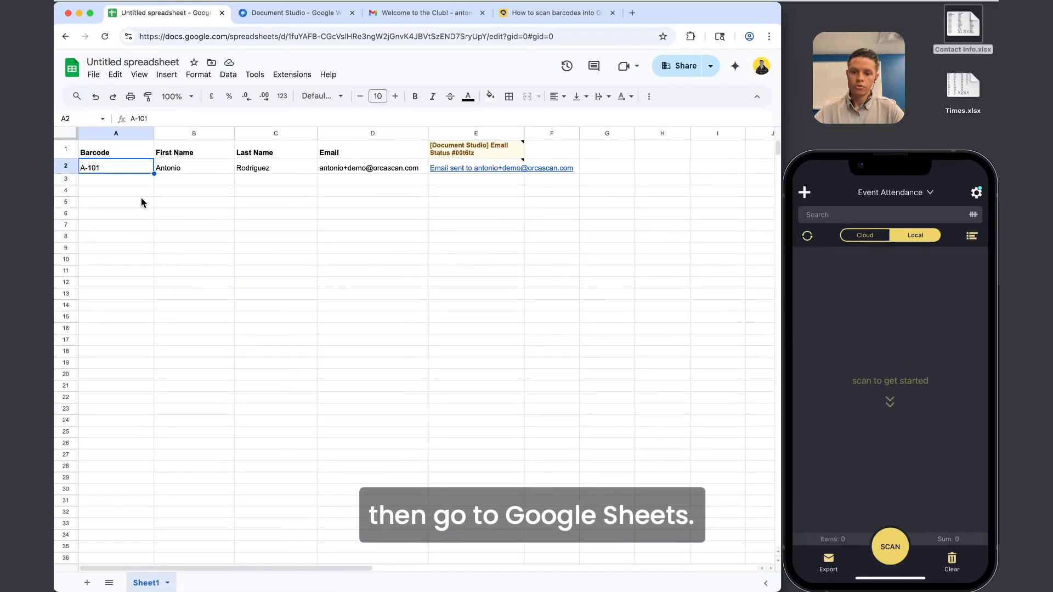
# Delete the old spreadsheet columns A through E.
pyautogui.moveTo(116, 134); pyautogui.dragTo(494, 131)
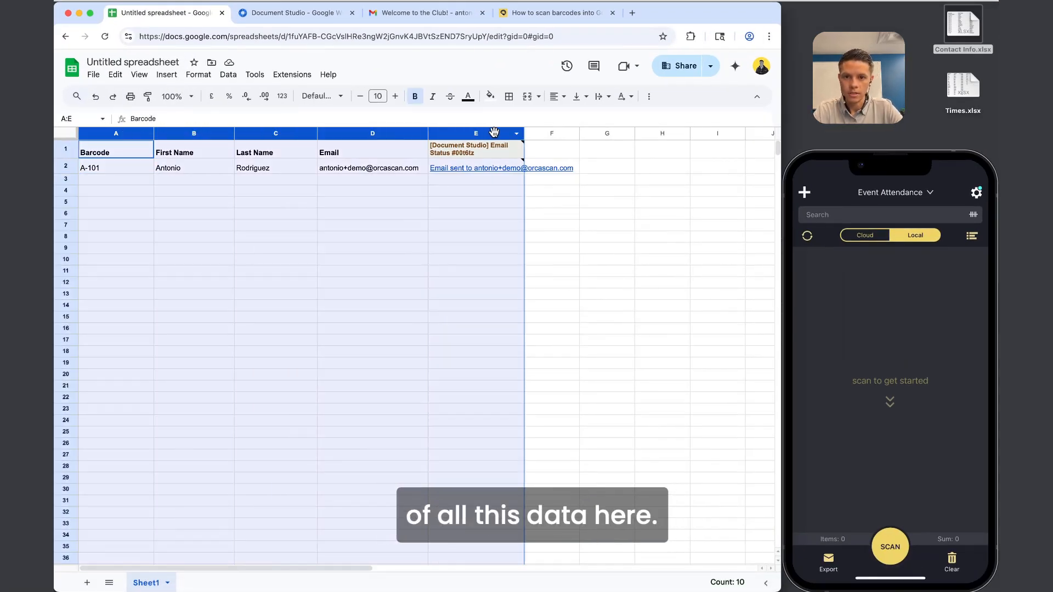
pyautogui.rightClick(494, 132)
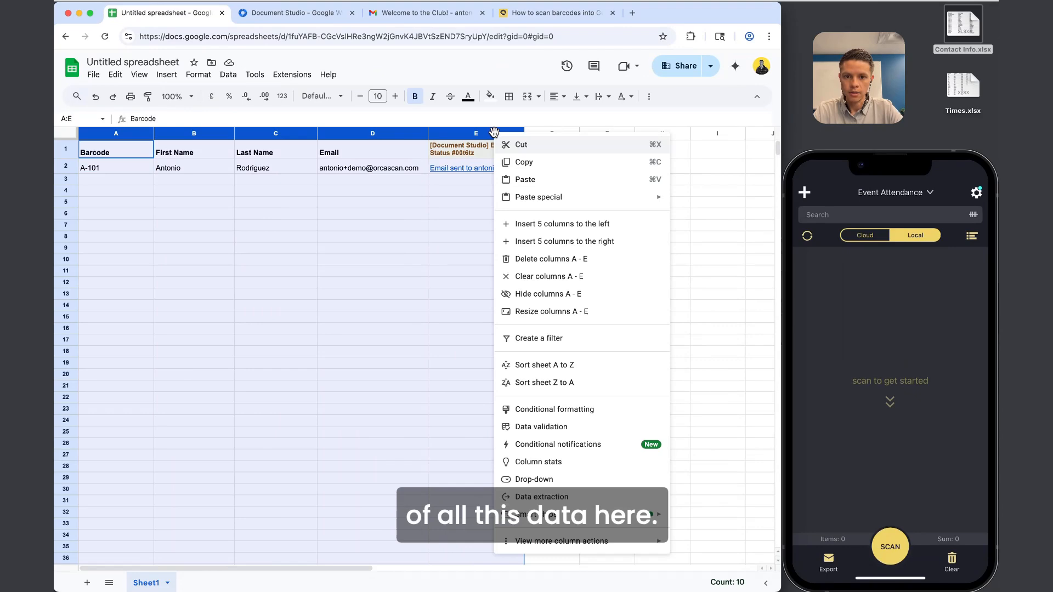
pyautogui.click(573, 263)
pyautogui.click(259, 175)
# Enter =importdata("<API URL>") in A1 to pull in the Orca Scan attendance data.
pyautogui.click(116, 148)
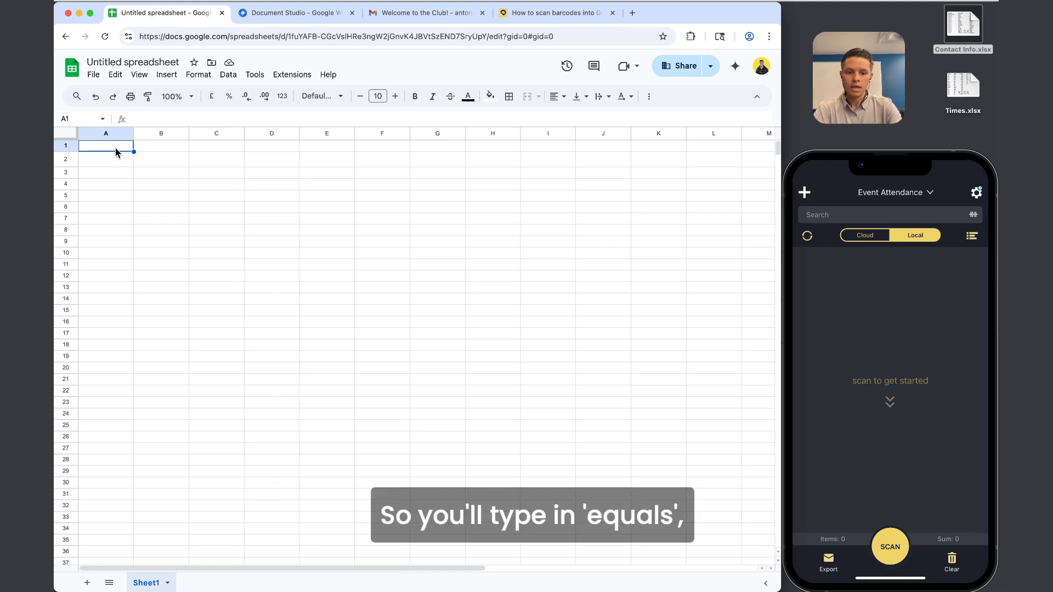
pyautogui.write('=importdata')
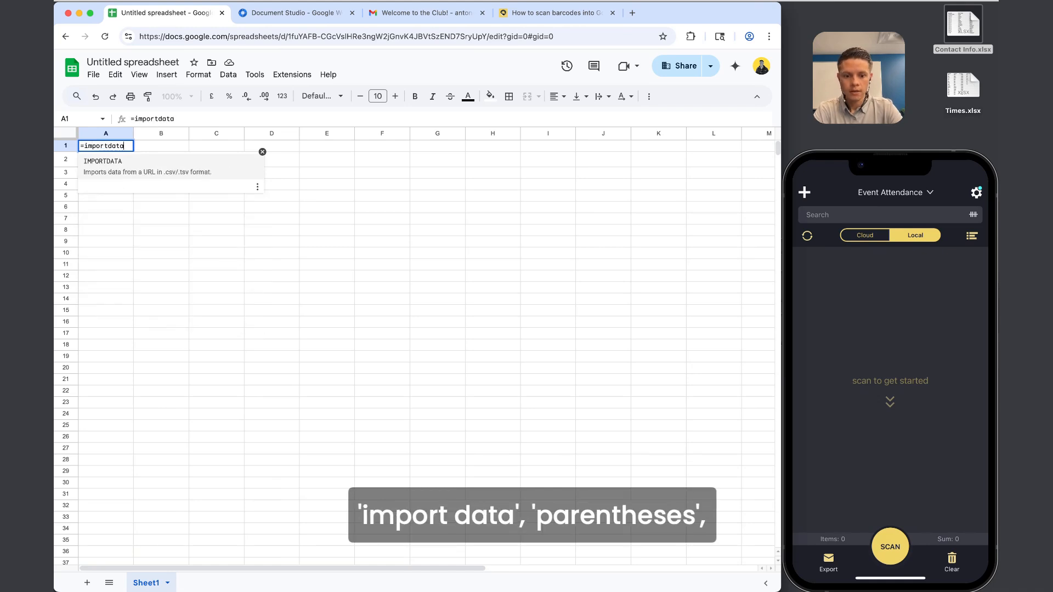
pyautogui.write('("')
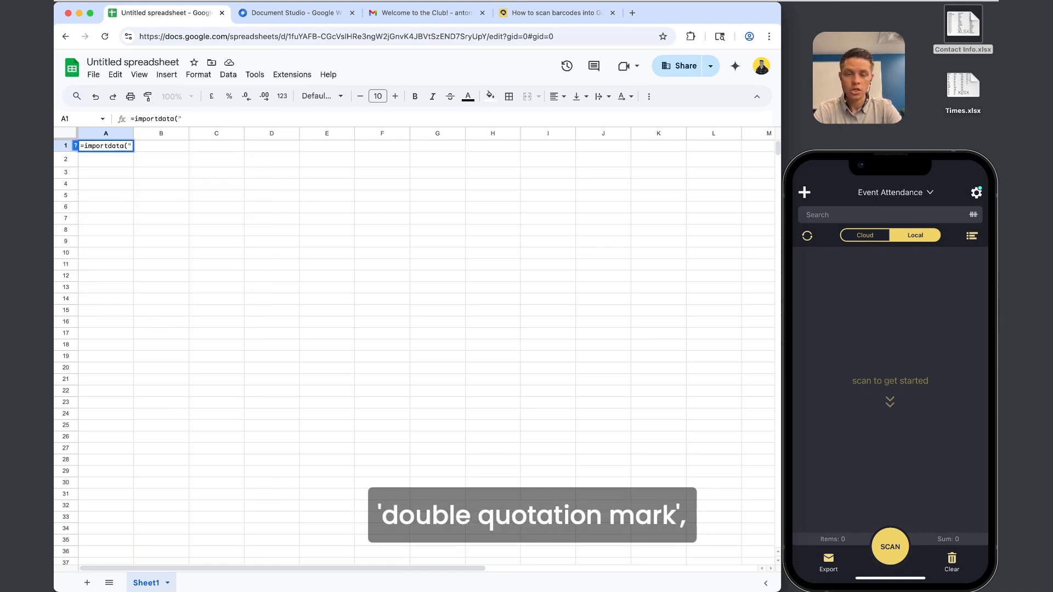
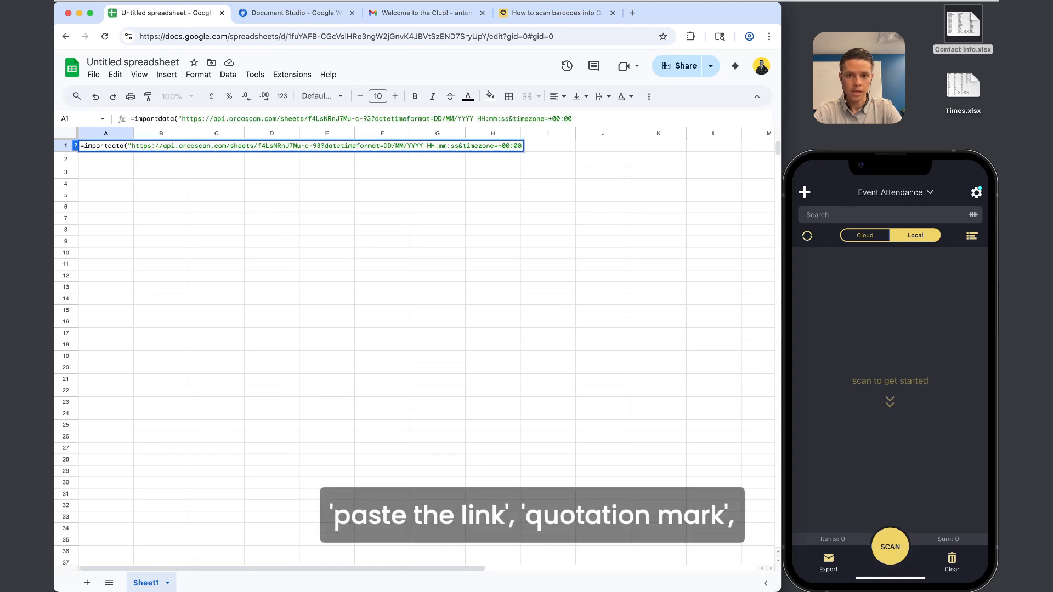
pyautogui.write('"')
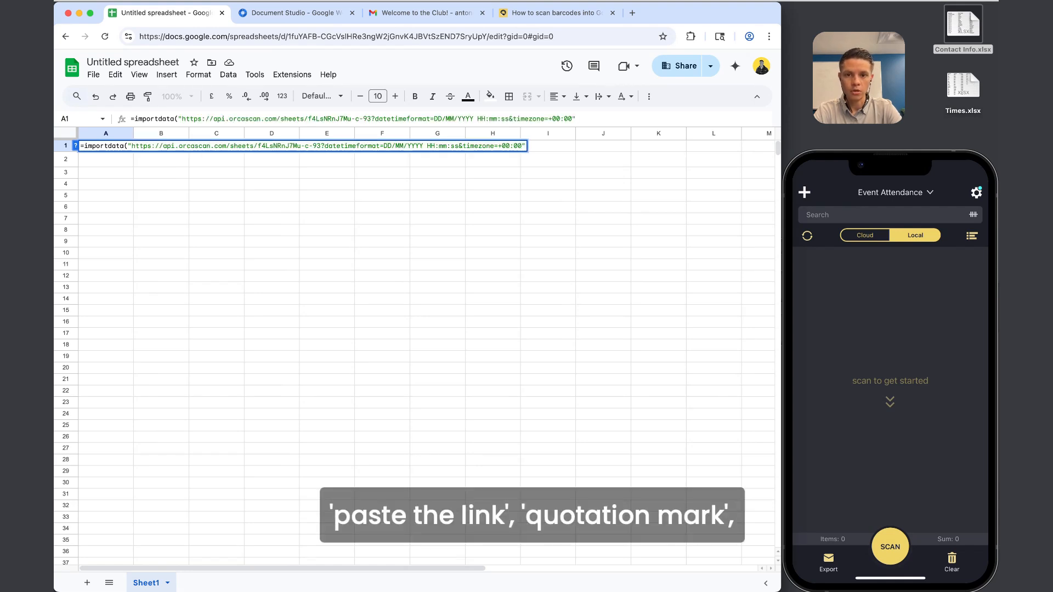
pyautogui.write(')')
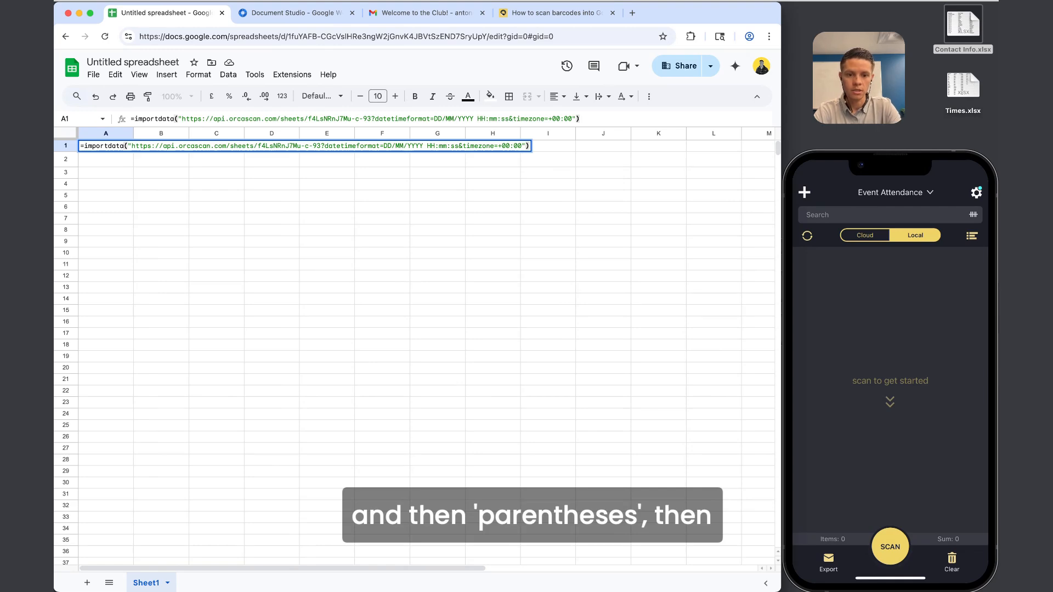
pyautogui.press('Return')
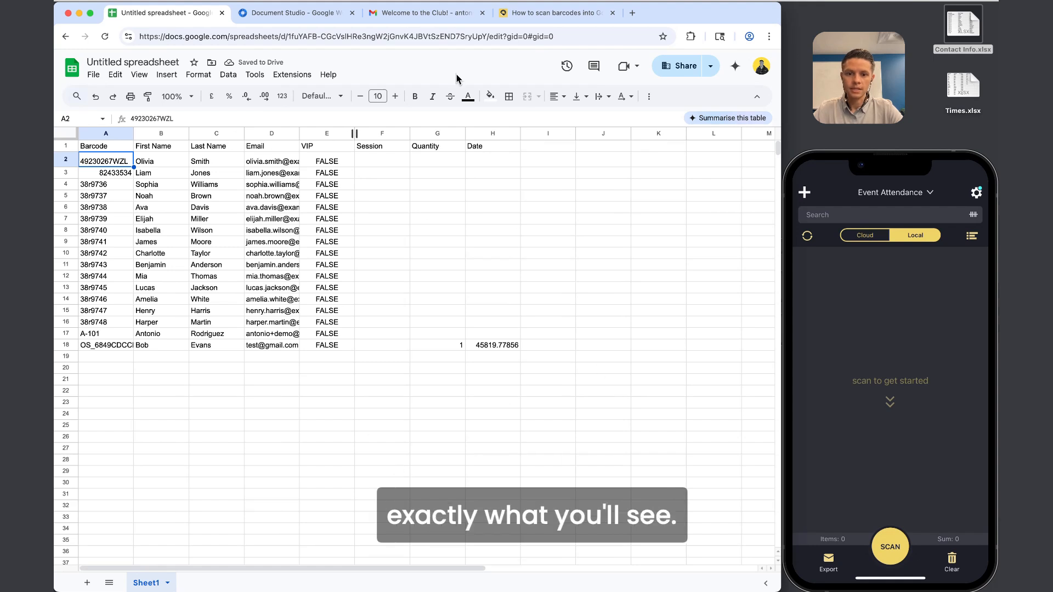
# Format column H as dates and widen column A to fit the barcodes.
pyautogui.click(492, 133)
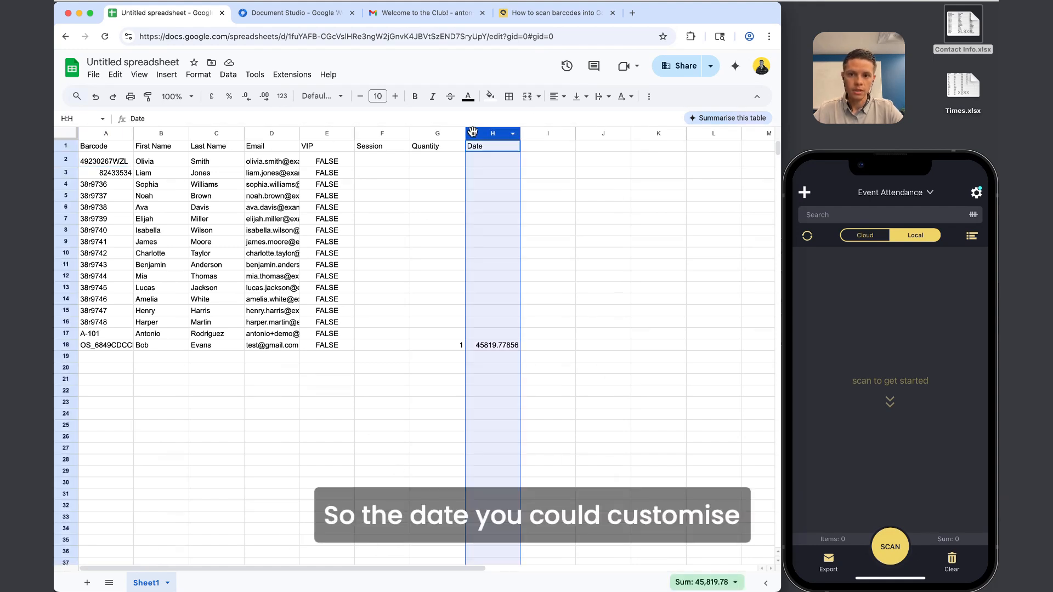
pyautogui.click(282, 96)
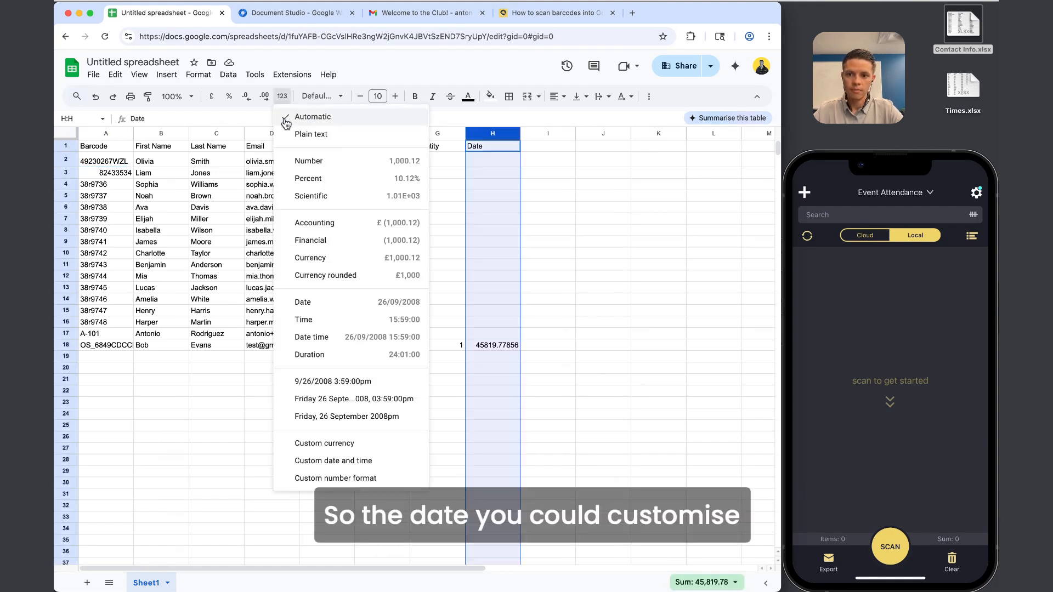
pyautogui.click(321, 303)
pyautogui.click(513, 350)
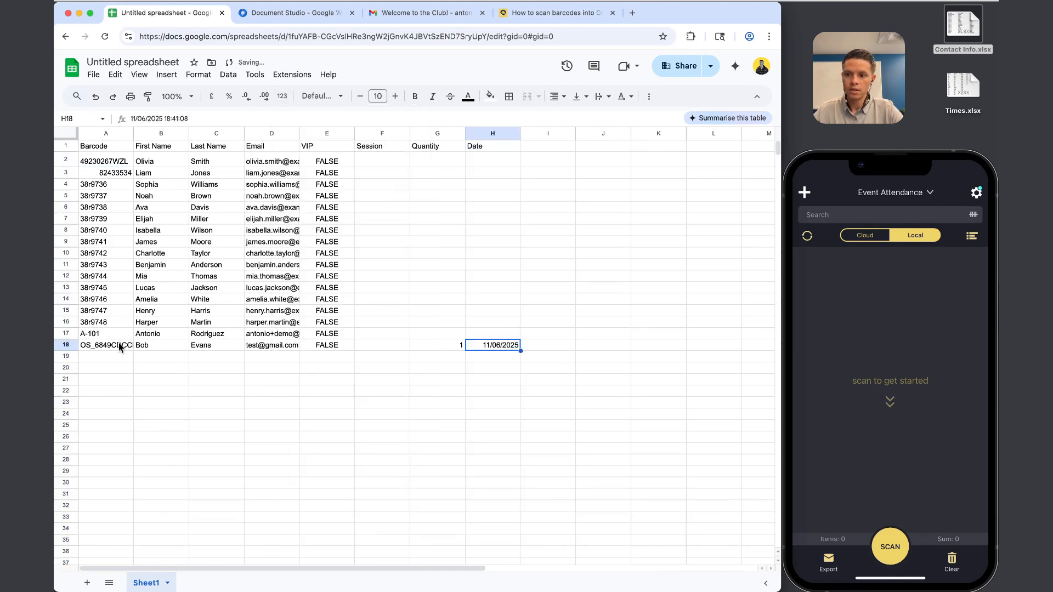
pyautogui.moveTo(133, 136); pyautogui.dragTo(314, 135)
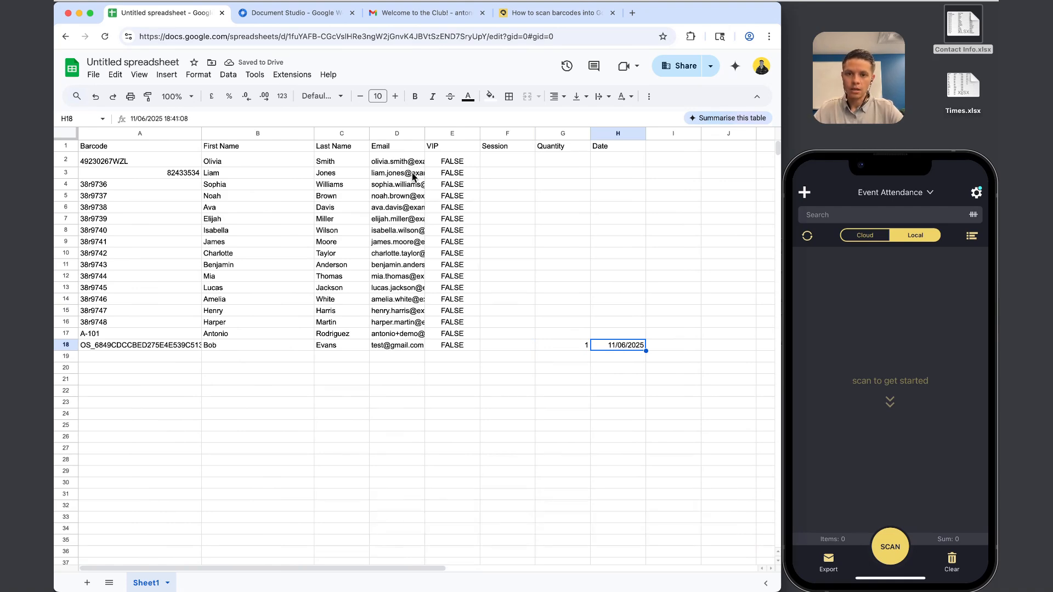
# Widen column D to show full emails, then review the Orca Scan form's Session choices.
pyautogui.moveTo(425, 133); pyautogui.dragTo(481, 132)
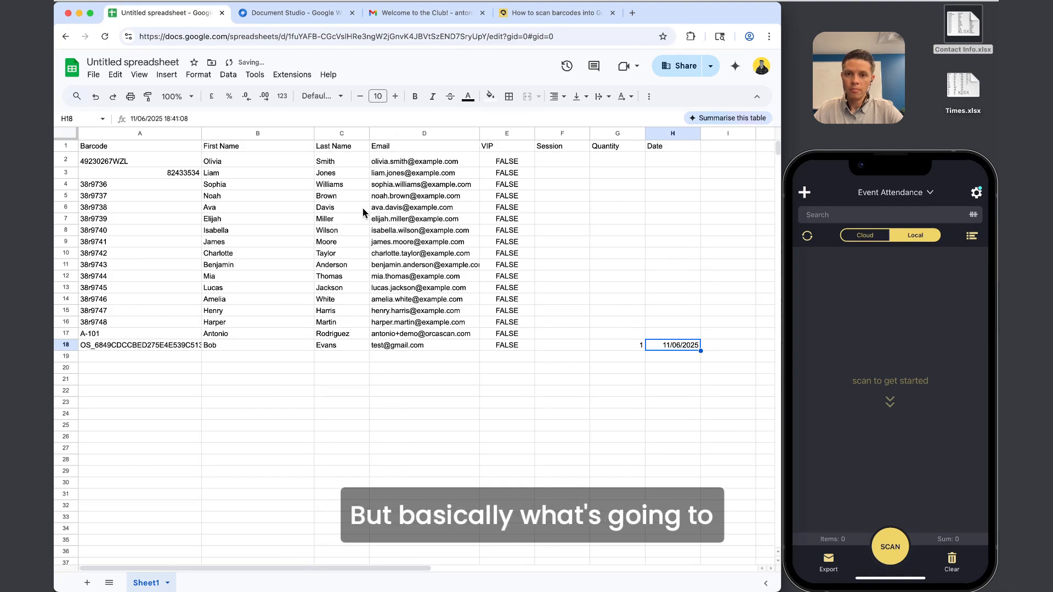
pyautogui.hotkey('ctrl', 'Up')
pyautogui.click(219, 179)
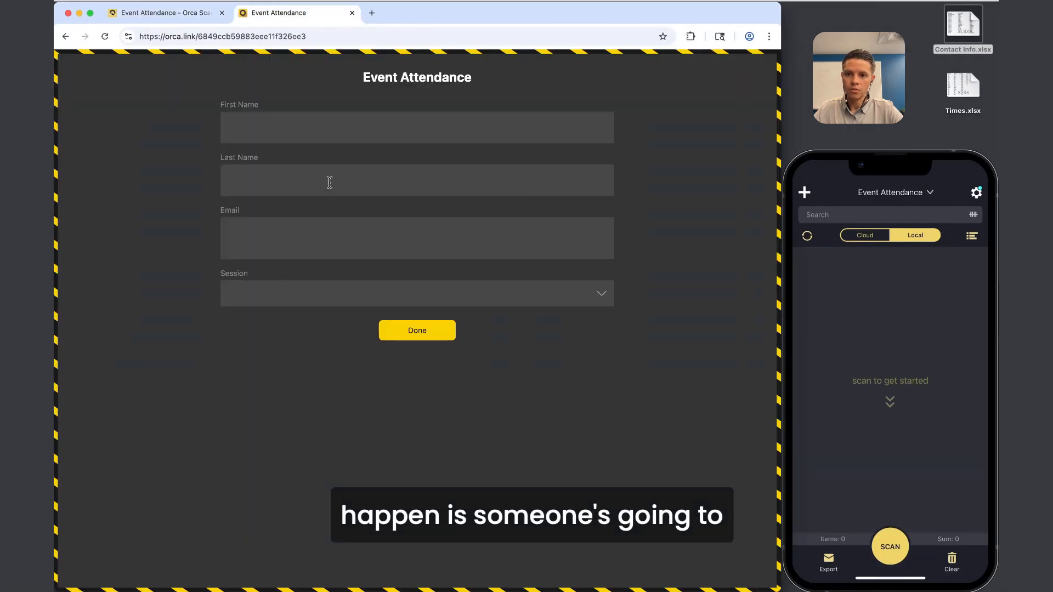
pyautogui.click(260, 177)
pyautogui.click(261, 230)
pyautogui.click(264, 293)
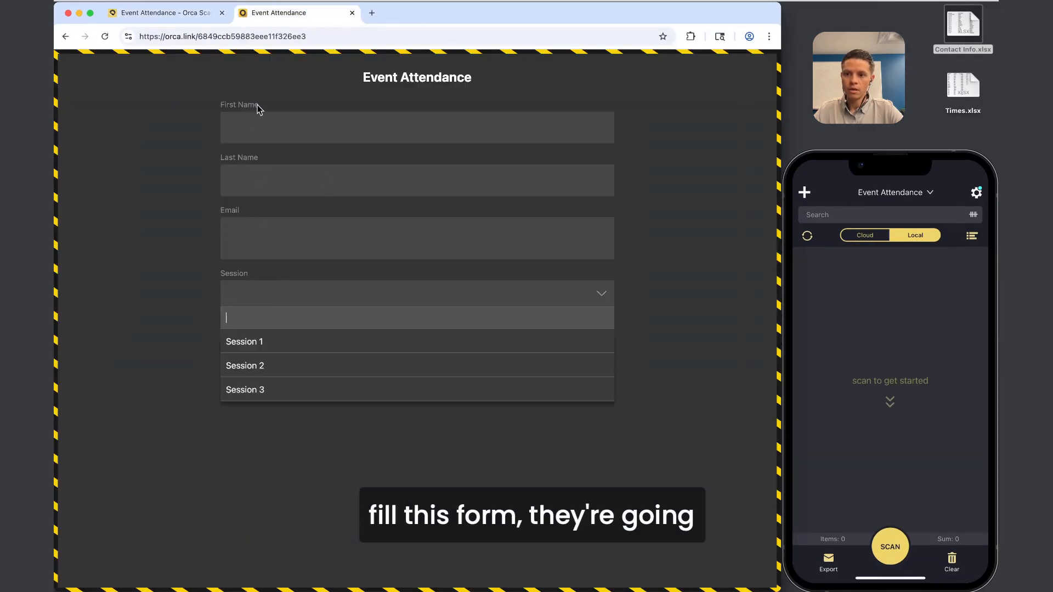
# Inspect row 18's cells in the Orca Scan sheet.
pyautogui.click(192, 16)
pyautogui.moveTo(147, 367); pyautogui.dragTo(374, 371)
pyautogui.click(173, 372)
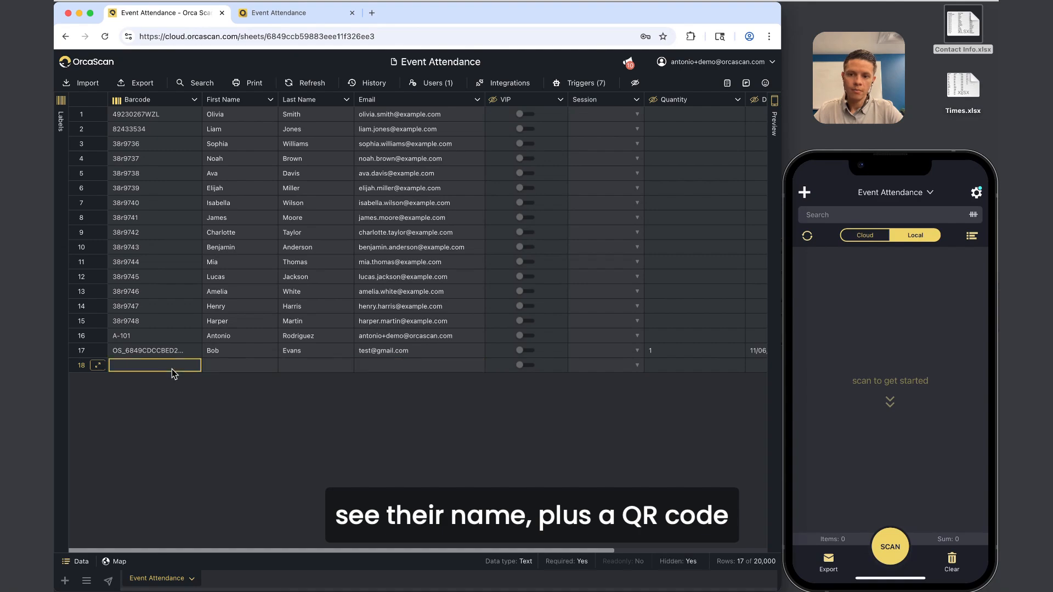
pyautogui.click(82, 365)
# Back in Google Sheets, review row 19's imported attendee cells A19 through E19.
pyautogui.click(235, 274)
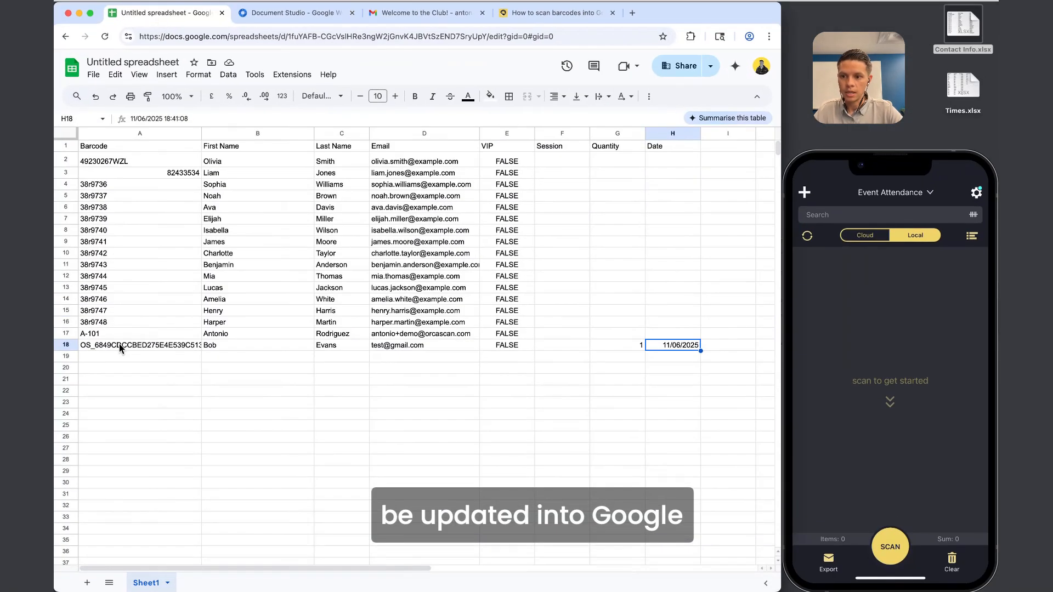
pyautogui.click(67, 355)
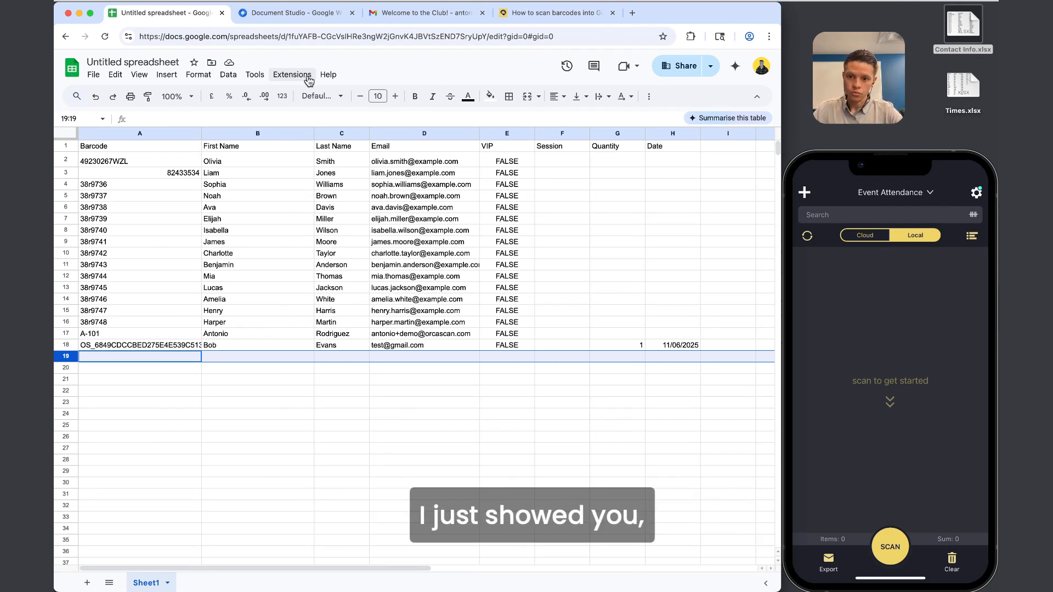
pyautogui.moveTo(176, 360); pyautogui.dragTo(471, 362)
pyautogui.click(497, 357)
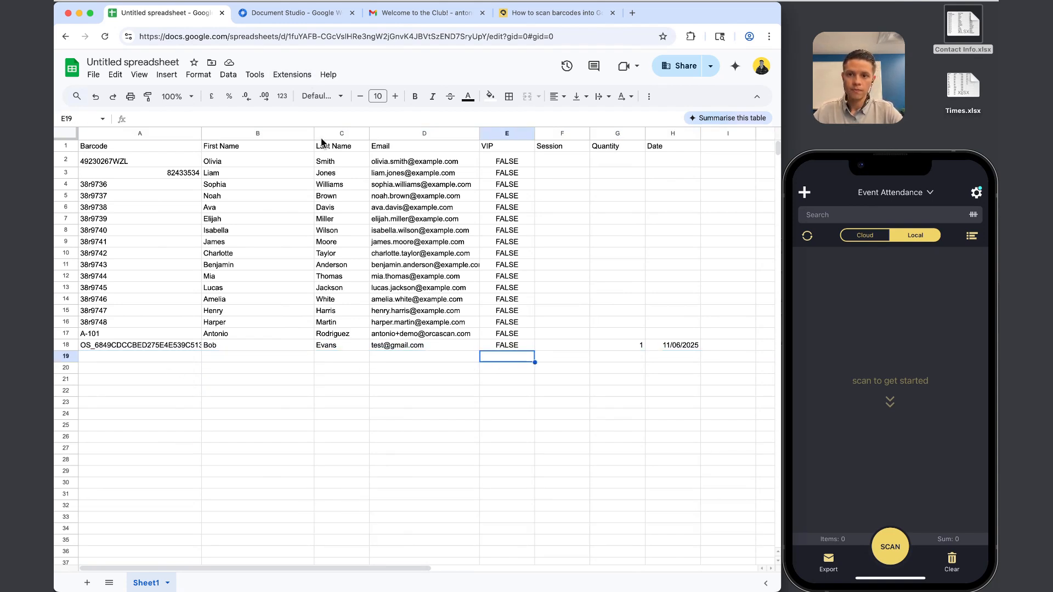
pyautogui.click(293, 76)
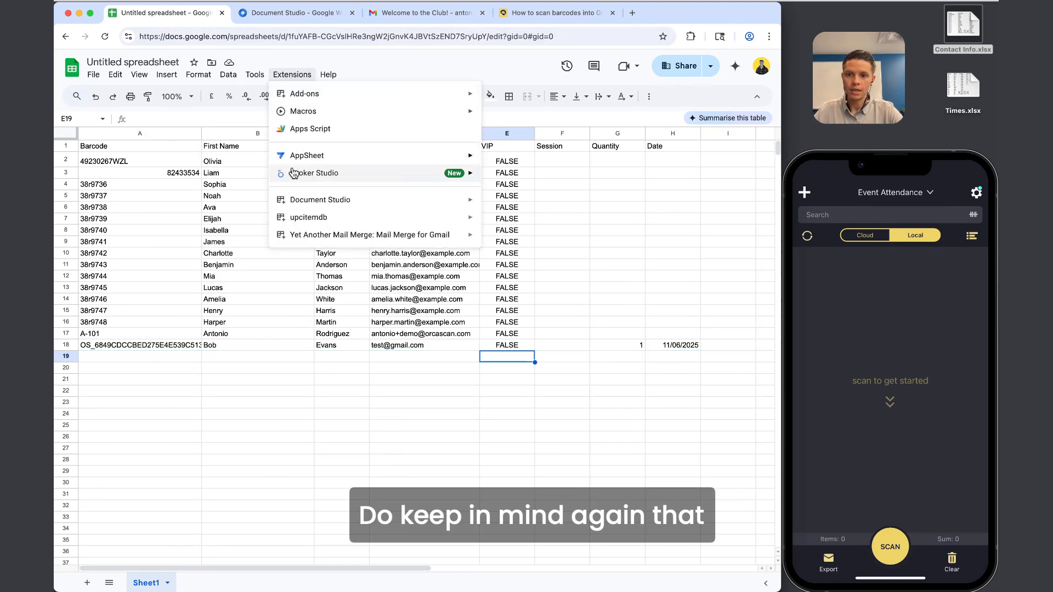
# Launch Document Studio from the spreadsheet's Extensions menu.
pyautogui.moveTo(329, 201)
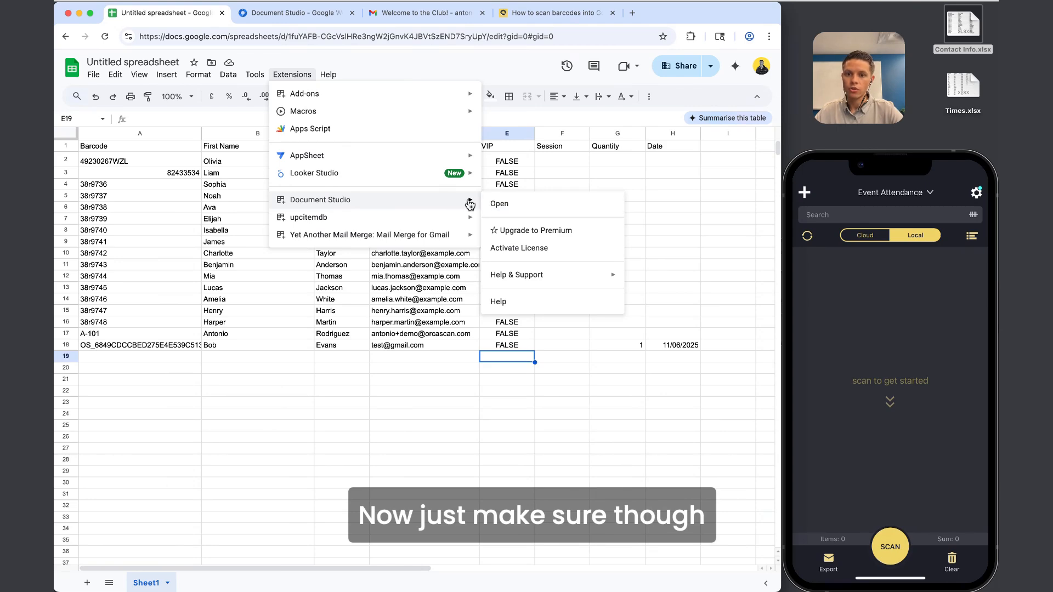
pyautogui.click(219, 254)
pyautogui.click(292, 74)
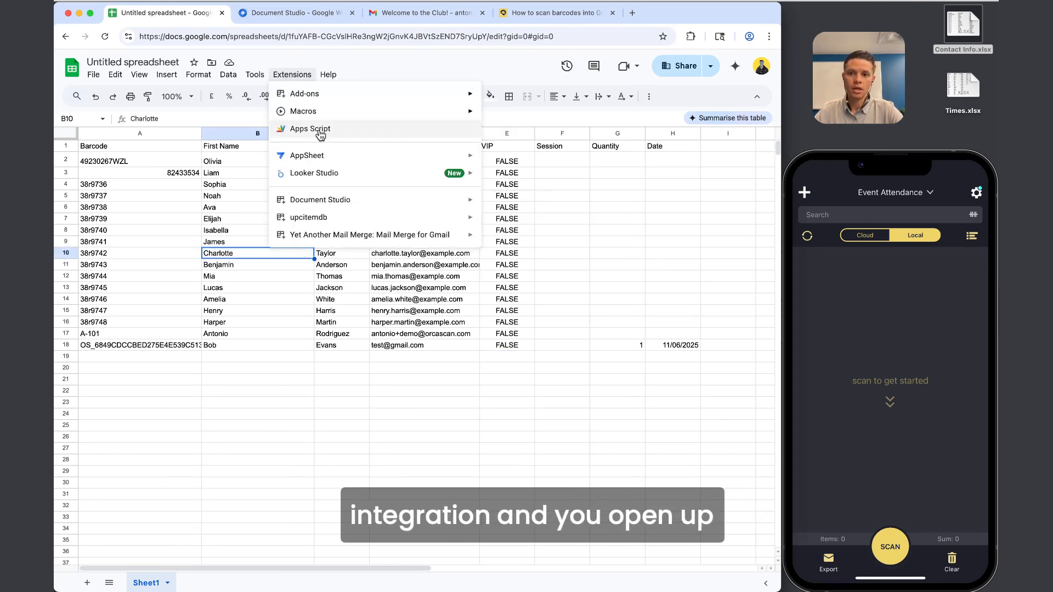
pyautogui.click(517, 202)
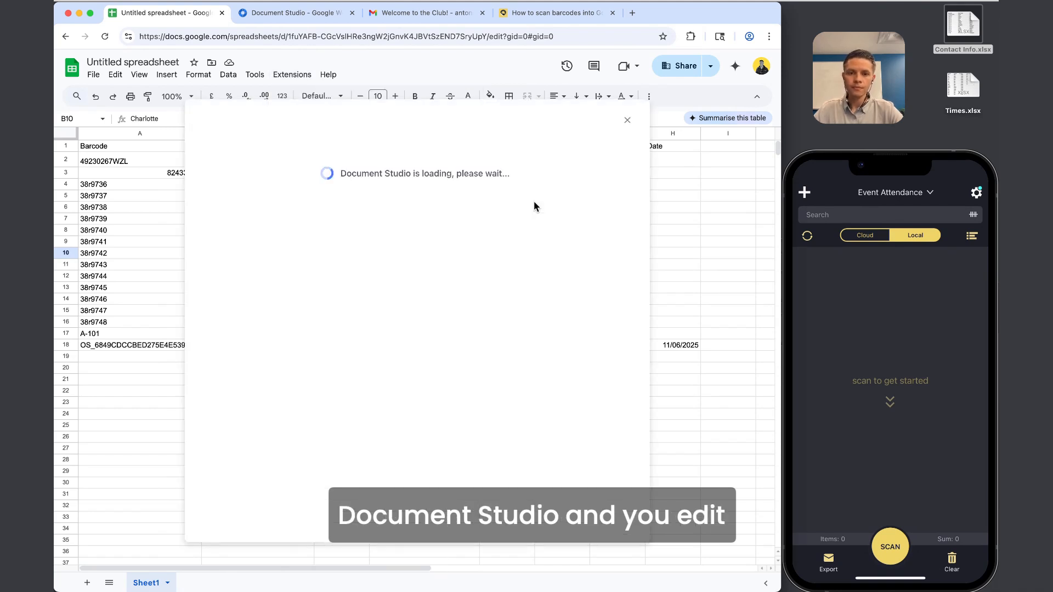
# Set the Send Emails workflow to run every hour, close Document Studio, and select column D's emails.
pyautogui.click(601, 244)
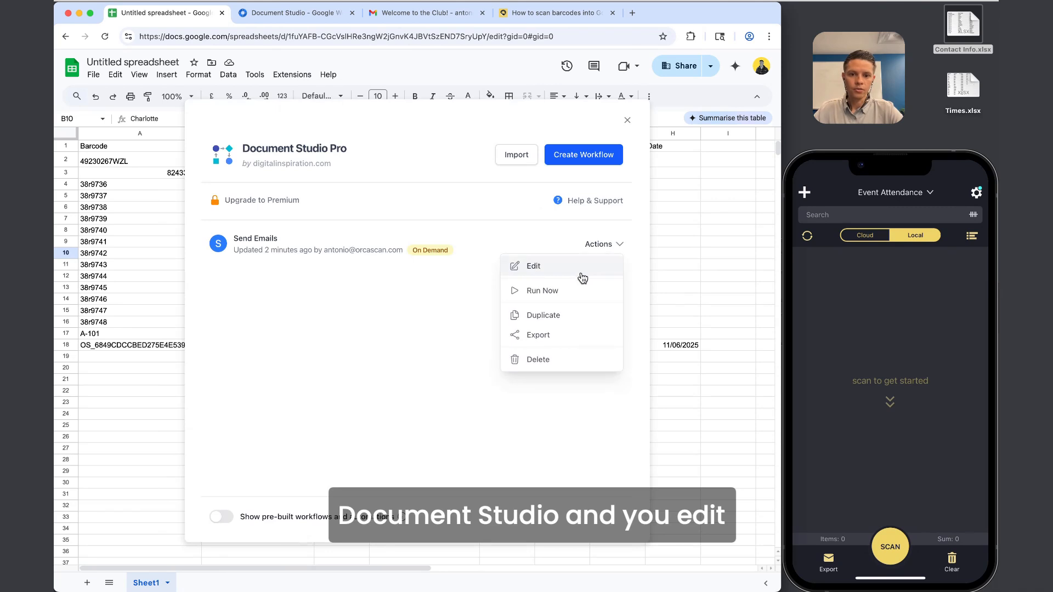
pyautogui.click(581, 267)
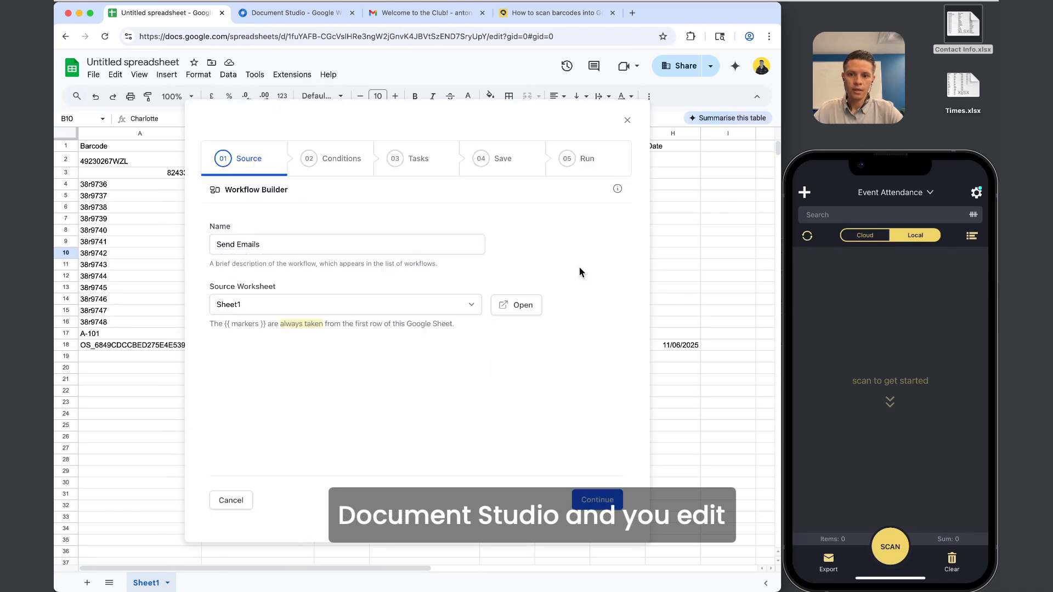
pyautogui.click(496, 158)
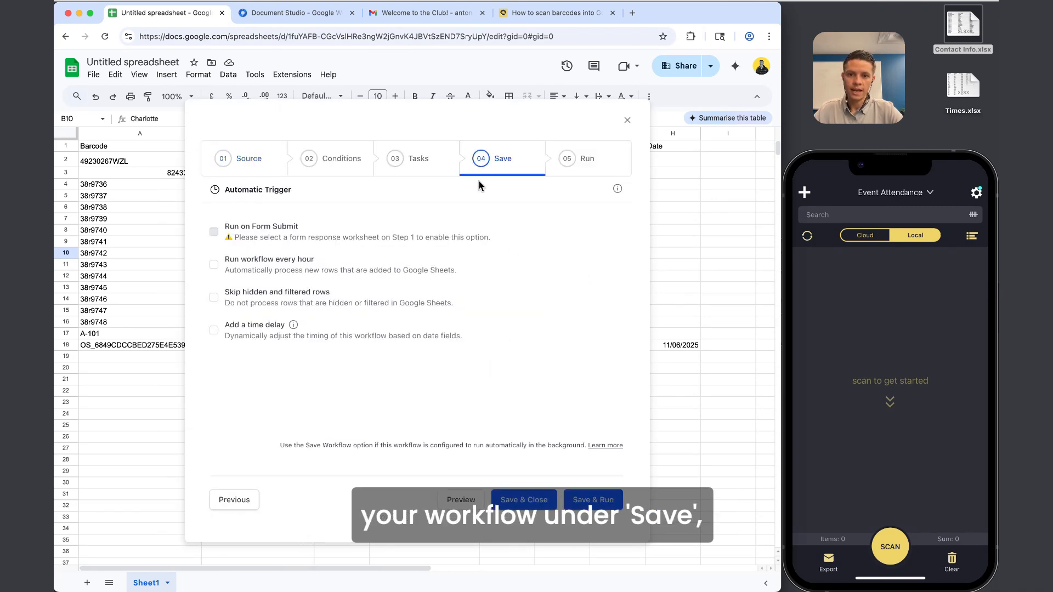
pyautogui.click(215, 265)
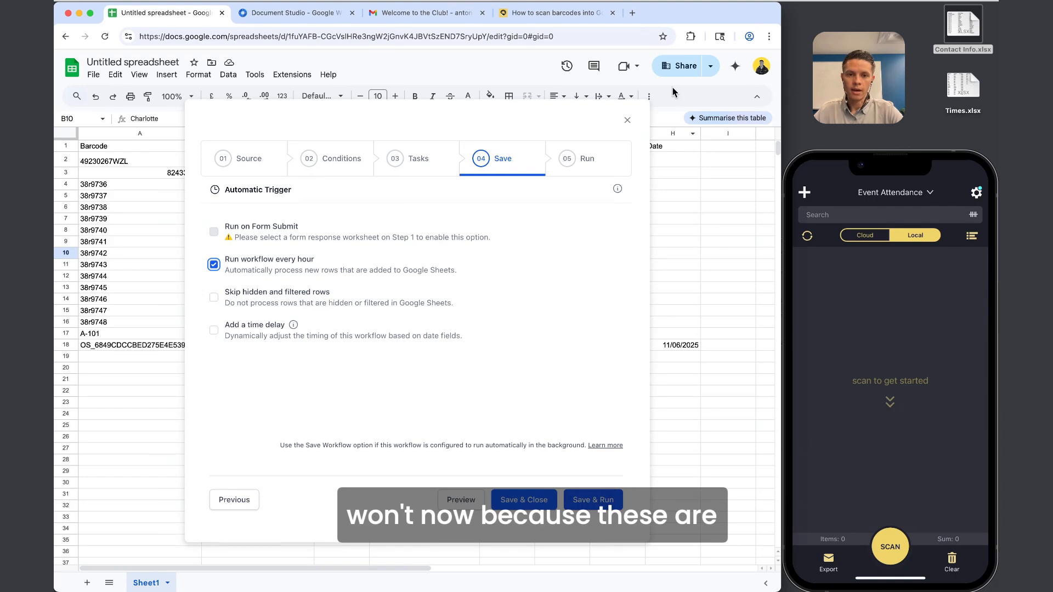
pyautogui.click(627, 120)
pyautogui.moveTo(422, 161); pyautogui.dragTo(404, 334)
# Select the emails in D2:D19 and glance at the Orca Scan Event Attendance form.
pyautogui.click(405, 335)
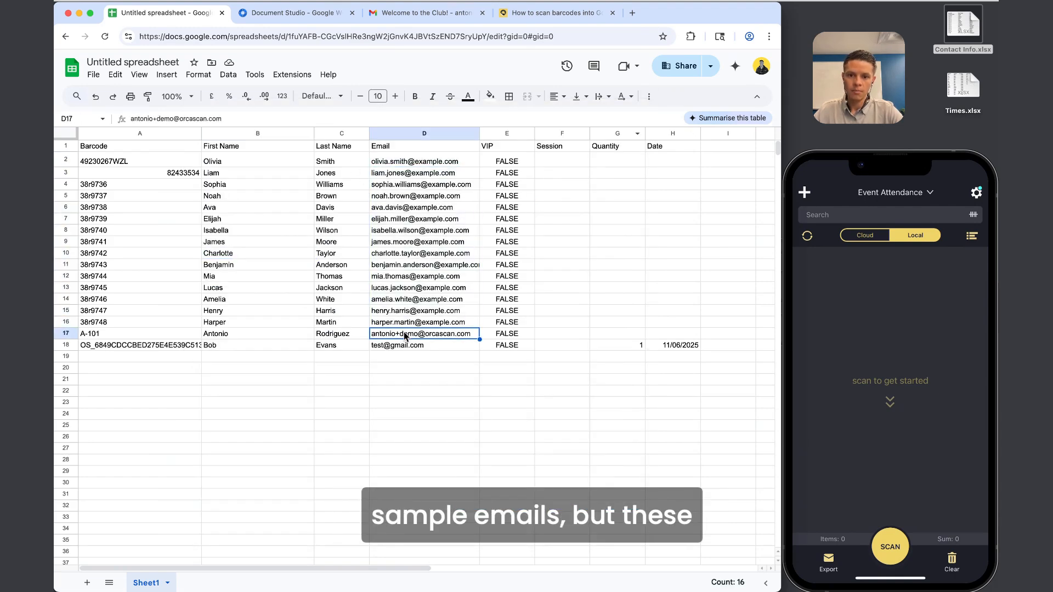
pyautogui.moveTo(428, 163); pyautogui.dragTo(426, 354)
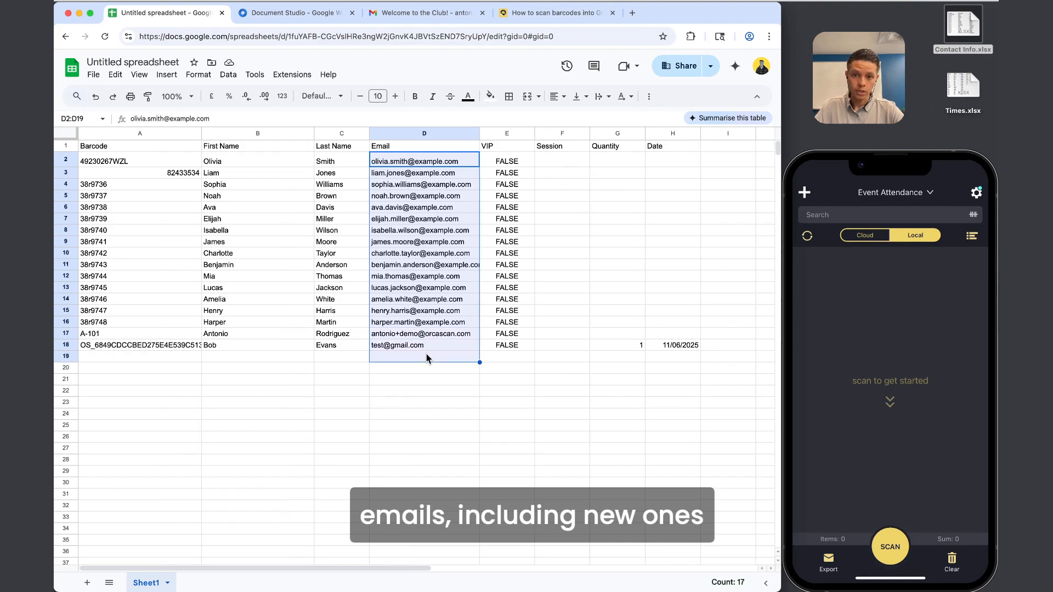
pyautogui.hotkey('ctrl', 'Up')
pyautogui.click(301, 294)
pyautogui.click(277, 14)
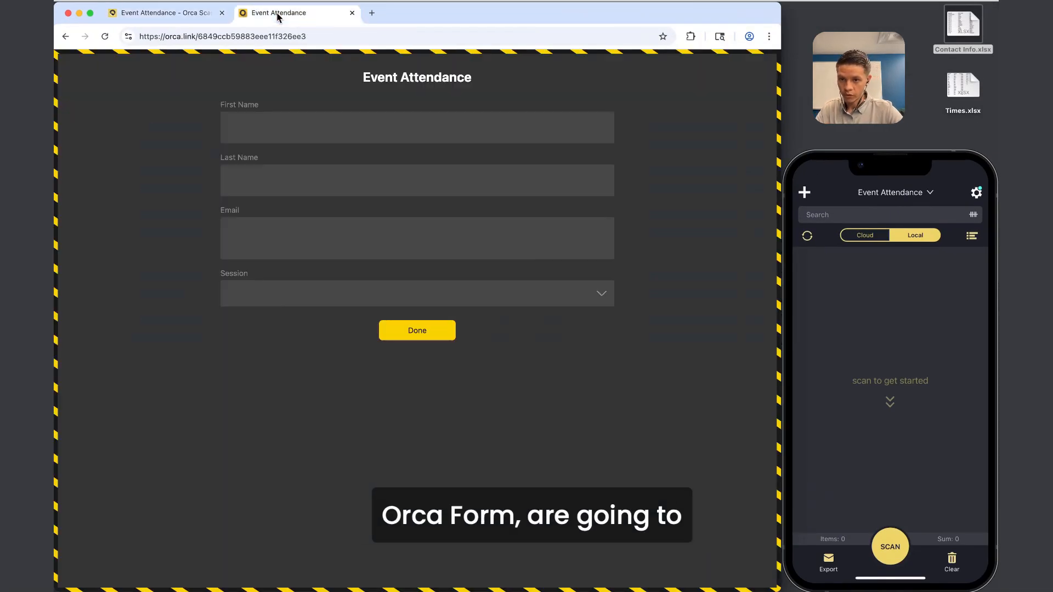
pyautogui.hotkey('ctrl', 'Up')
pyautogui.click(269, 207)
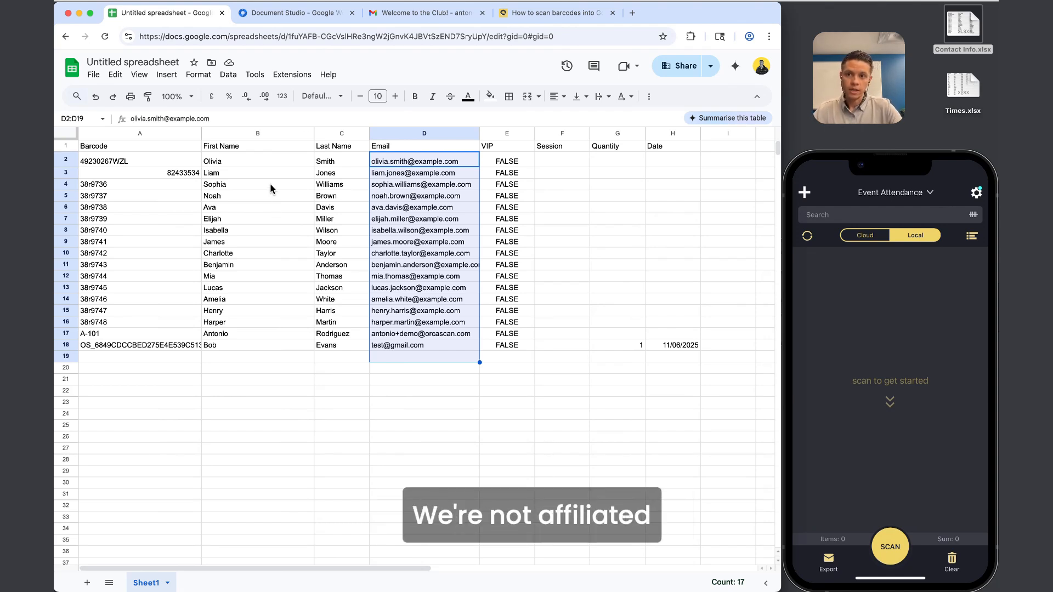
# View the Document Studio Marketplace page and the Extensions list, then show all windows.
pyautogui.click(291, 12)
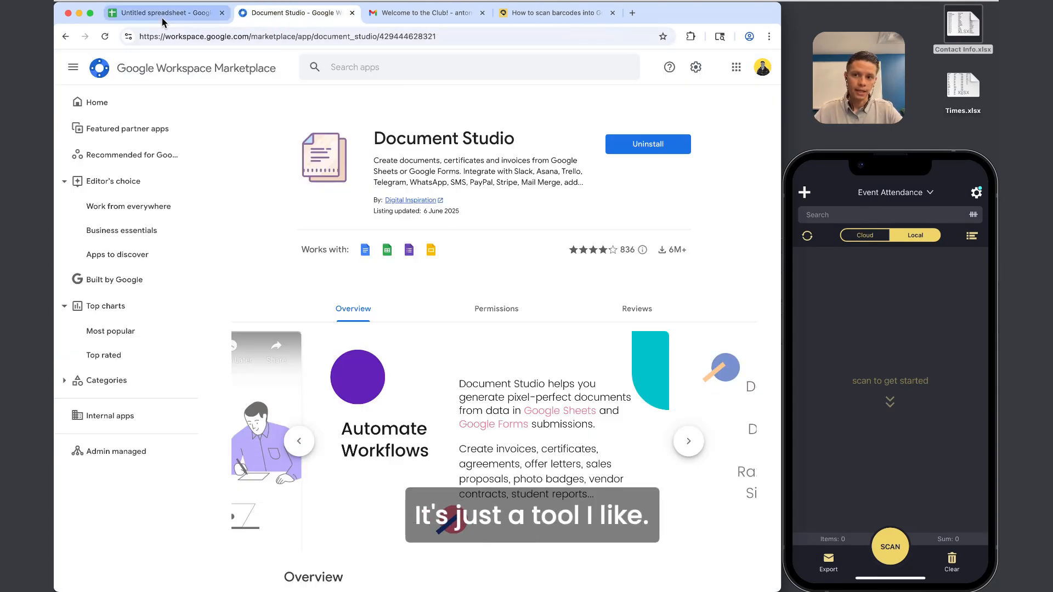
pyautogui.click(163, 17)
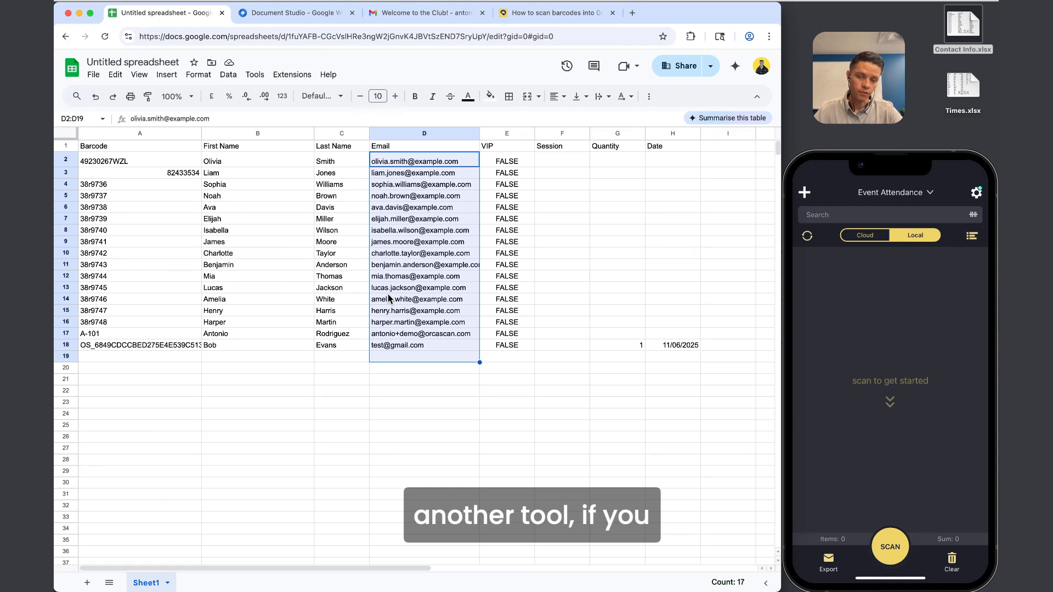
pyautogui.click(293, 75)
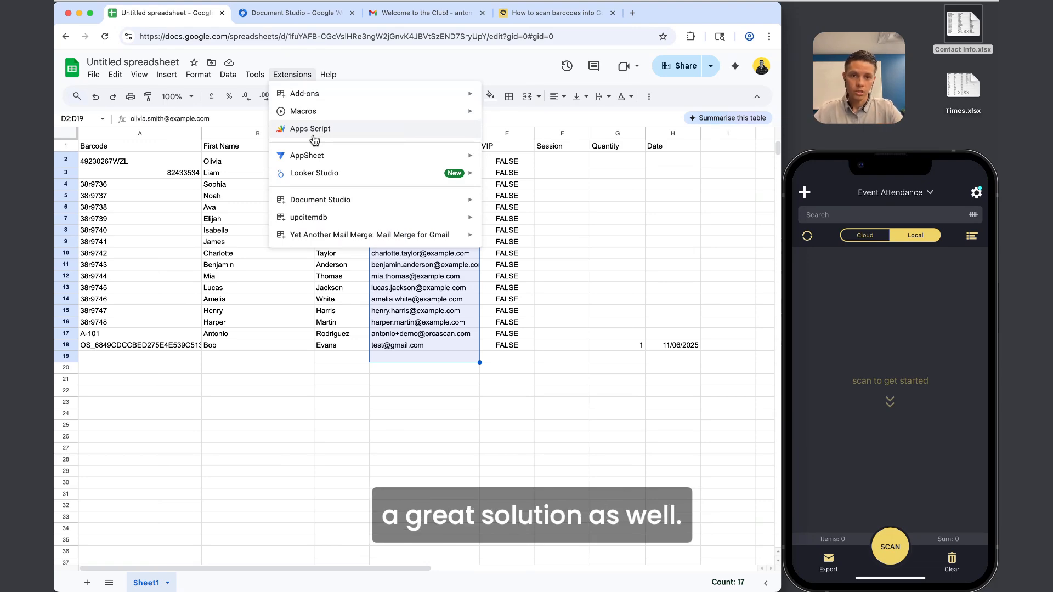
pyautogui.click(393, 405)
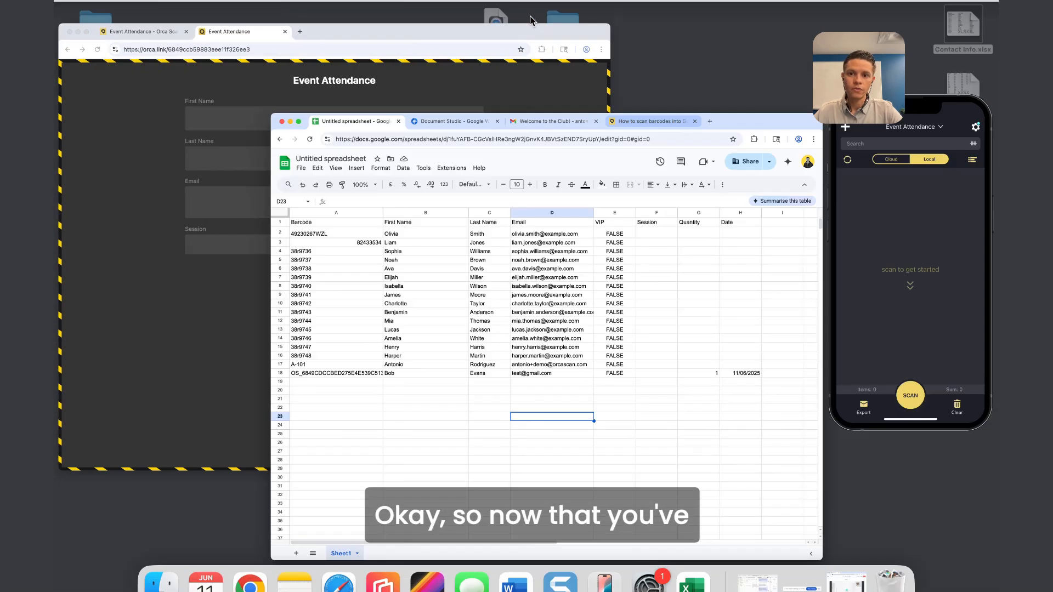
pyautogui.hotkey('ctrl', 'Up')
# Open the Orca Scan Event Attendance sheet and browse the Barcode column.
pyautogui.click(273, 221)
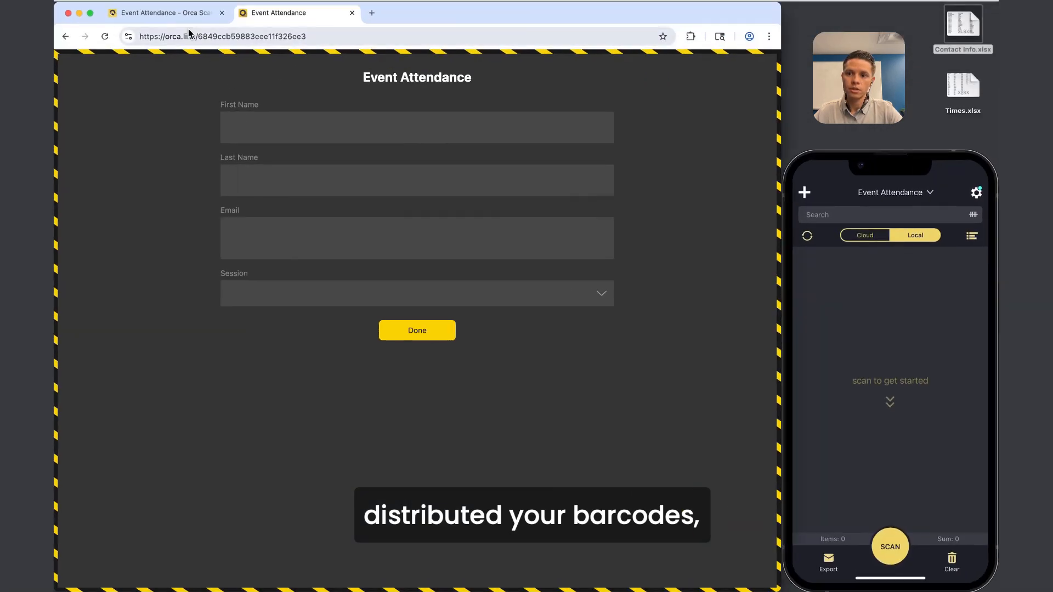
pyautogui.click(176, 18)
pyautogui.moveTo(157, 115); pyautogui.dragTo(147, 369)
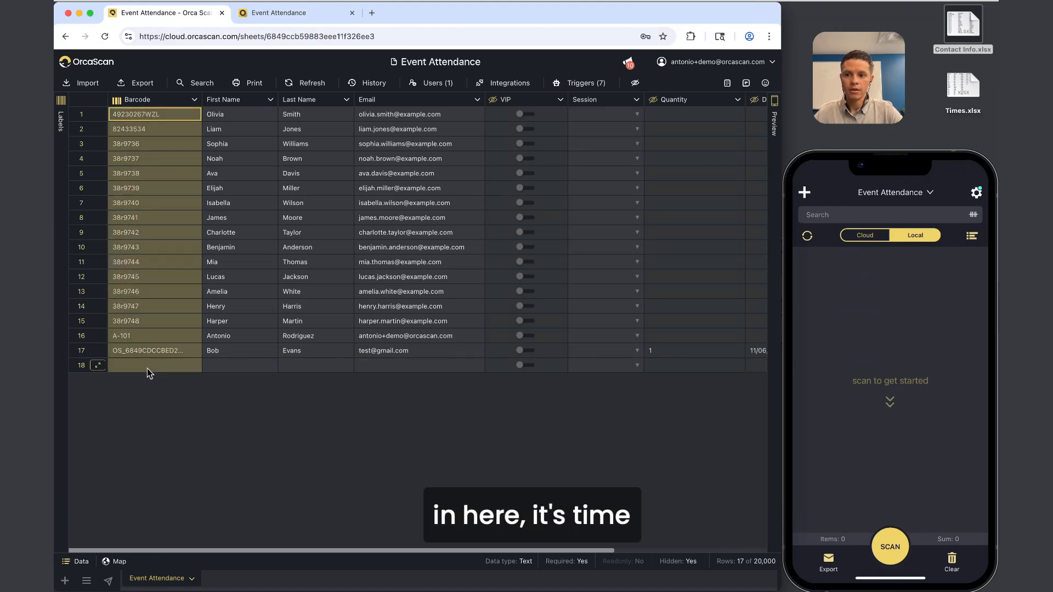
pyautogui.click(147, 368)
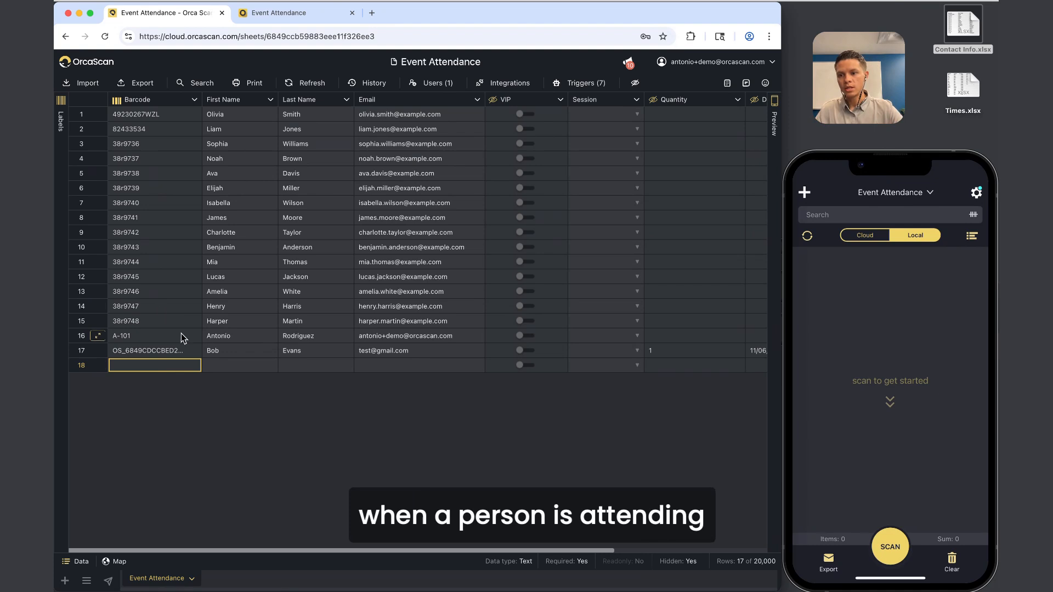
pyautogui.click(169, 347)
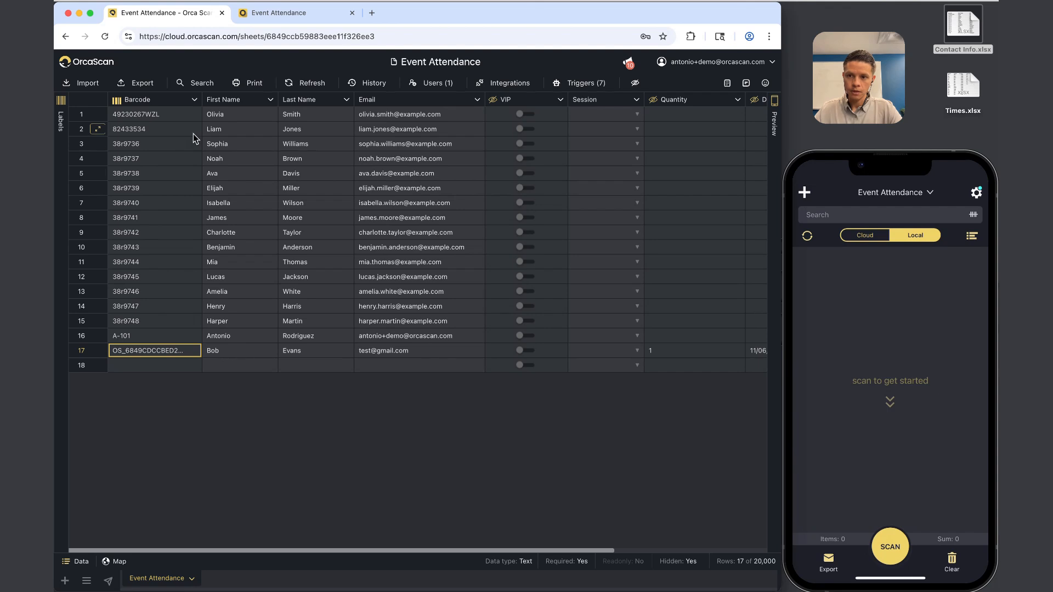
# Preview the first attendee's QR label, then close it and scroll right to the later columns.
pyautogui.click(161, 117)
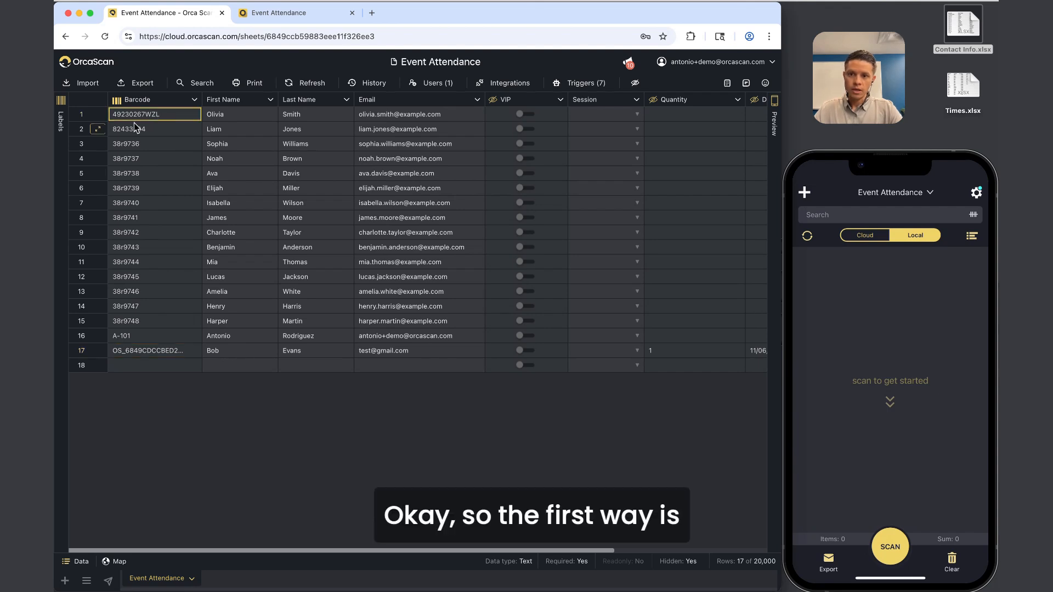
pyautogui.click(61, 120)
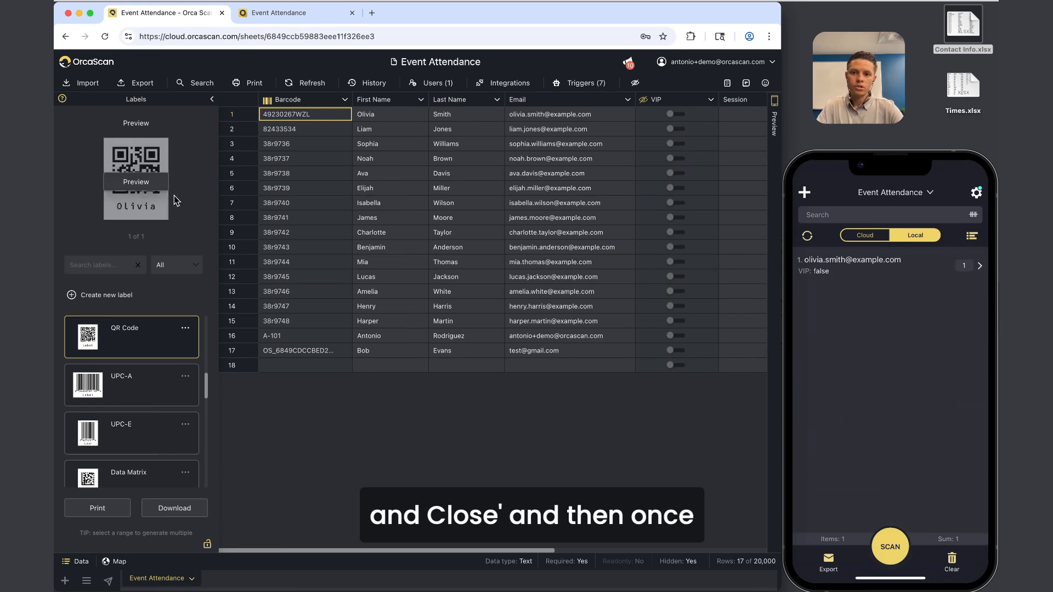
pyautogui.click(212, 99)
pyautogui.hscroll(5, 274, 137)
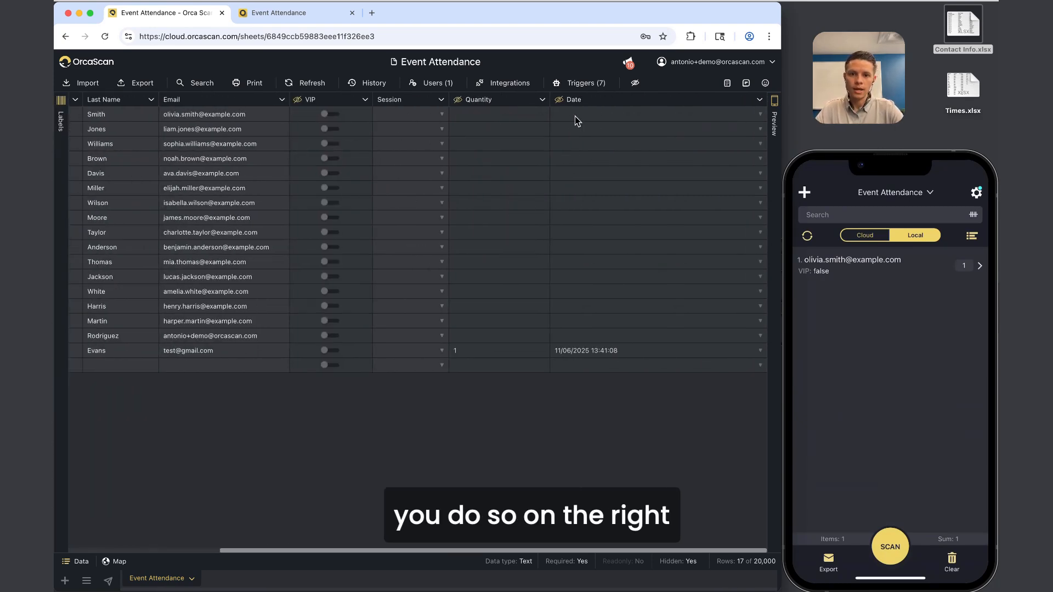
# Rename the Date column to 'Date of Scan', keeping the Date Time (automatic) type, and save.
pyautogui.click(607, 115)
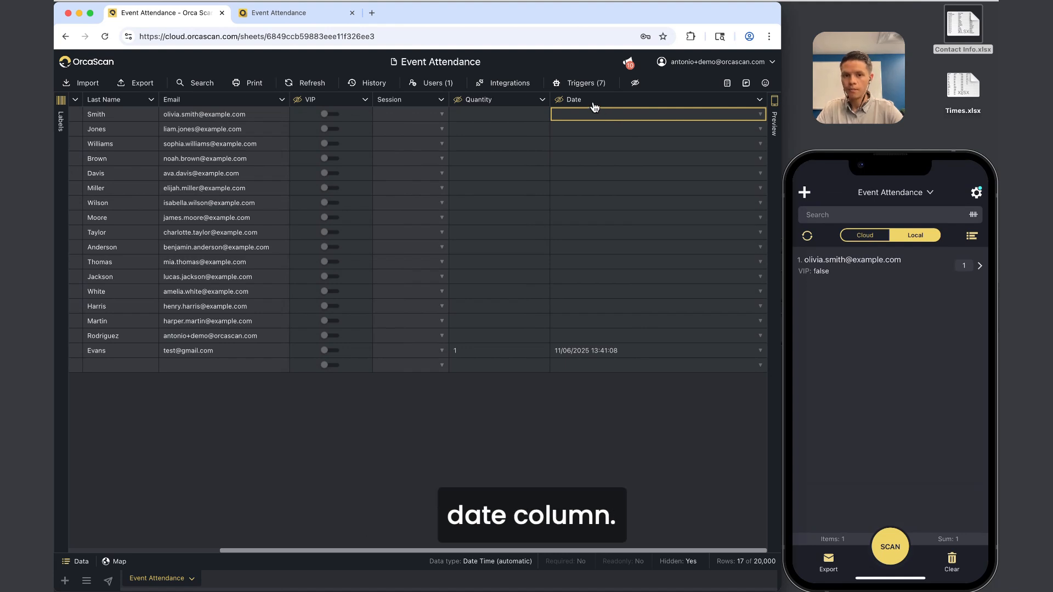
pyautogui.click(588, 100)
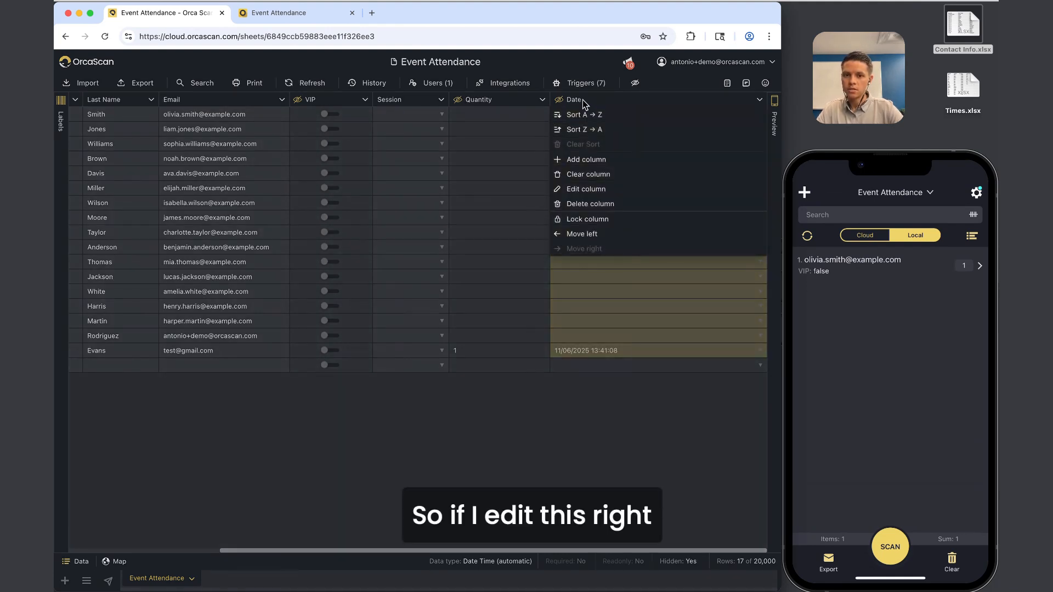
pyautogui.click(568, 189)
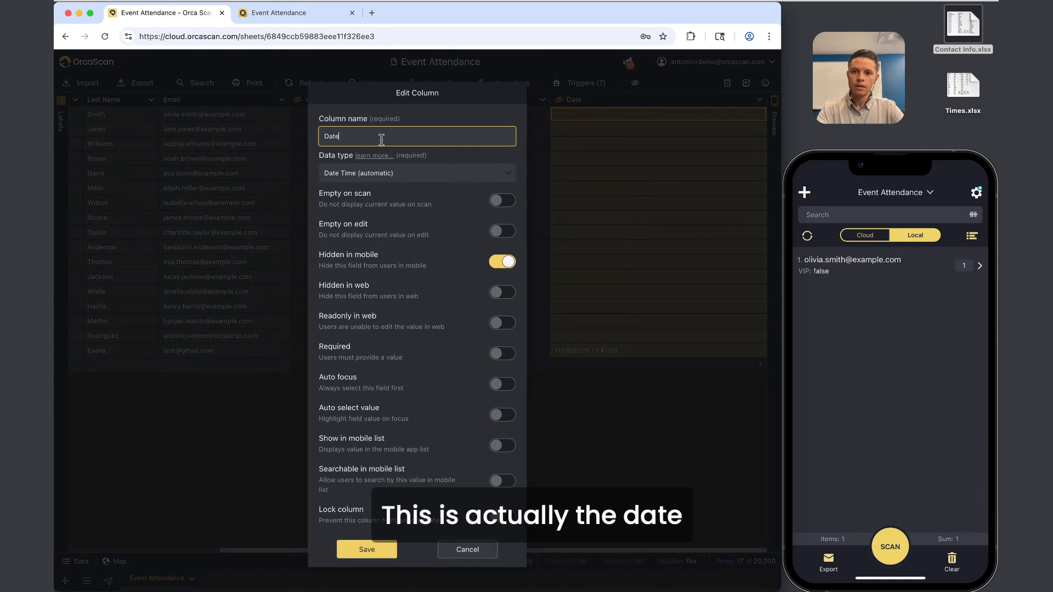
pyautogui.write('of Scan')
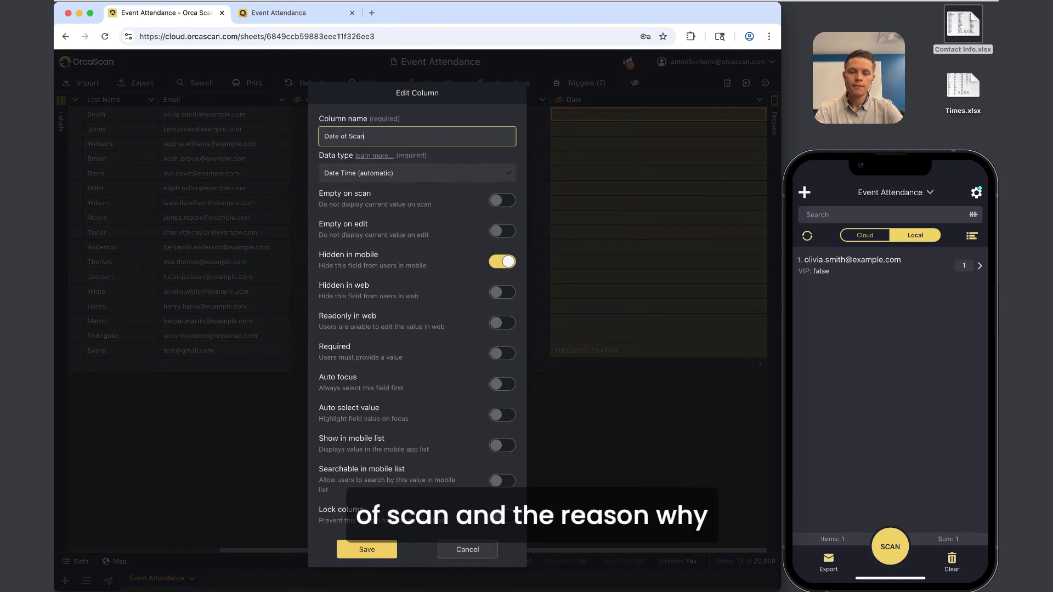
pyautogui.click(358, 180)
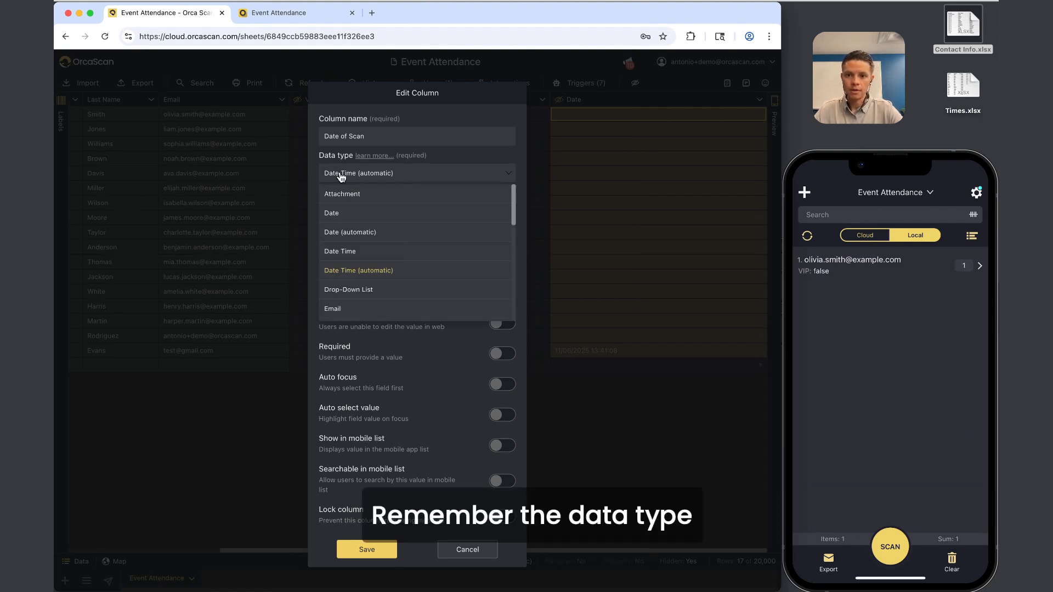
pyautogui.click(341, 177)
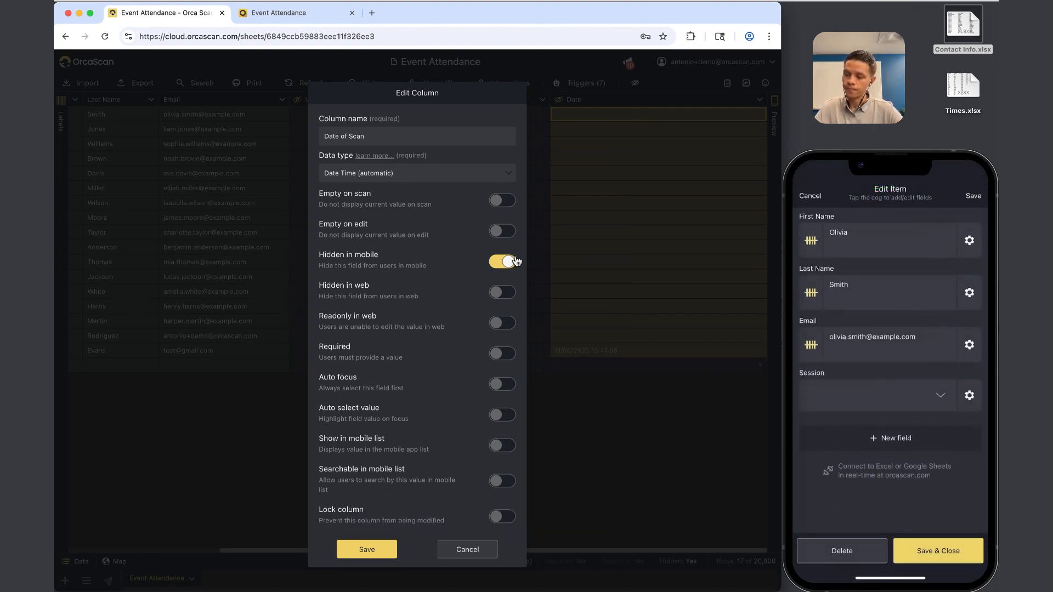
pyautogui.click(385, 549)
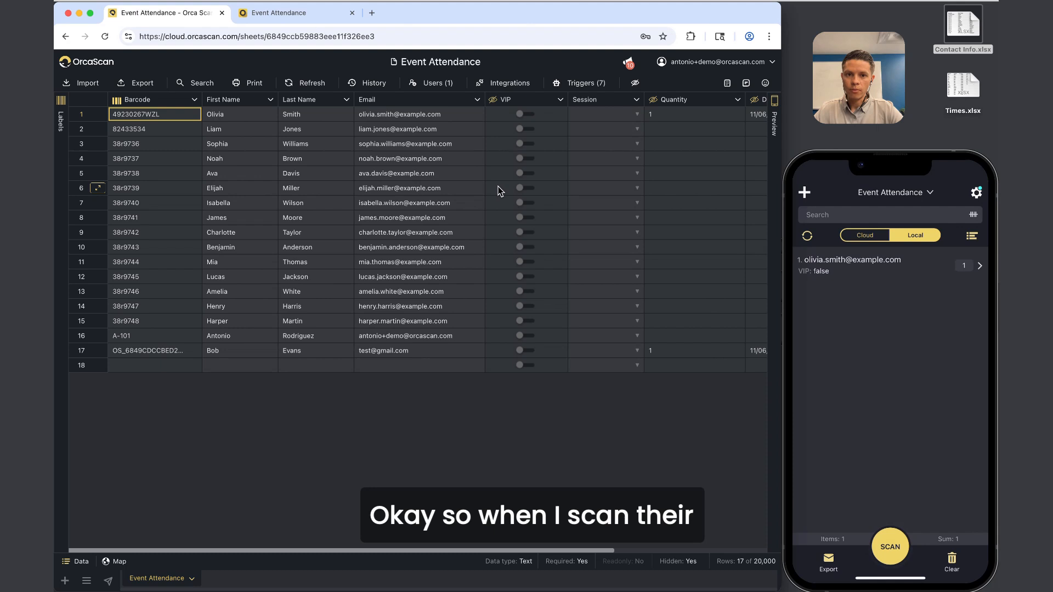
# Check row 2's missing Date Of Scan value and preview its barcode label.
pyautogui.click(599, 118)
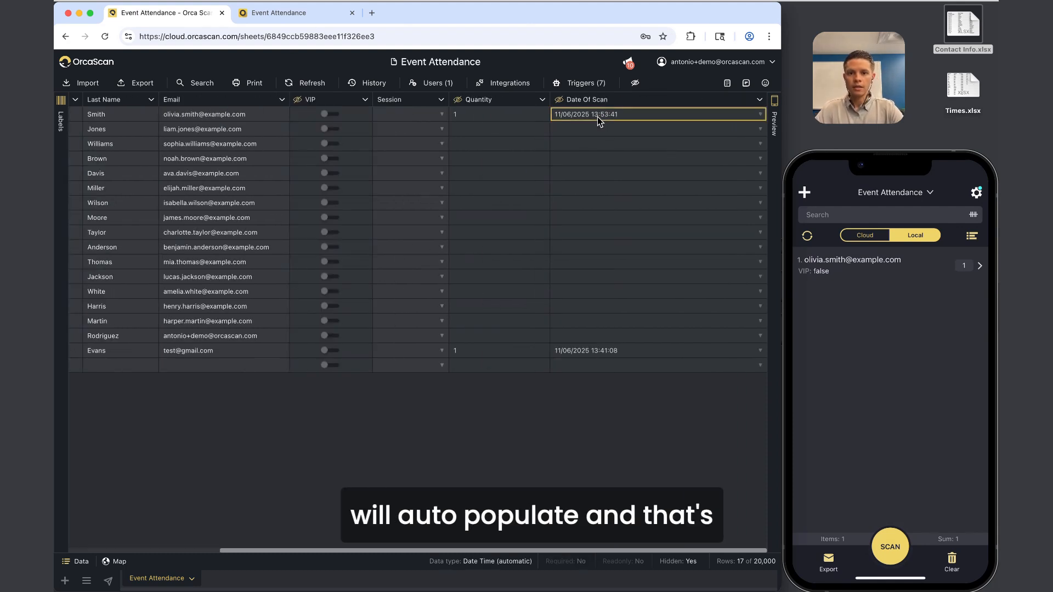
pyautogui.hscroll(-5, 384, 220)
pyautogui.click(163, 116)
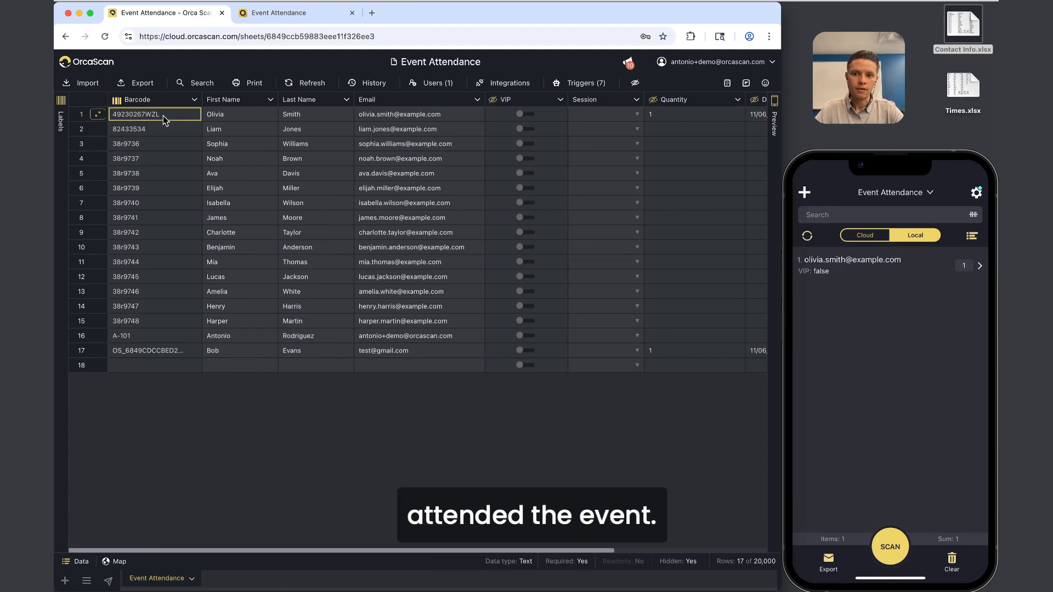
pyautogui.hscroll(4, 346, 140)
pyautogui.click(577, 133)
pyautogui.hscroll(-4, 577, 133)
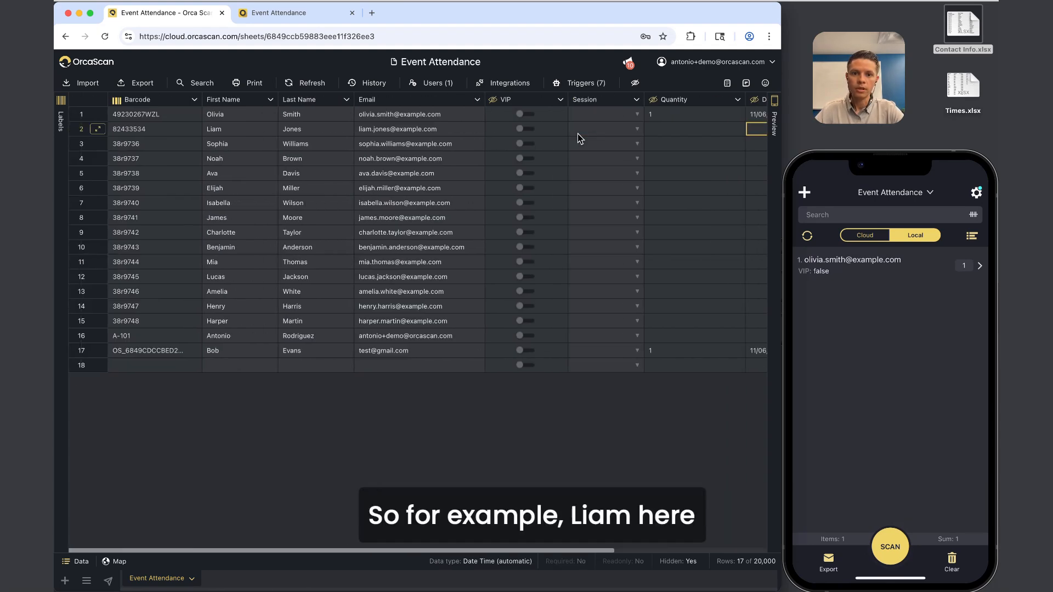
pyautogui.hscroll(4, 174, 131)
pyautogui.click(655, 130)
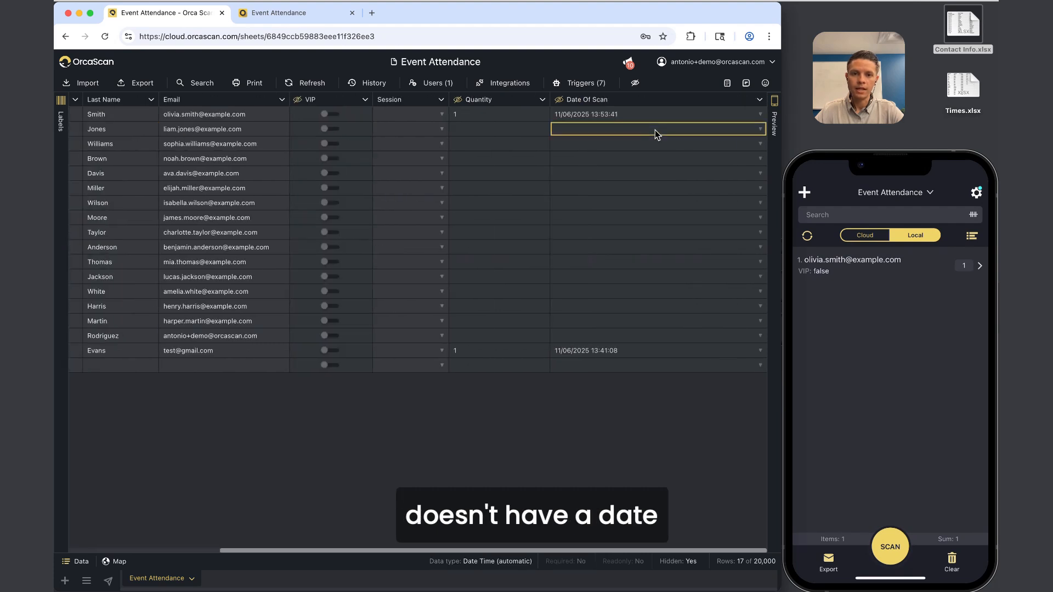
pyautogui.hscroll(-4, 655, 130)
pyautogui.click(156, 129)
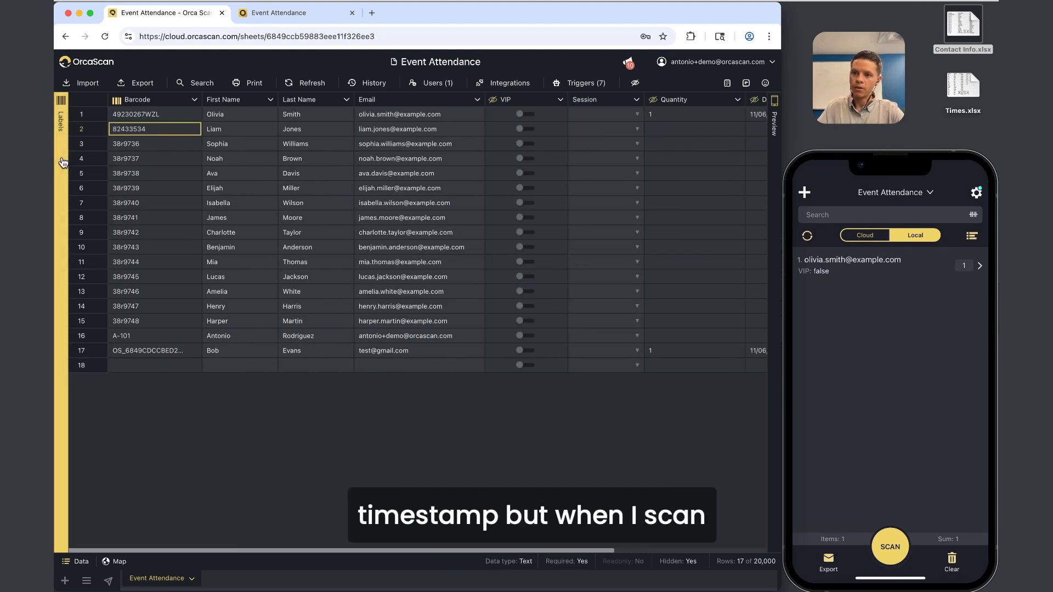
pyautogui.click(61, 137)
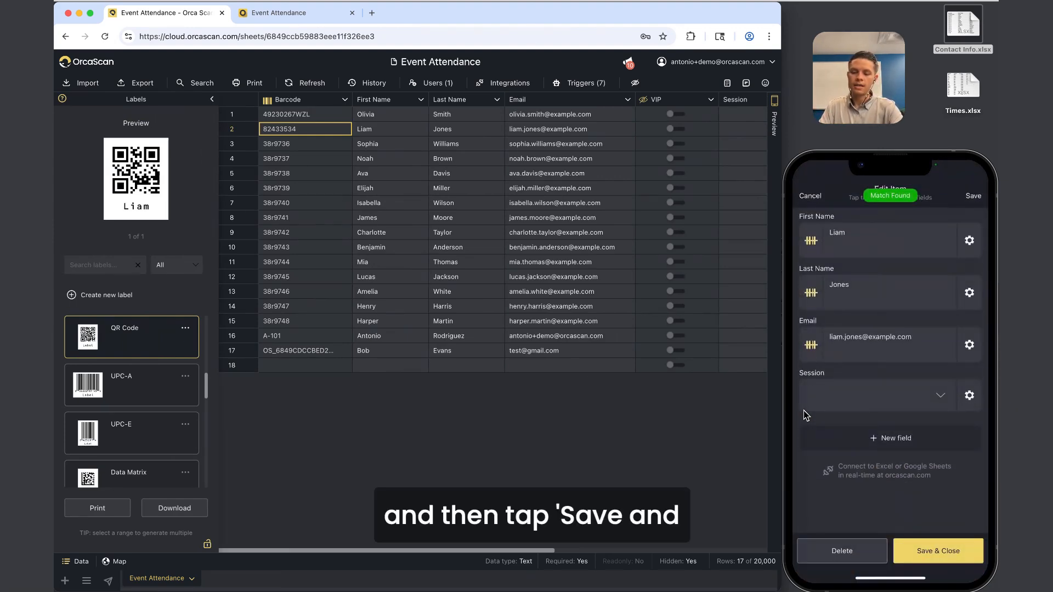
pyautogui.click(211, 100)
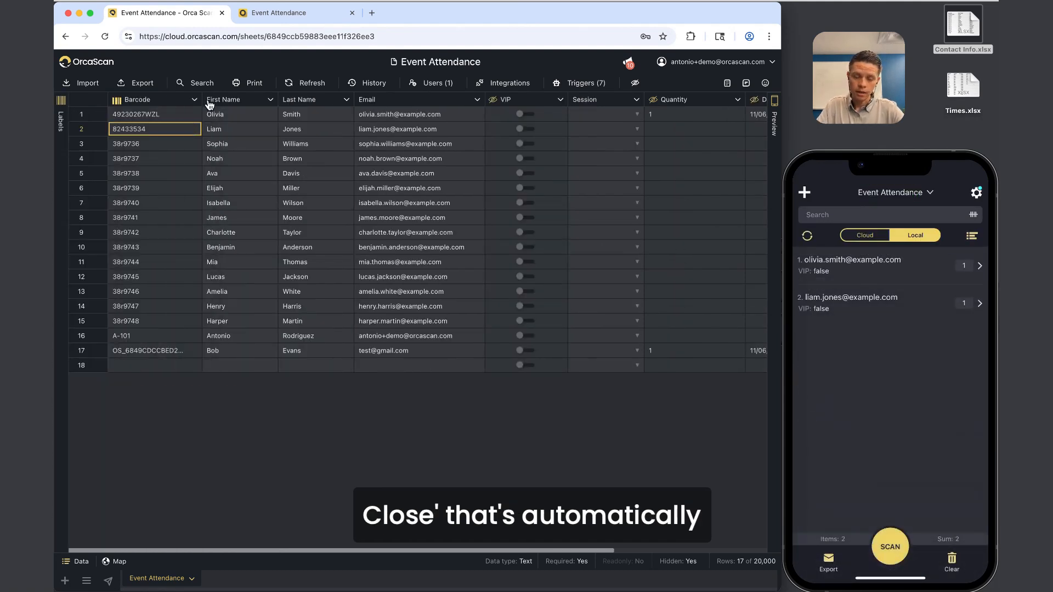
# Refresh the sheet so row 2's scan shows its timestamp, then review row 17's details.
pyautogui.click(303, 83)
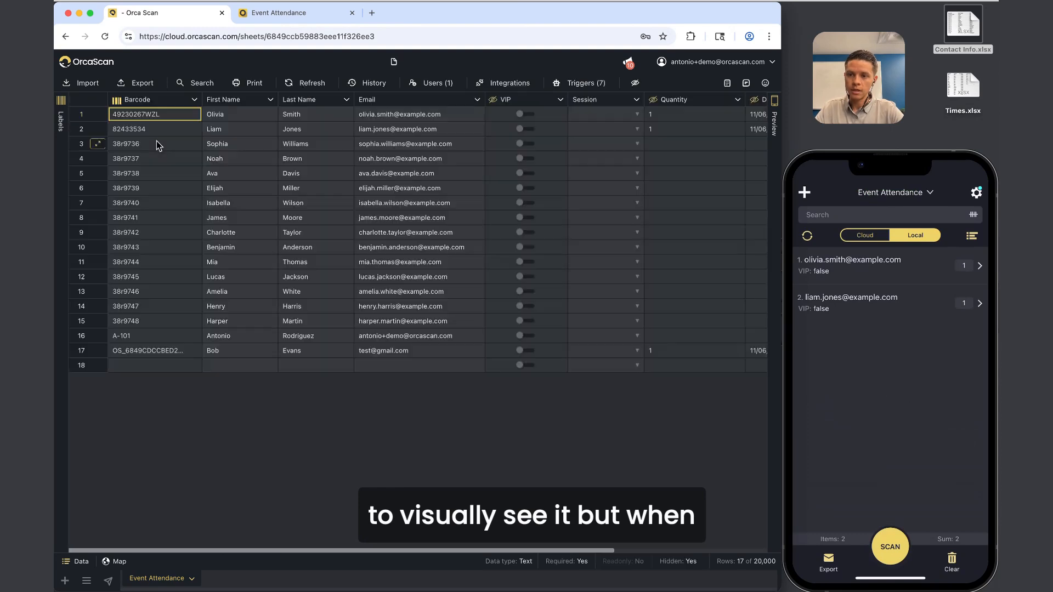
pyautogui.click(110, 132)
pyautogui.hscroll(5, 494, 164)
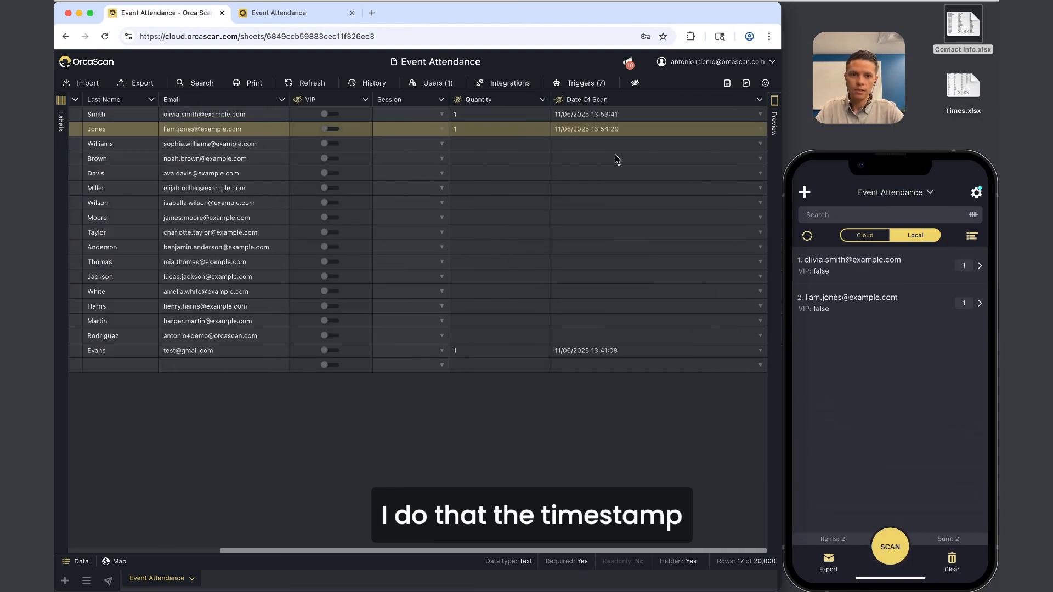
pyautogui.moveTo(620, 117); pyautogui.dragTo(618, 128)
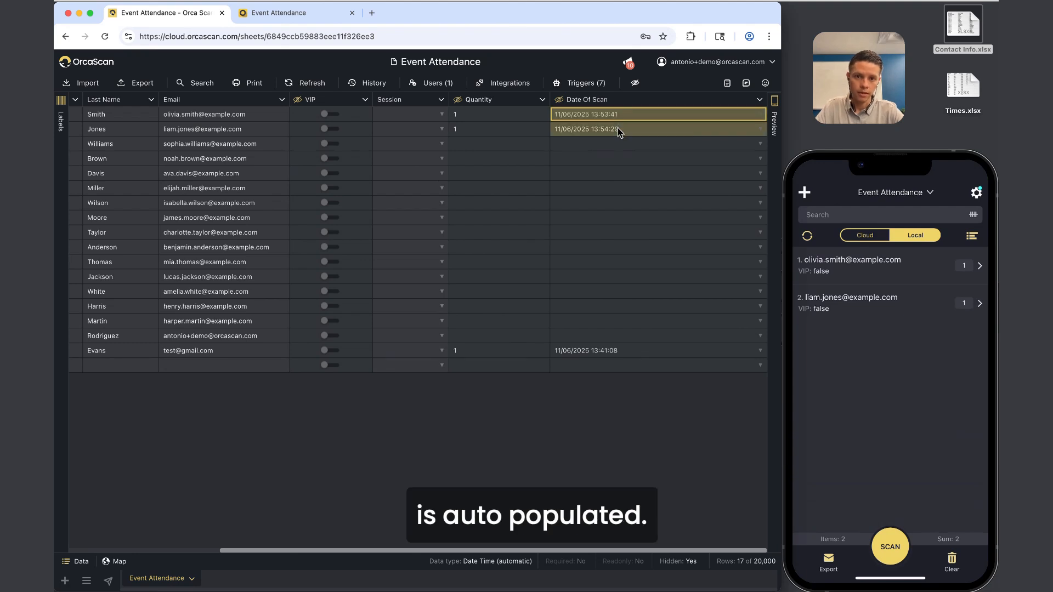
pyautogui.click(633, 354)
pyautogui.hscroll(-5, 628, 354)
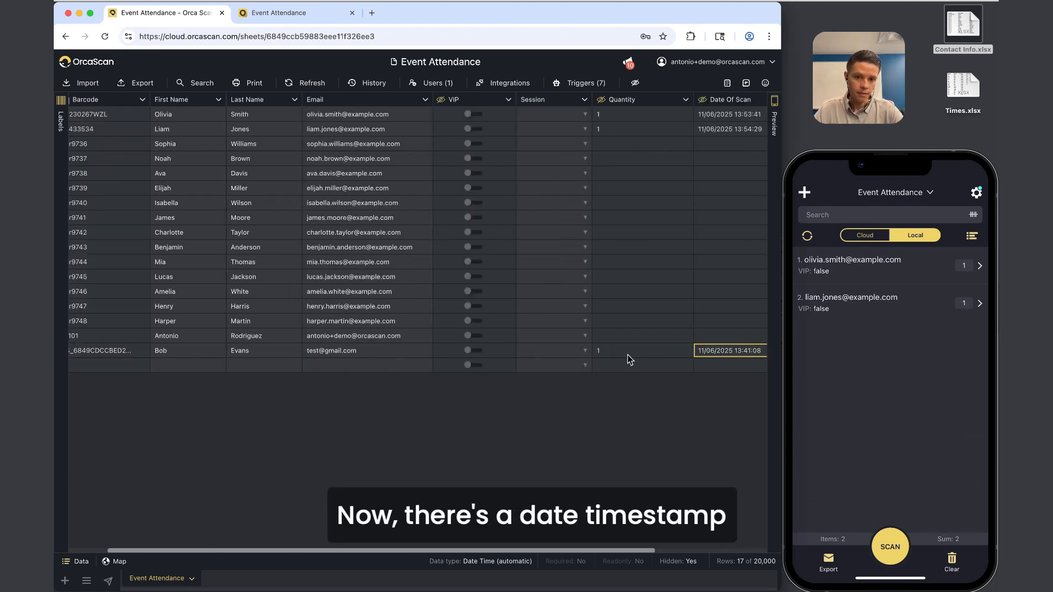
pyautogui.moveTo(165, 354); pyautogui.dragTo(354, 354)
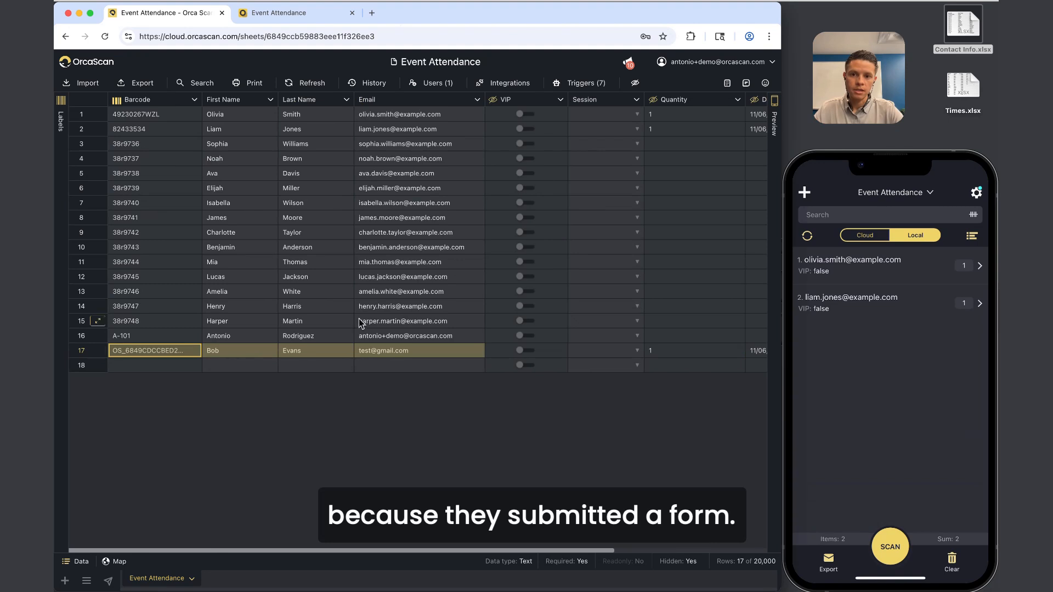
# Compare the sign-up form with the sheet and inspect the Date Of Scan column options unchanged.
pyautogui.click(293, 13)
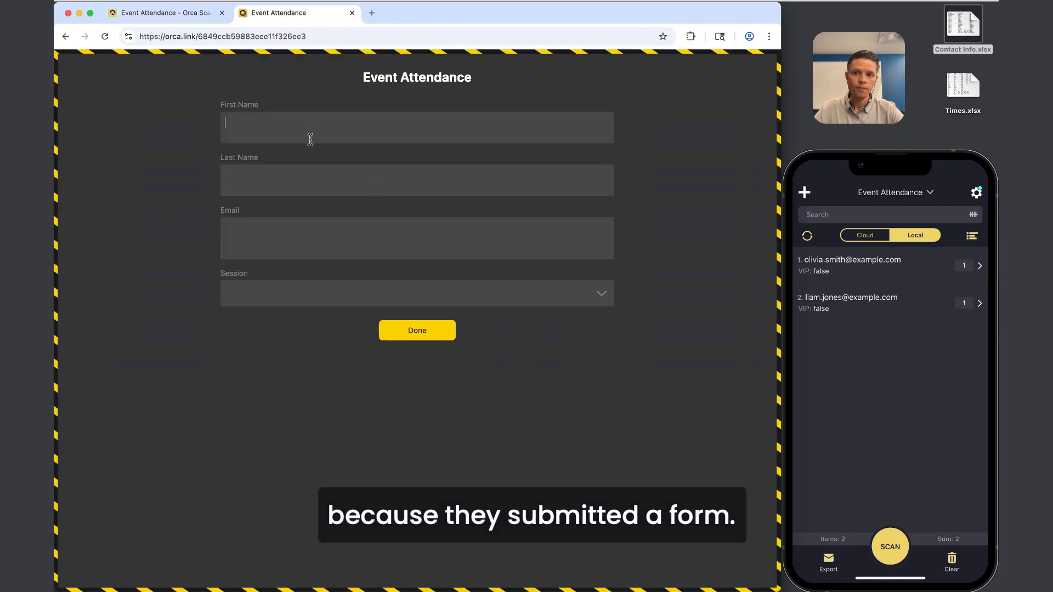
pyautogui.click(175, 14)
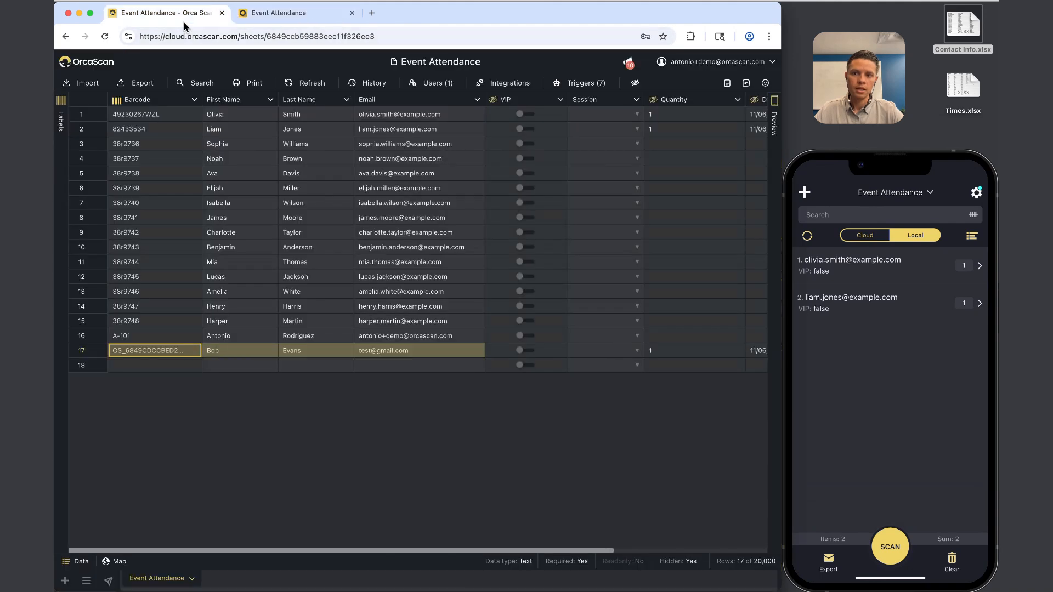
pyautogui.hscroll(3, 476, 214)
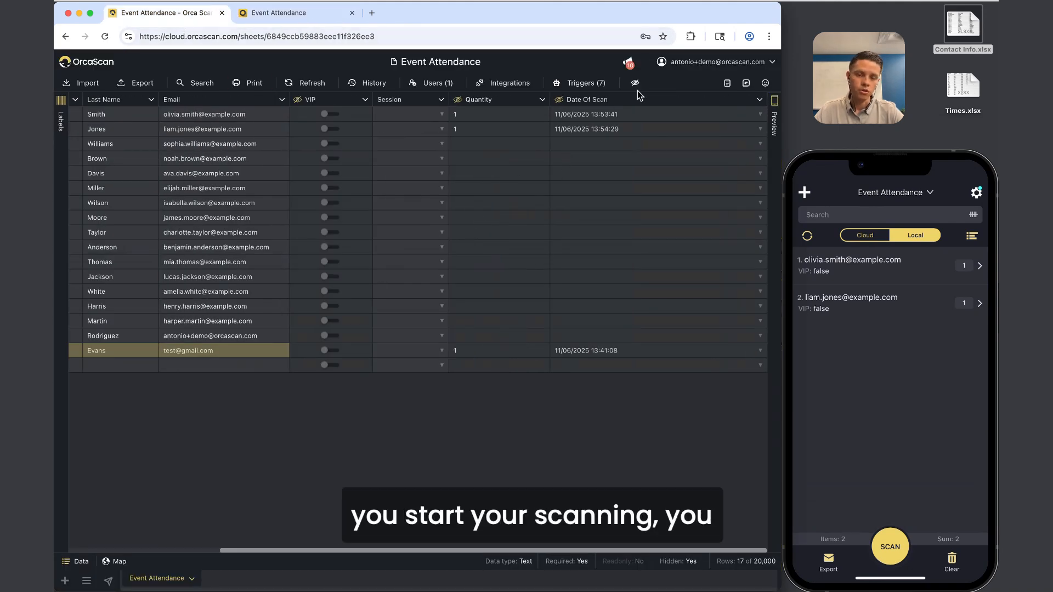
pyautogui.click(606, 99)
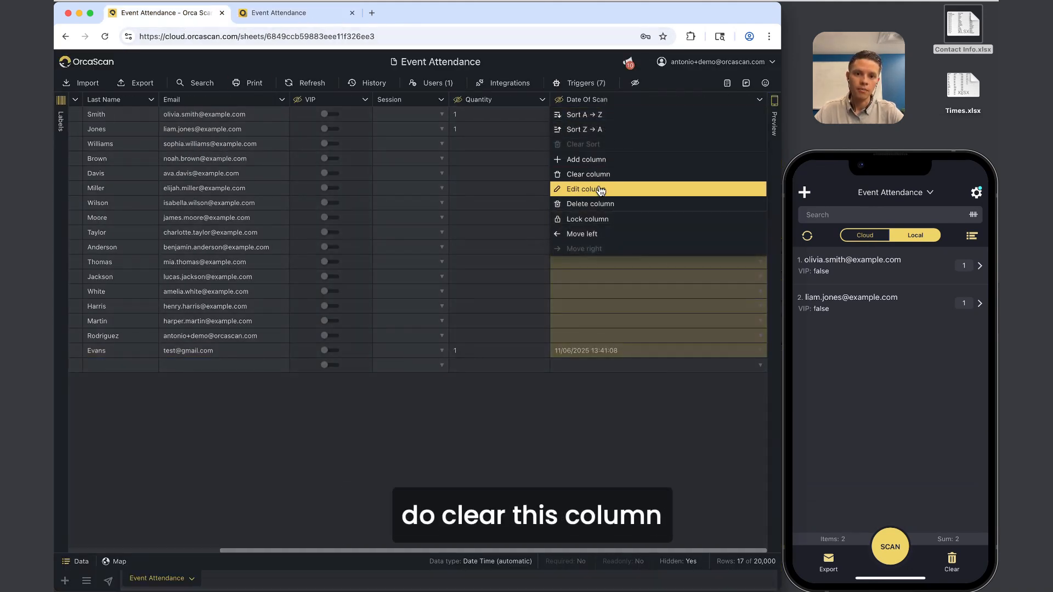
pyautogui.click(582, 313)
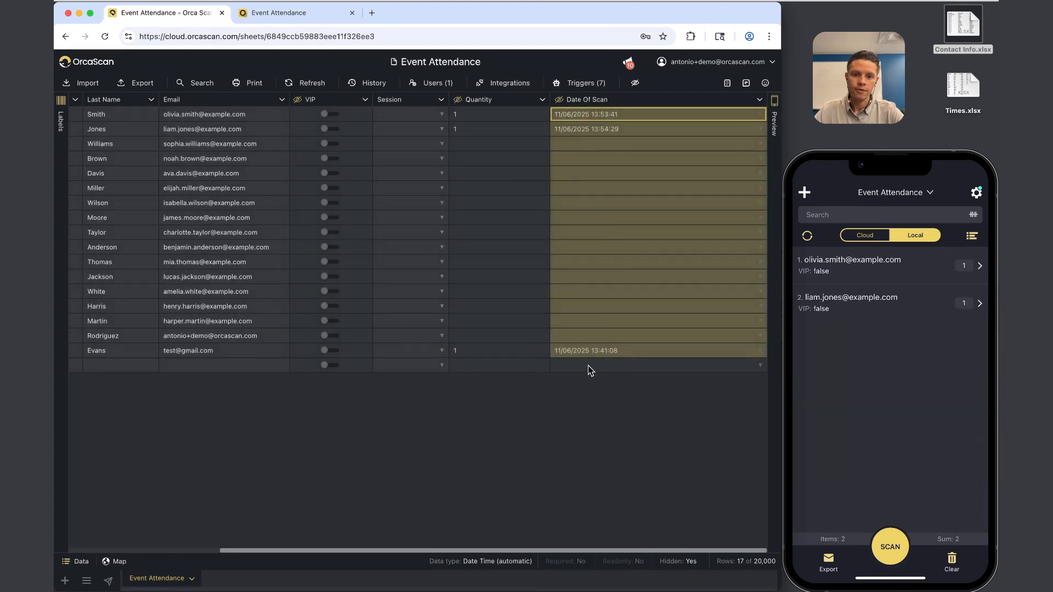
pyautogui.click(579, 349)
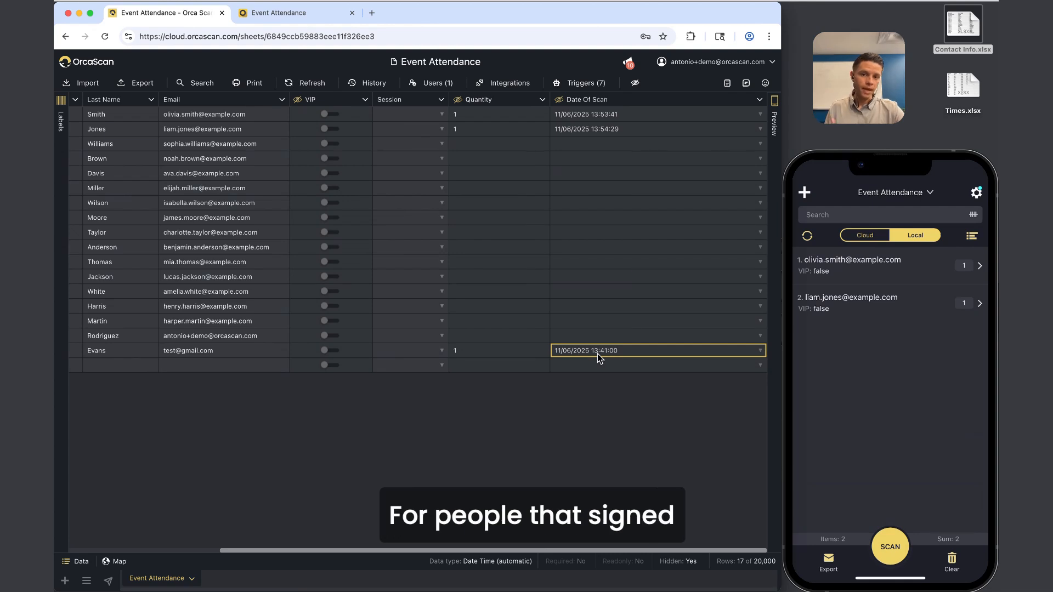
pyautogui.click(288, 15)
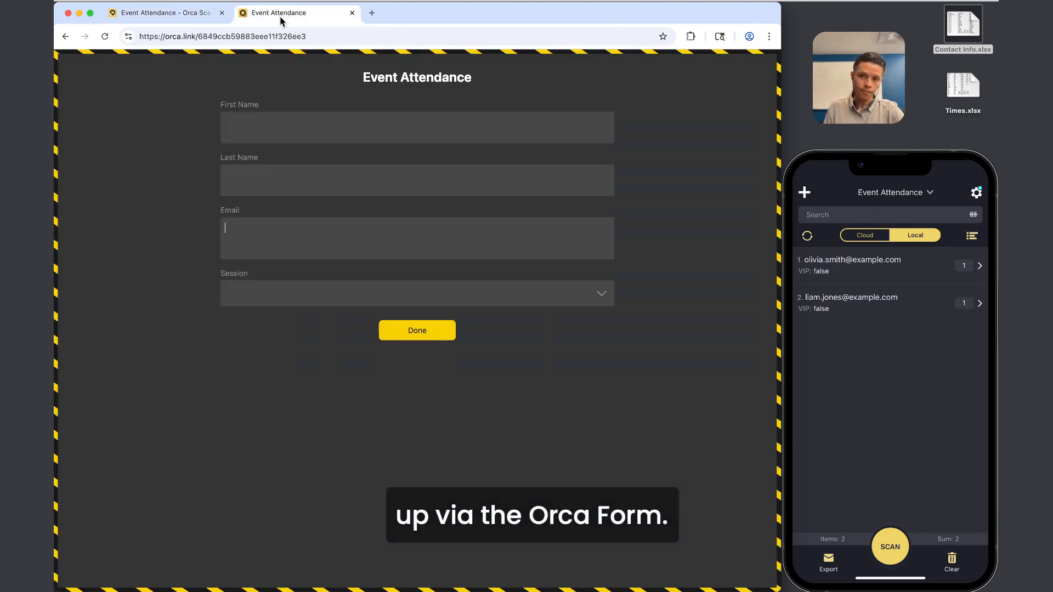
pyautogui.click(156, 14)
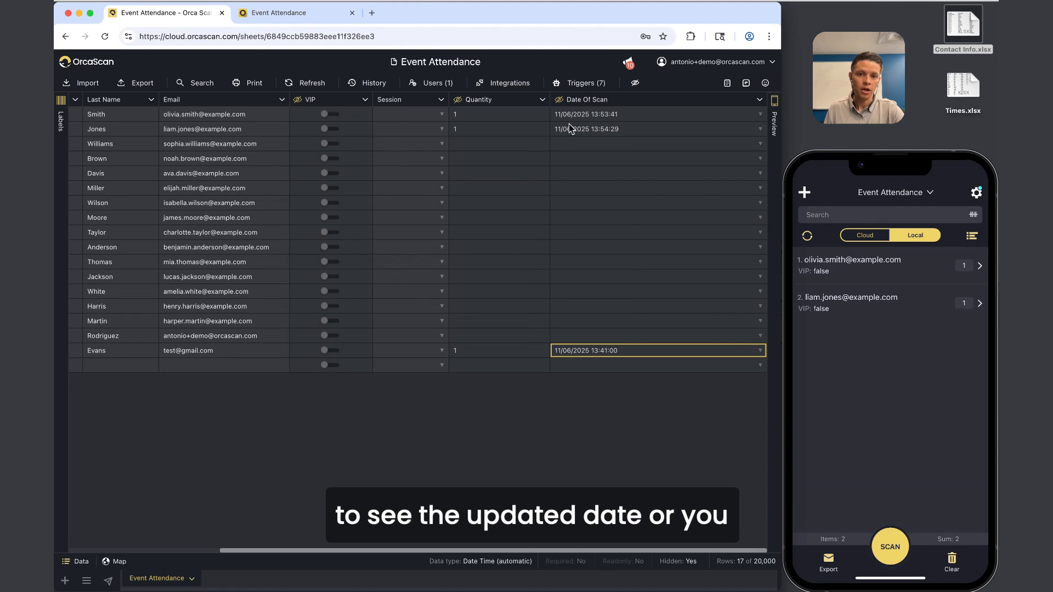
# Recheck row 1's scan timestamp and the column options, then select row 3's barcode.
pyautogui.click(601, 117)
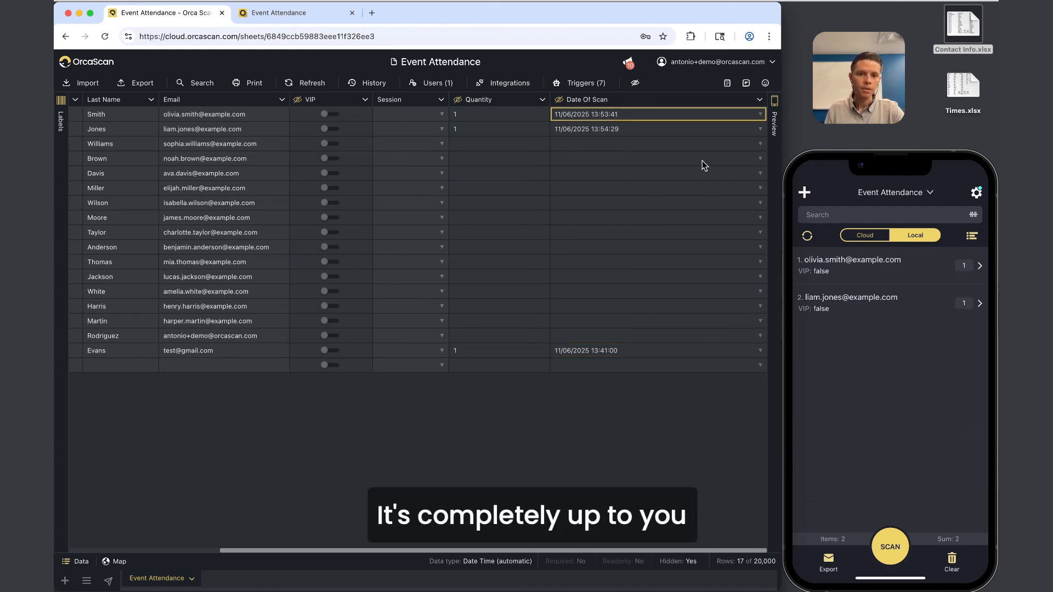
pyautogui.click(633, 100)
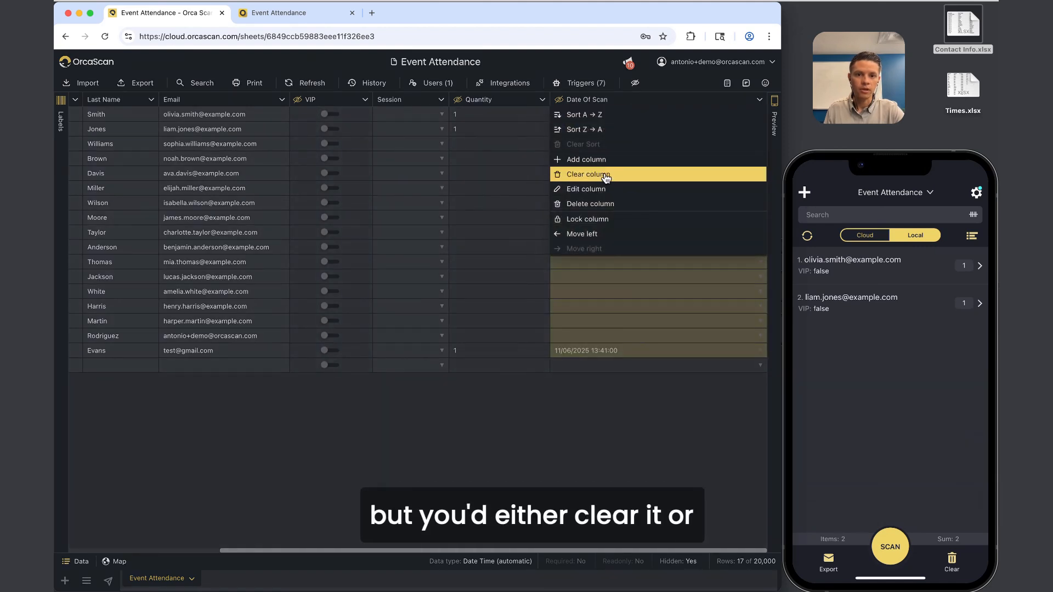
pyautogui.click(610, 349)
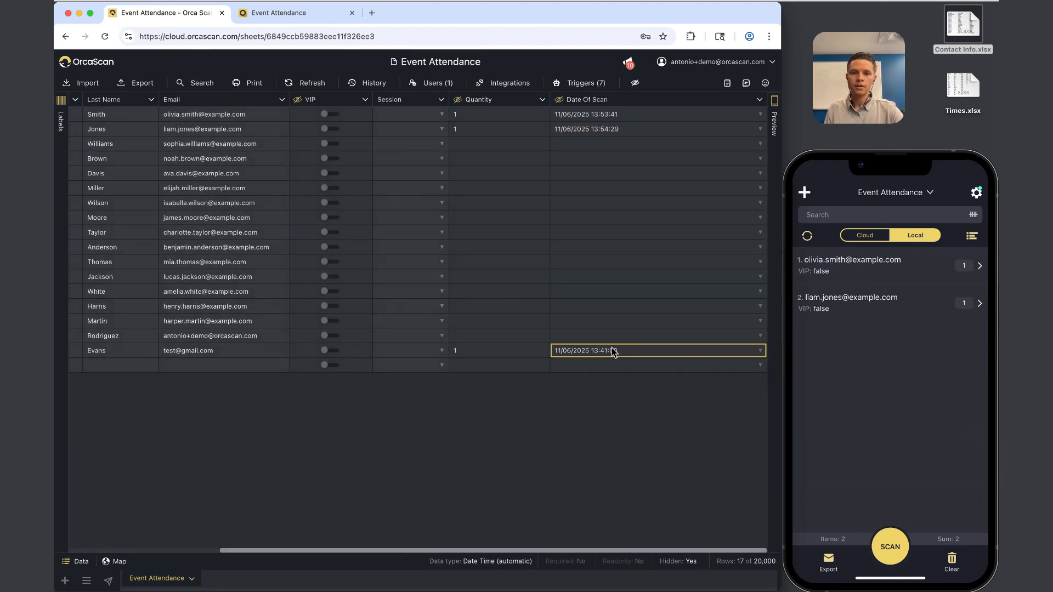
pyautogui.hscroll(-3, 611, 348)
pyautogui.hscroll(5, 611, 348)
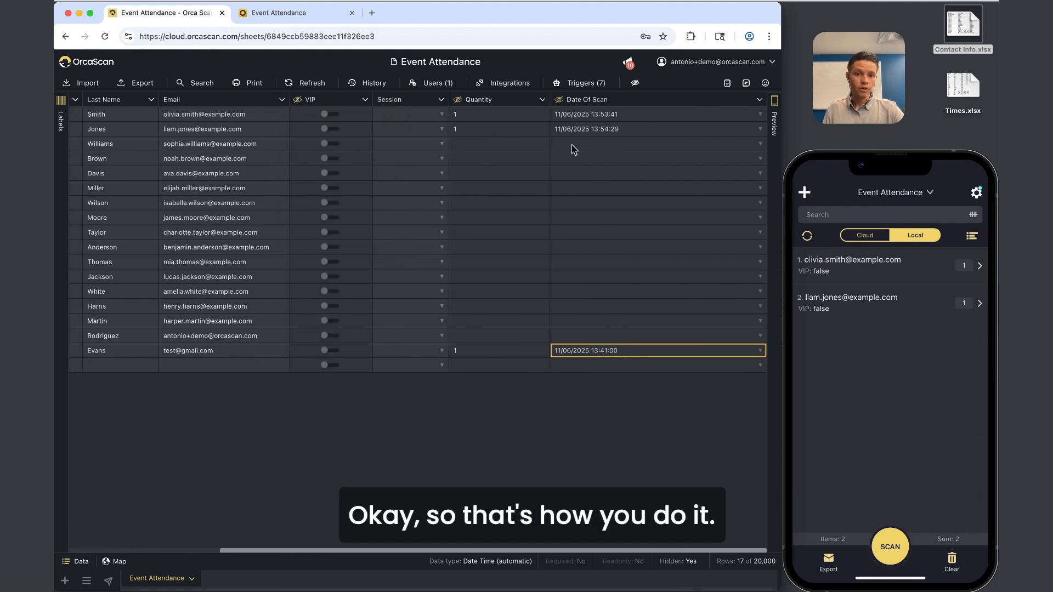
pyautogui.hscroll(-6, 571, 144)
pyautogui.click(137, 142)
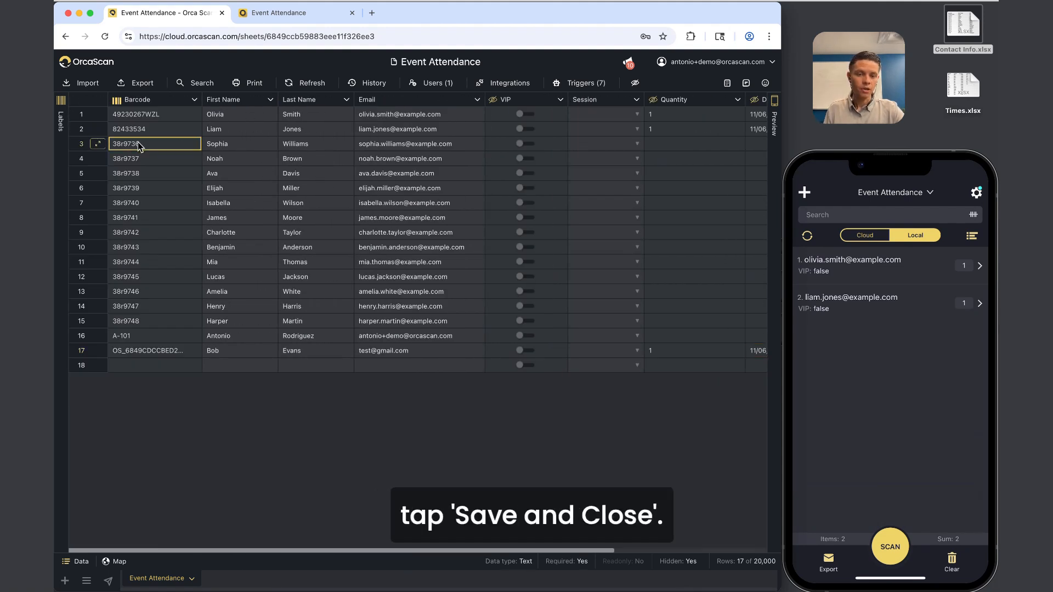
pyautogui.hscroll(6, 400, 183)
# Switch on Continuous scan in the phone app and open row 3's QR label preview.
pyautogui.click(614, 131)
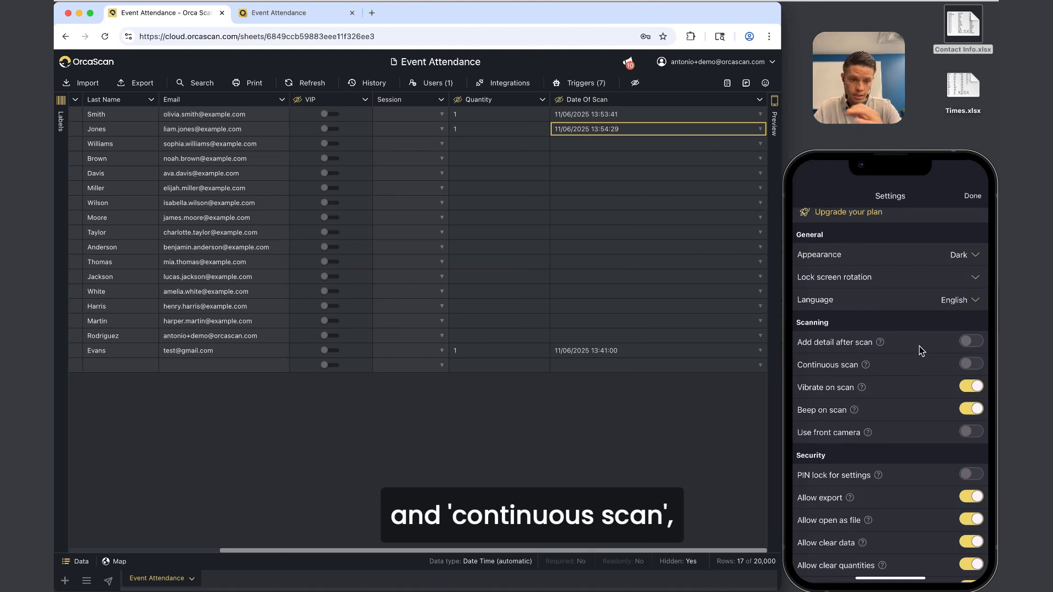
pyautogui.click(968, 366)
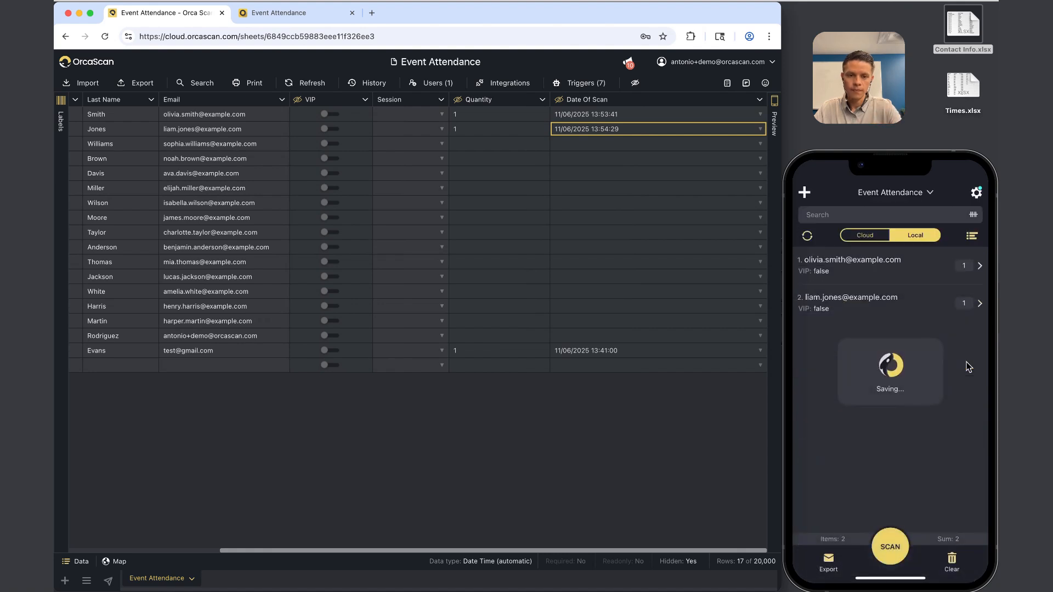
pyautogui.hscroll(-4, 478, 166)
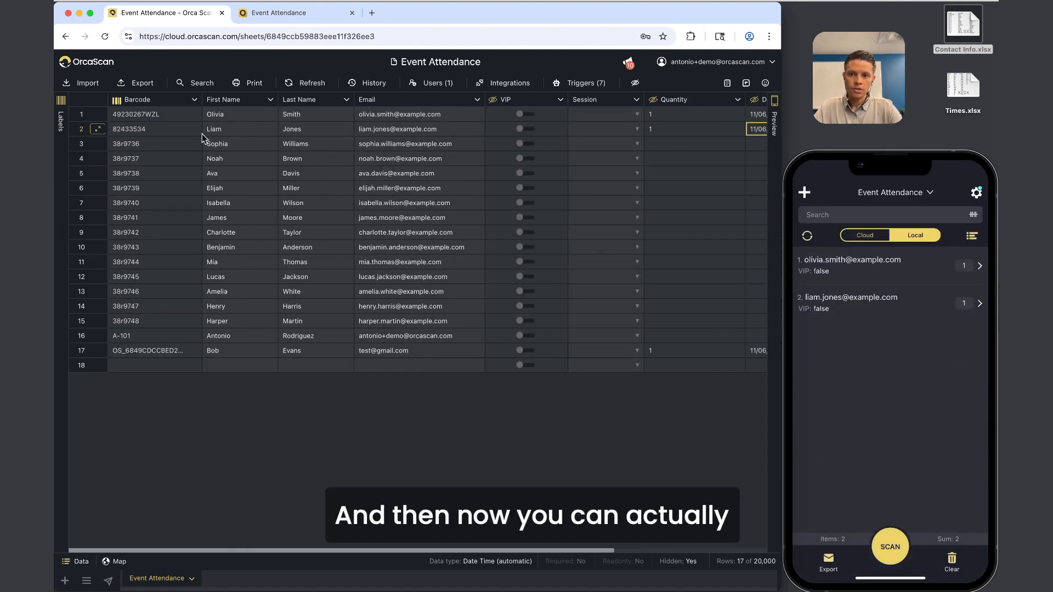
pyautogui.click(154, 143)
pyautogui.click(66, 149)
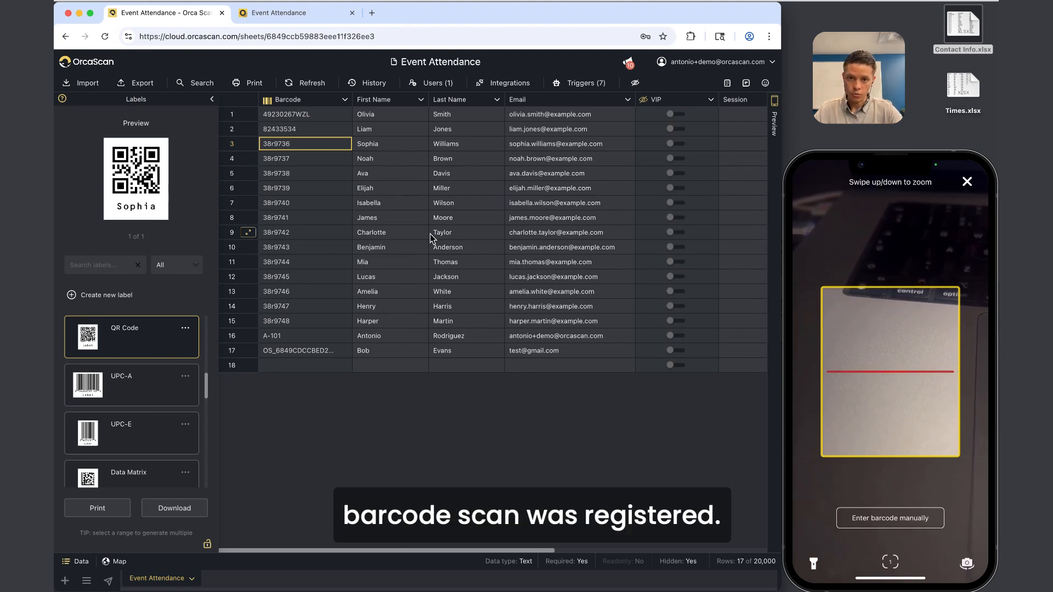
# Preview the QR labels for rows 4, 5 and Elijah's row, then close the Print labels panel.
pyautogui.click(328, 158)
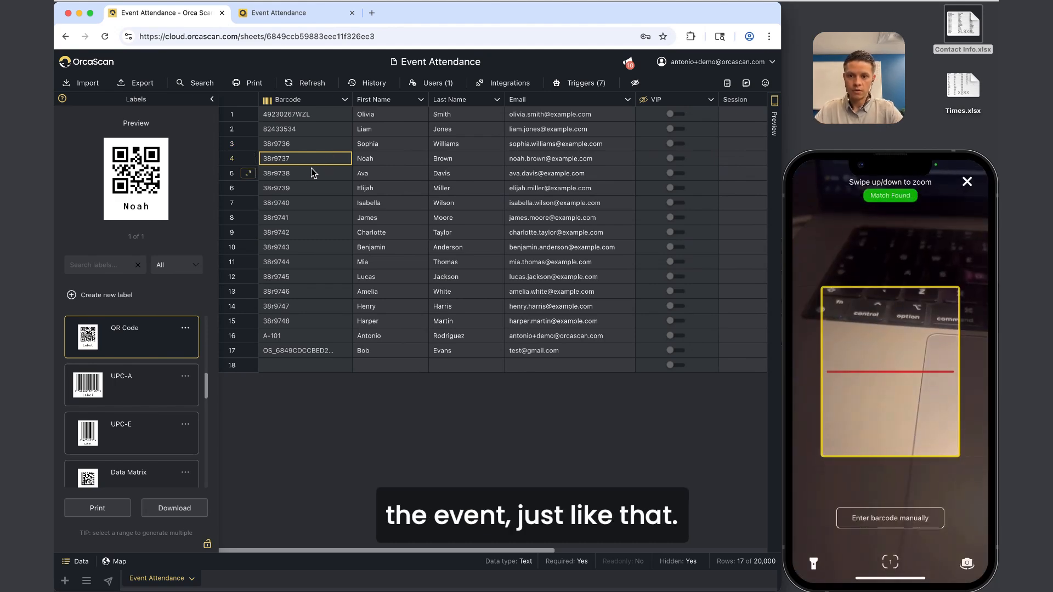
pyautogui.click(313, 172)
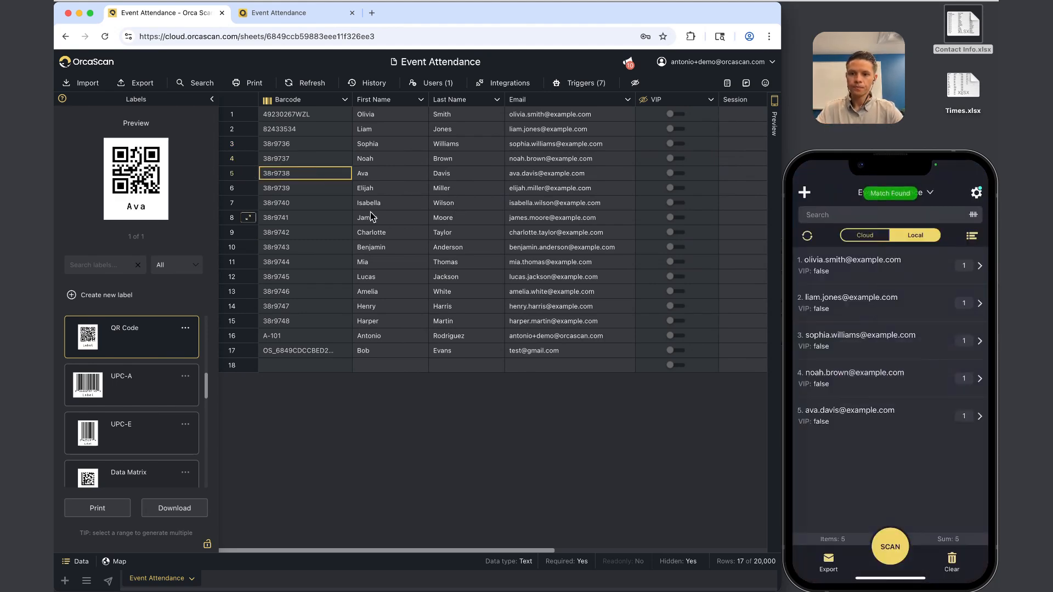
pyautogui.click(317, 192)
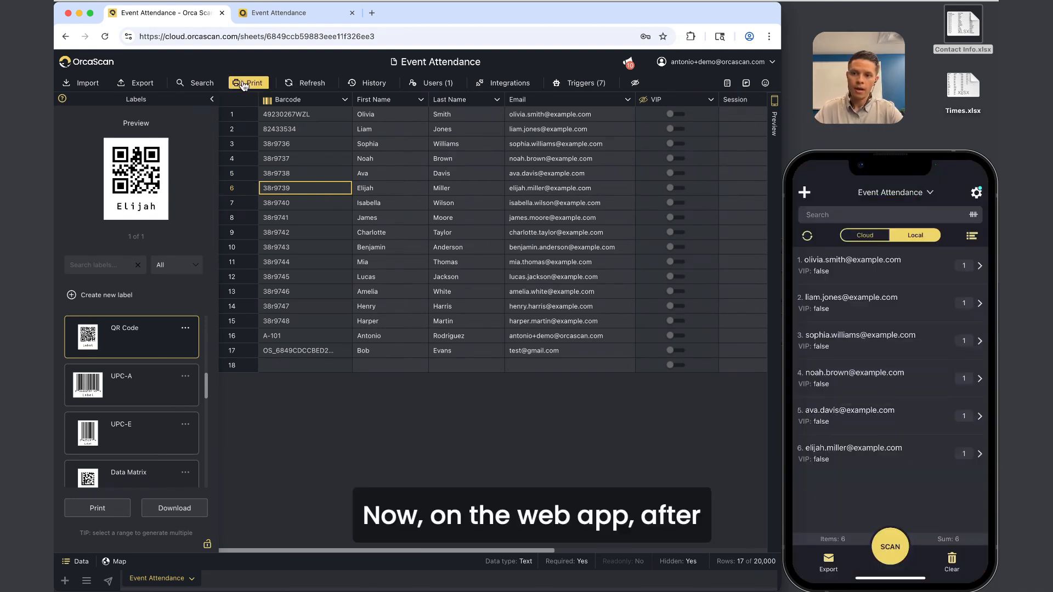
pyautogui.click(244, 85)
# Refresh the sheet and check the six attendees' Date Of Scan timestamps, including Smith's and Miller's.
pyautogui.click(301, 85)
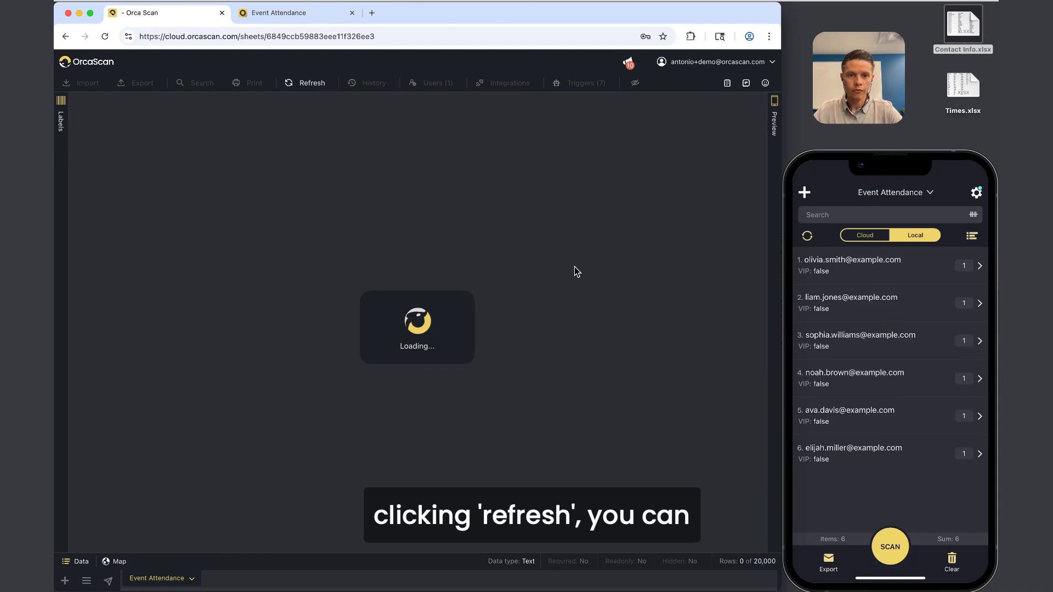
pyautogui.moveTo(589, 188); pyautogui.dragTo(622, 116)
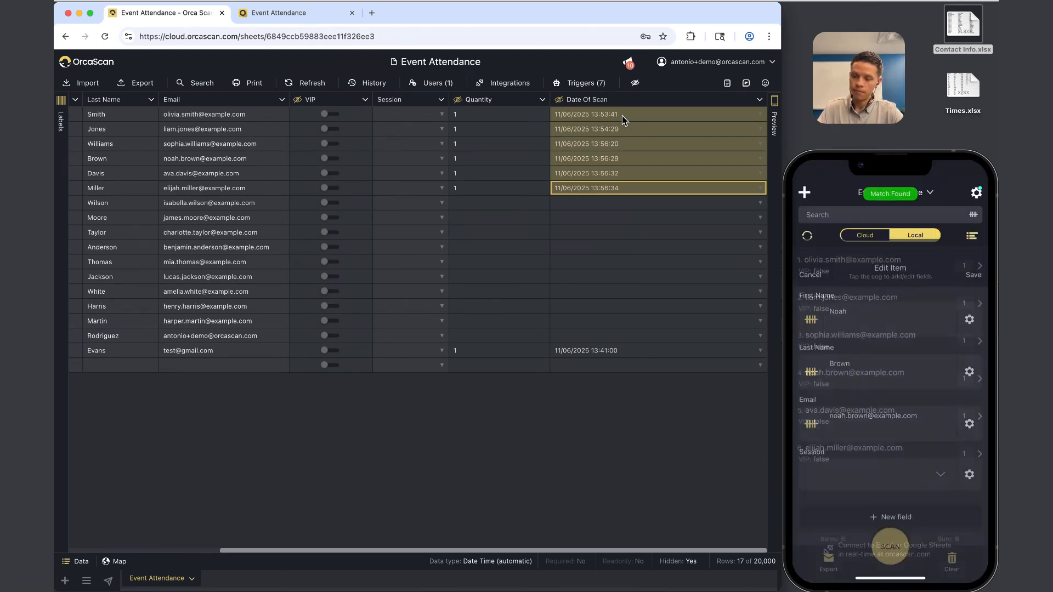
pyautogui.click(977, 194)
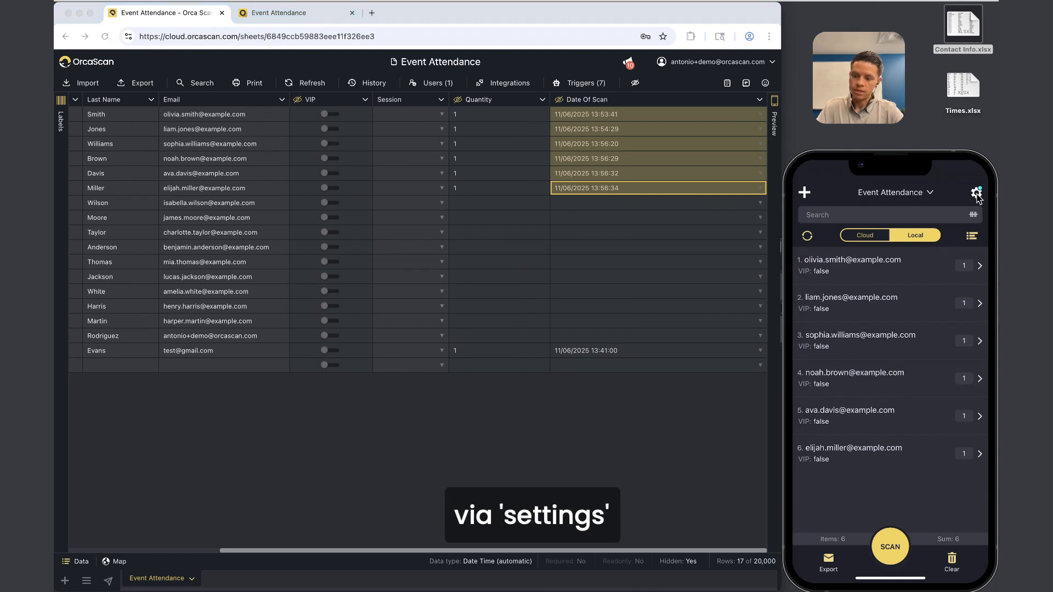
pyautogui.click(977, 195)
pyautogui.scroll(-5, 978, 199)
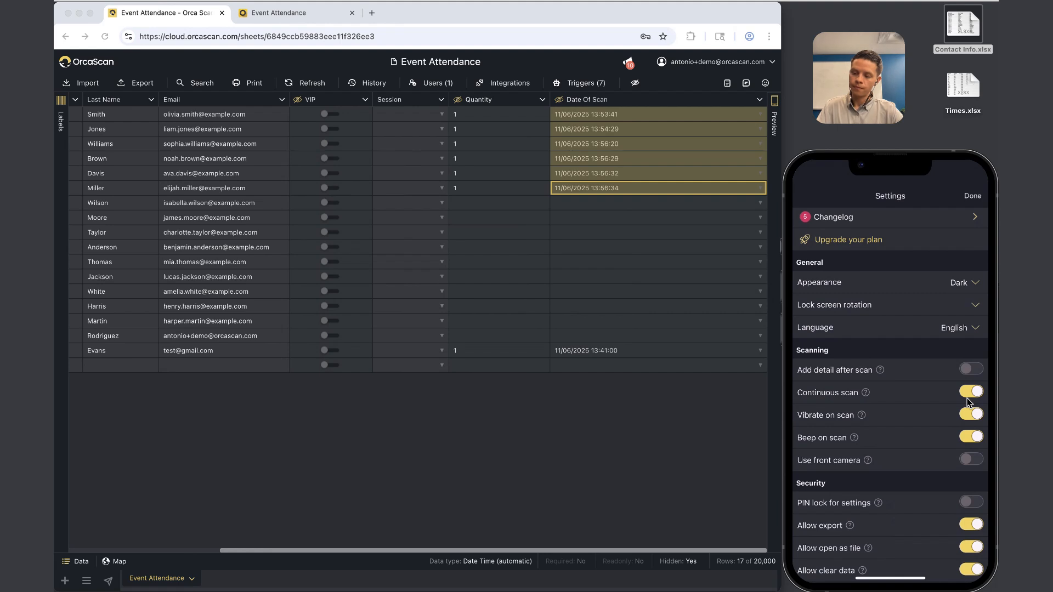
pyautogui.hscroll(-5, 452, 235)
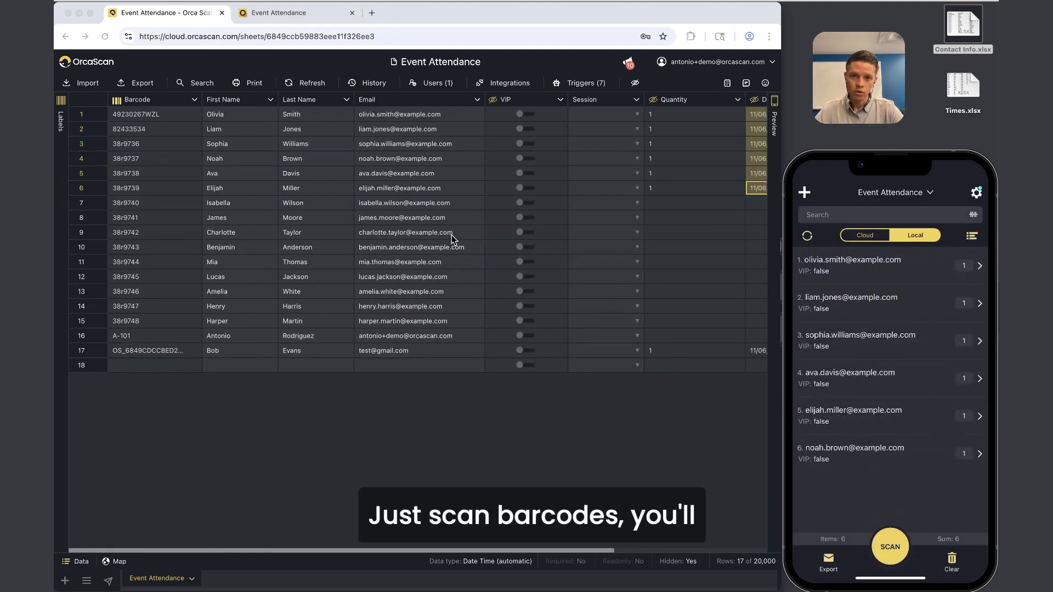
pyautogui.hscroll(5, 452, 235)
pyautogui.click(613, 115)
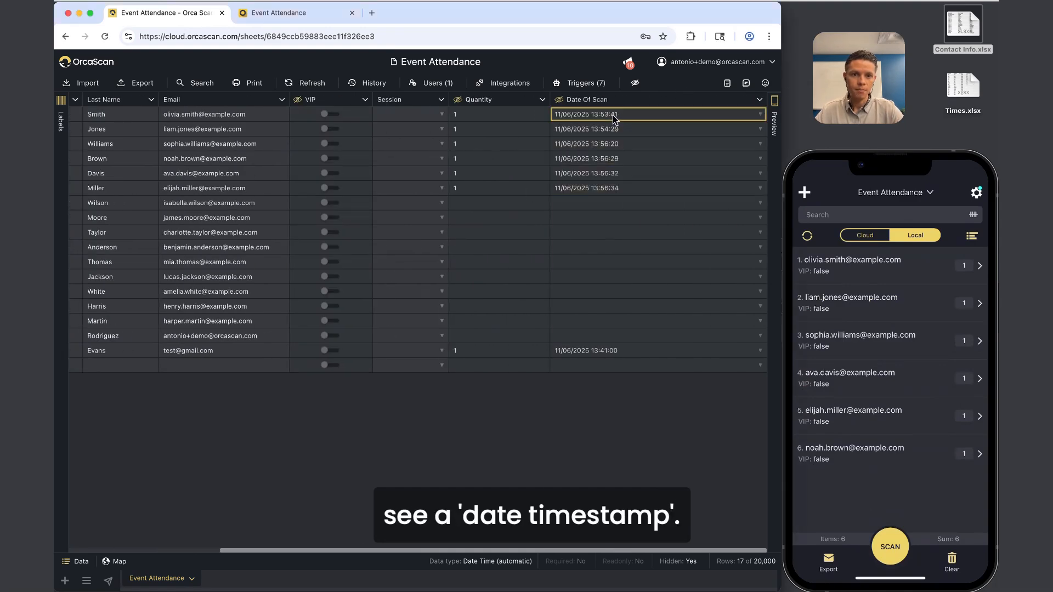
pyautogui.click(615, 188)
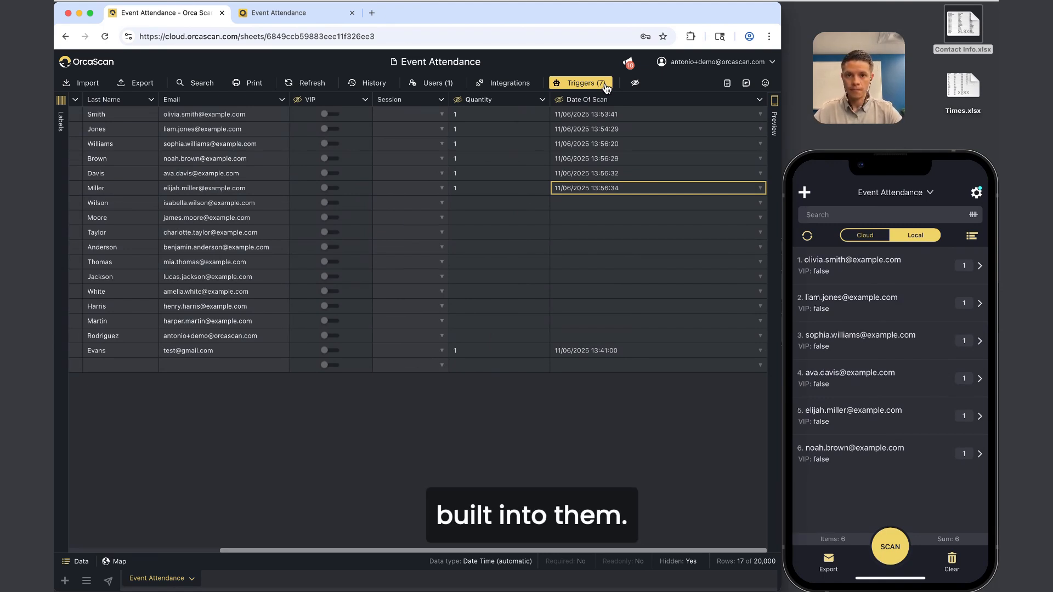
pyautogui.click(502, 102)
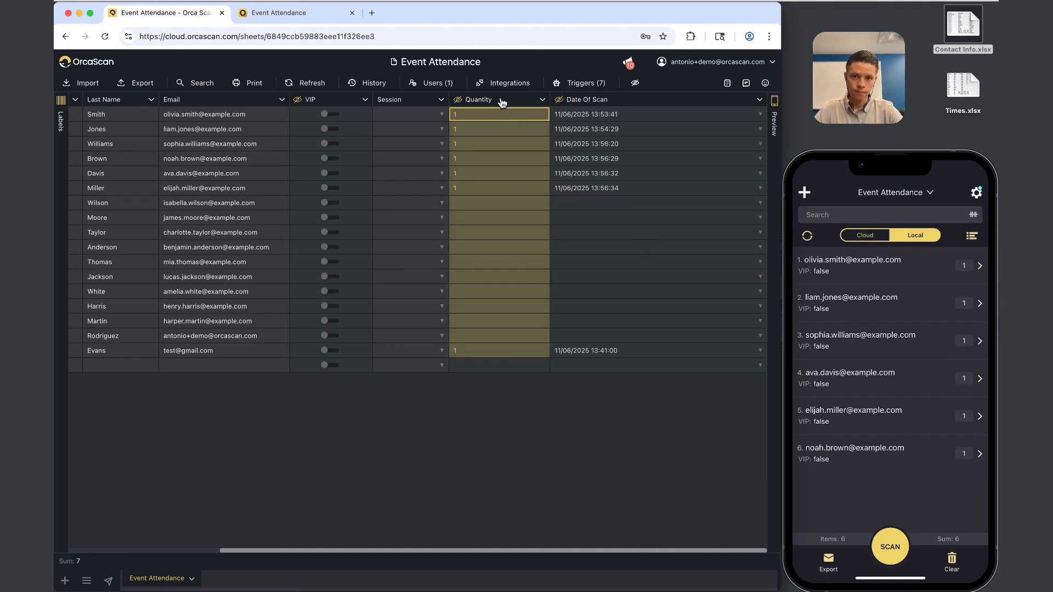
pyautogui.moveTo(473, 116); pyautogui.dragTo(466, 188)
pyautogui.click(466, 188)
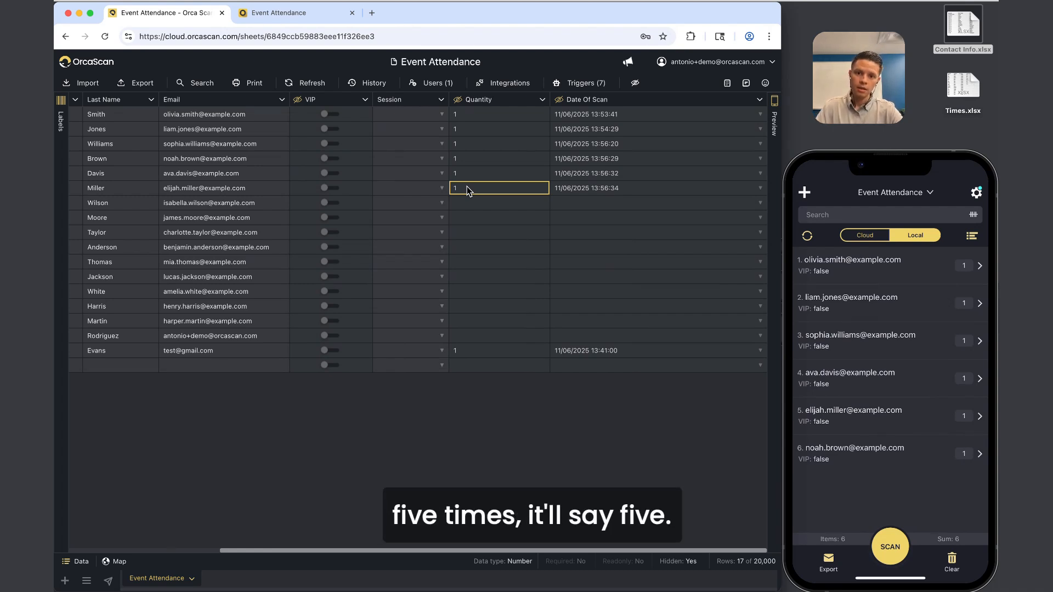
pyautogui.moveTo(461, 117); pyautogui.dragTo(463, 186)
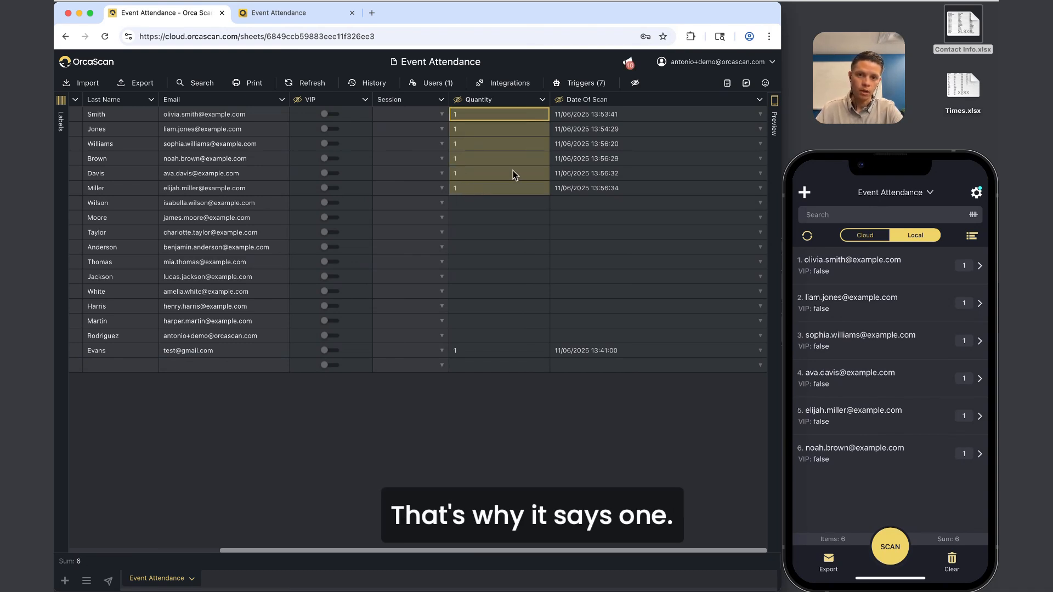
pyautogui.rightClick(476, 103)
pyautogui.click(485, 190)
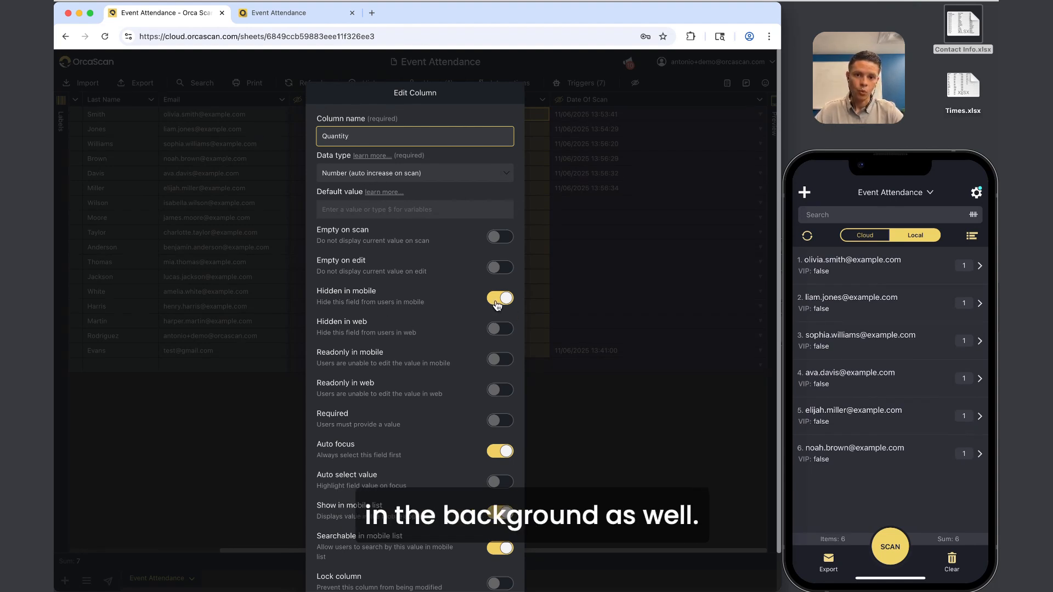
pyautogui.scroll(-2, 485, 476)
pyautogui.click(475, 574)
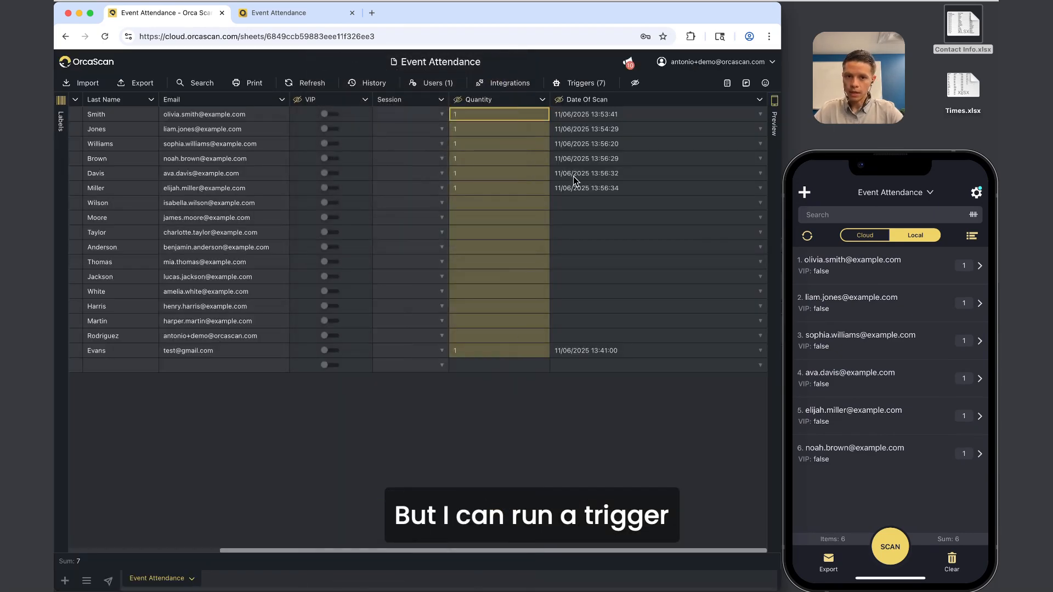
# Open the 'If scanned in already, reject' trigger, keeping Is Greater Than and the Notify Me action.
pyautogui.click(591, 82)
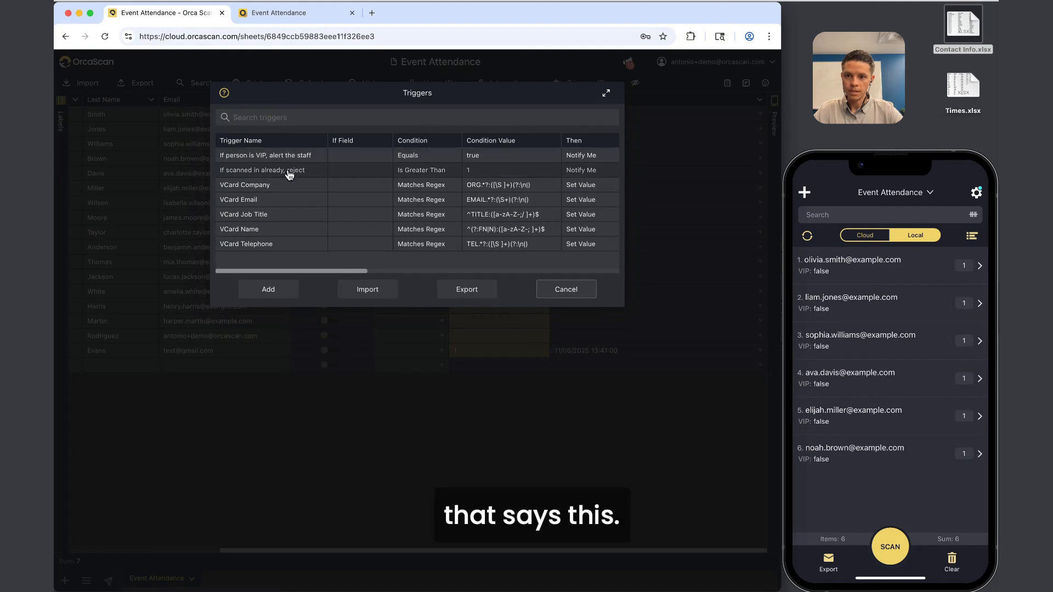
pyautogui.click(288, 175)
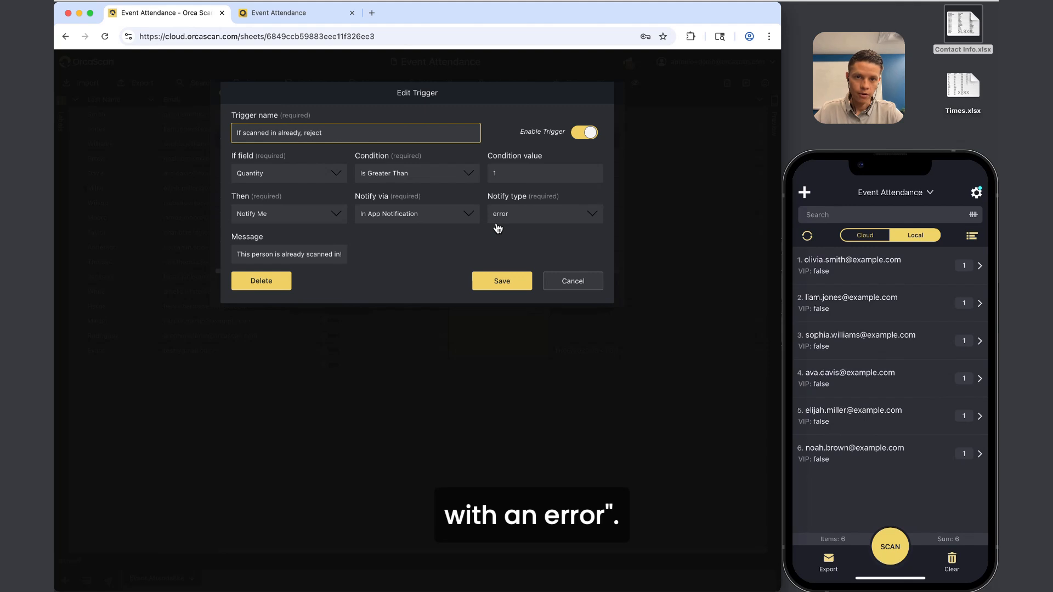
pyautogui.click(291, 174)
pyautogui.click(405, 176)
pyautogui.click(450, 174)
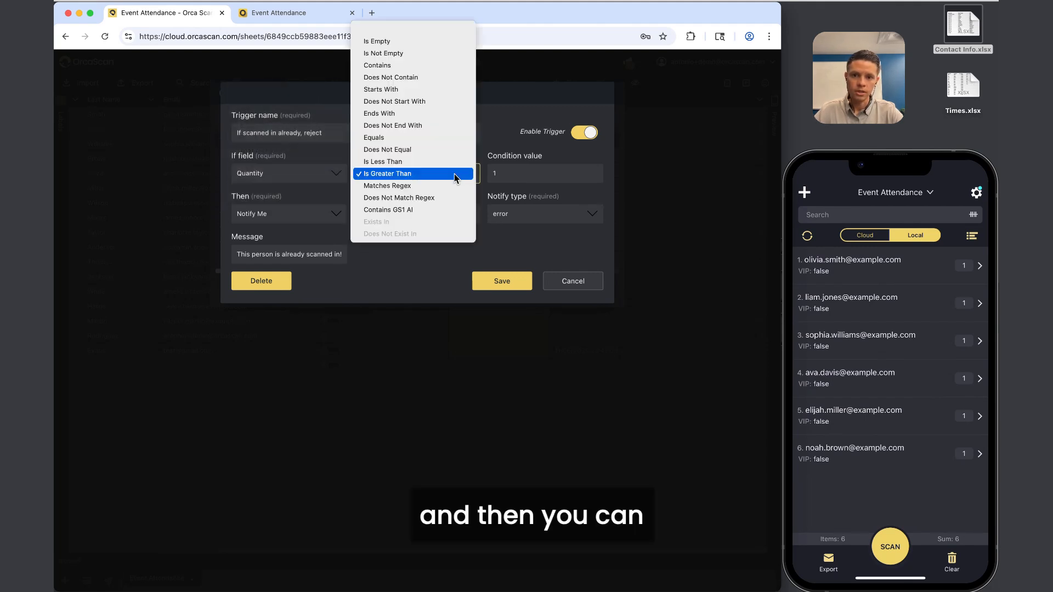
pyautogui.click(450, 173)
pyautogui.click(315, 214)
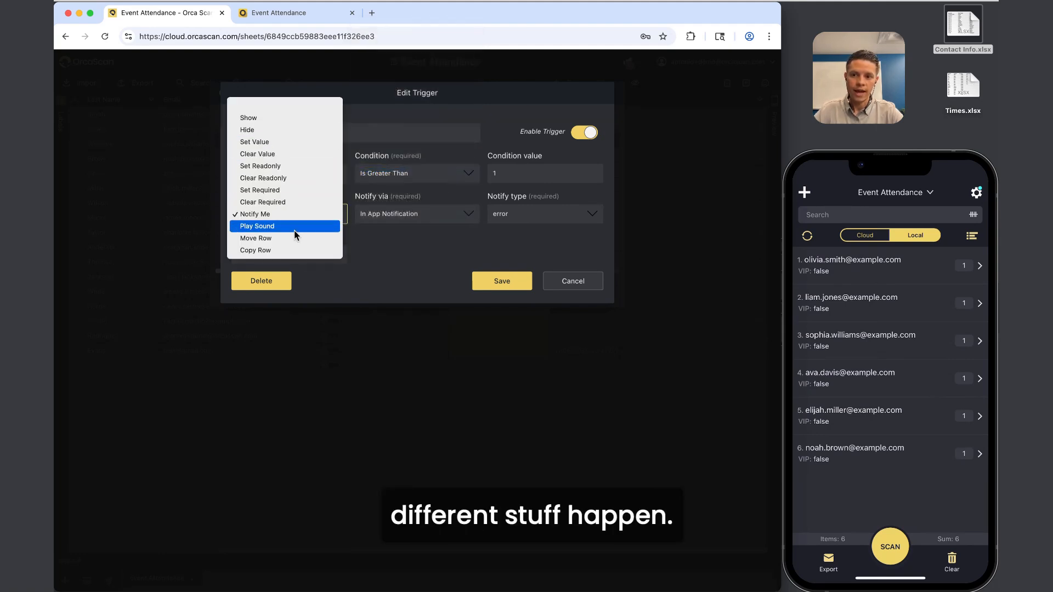
pyautogui.click(378, 232)
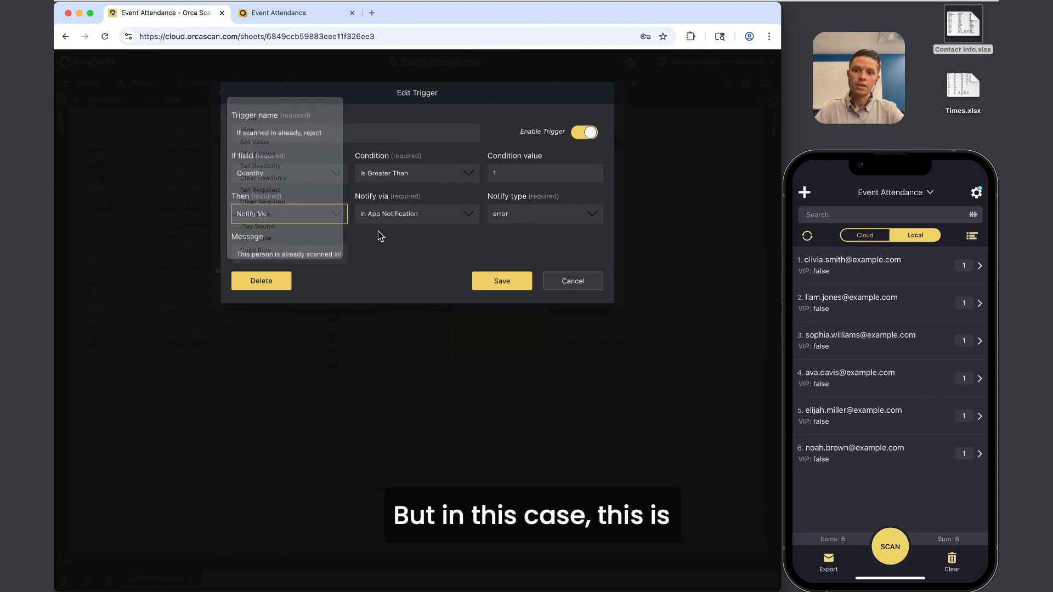
# Switch the trigger's notification to In App Dialog, save it and close the triggers list.
pyautogui.click(411, 213)
pyautogui.click(412, 233)
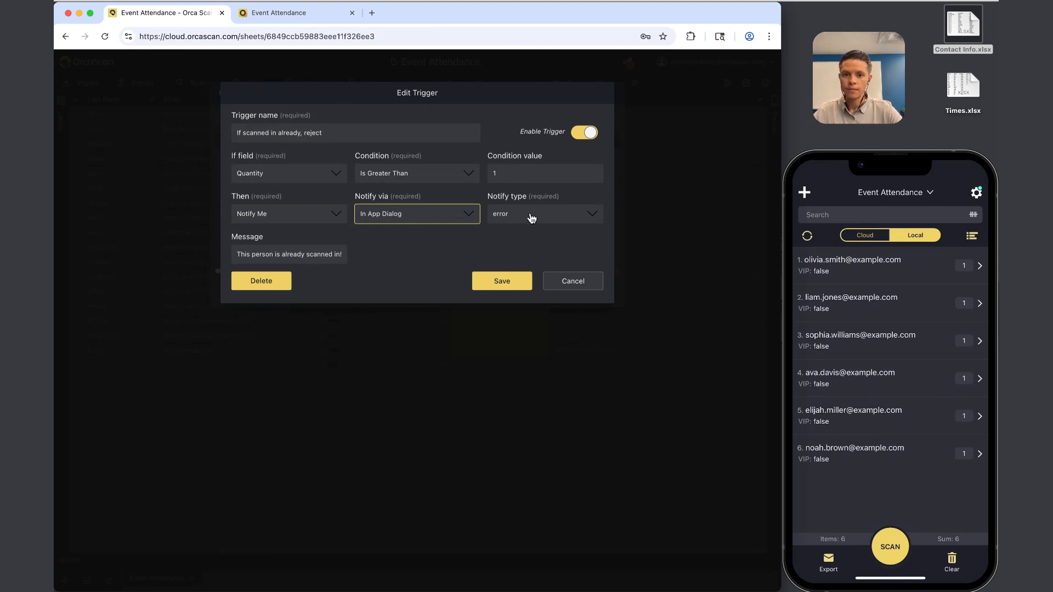
pyautogui.click(300, 219)
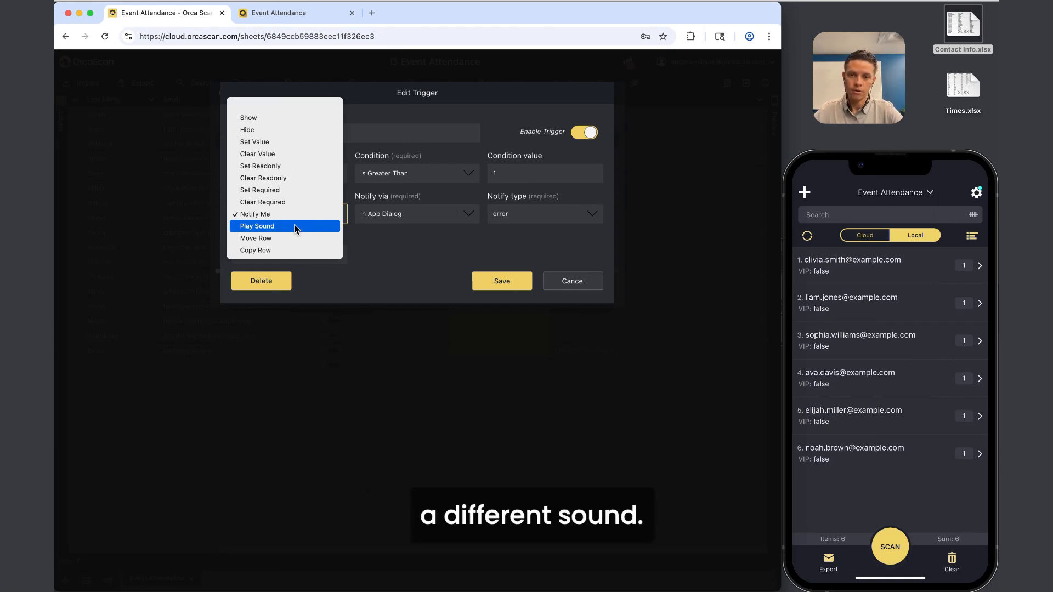
pyautogui.click(417, 236)
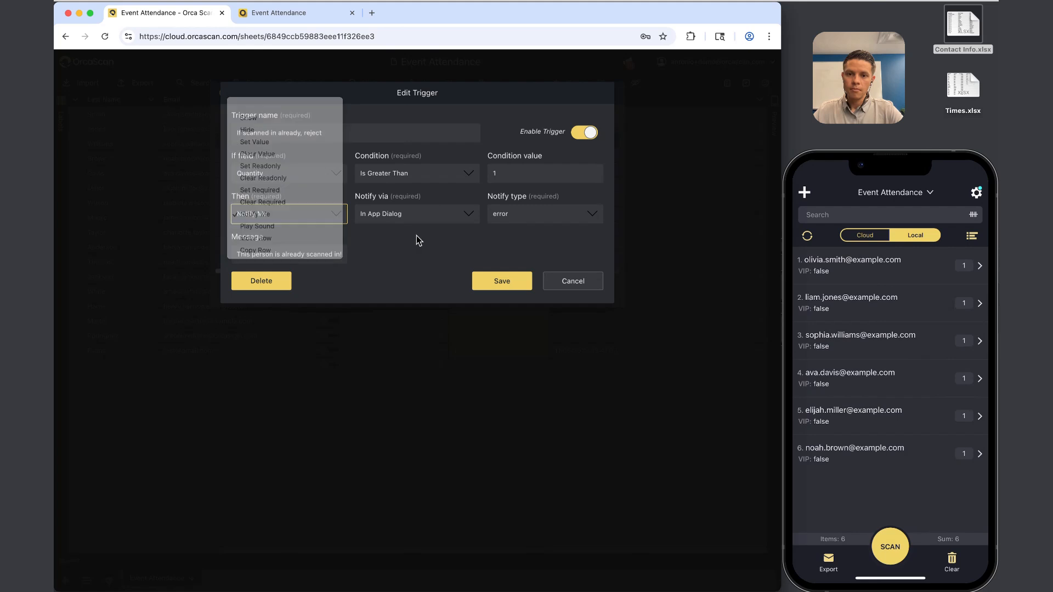
pyautogui.click(496, 285)
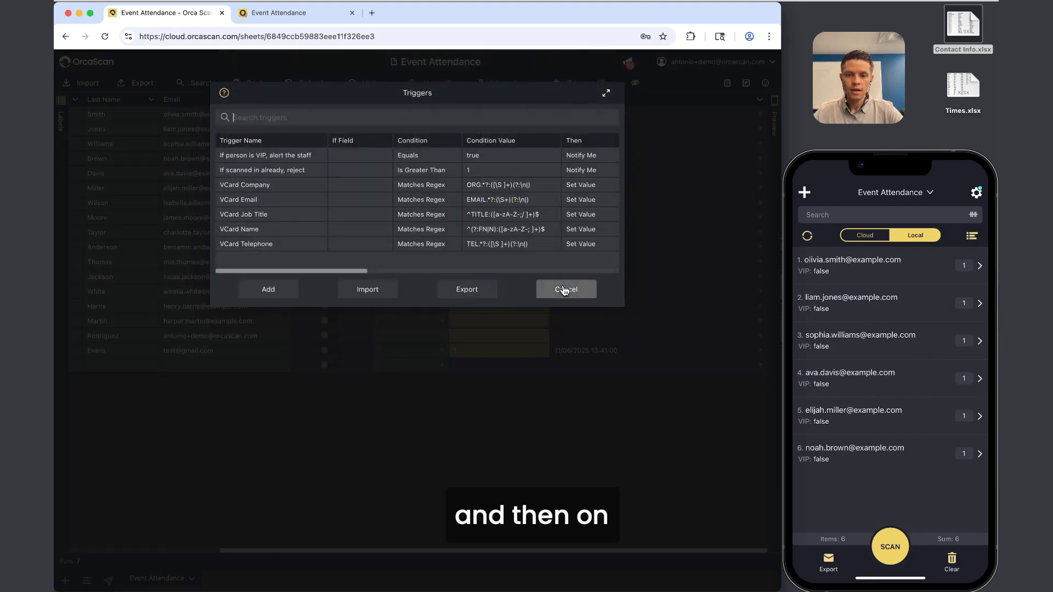
pyautogui.click(569, 289)
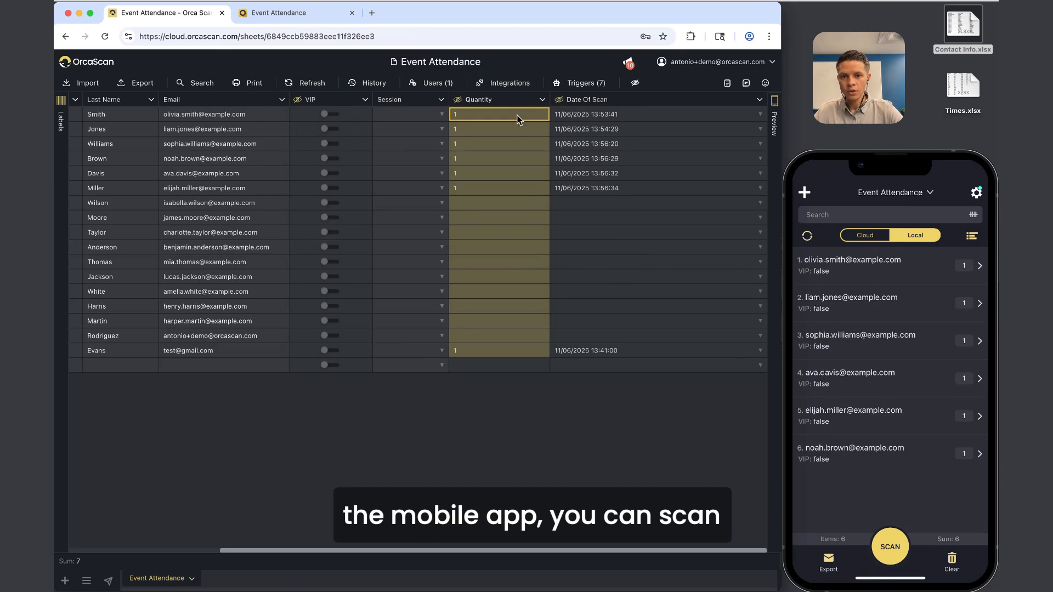
# Select Olivia's barcode in row 1 and show her QR label preview beside the sheet.
pyautogui.hscroll(-5, 472, 115)
pyautogui.click(129, 114)
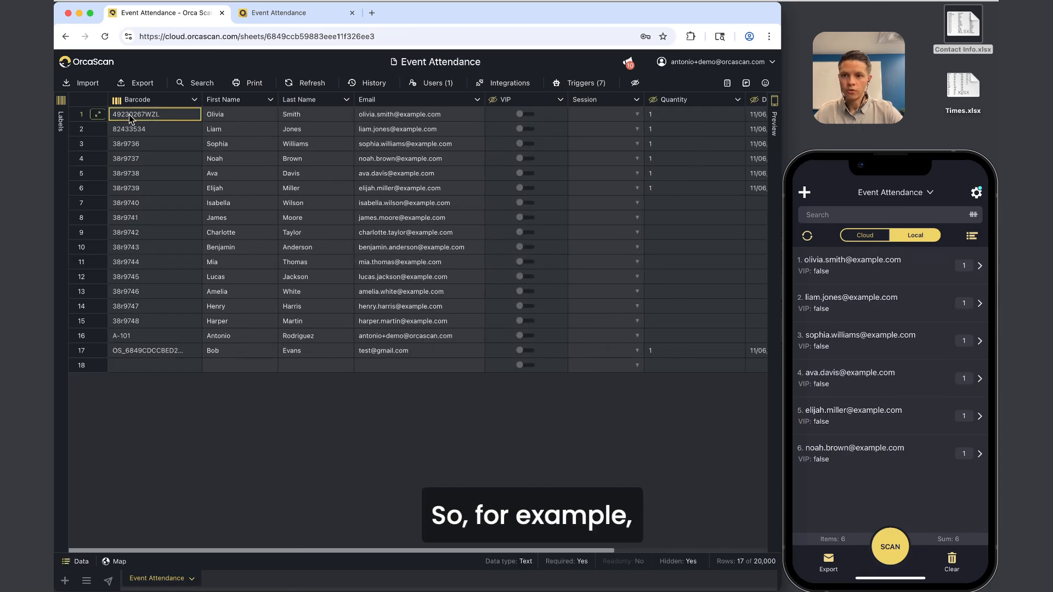
pyautogui.click(61, 121)
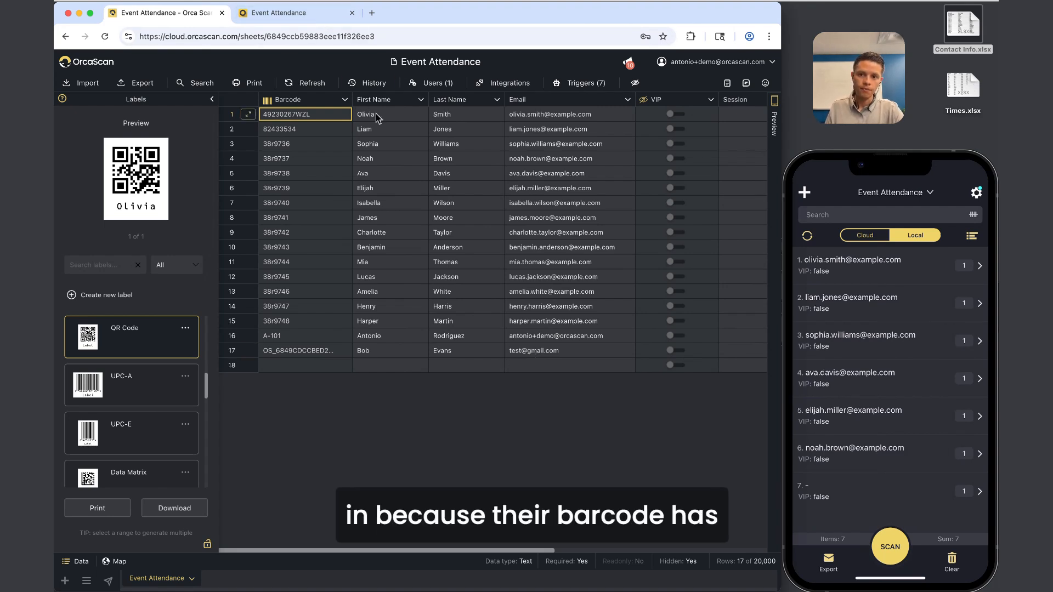
pyautogui.hscroll(10, 384, 118)
pyautogui.hscroll(-10, 480, 113)
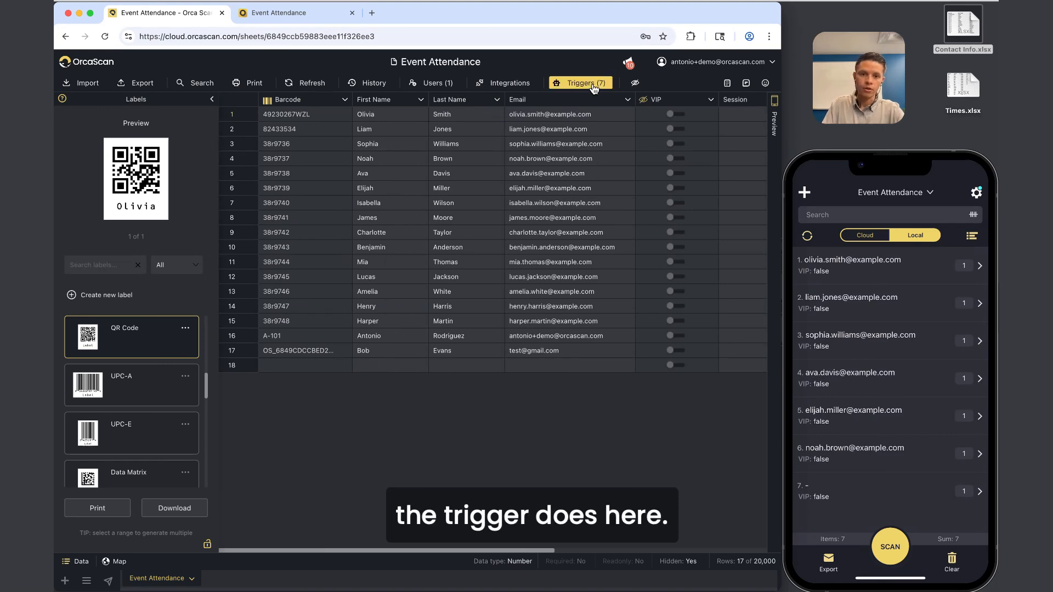
pyautogui.click(571, 83)
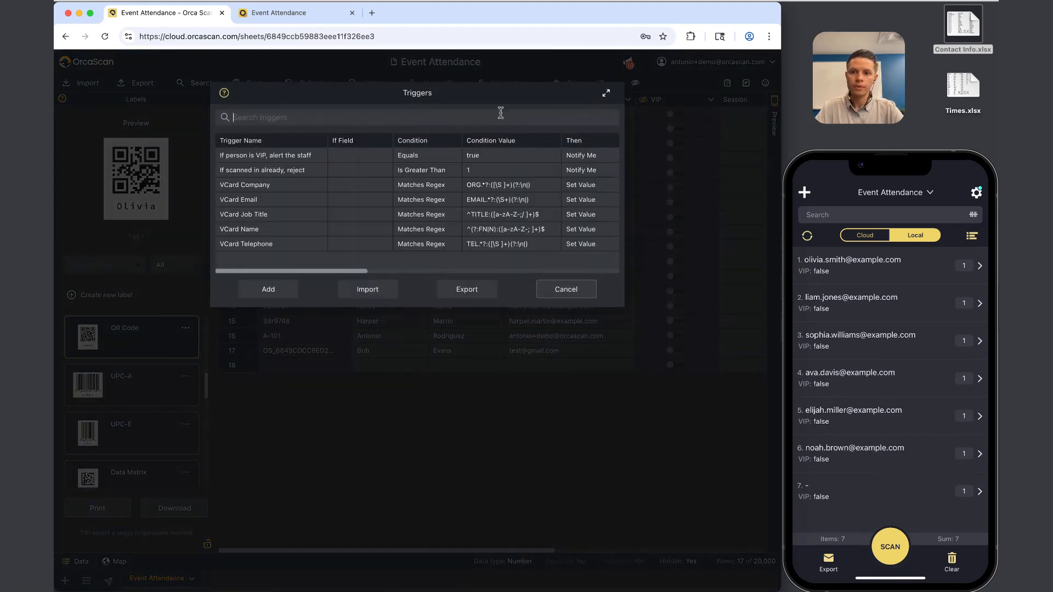
# Disable the 'If scanned in already, reject' trigger and save it.
pyautogui.click(295, 170)
pyautogui.click(584, 133)
pyautogui.click(519, 281)
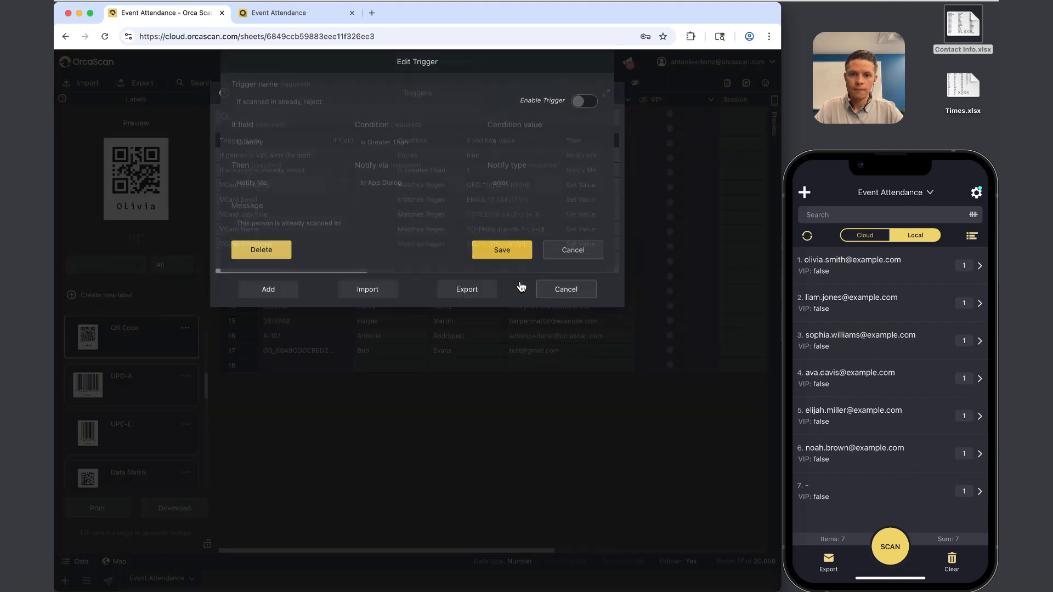
# Disable the 'If person is VIP, alert the staff' trigger, save it and close the triggers list.
pyautogui.click(302, 162)
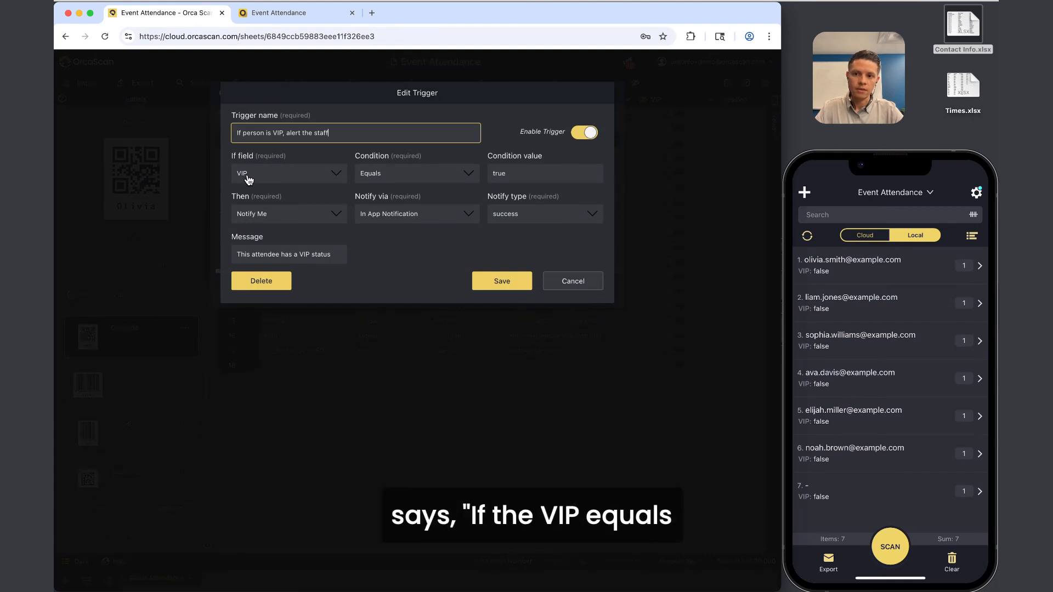
pyautogui.click(519, 174)
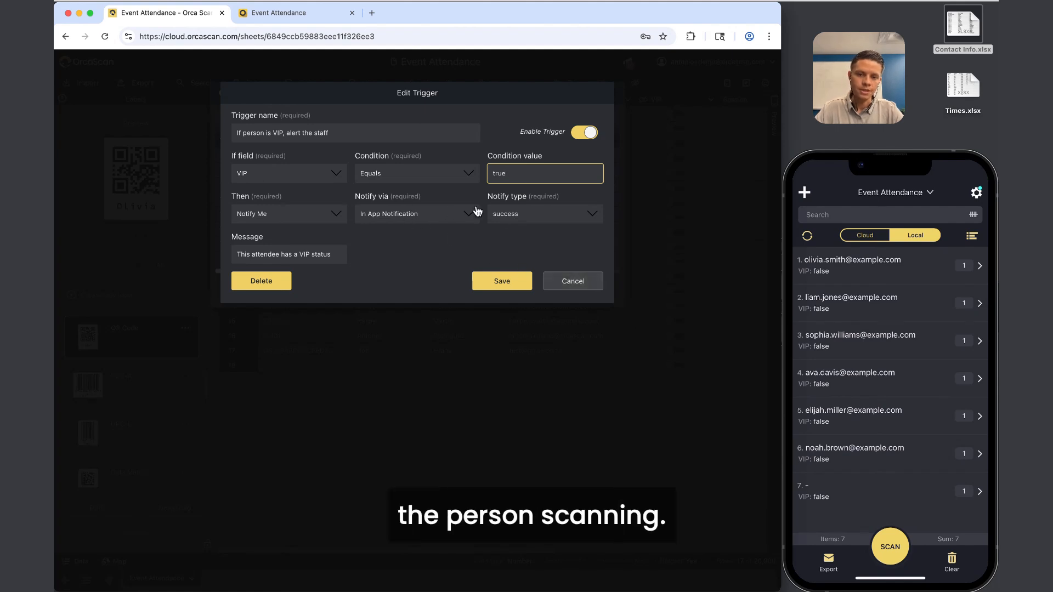
pyautogui.click(422, 217)
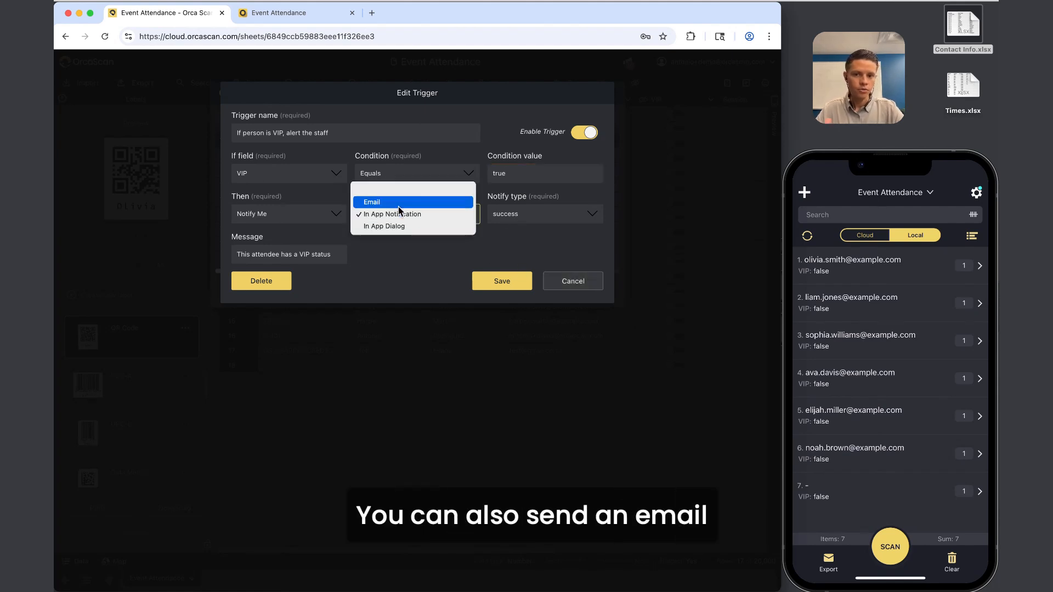
pyautogui.click(391, 245)
pyautogui.click(571, 282)
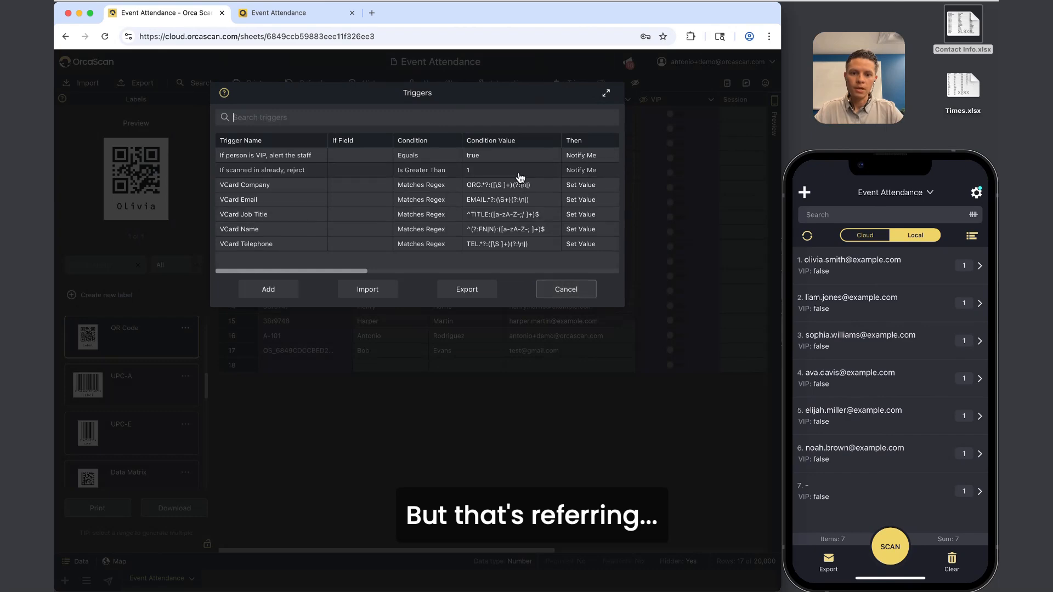
pyautogui.click(515, 157)
pyautogui.click(584, 132)
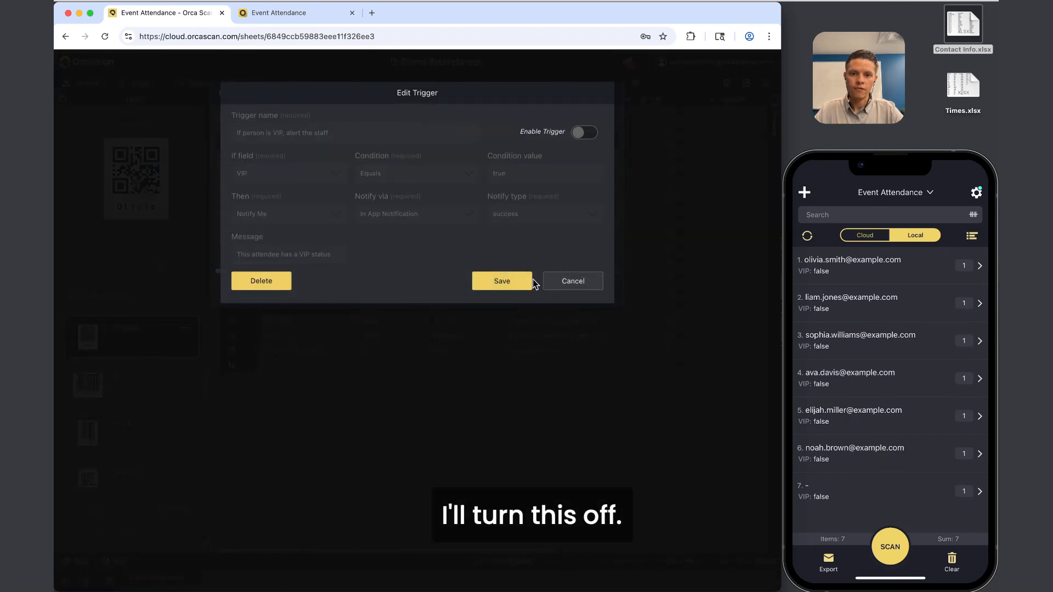
pyautogui.click(528, 281)
pyautogui.click(564, 287)
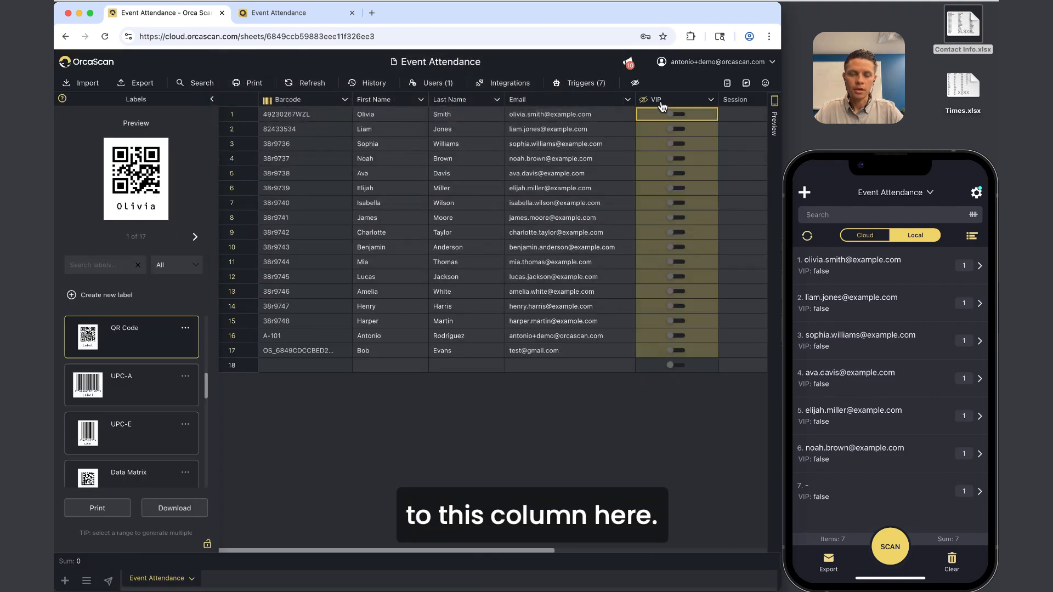
pyautogui.hscroll(4, 663, 107)
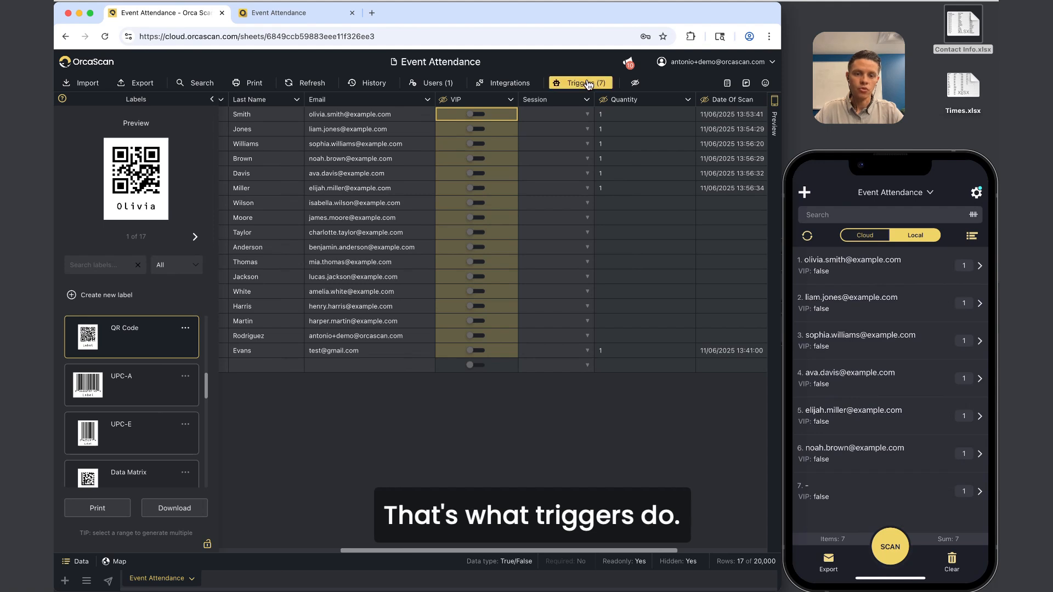
# Select the Quantity and Session columns and view row 1's Session 1–3 choices without picking one.
pyautogui.click(625, 100)
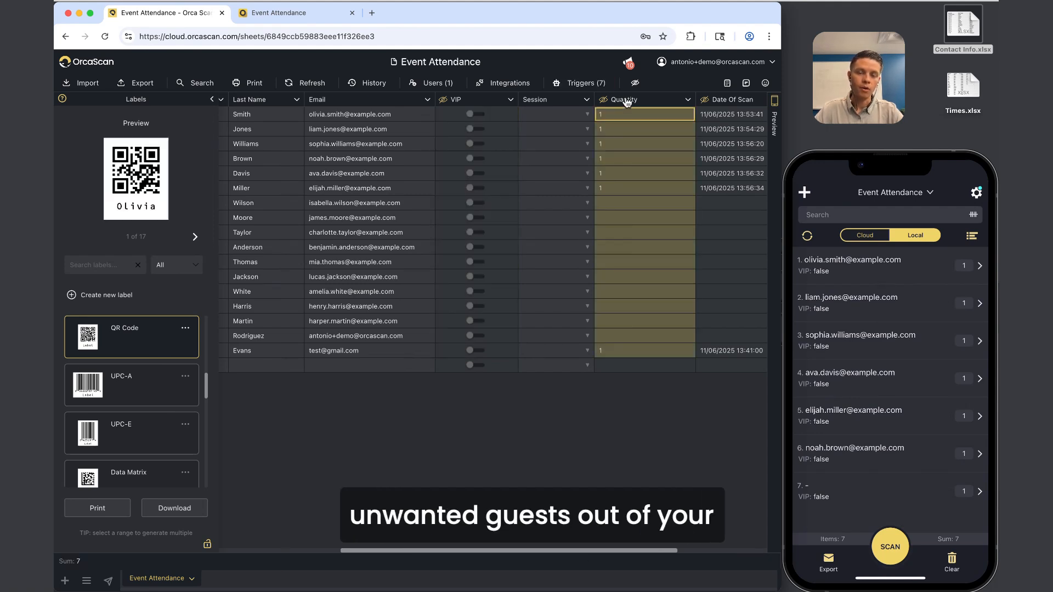
pyautogui.hscroll(-5, 300, 160)
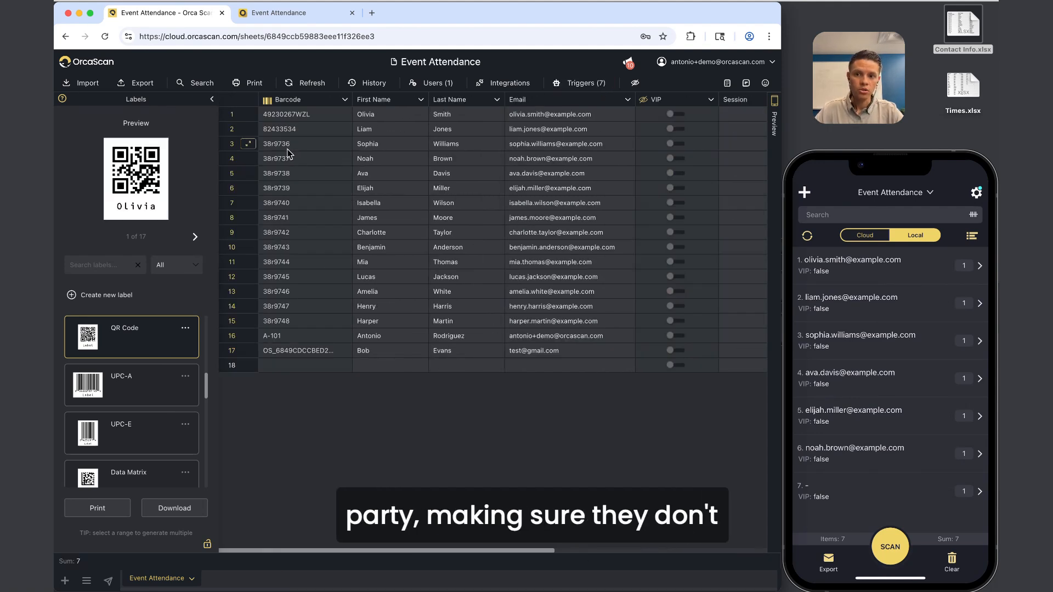
pyautogui.click(292, 116)
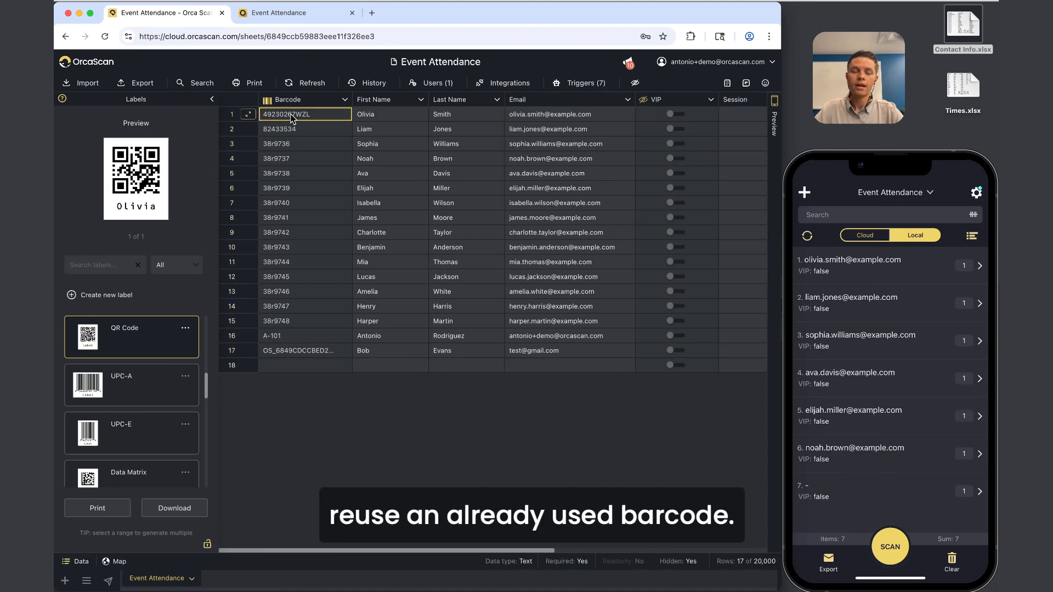
pyautogui.hscroll(5, 292, 116)
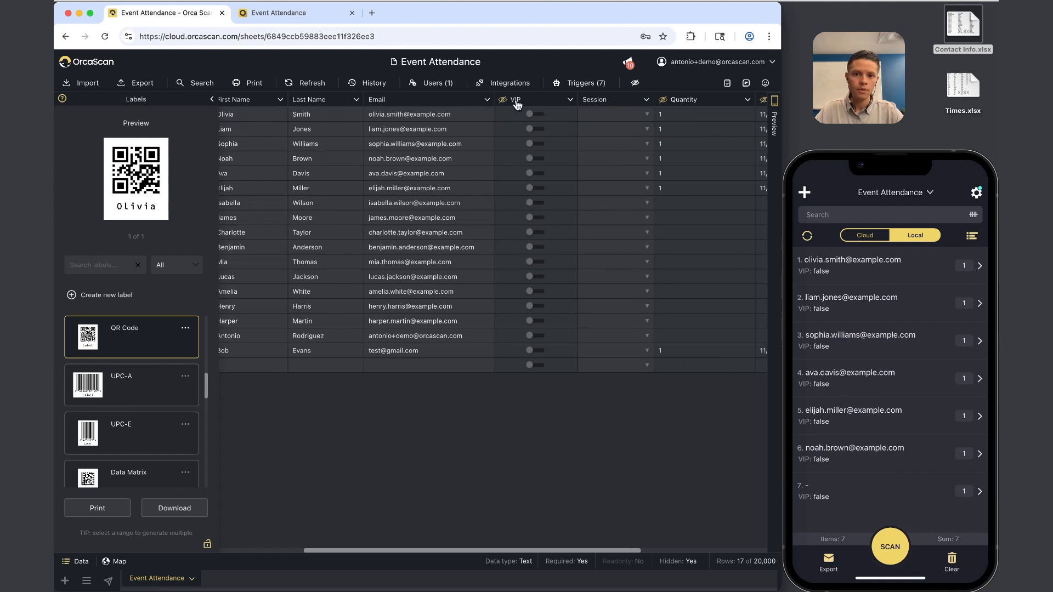
pyautogui.hscroll(-5, 307, 112)
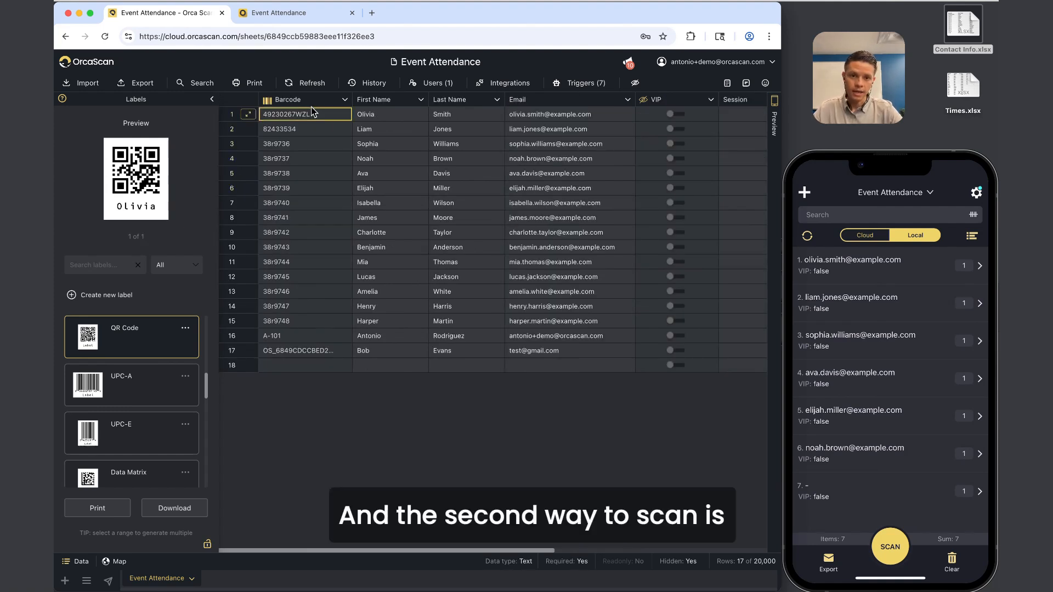
pyautogui.hscroll(5, 388, 134)
pyautogui.click(487, 100)
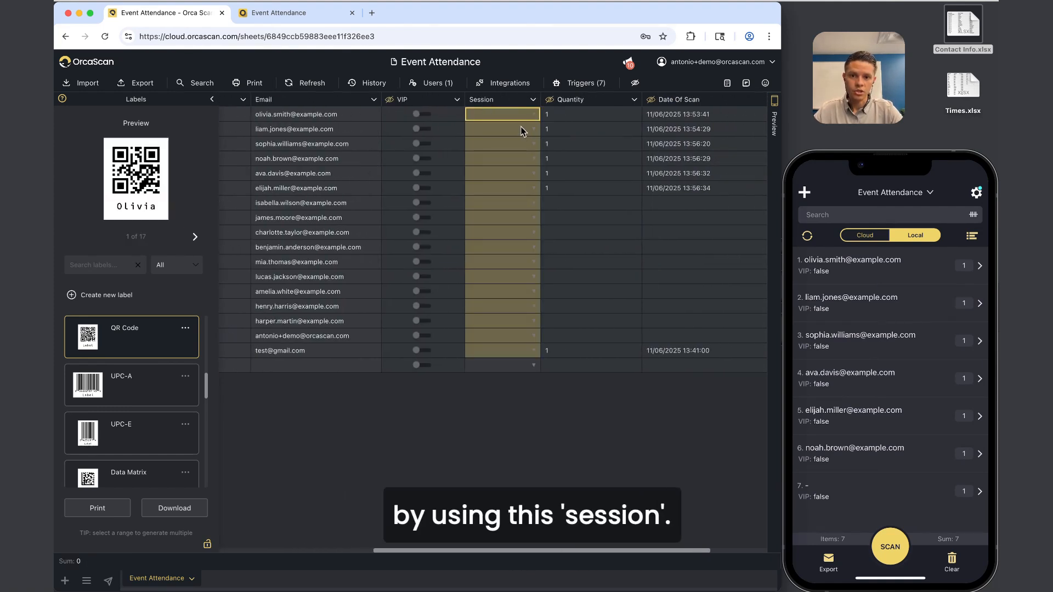
pyautogui.click(511, 116)
pyautogui.click(533, 116)
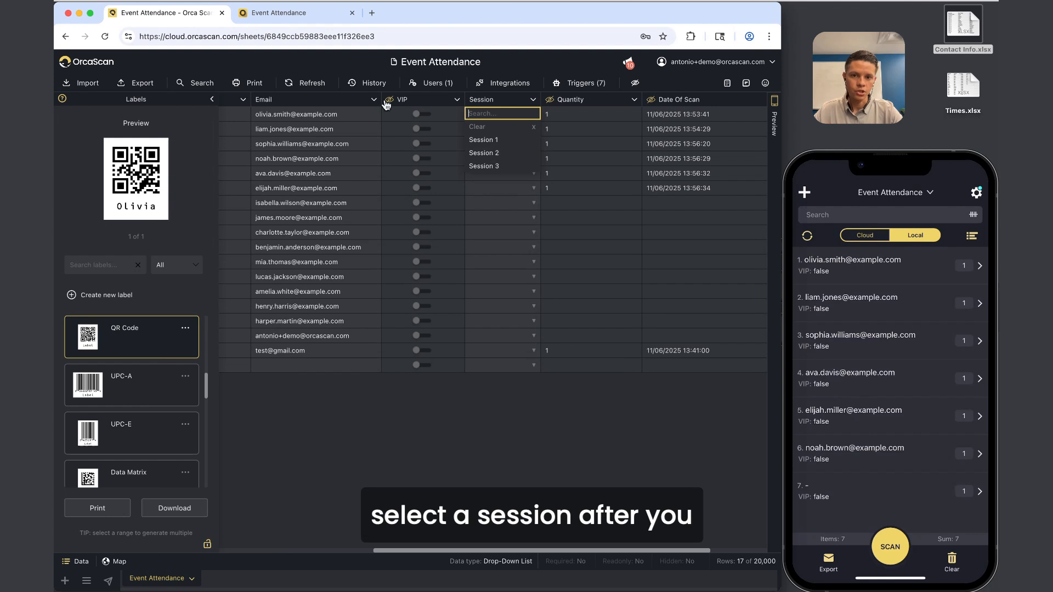
pyautogui.click(350, 115)
# Select row 1's first and last name cells, then show its Session choices again.
pyautogui.hscroll(-5, 350, 116)
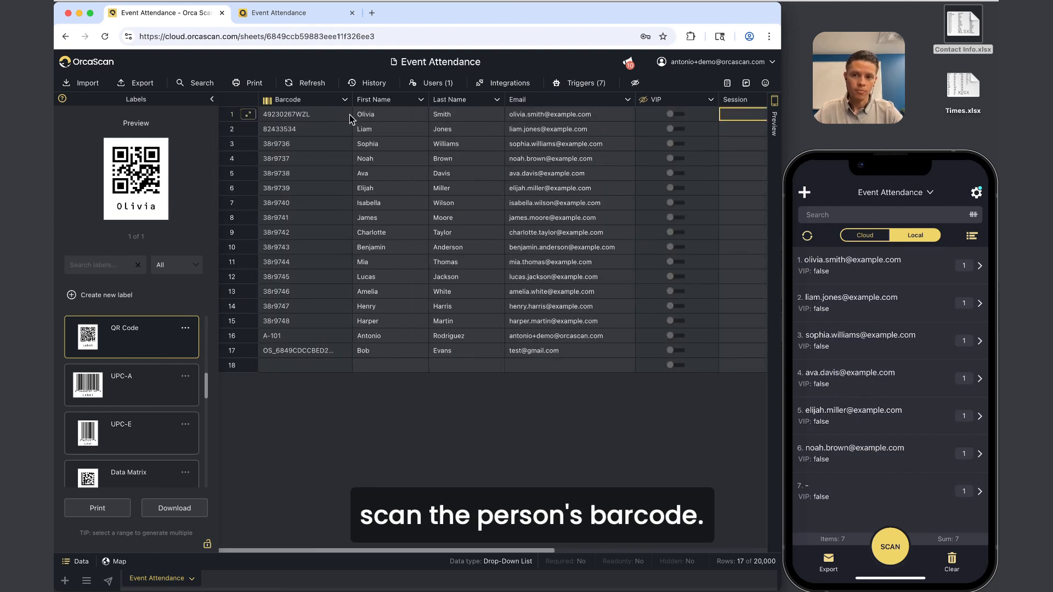
pyautogui.click(334, 116)
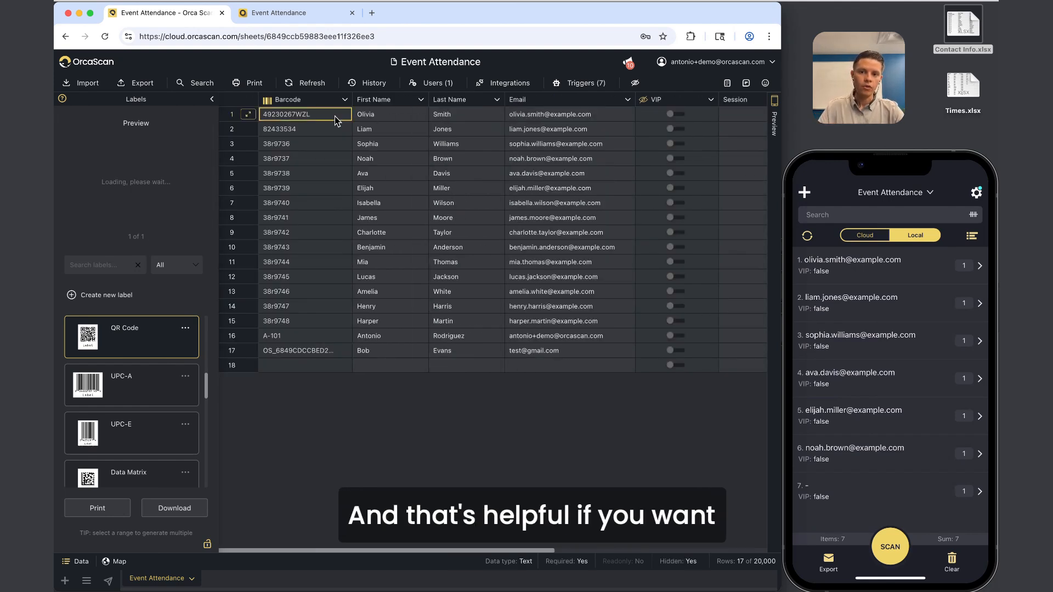
pyautogui.click(474, 116)
pyautogui.moveTo(399, 116); pyautogui.dragTo(437, 116)
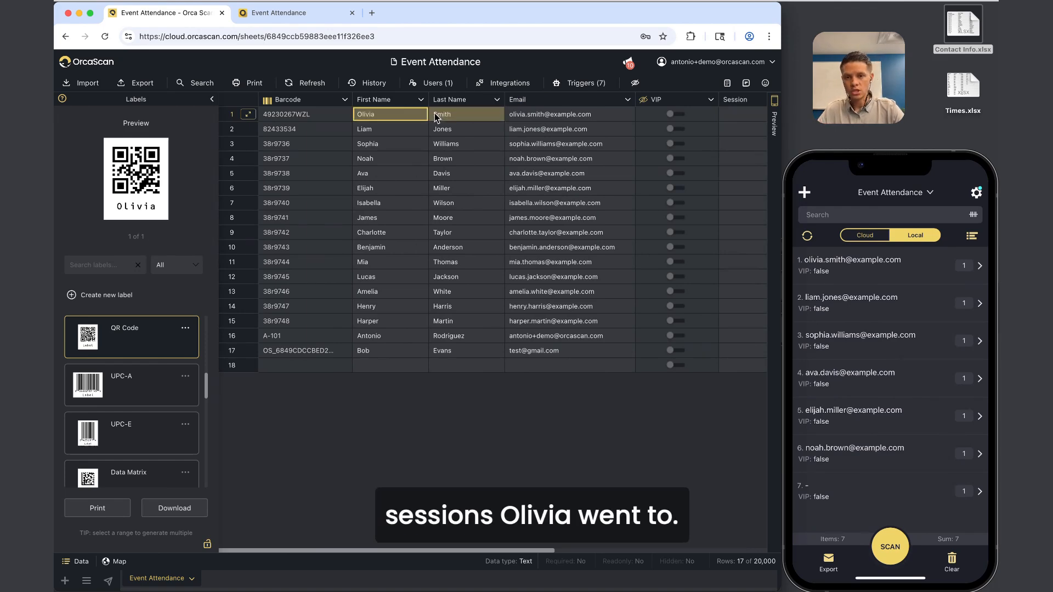
pyautogui.hscroll(5, 435, 114)
pyautogui.click(488, 117)
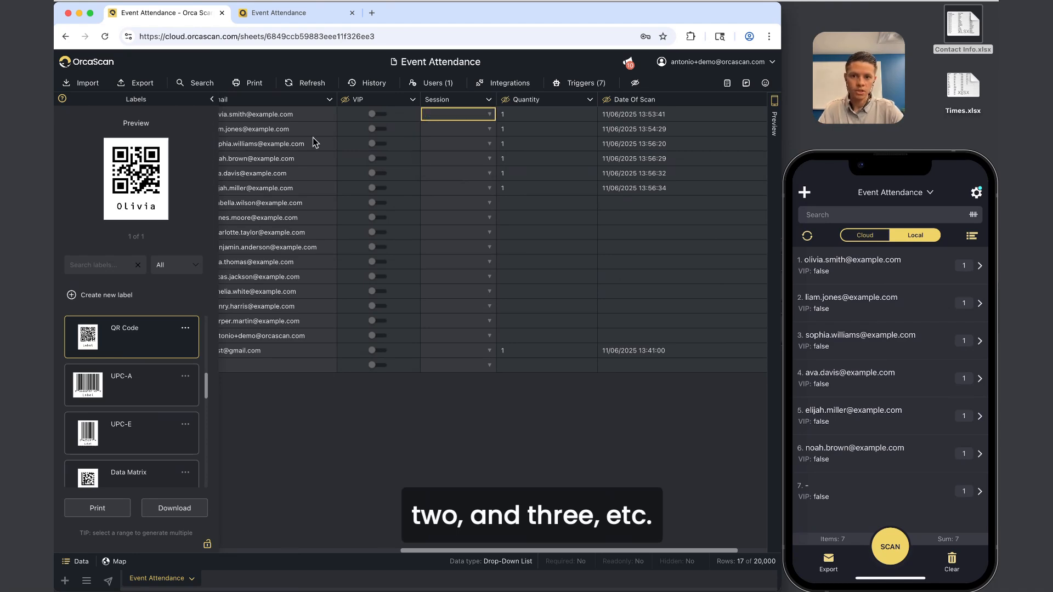
pyautogui.hscroll(-5, 315, 142)
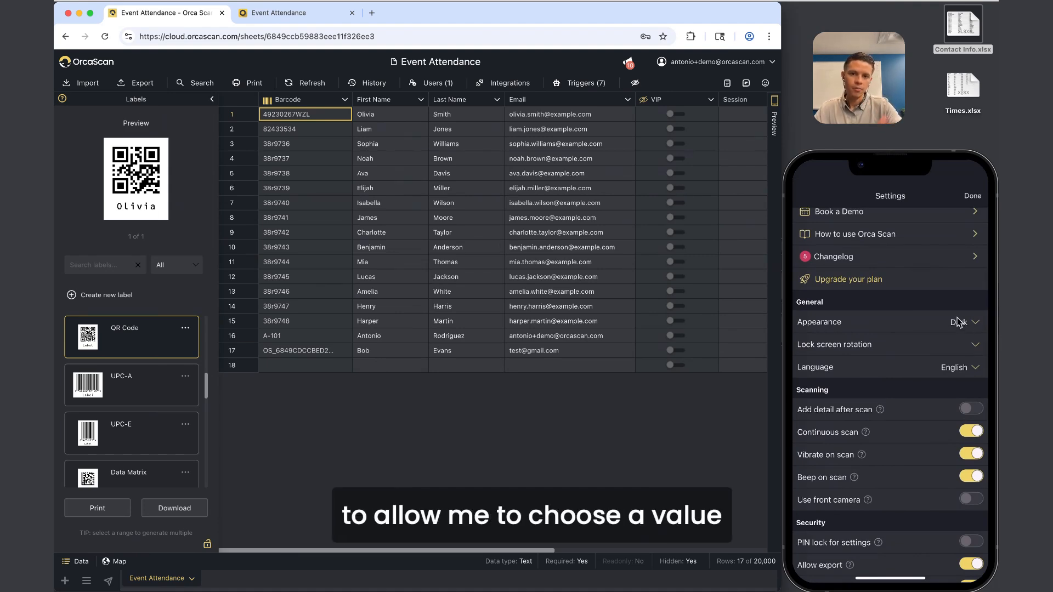
# Turn on Add detail after scan in the phone app's settings, then reselect row 1's barcode cell.
pyautogui.hscroll(5, 703, 141)
pyautogui.click(586, 114)
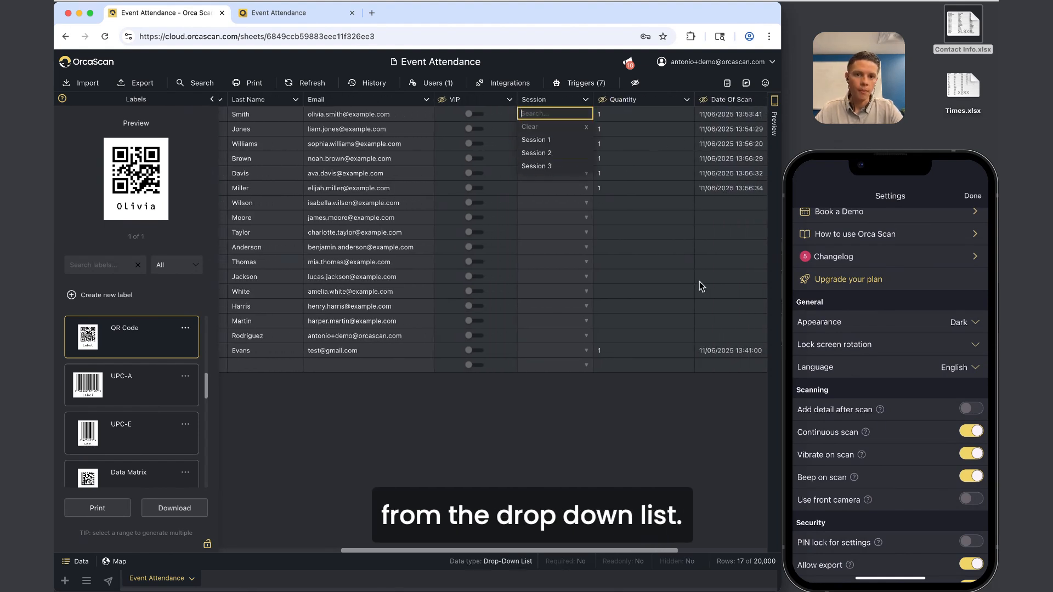
pyautogui.click(906, 360)
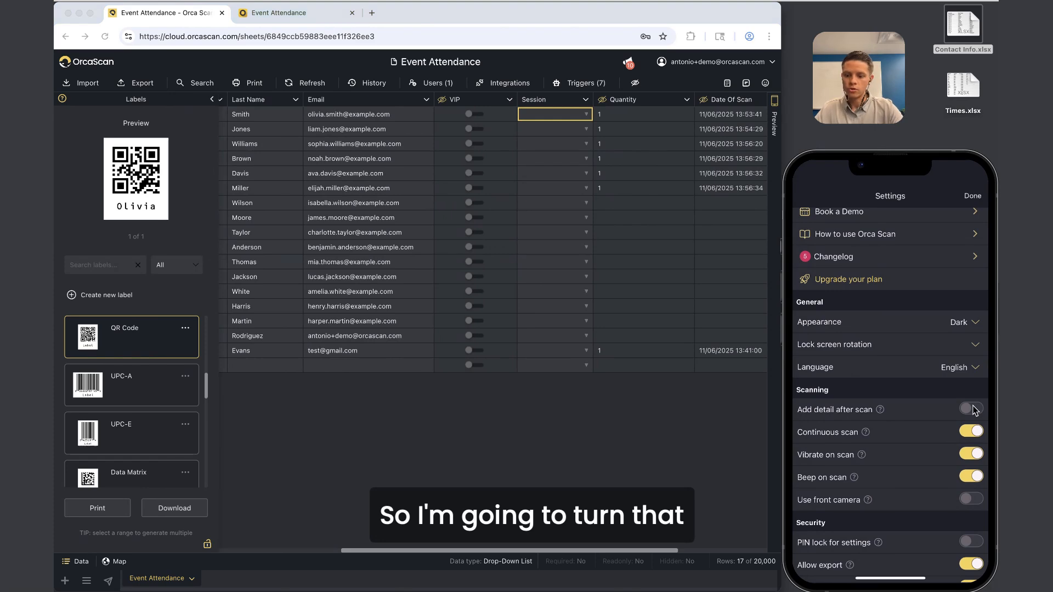
pyautogui.click(974, 411)
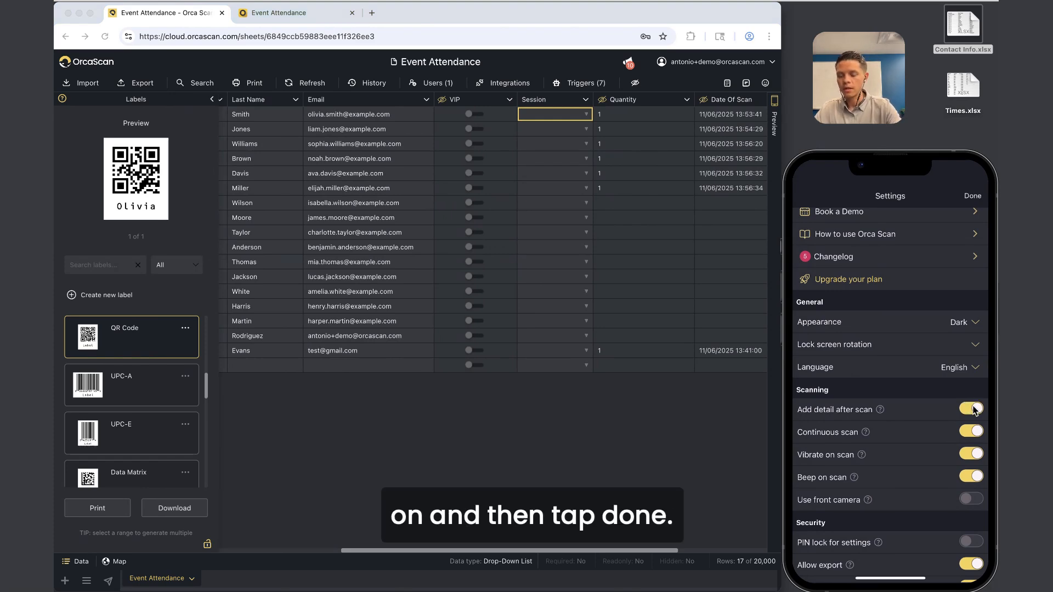
pyautogui.click(973, 196)
pyautogui.hscroll(-5, 589, 331)
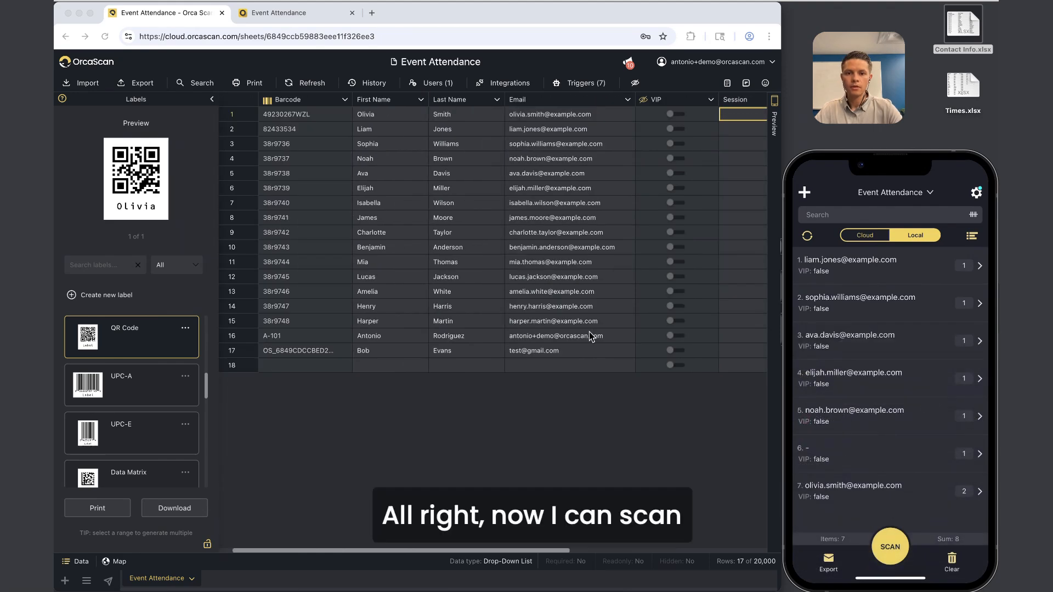
pyautogui.click(312, 118)
pyautogui.click(312, 118)
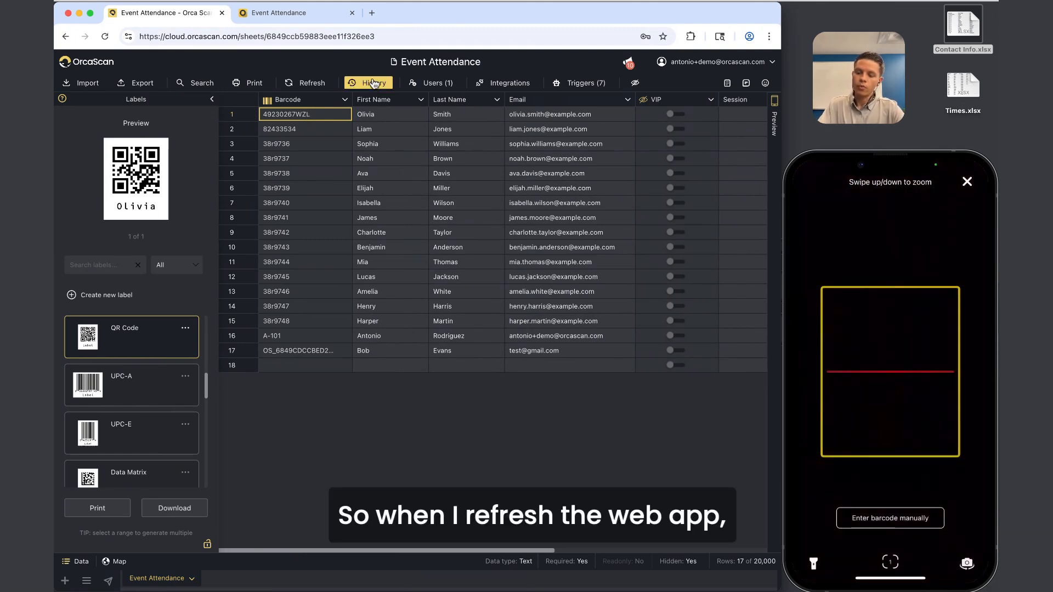
# Refresh the sheet, then open row 1's History maximized to review both Session scan updates.
pyautogui.click(312, 82)
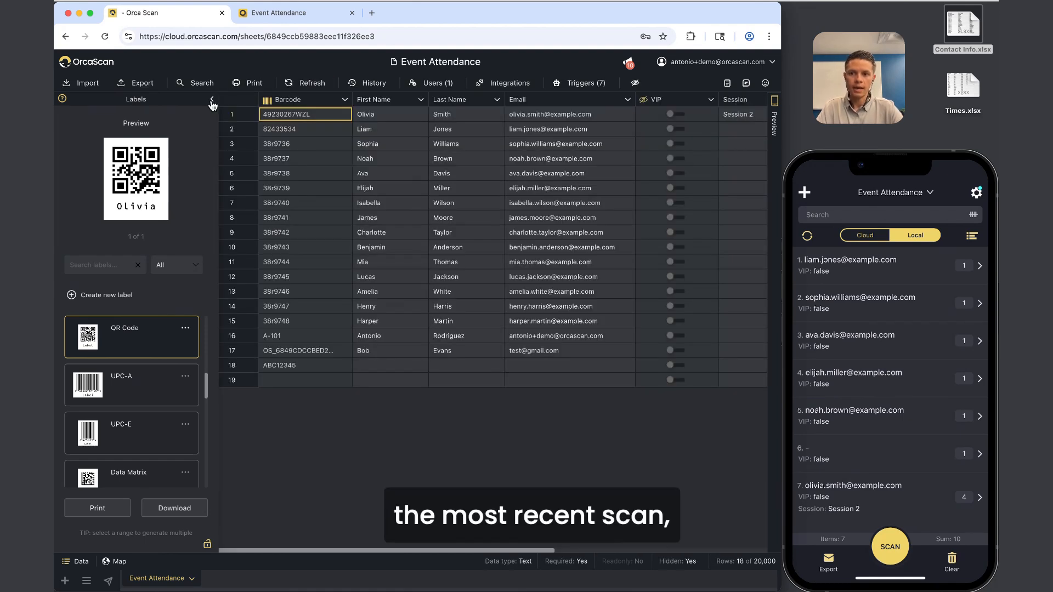
pyautogui.click(212, 102)
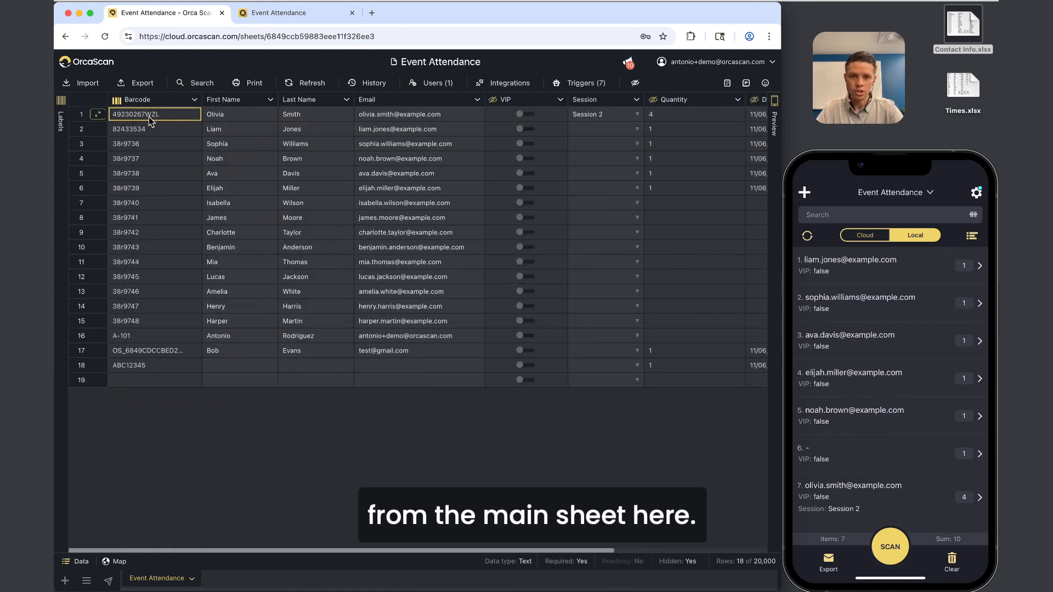
pyautogui.click(79, 115)
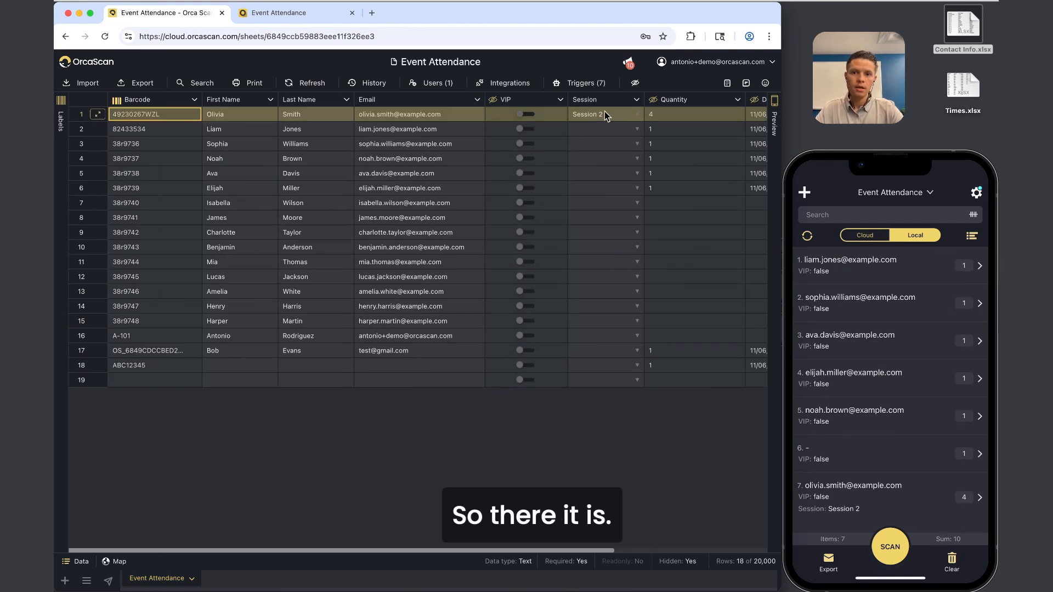
pyautogui.click(371, 85)
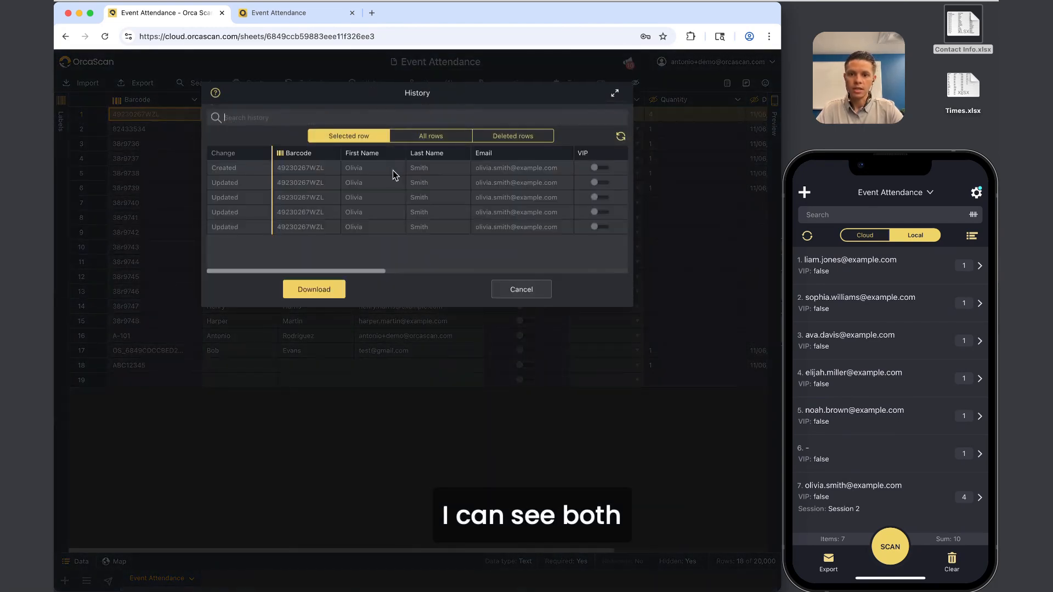
pyautogui.click(615, 93)
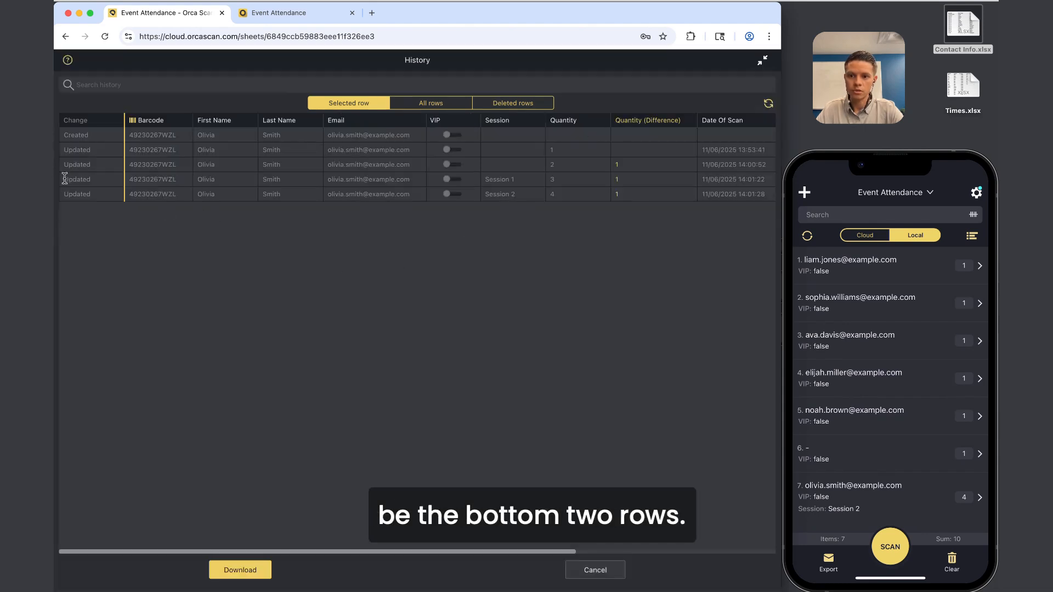
pyautogui.moveTo(64, 179); pyautogui.dragTo(460, 184)
pyautogui.click(504, 177)
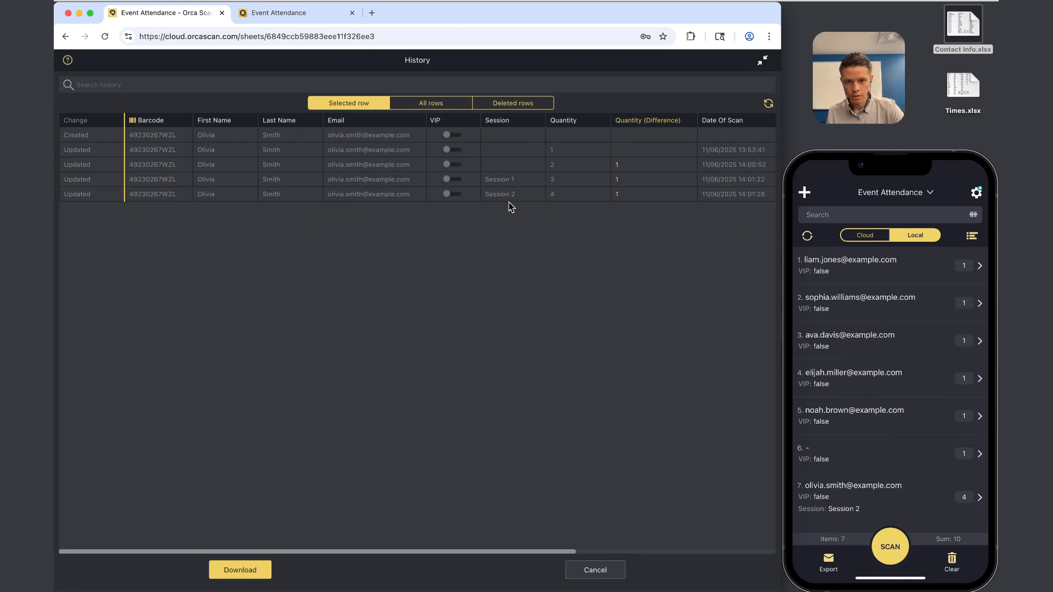
pyautogui.click(593, 570)
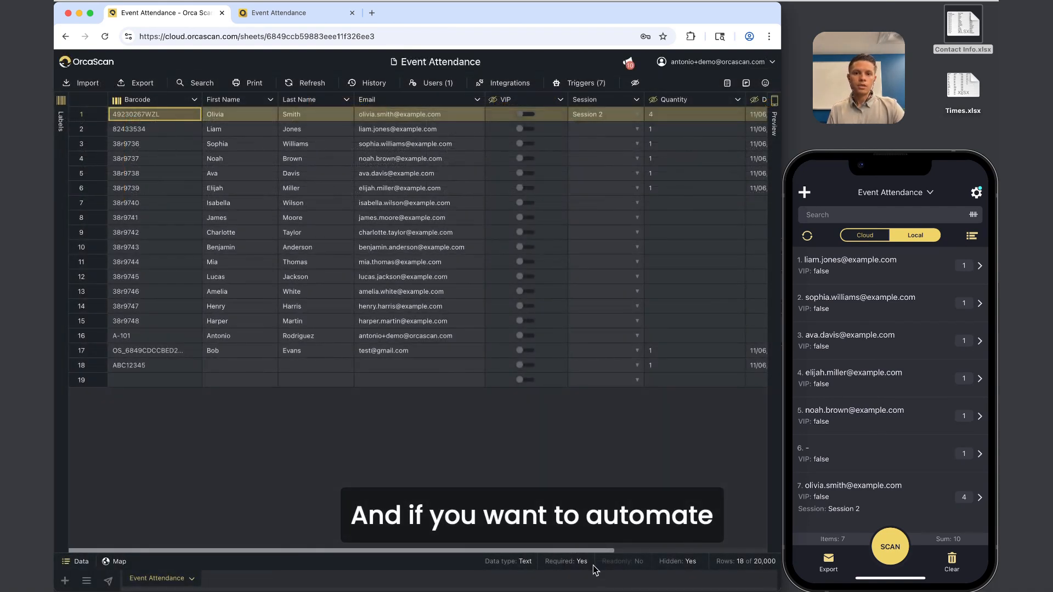
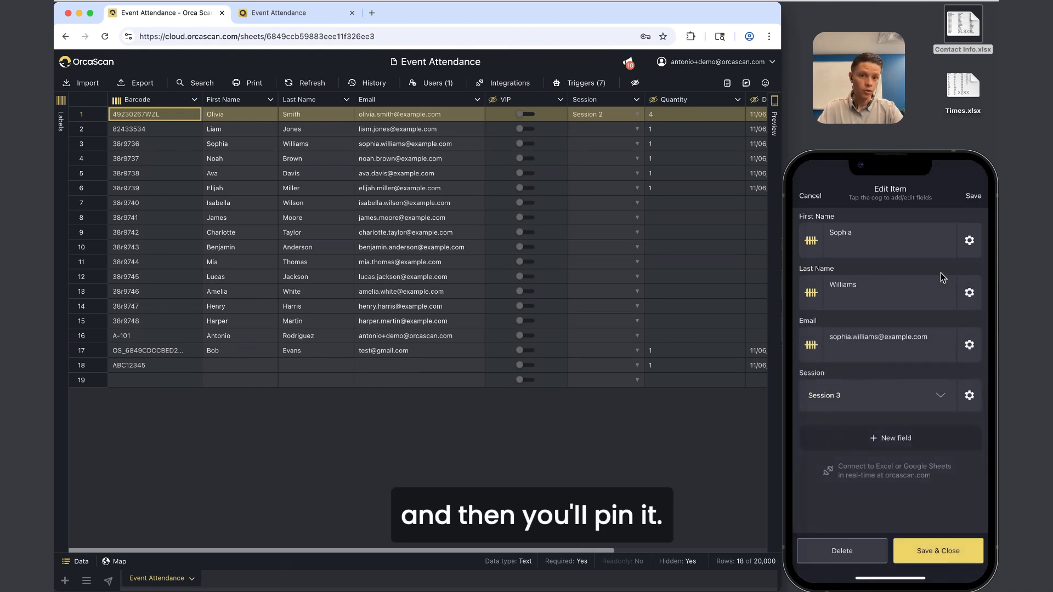
# Pin Session 3 as the phone's default Session value and show row 15's QR label in the Labels panel.
pyautogui.click(970, 396)
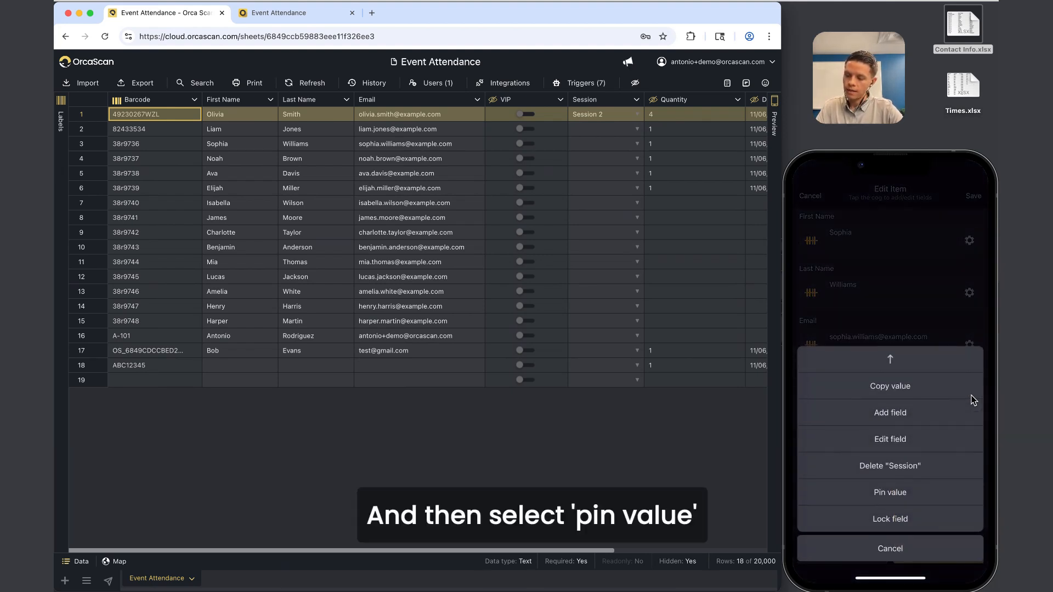
pyautogui.click(890, 492)
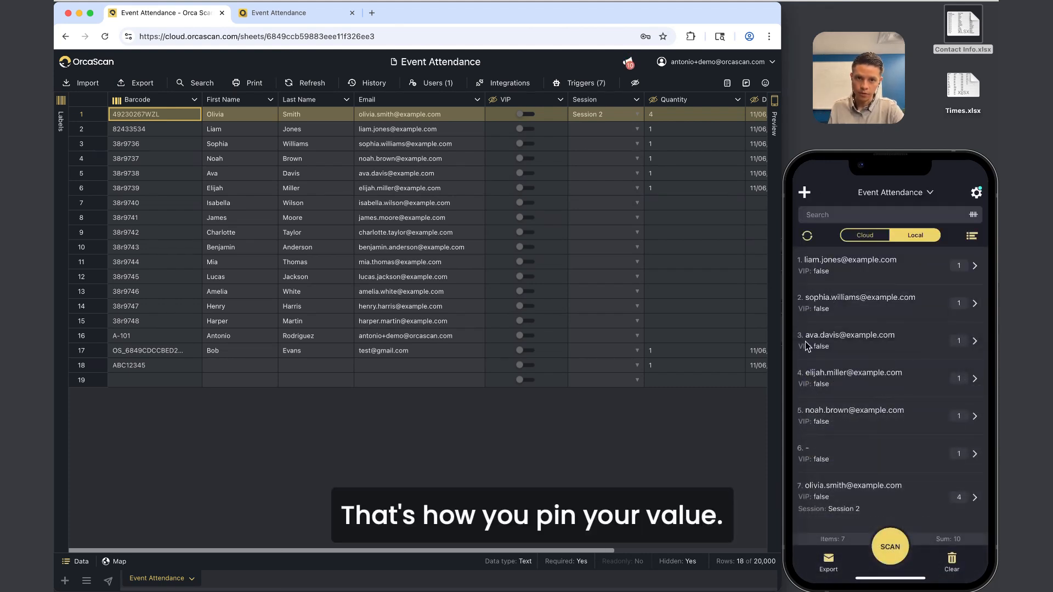
pyautogui.click(143, 321)
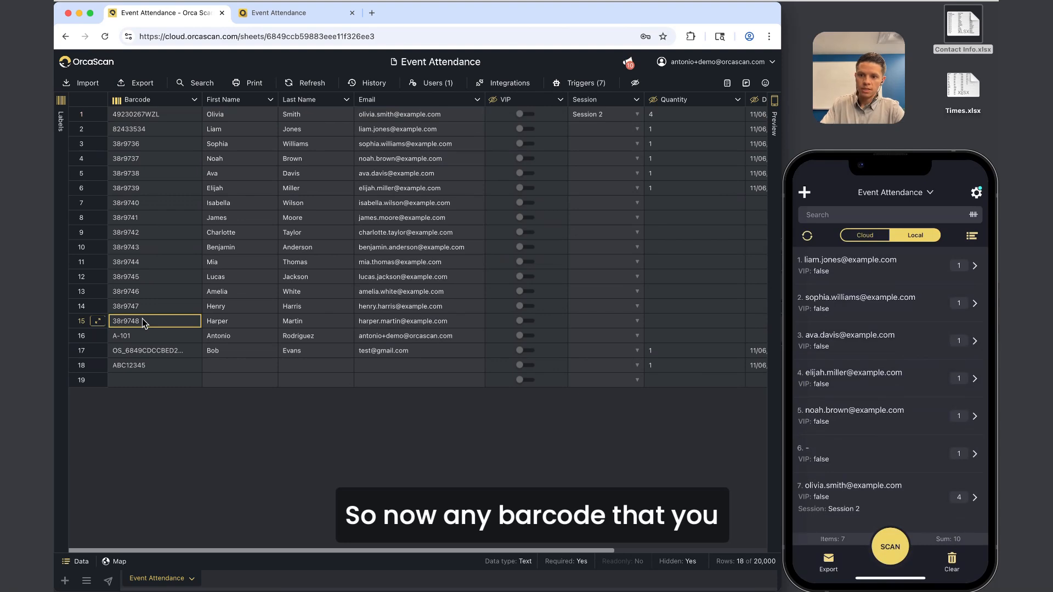
pyautogui.click(60, 288)
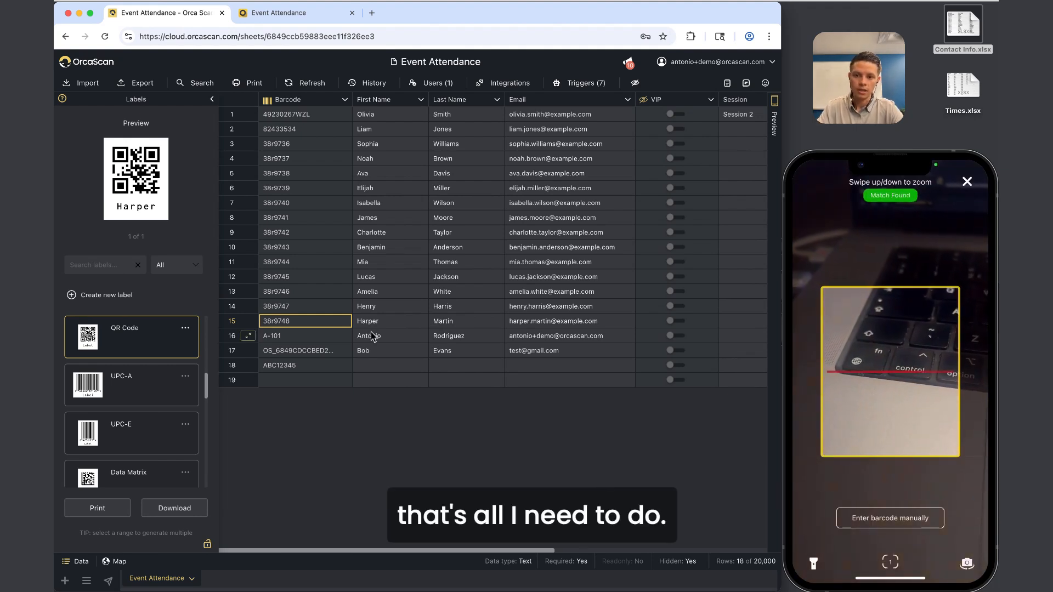
# Show rows 14 and 13's QR labels for phone check-in, then refresh the sheet.
pyautogui.click(320, 307)
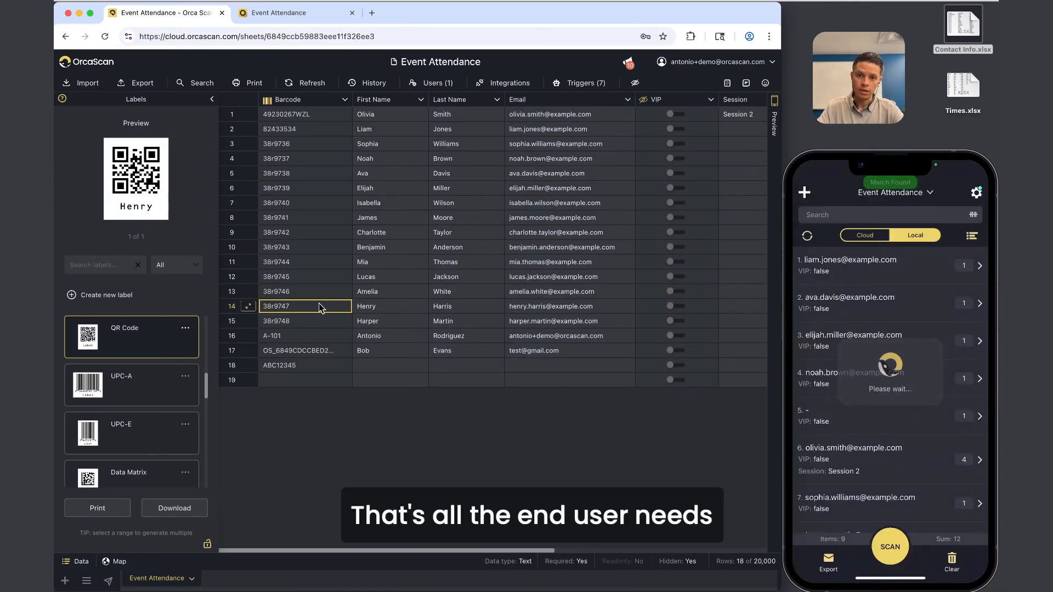
pyautogui.click(299, 294)
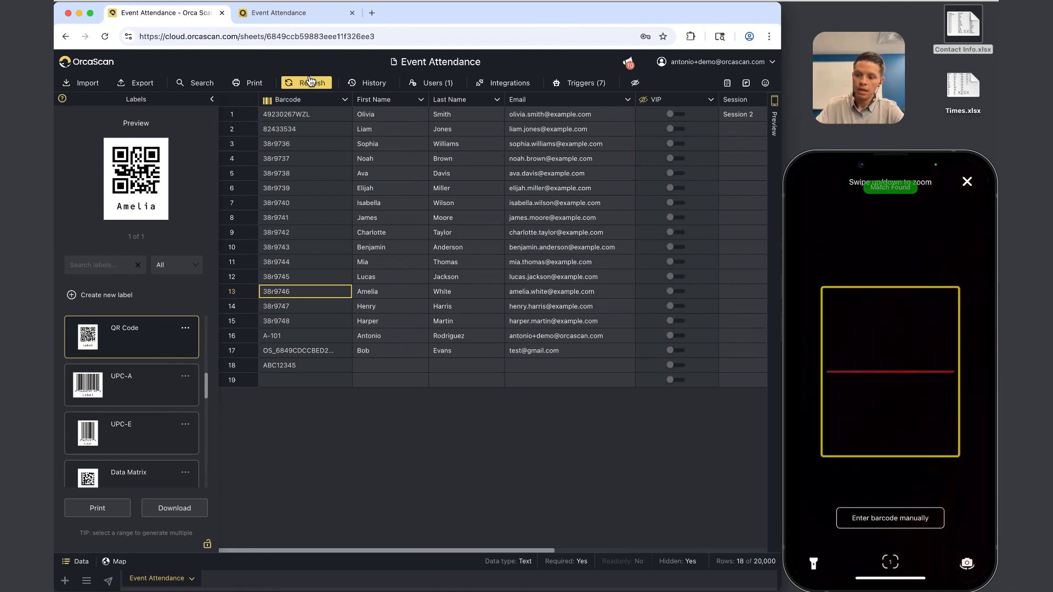
pyautogui.click(310, 82)
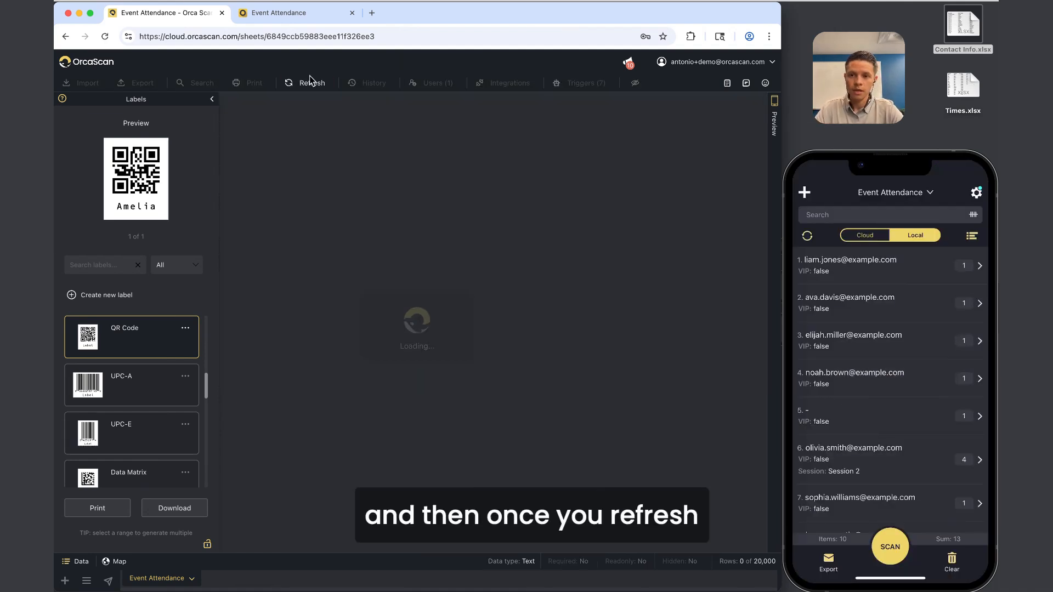
# Close the Labels panel and select rows 13–16 from Barcode to Session.
pyautogui.click(212, 100)
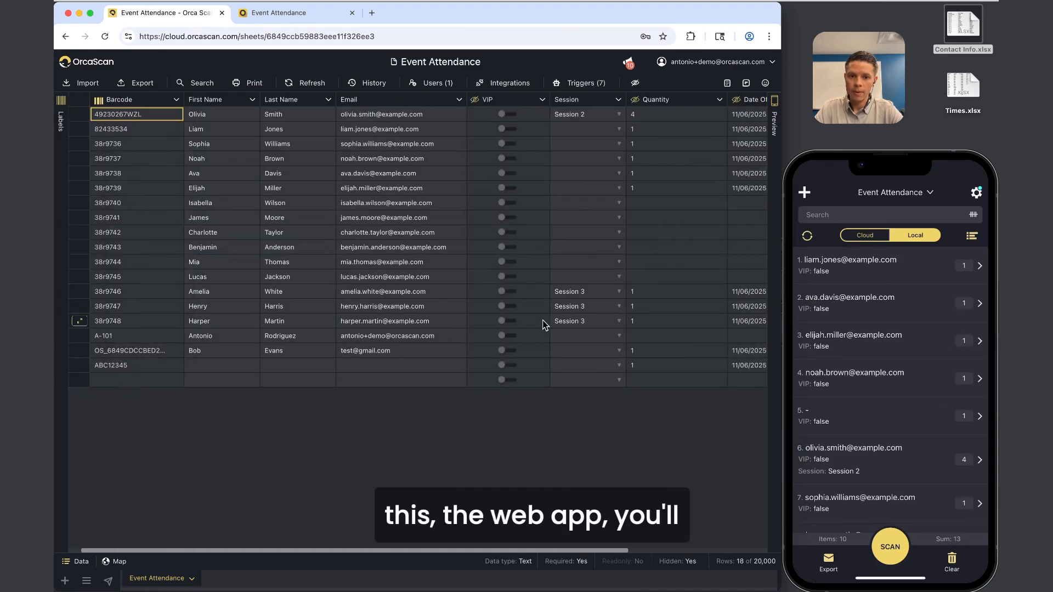
pyautogui.moveTo(520, 295); pyautogui.dragTo(513, 323)
pyautogui.hscroll(-3, 496, 327)
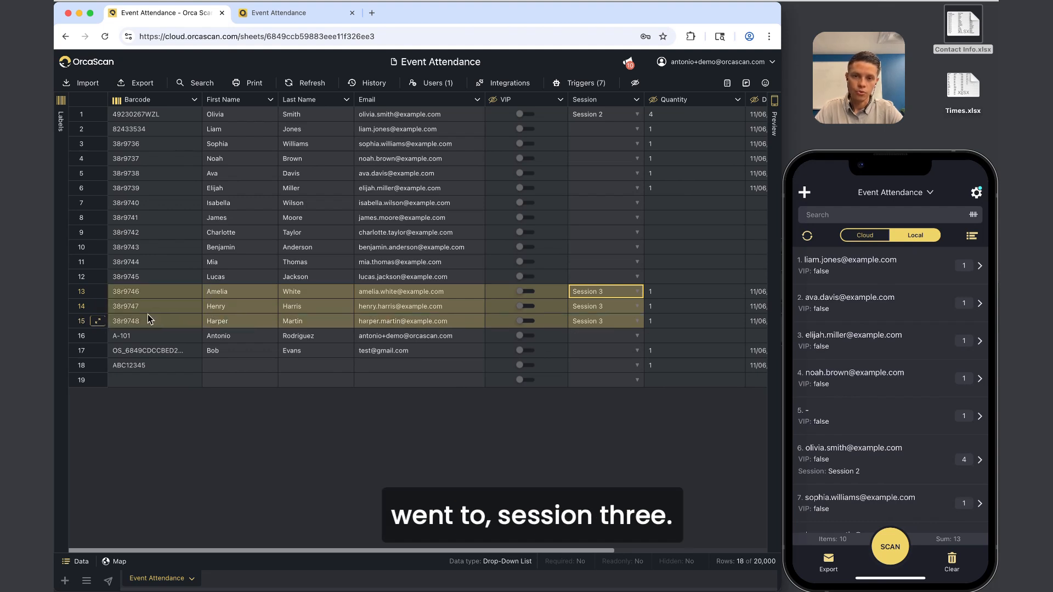
pyautogui.click(205, 218)
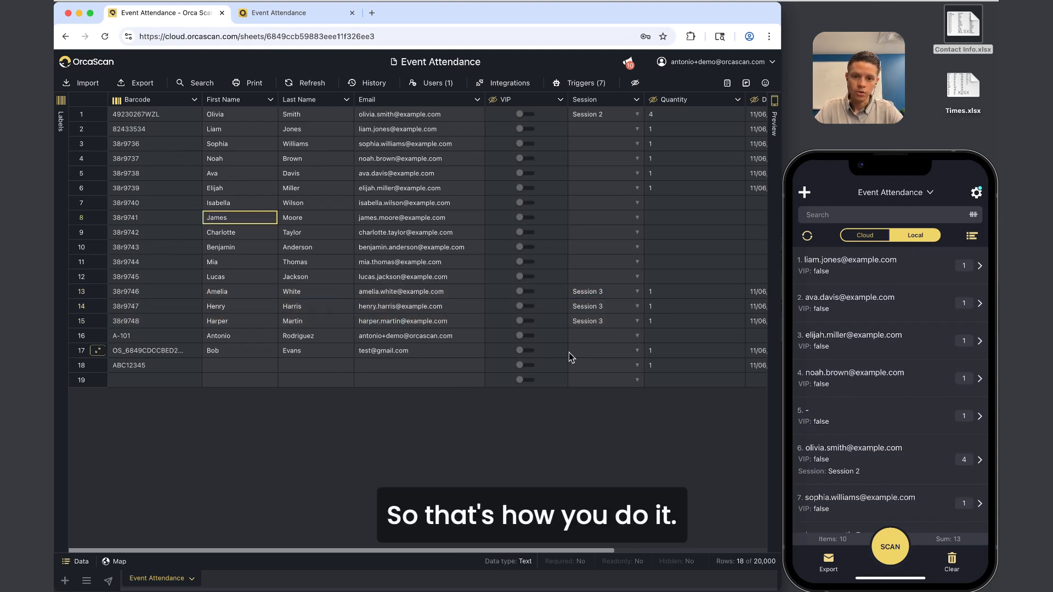
pyautogui.moveTo(584, 292); pyautogui.dragTo(124, 332)
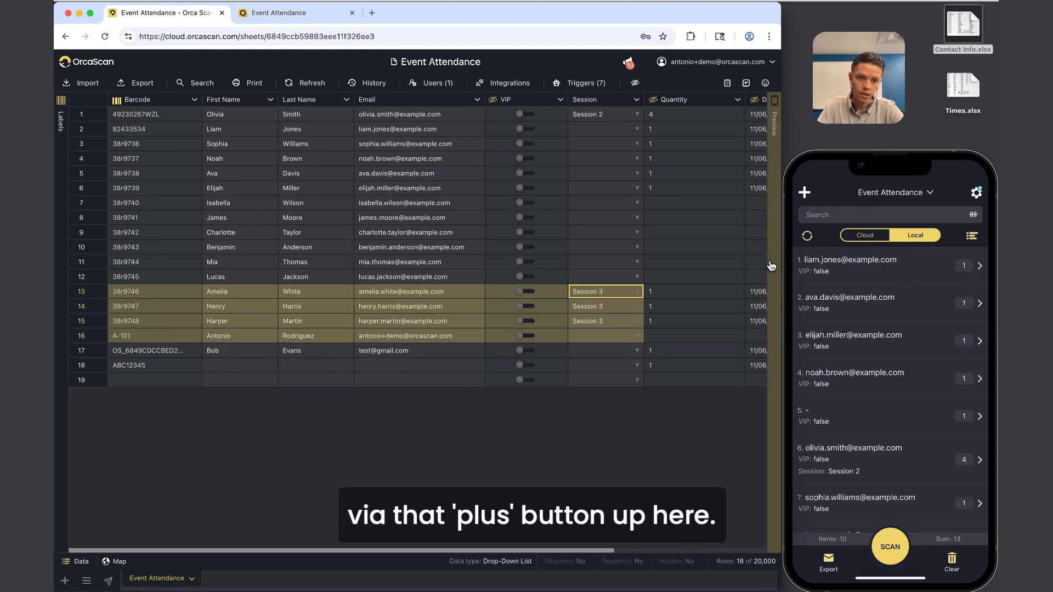
pyautogui.click(803, 191)
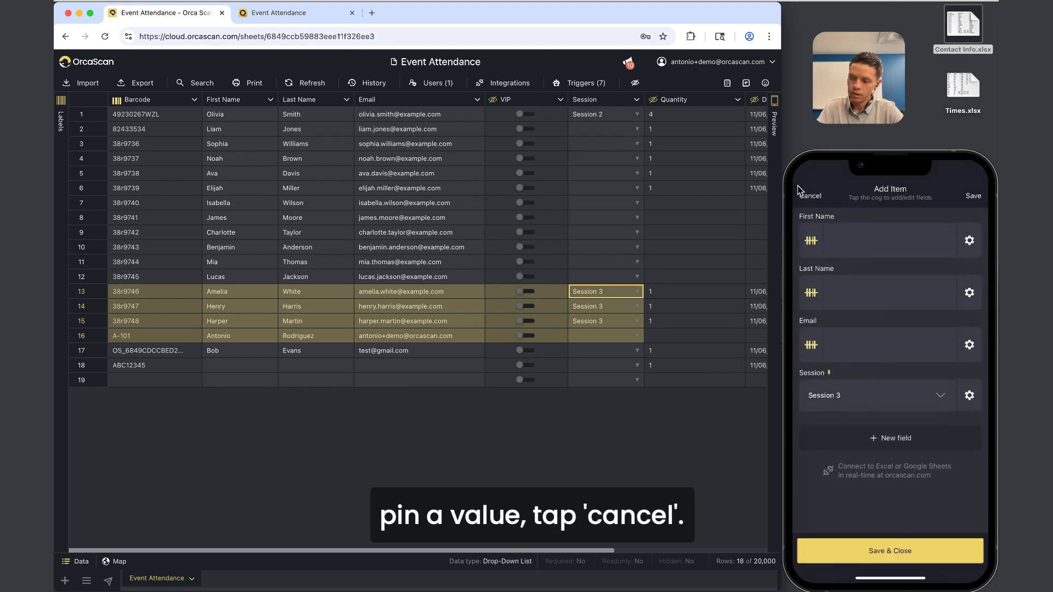
pyautogui.click(799, 191)
pyautogui.click(800, 191)
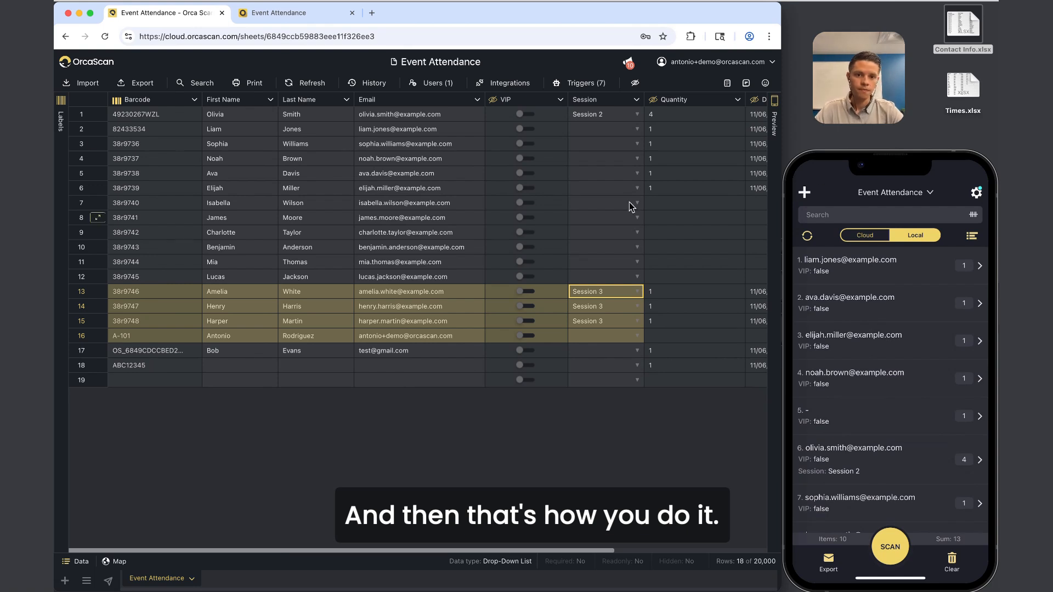
pyautogui.hscroll(5, 617, 104)
pyautogui.click(619, 112)
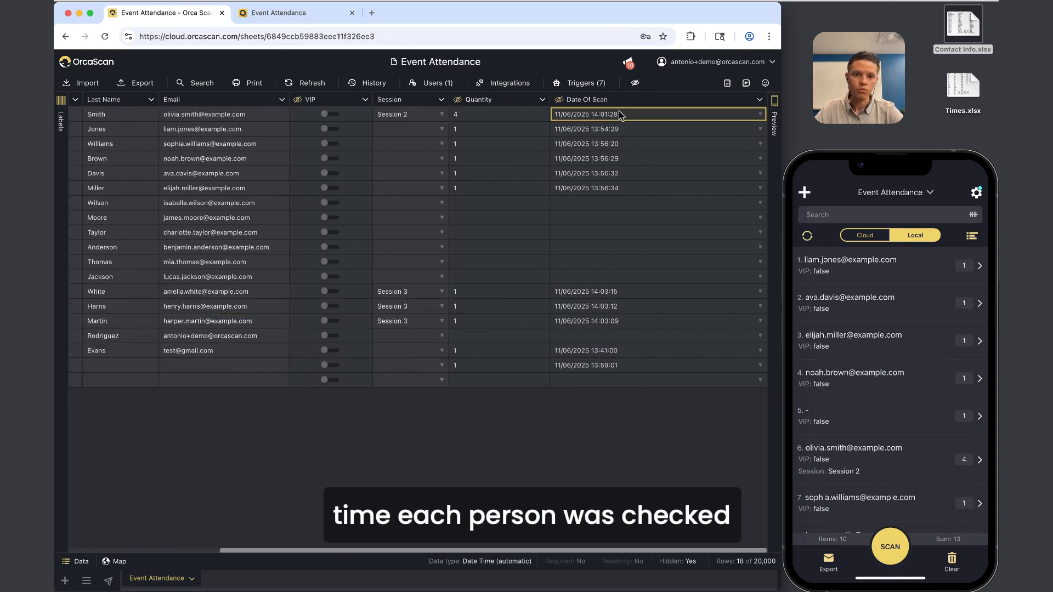
pyautogui.click(411, 117)
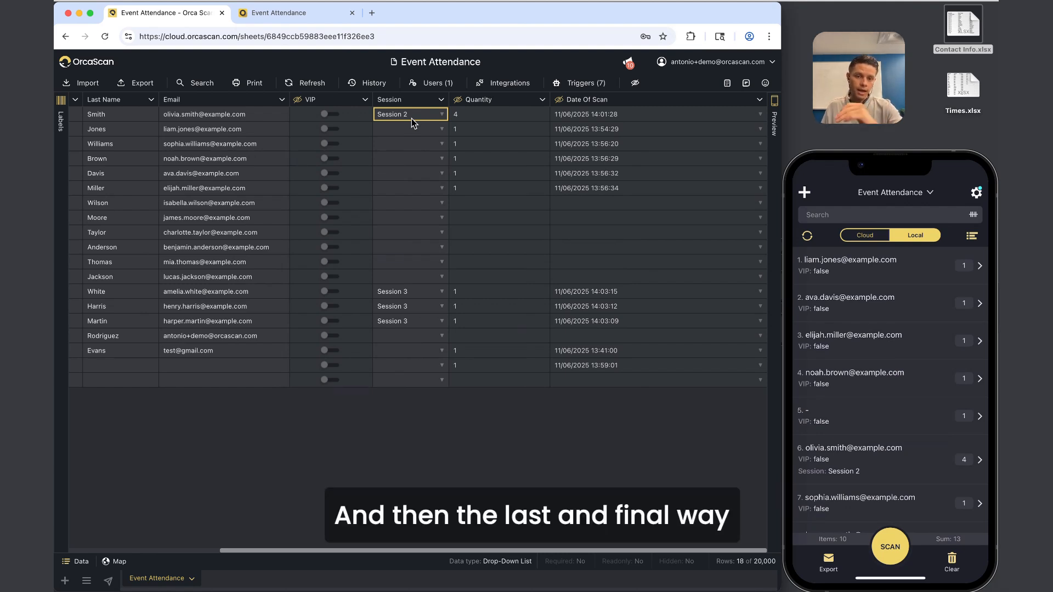
pyautogui.hscroll(-5, 411, 118)
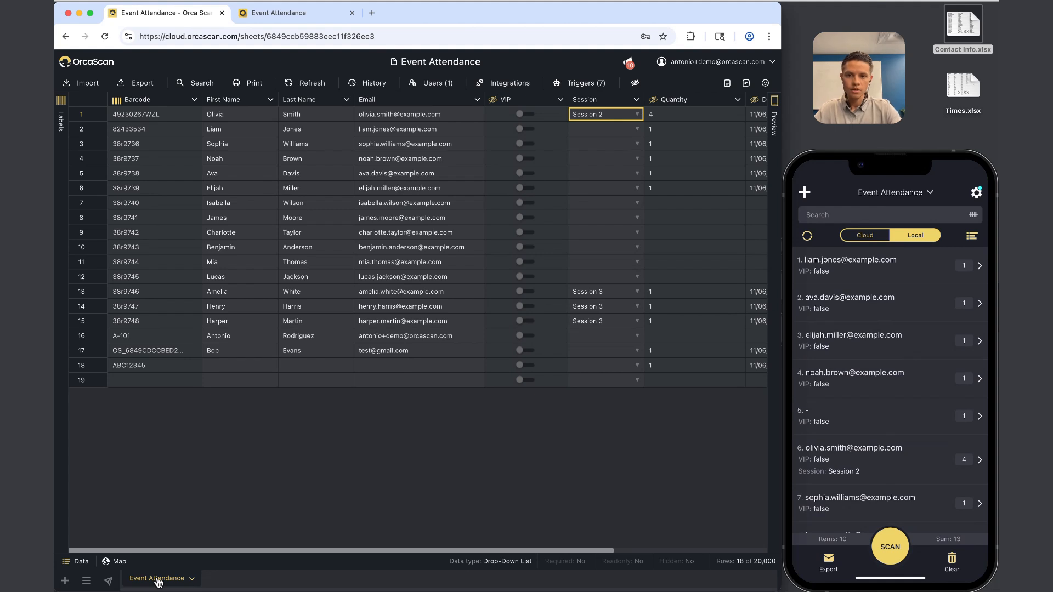
# Create a new Blank Canvas sheet named 'Master Sheet'.
pyautogui.click(65, 582)
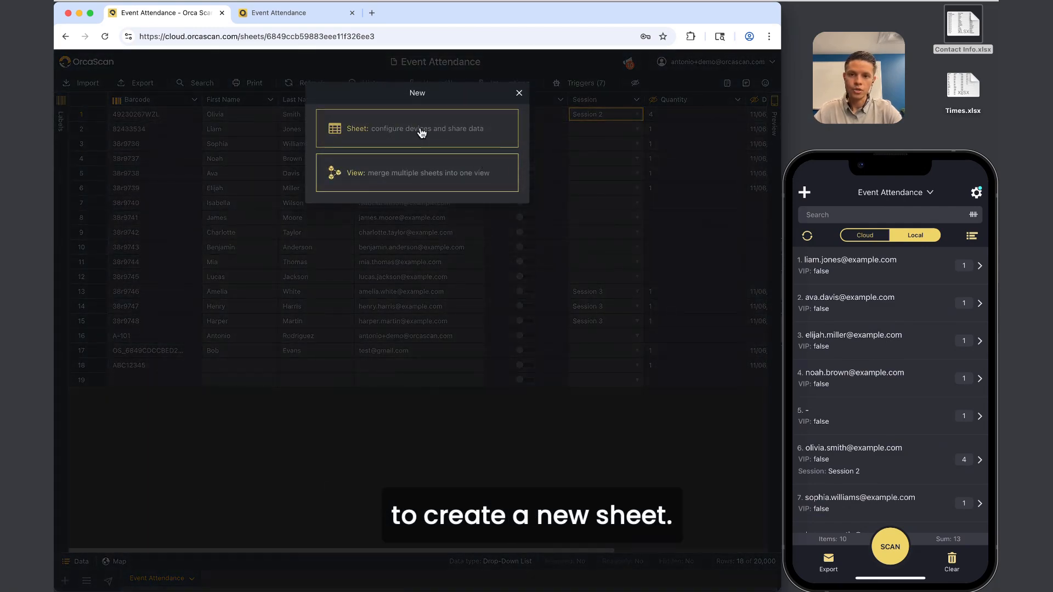
pyautogui.click(420, 130)
pyautogui.click(421, 123)
pyautogui.write('Mas')
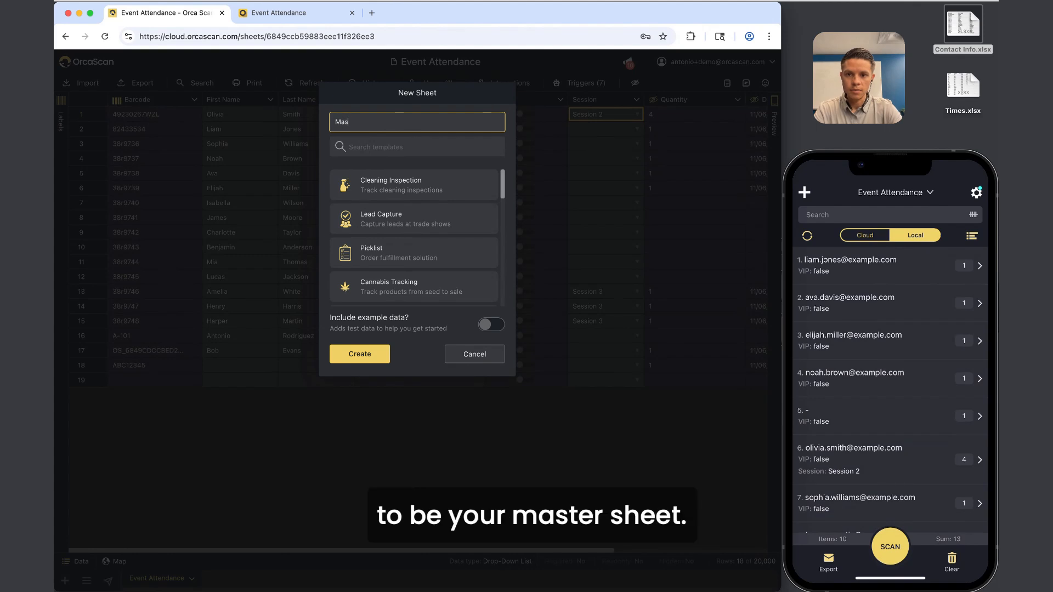
pyautogui.write('ter Sheet')
pyautogui.press('BackSpace')
pyautogui.write('et')
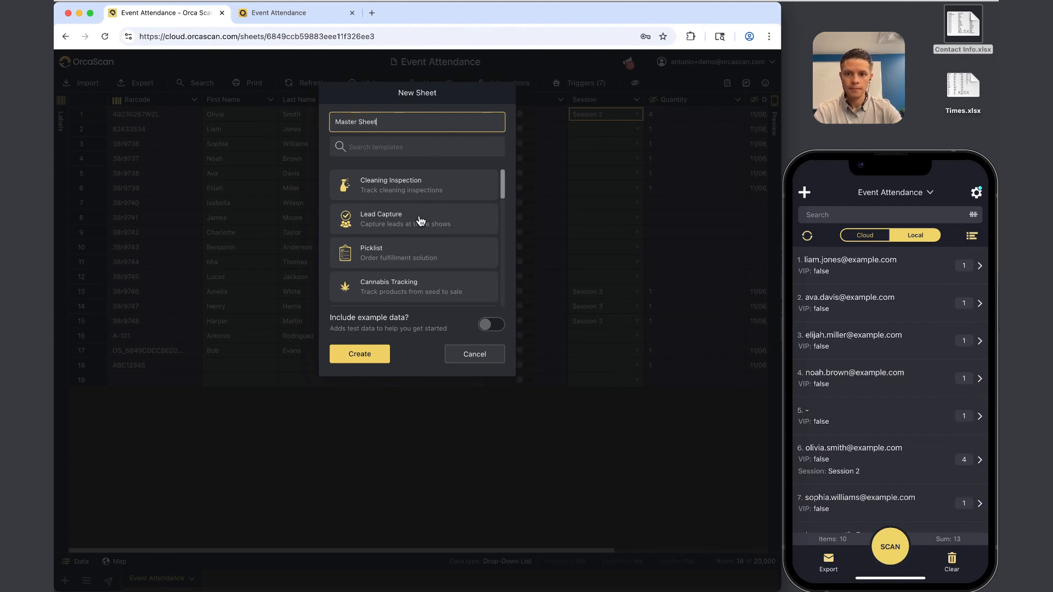
pyautogui.scroll(-5, 418, 246)
pyautogui.scroll(-5, 417, 245)
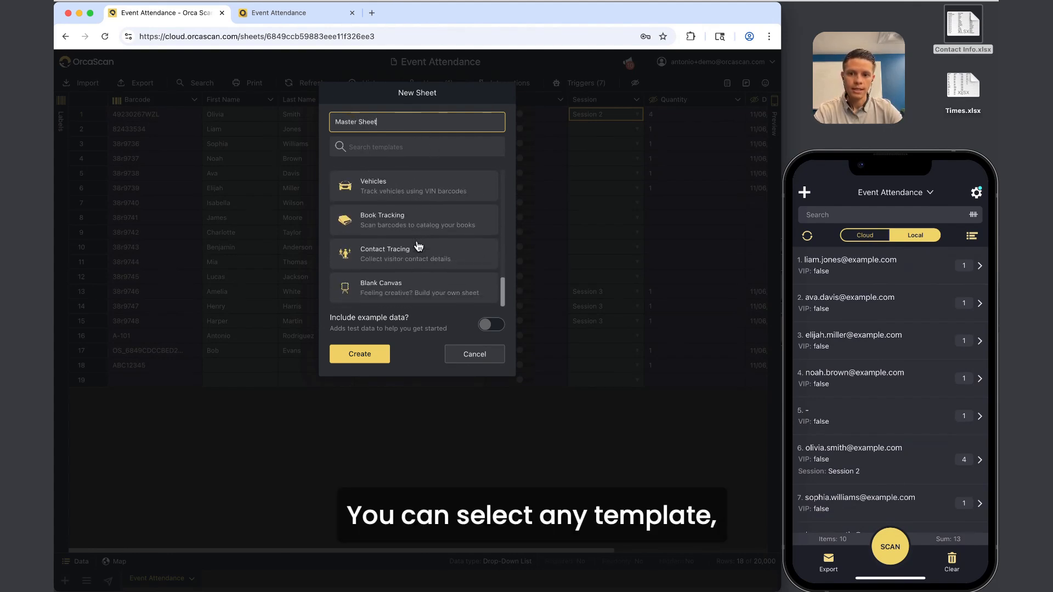
pyautogui.click(414, 286)
pyautogui.click(371, 354)
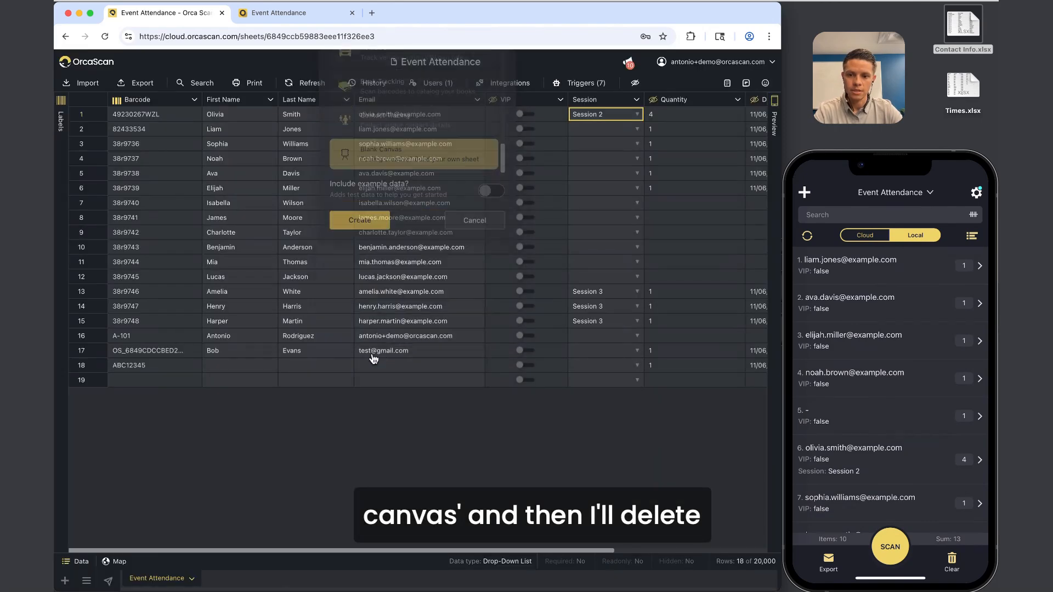
# Delete the Name, Location and Date columns, leaving only Barcode.
pyautogui.click(245, 98)
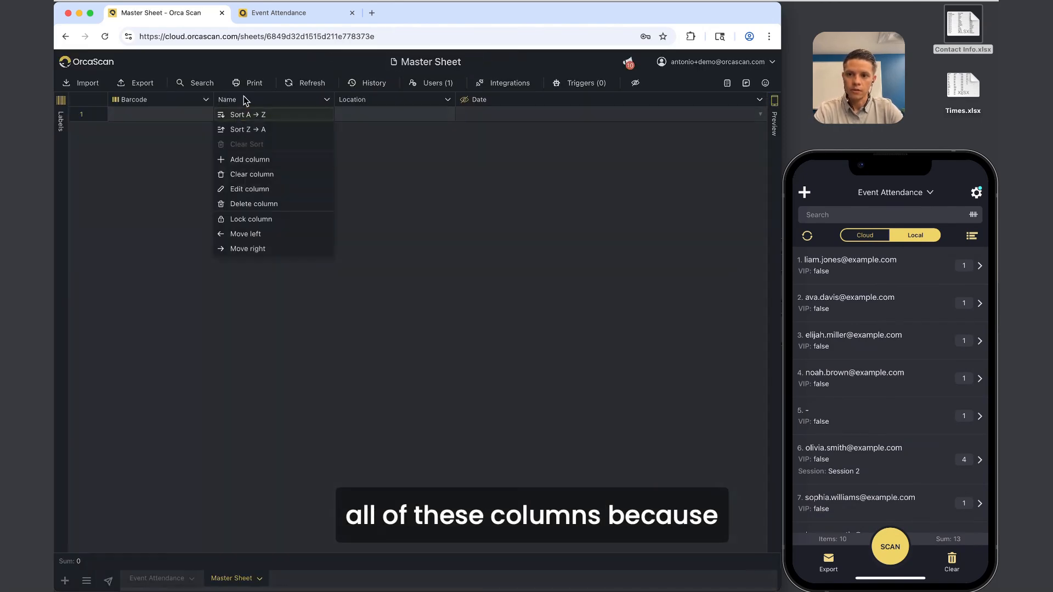
pyautogui.click(277, 203)
pyautogui.click(366, 337)
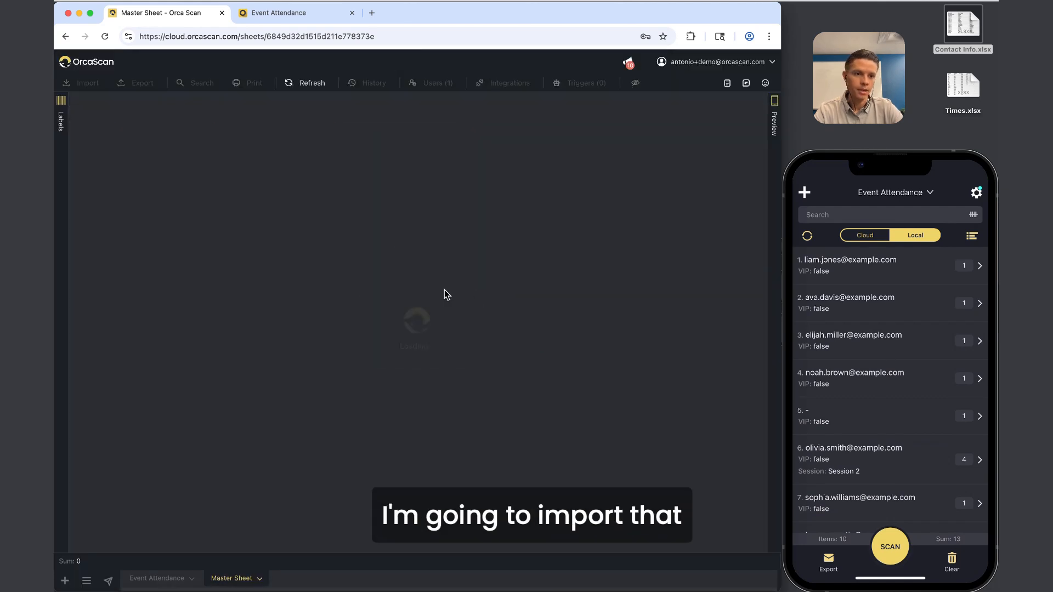
pyautogui.click(973, 30)
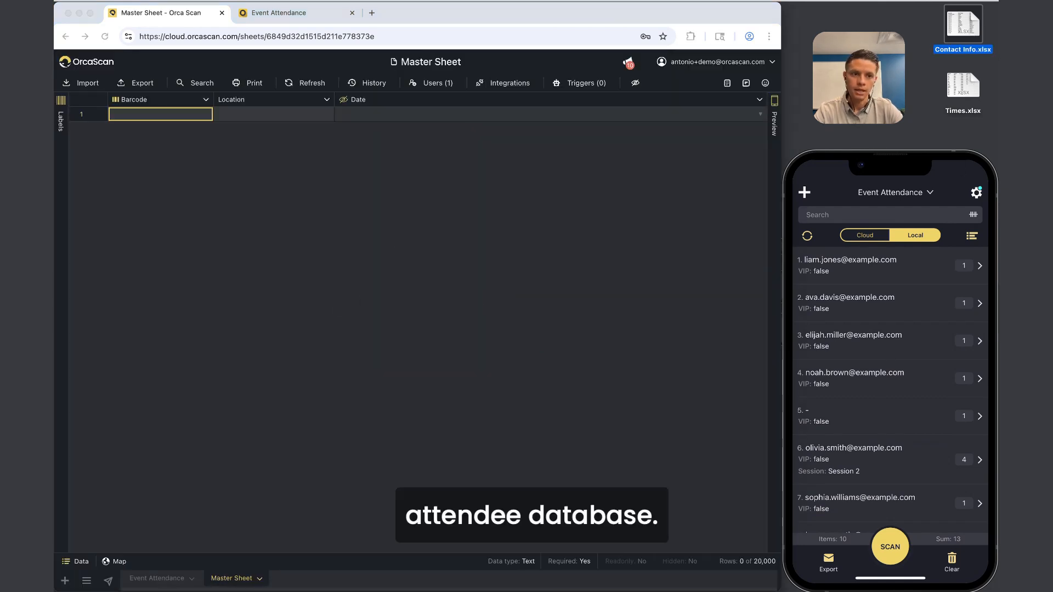
pyautogui.click(275, 102)
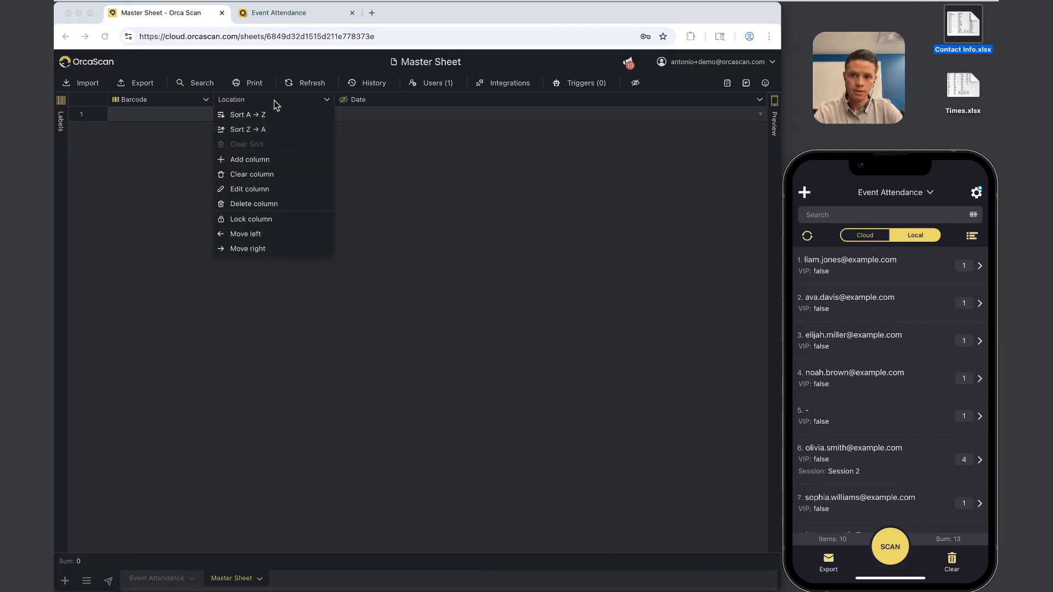
pyautogui.click(275, 206)
pyautogui.click(364, 348)
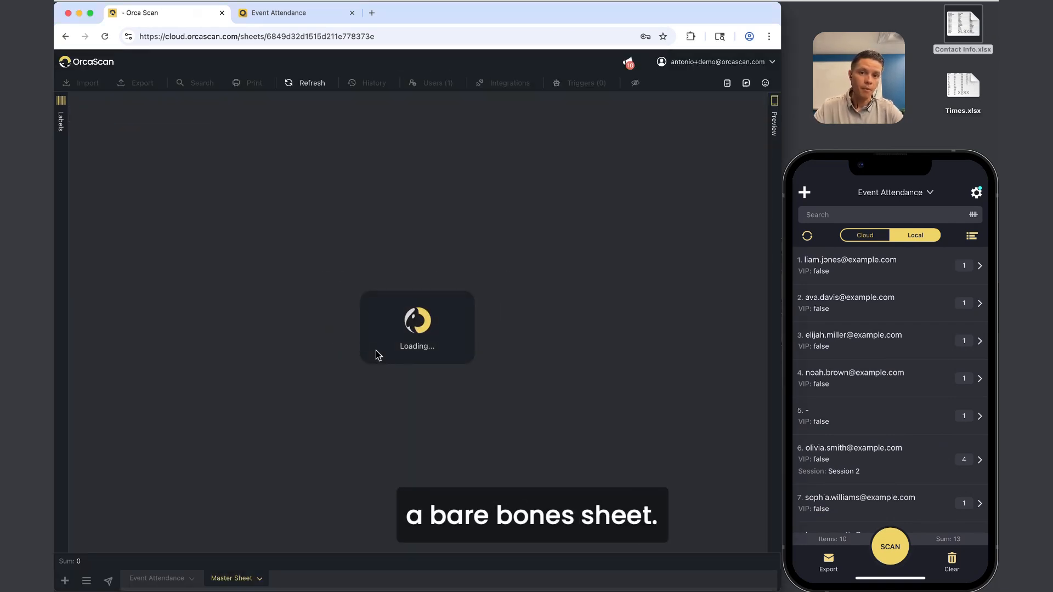
pyautogui.click(249, 102)
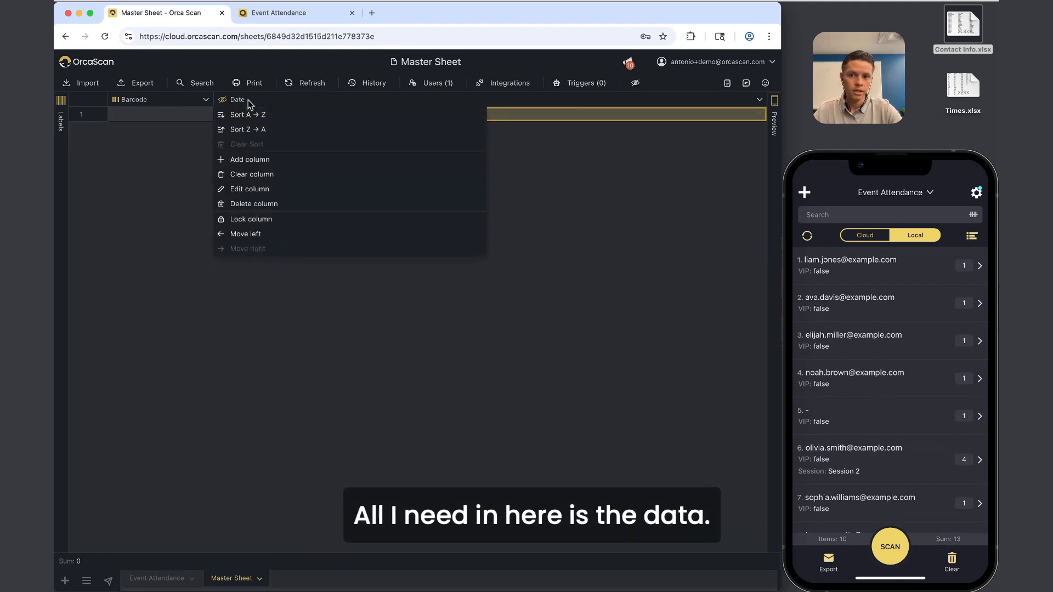
pyautogui.click(267, 204)
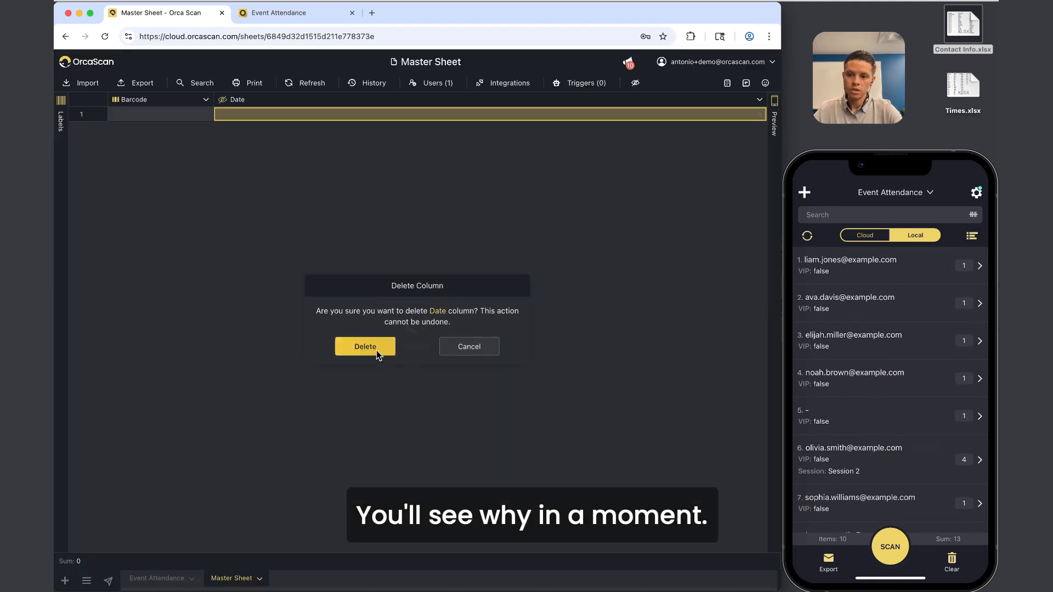
pyautogui.click(376, 351)
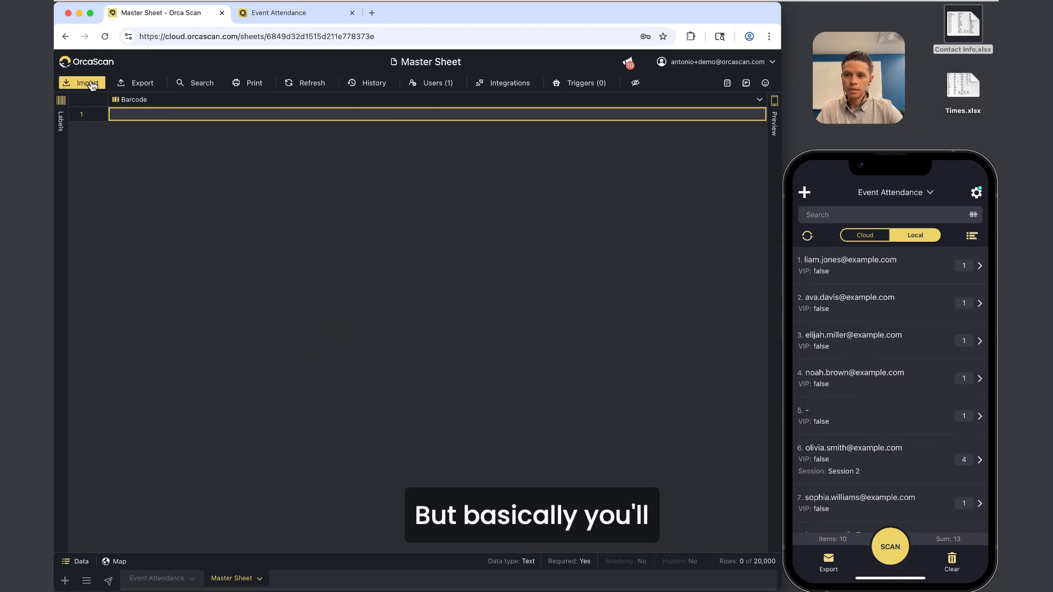
# Import Contact Info.xlsx into the Master Sheet using 'Add to existing rows'.
pyautogui.click(80, 83)
pyautogui.moveTo(963, 25); pyautogui.dragTo(514, 86)
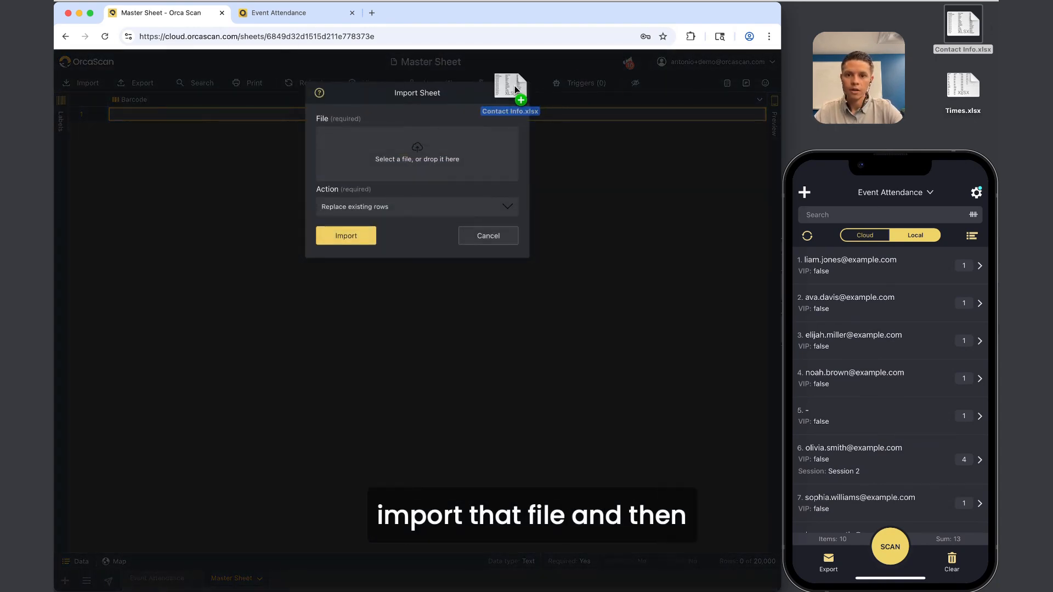
pyautogui.moveTo(418, 145); pyautogui.dragTo(410, 150)
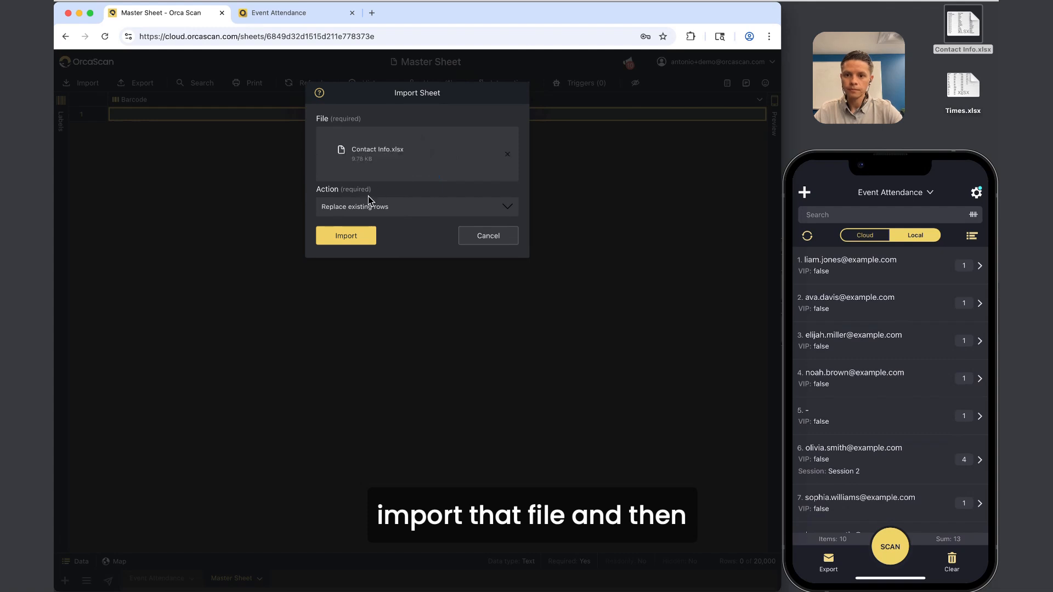
pyautogui.click(356, 206)
pyautogui.click(349, 219)
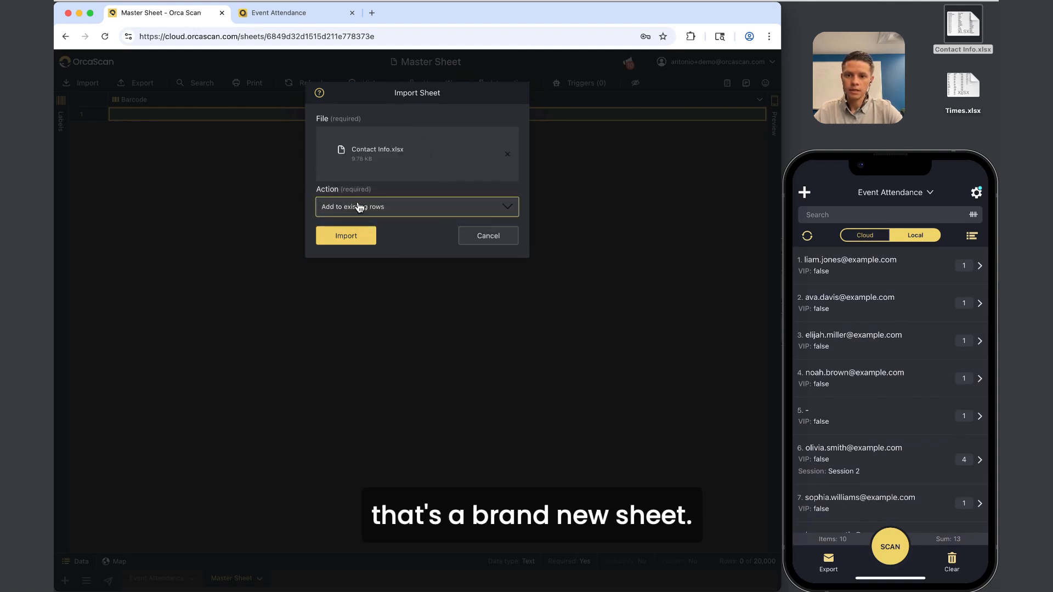
pyautogui.click(350, 239)
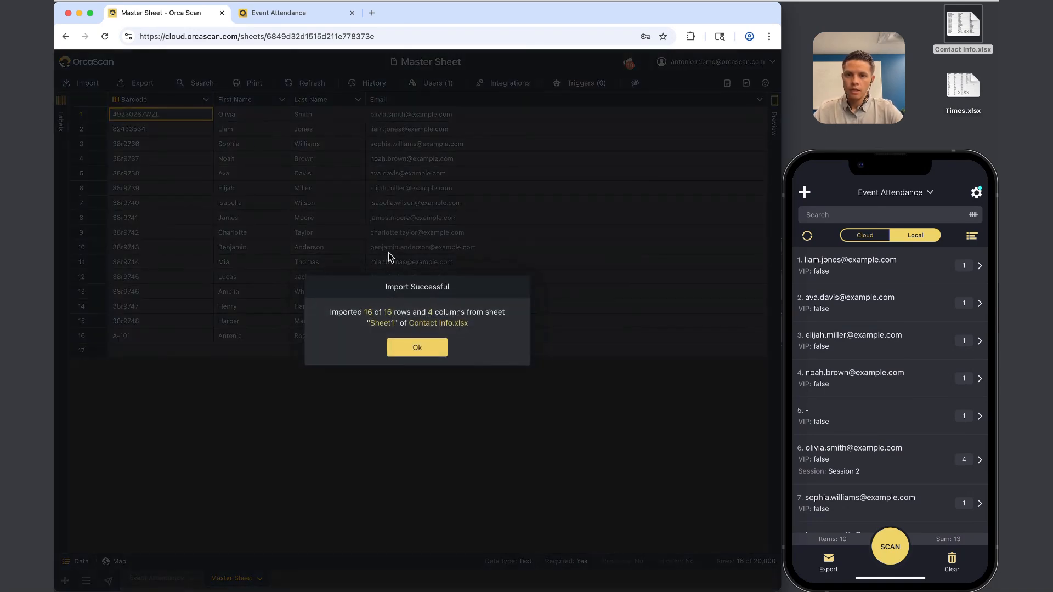
pyautogui.click(403, 354)
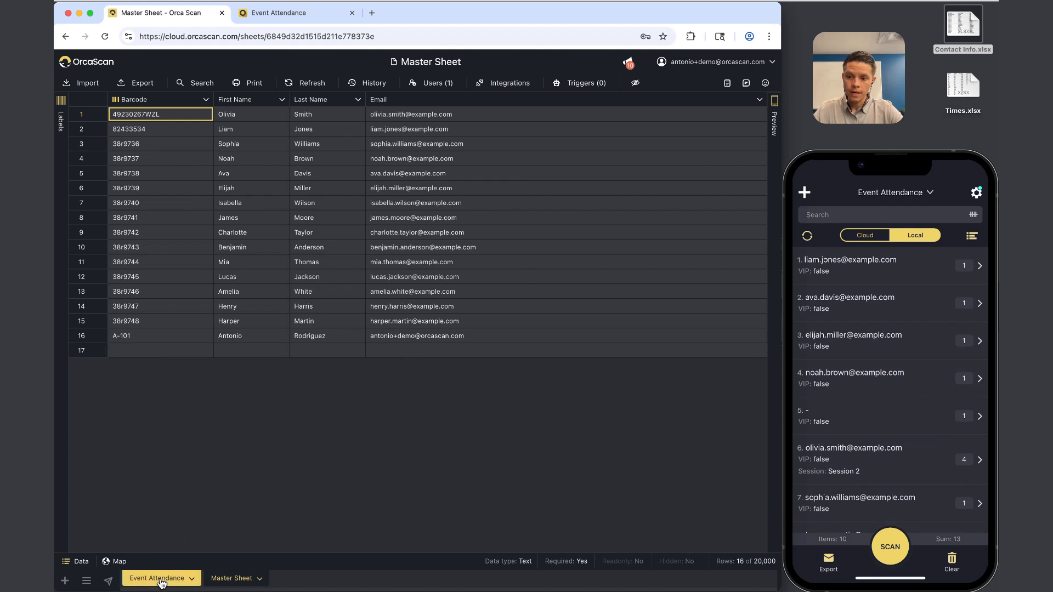
pyautogui.moveTo(159, 578); pyautogui.dragTo(233, 582)
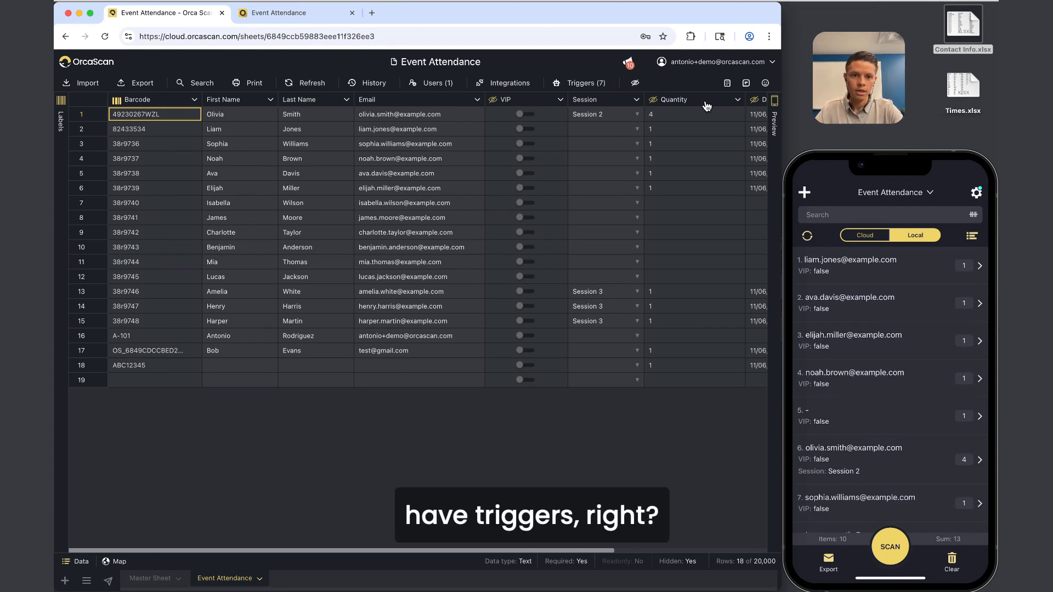
# Select the Date Of Scan, Quantity and VIP columns of Event Attendance to review them.
pyautogui.hscroll(5, 708, 107)
pyautogui.click(627, 99)
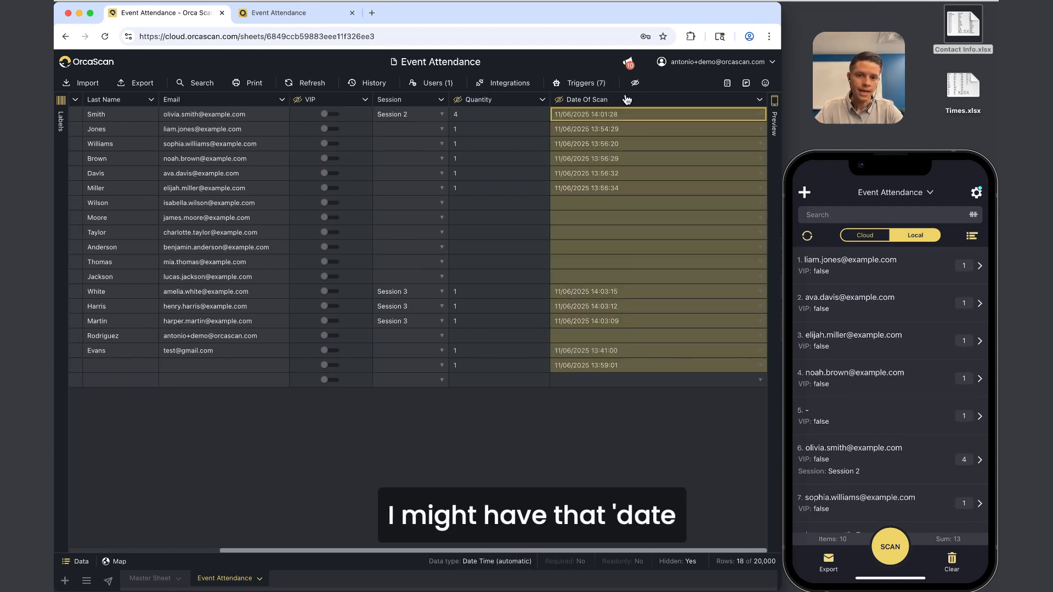
pyautogui.click(506, 100)
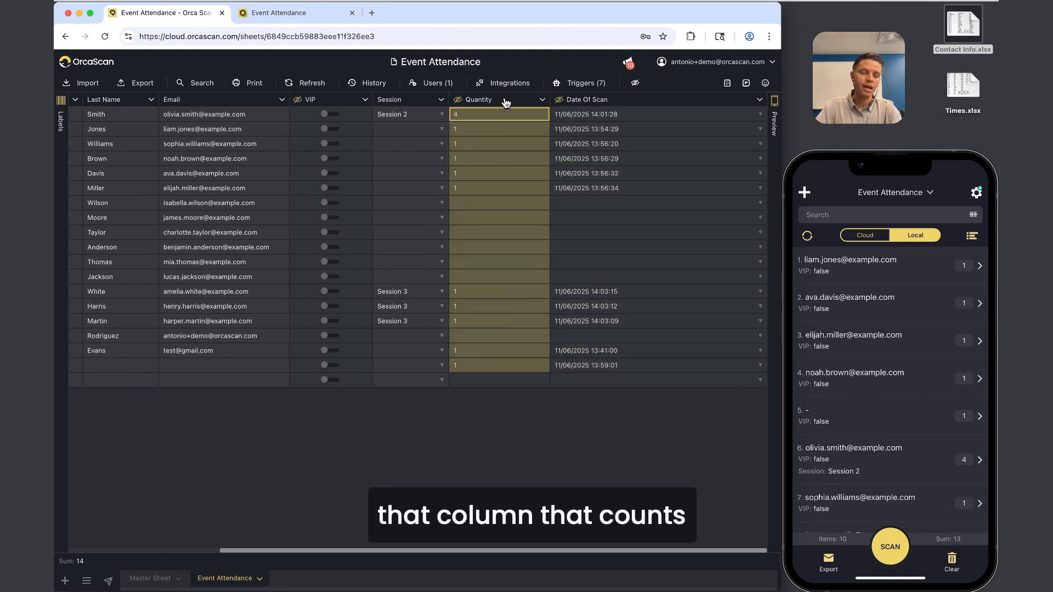
pyautogui.click(334, 103)
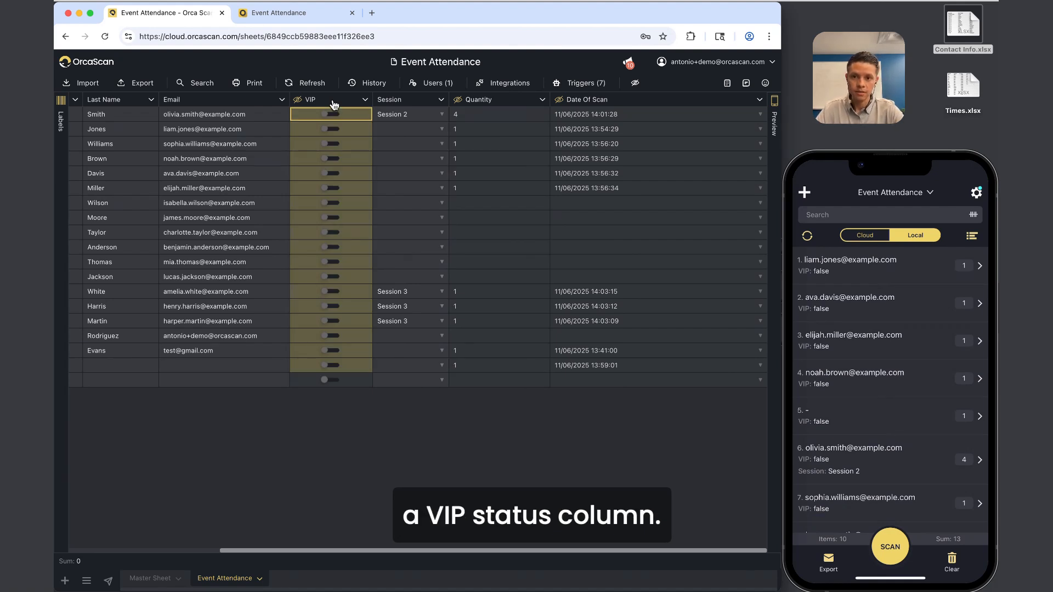
pyautogui.hscroll(-5, 299, 181)
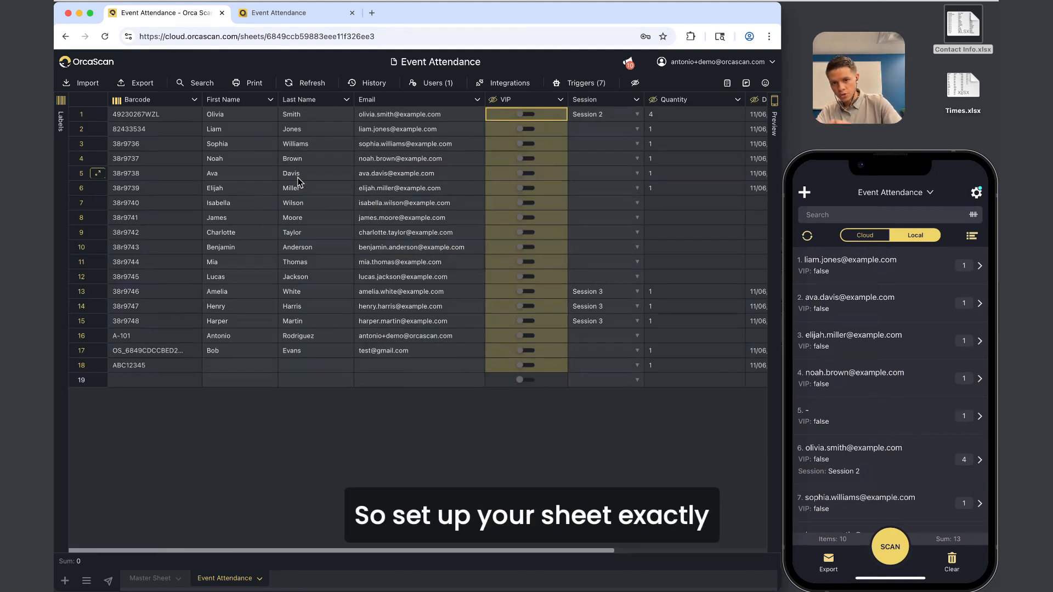
pyautogui.click(222, 583)
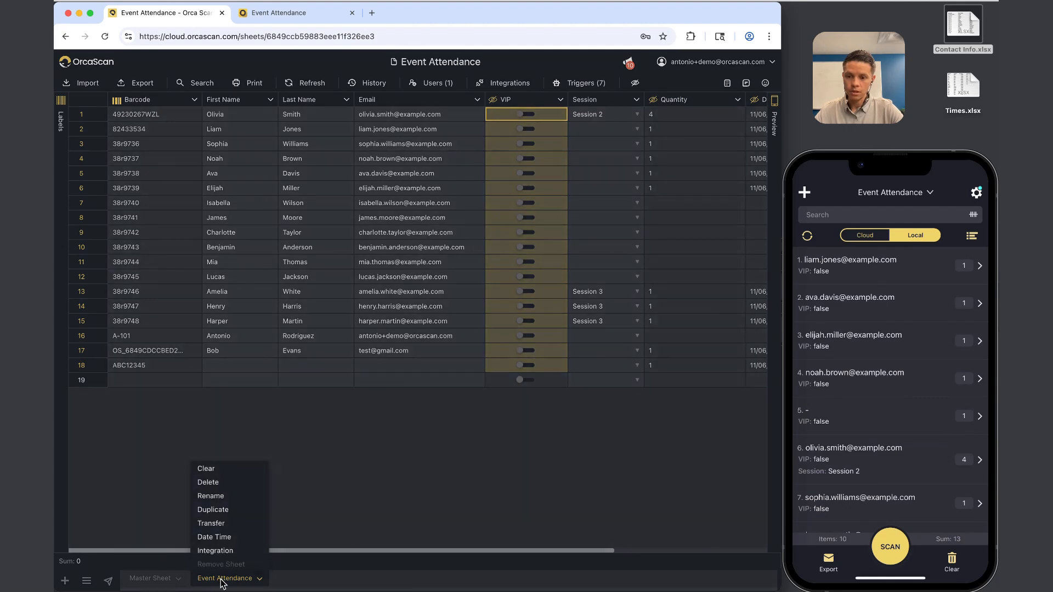
# Clear all rows from the Event Attendance sheet.
pyautogui.click(220, 467)
pyautogui.click(370, 344)
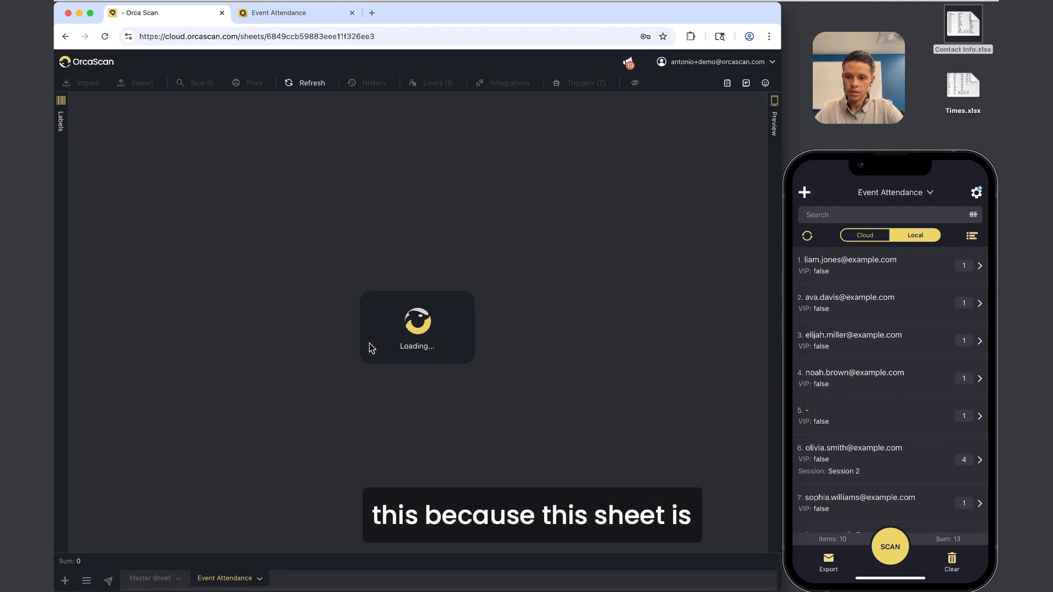
pyautogui.click(226, 579)
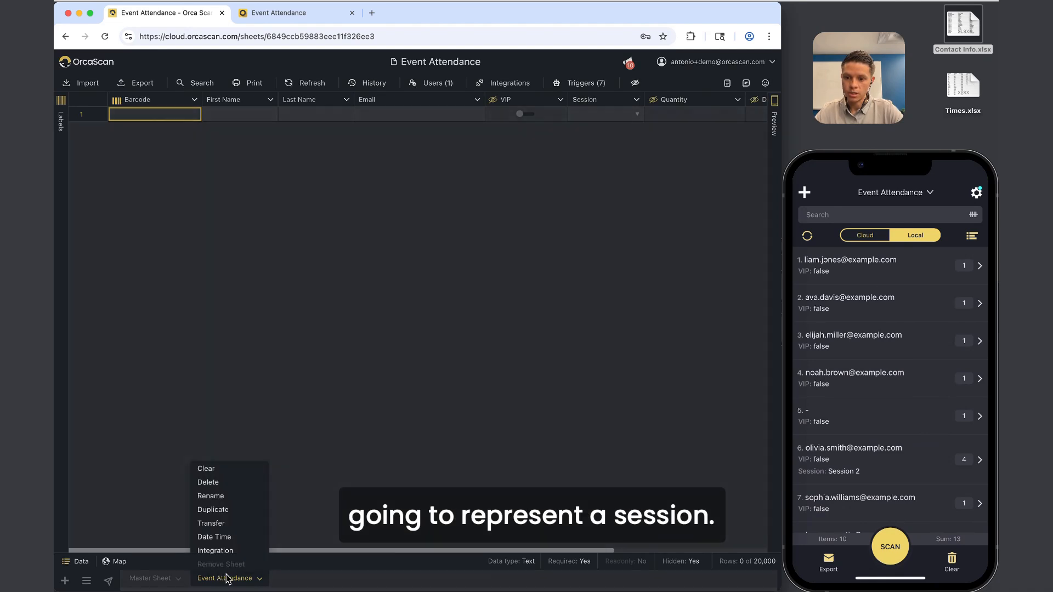
pyautogui.click(327, 489)
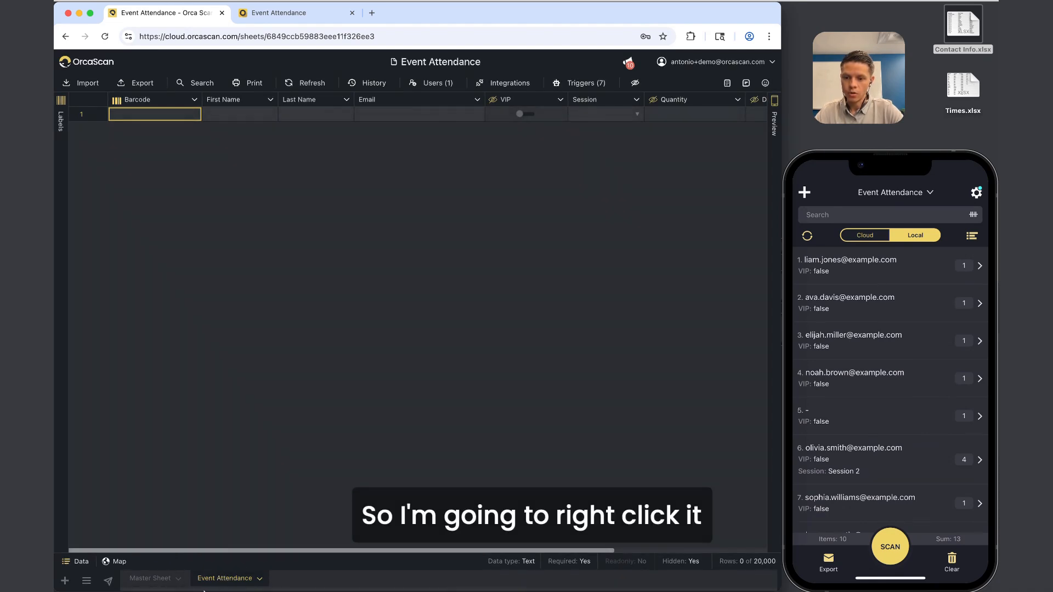
# Rename the Event Attendance sheet to 'Session 1'.
pyautogui.rightClick(219, 578)
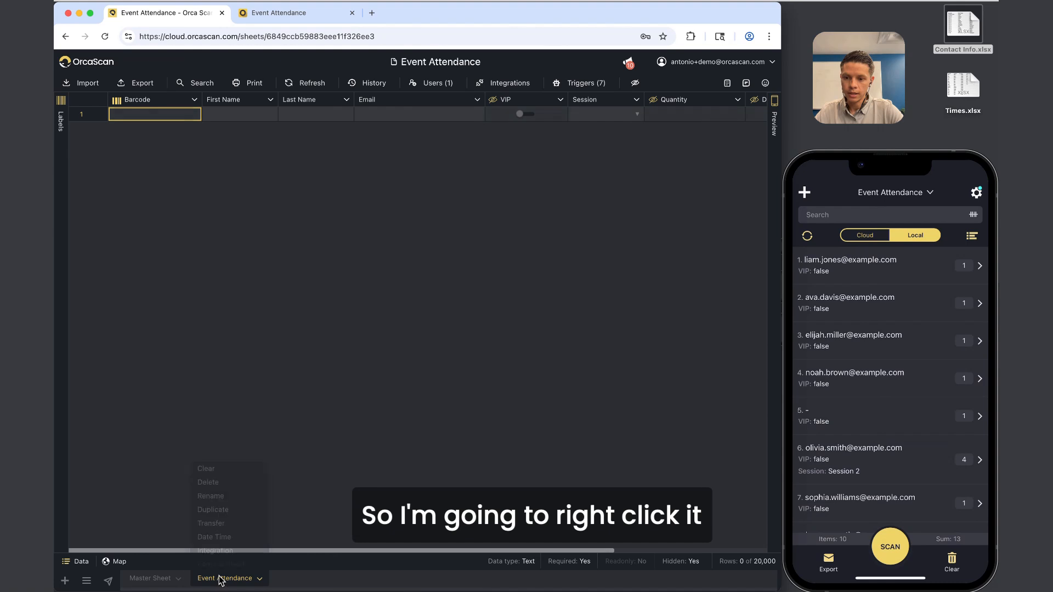
pyautogui.click(217, 497)
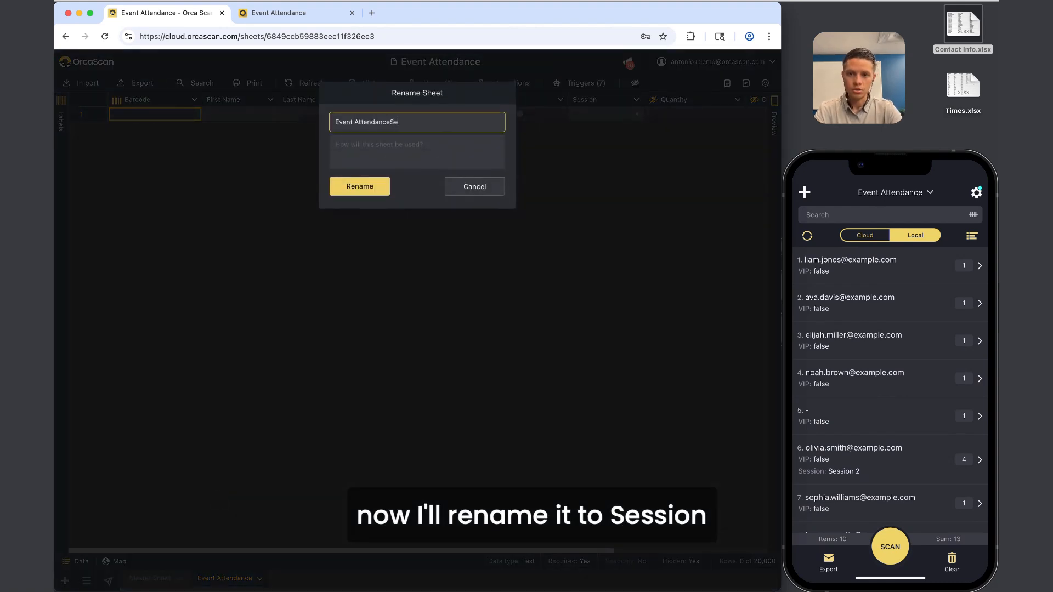
pyautogui.press('super+a')
pyautogui.write('Sessi')
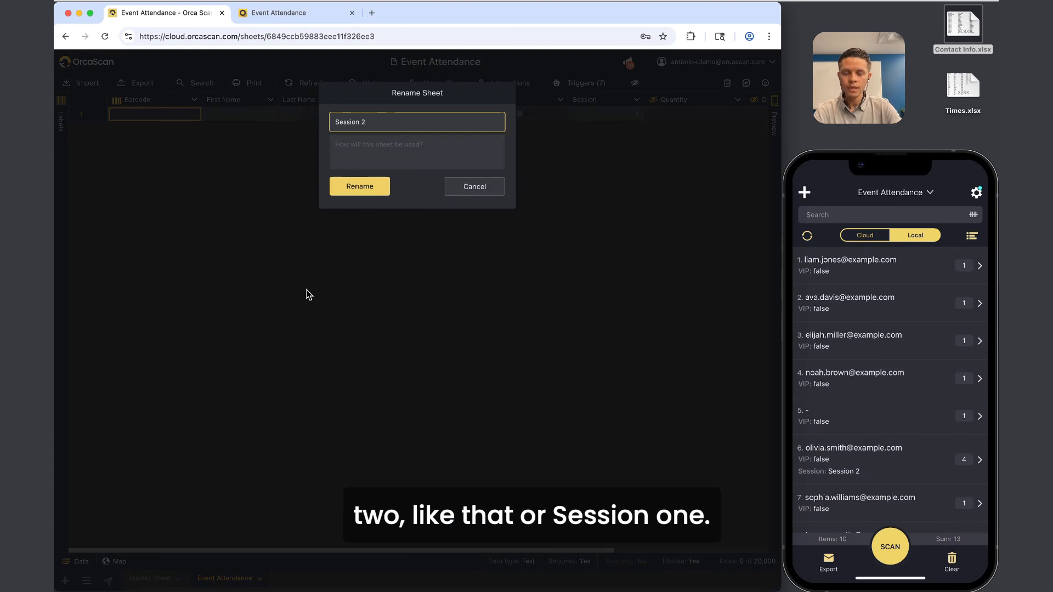
pyautogui.click(373, 189)
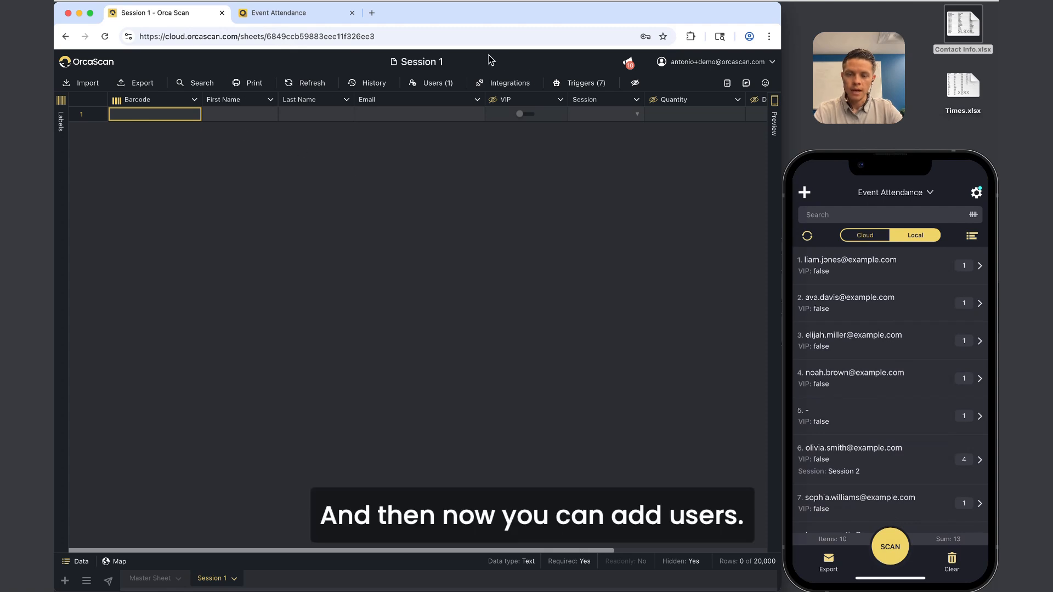
# Add a colleague's e-mail as a user of Session 1 and confirm they appear.
pyautogui.click(441, 84)
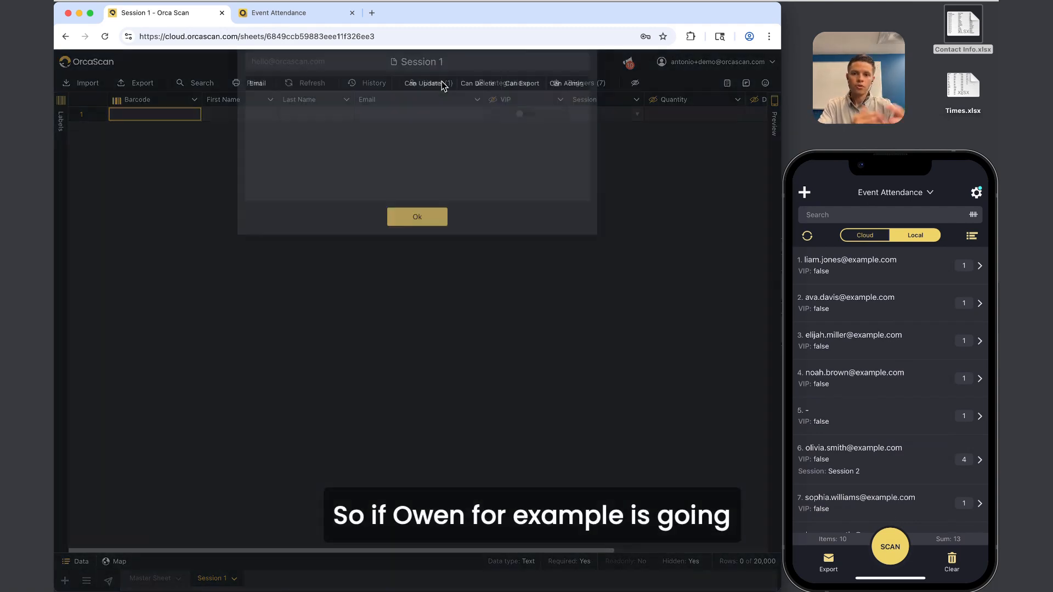
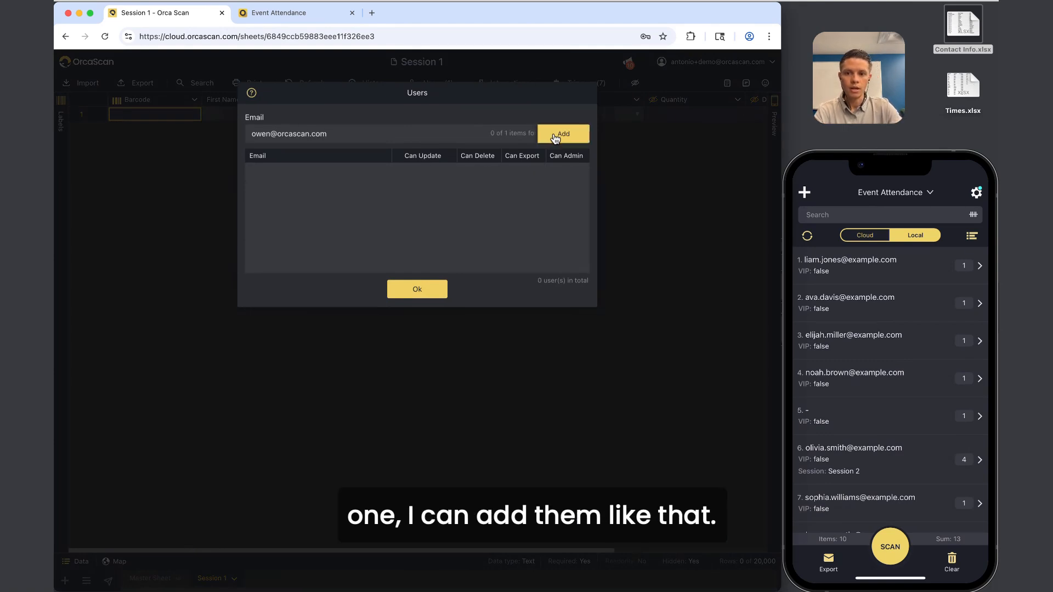
pyautogui.click(555, 137)
pyautogui.click(418, 290)
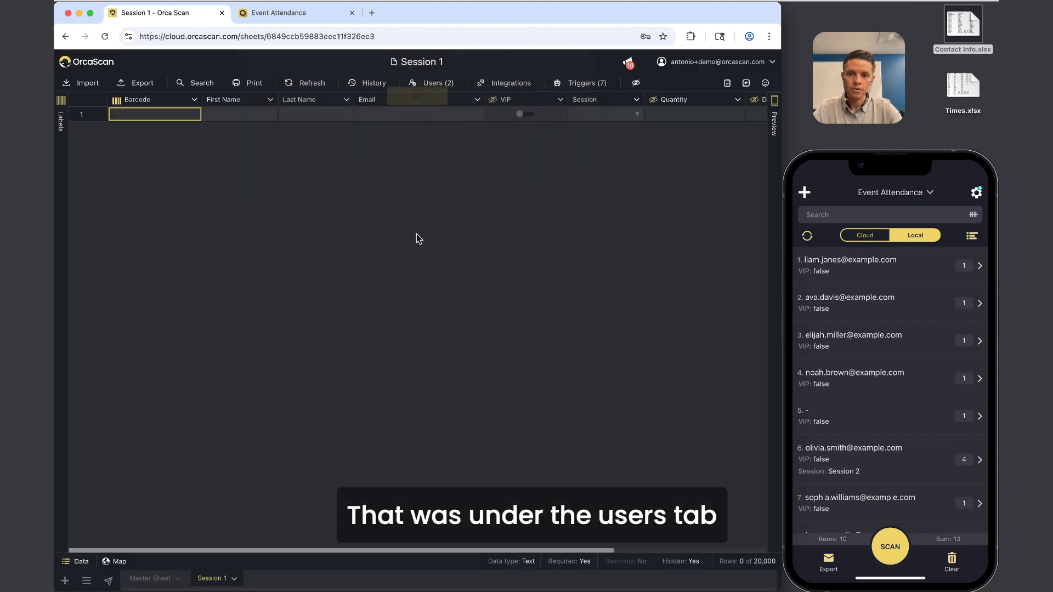
pyautogui.click(445, 88)
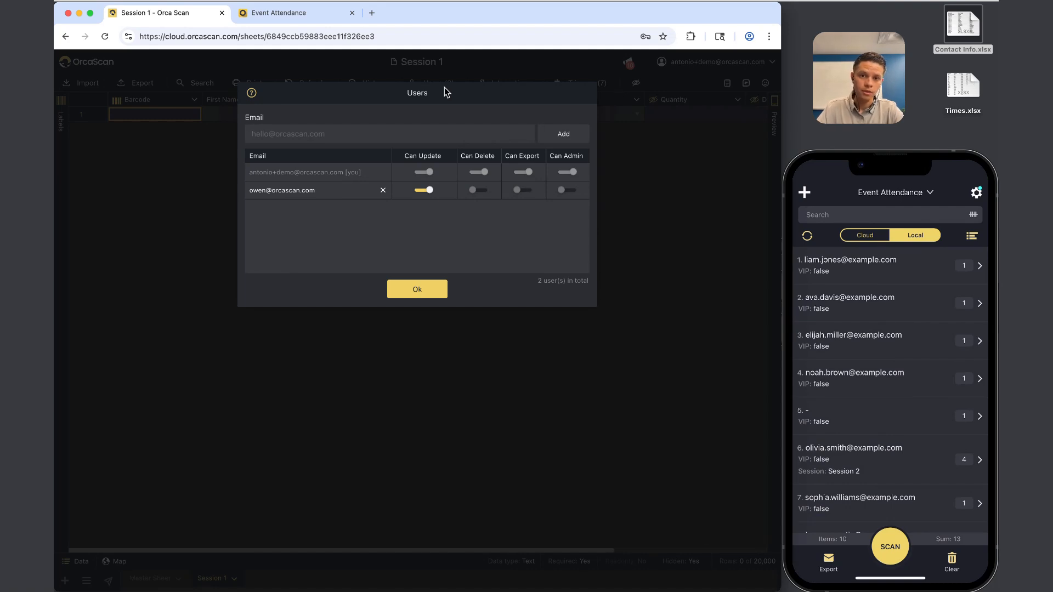
# Open Session 1 in the phone app's sheet list, switching between Master Sheet and Session 1.
pyautogui.click(921, 197)
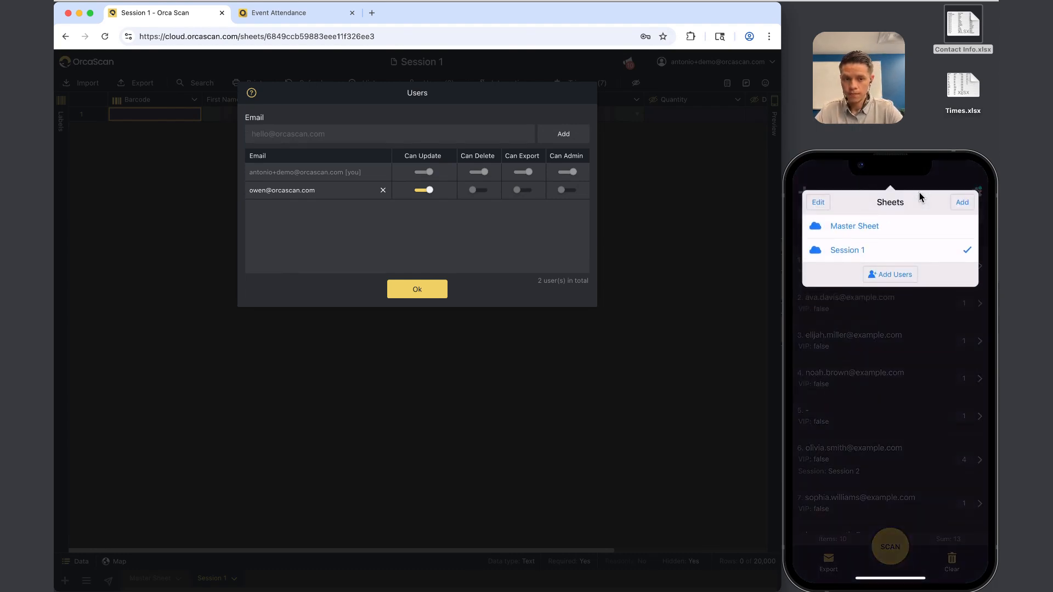
pyautogui.click(422, 292)
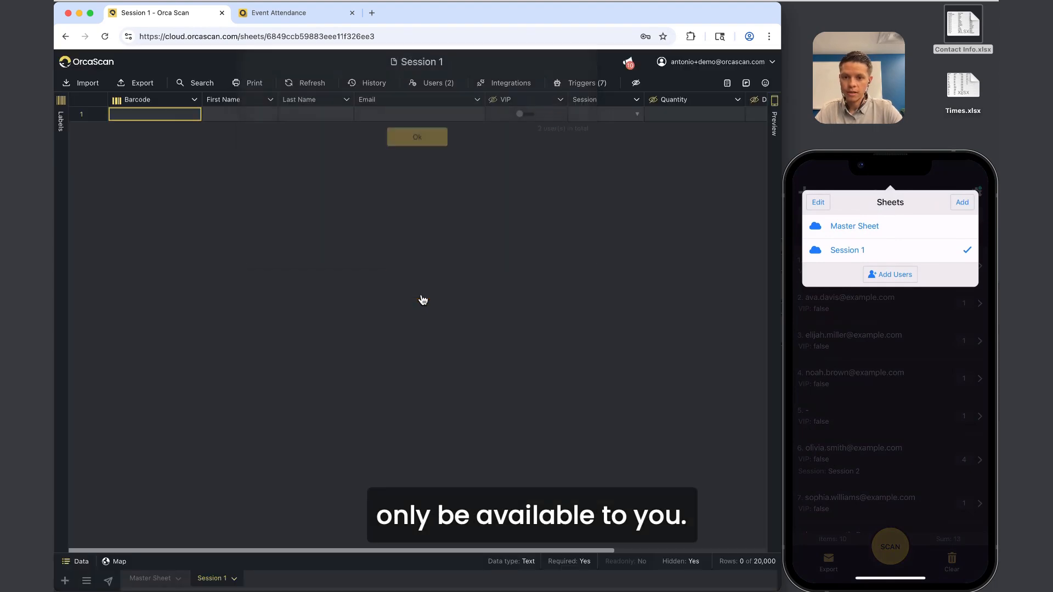
pyautogui.click(139, 578)
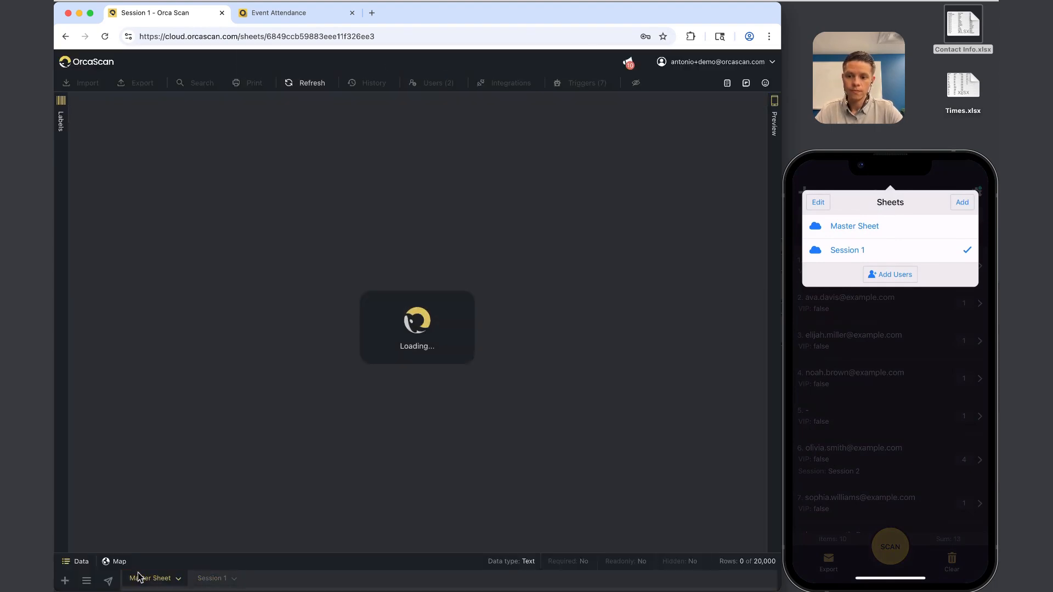
pyautogui.click(210, 579)
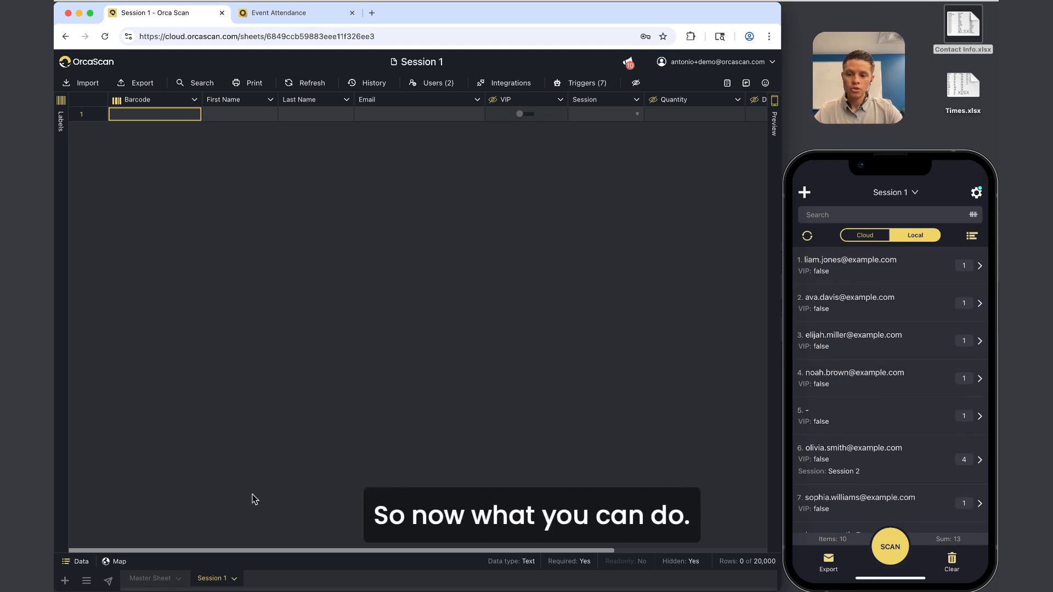
# Delete the Session column from Session 1.
pyautogui.click(598, 100)
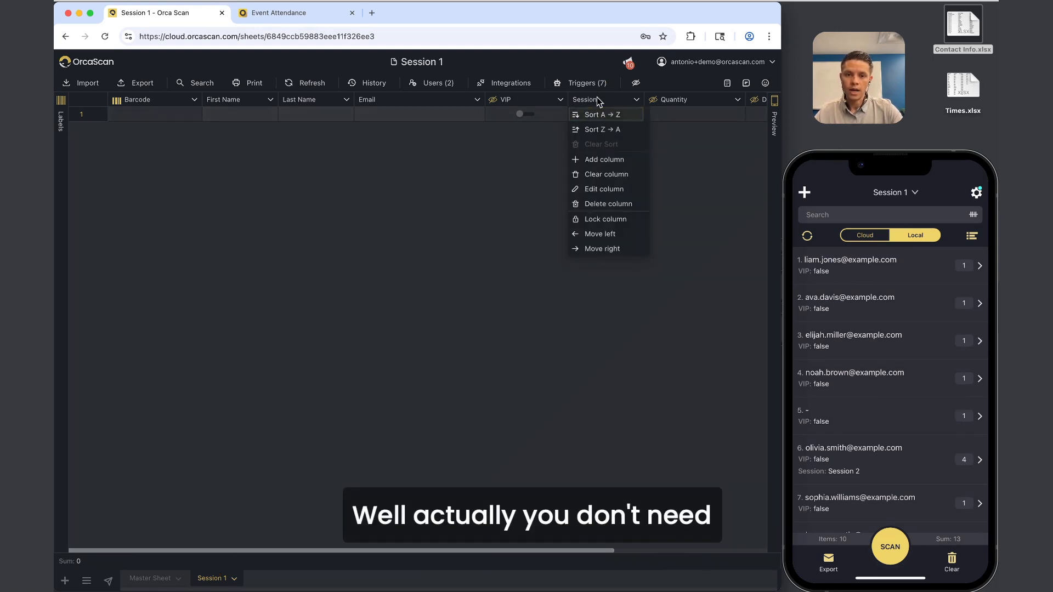
pyautogui.click(601, 208)
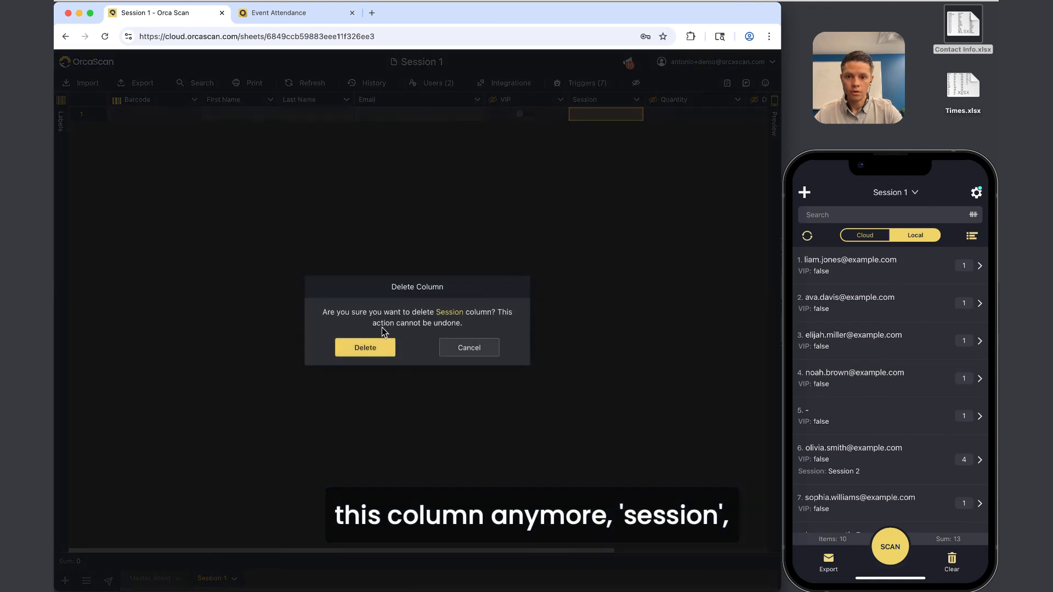
pyautogui.click(363, 345)
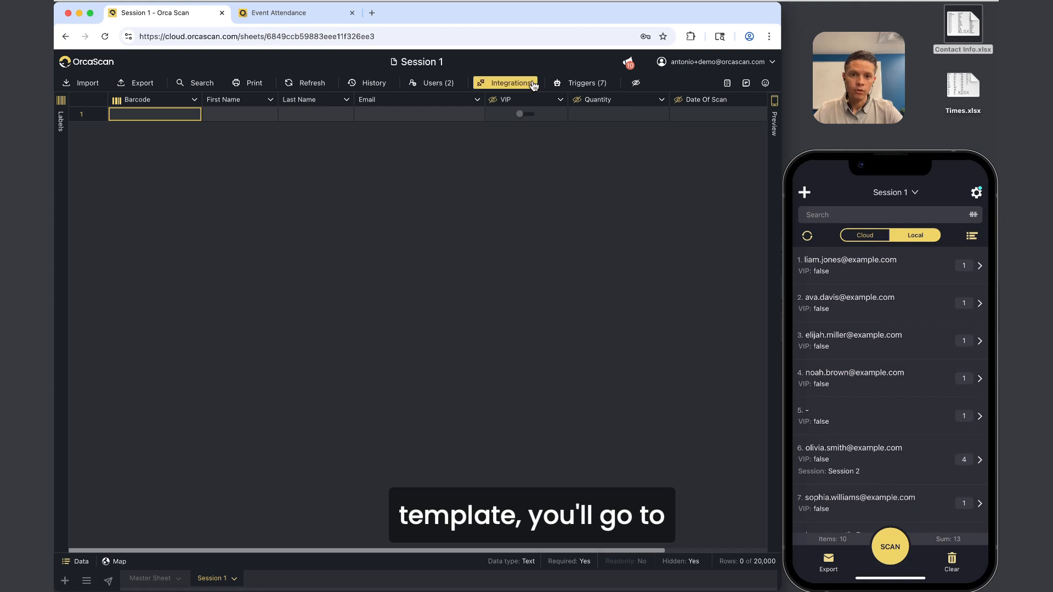
# Tick Master Sheet under Data Sources in Integrations and save.
pyautogui.click(515, 86)
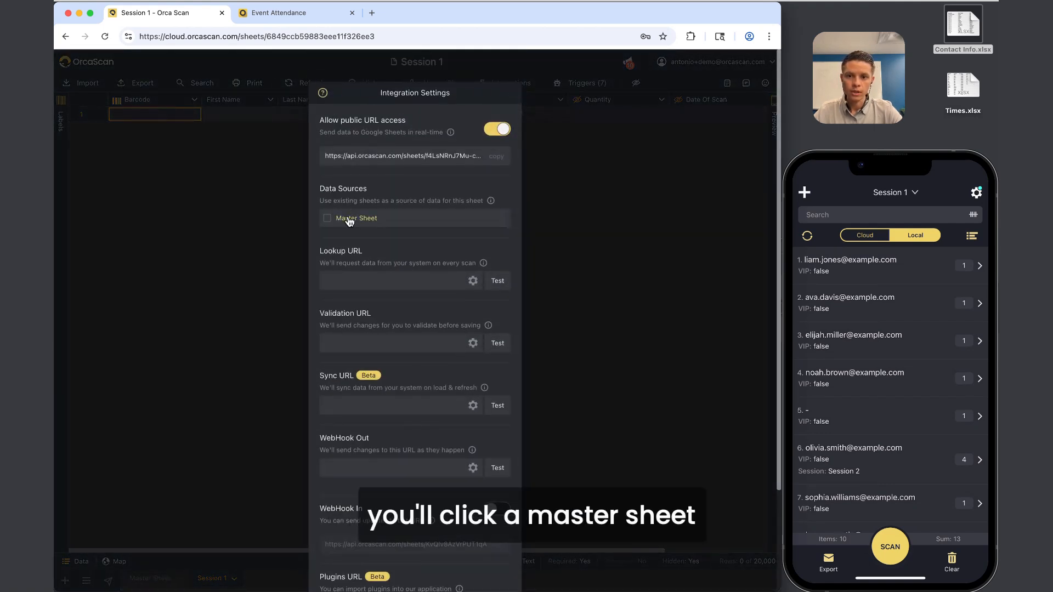
pyautogui.scroll(-5, 411, 242)
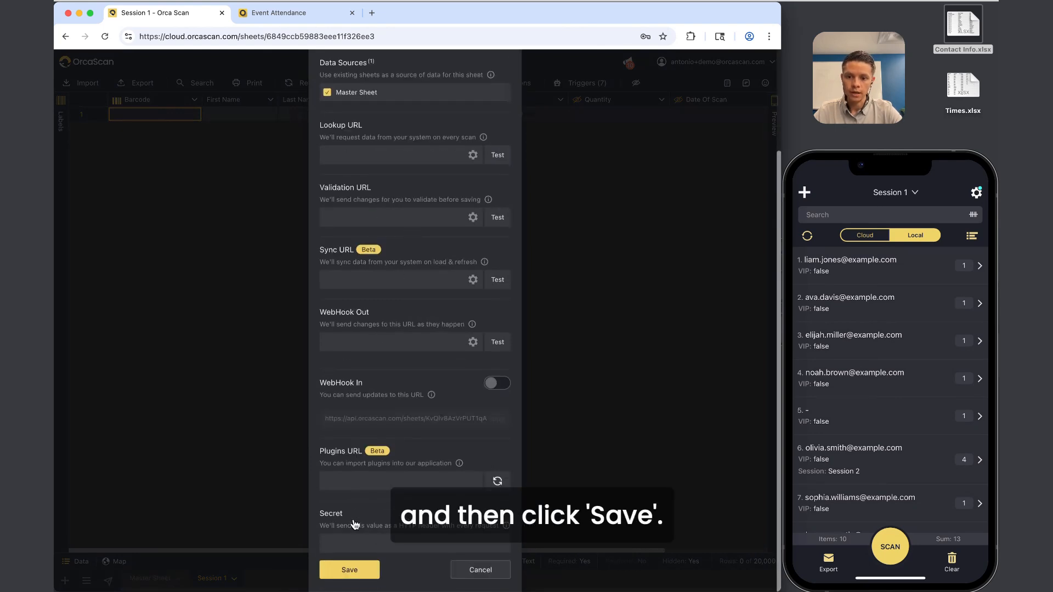
pyautogui.click(349, 571)
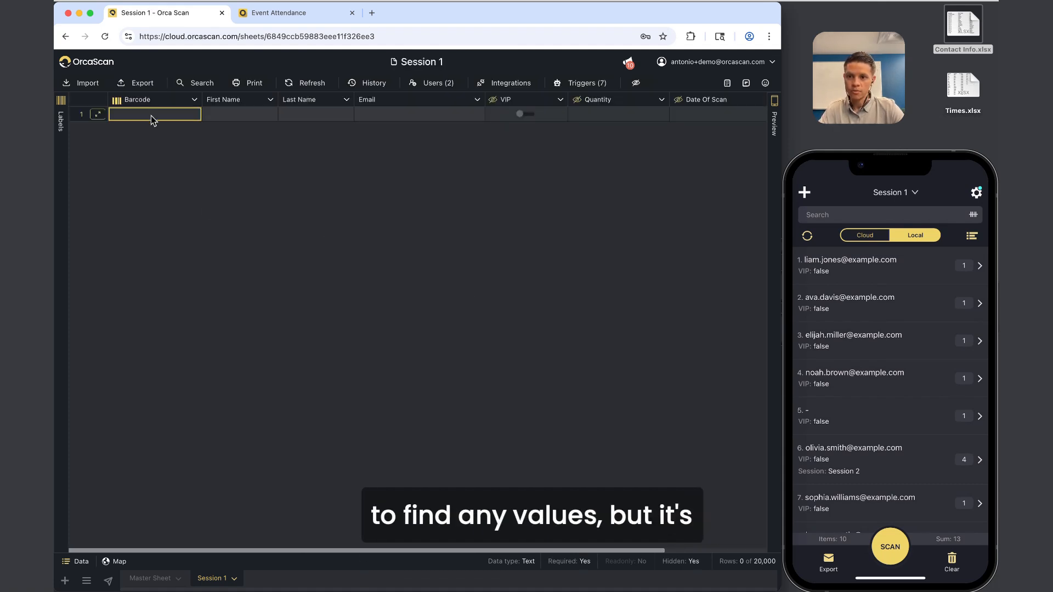
pyautogui.click(150, 578)
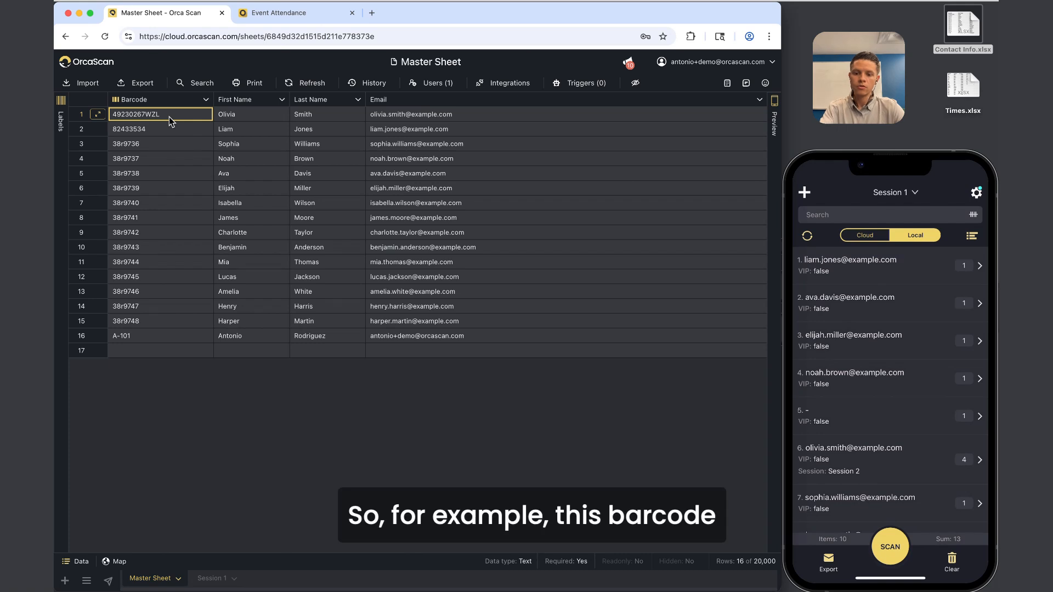
pyautogui.doubleClick(169, 116)
pyautogui.press('super+c')
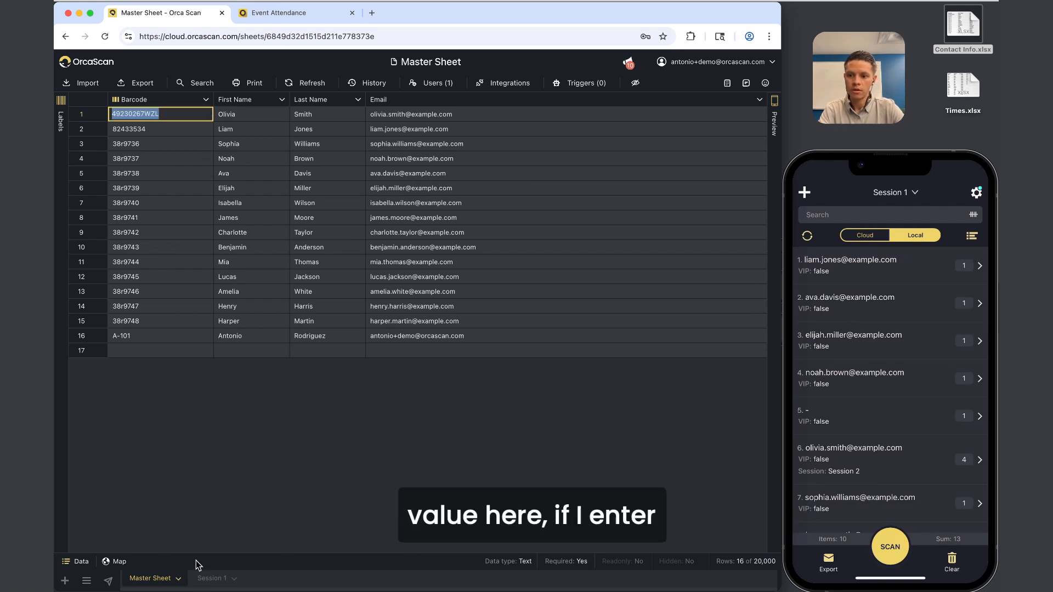
pyautogui.click(211, 578)
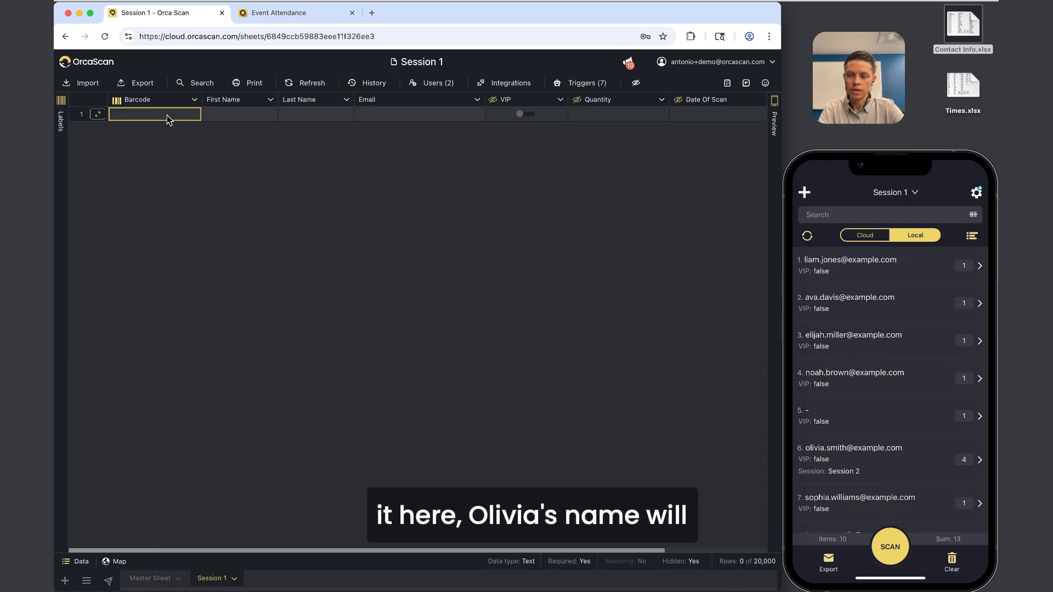
pyautogui.press('super+v')
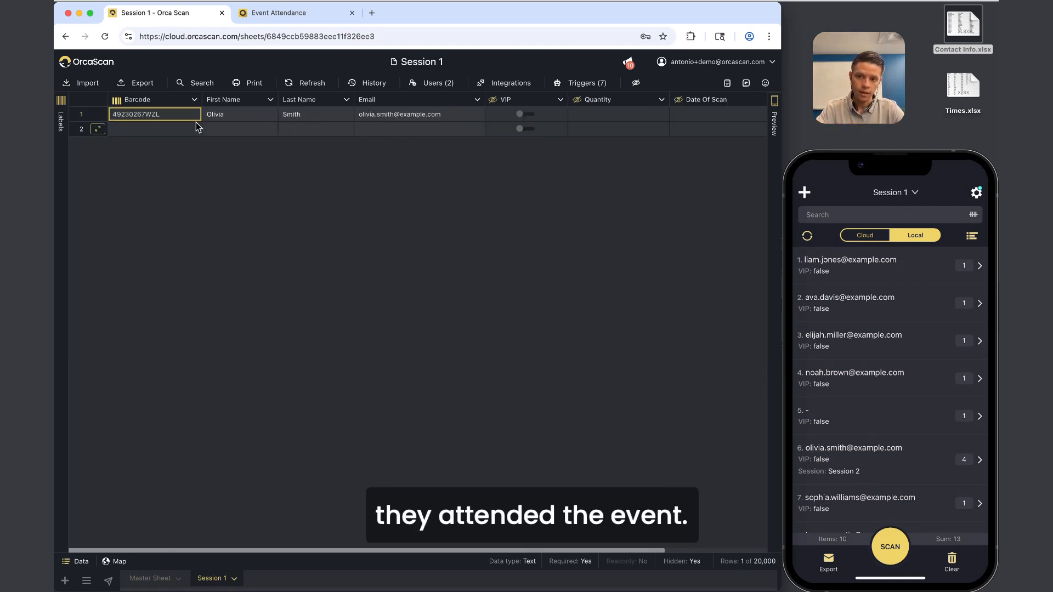
# Delete the test row 1 from Session 1.
pyautogui.rightClick(85, 115)
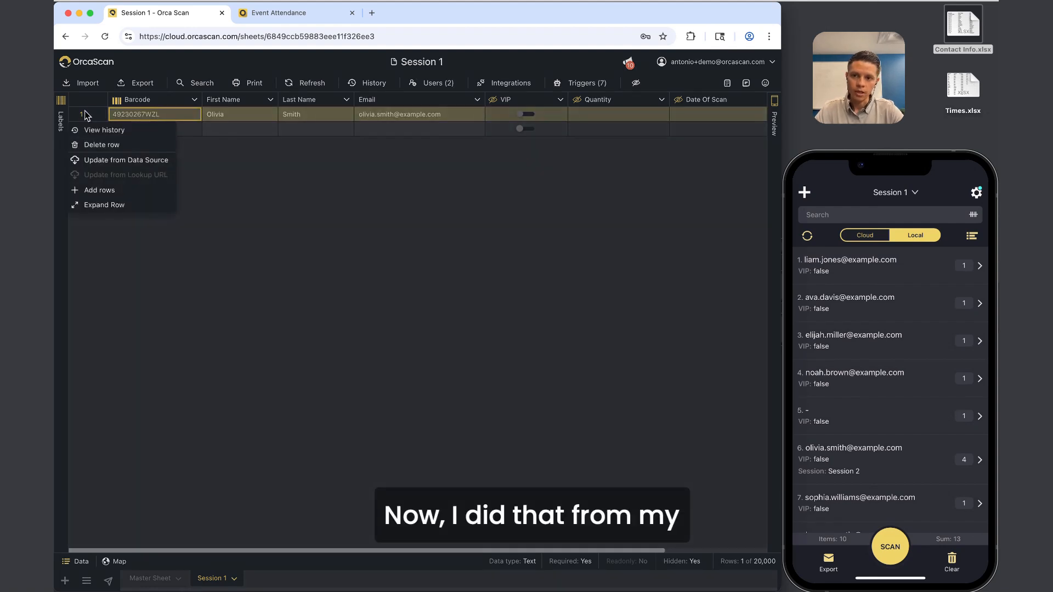
pyautogui.click(114, 147)
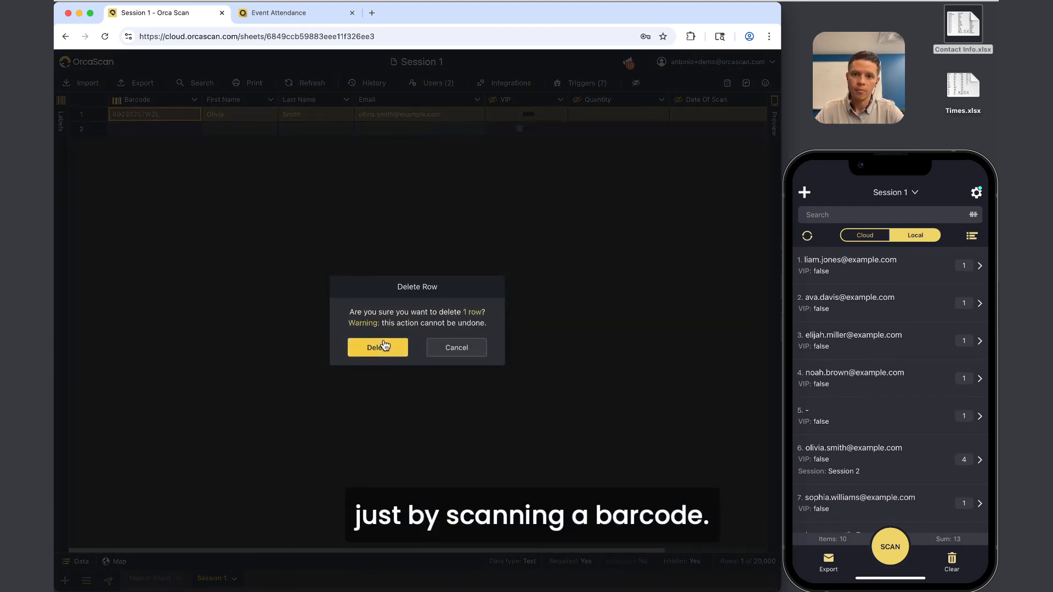
pyautogui.click(384, 346)
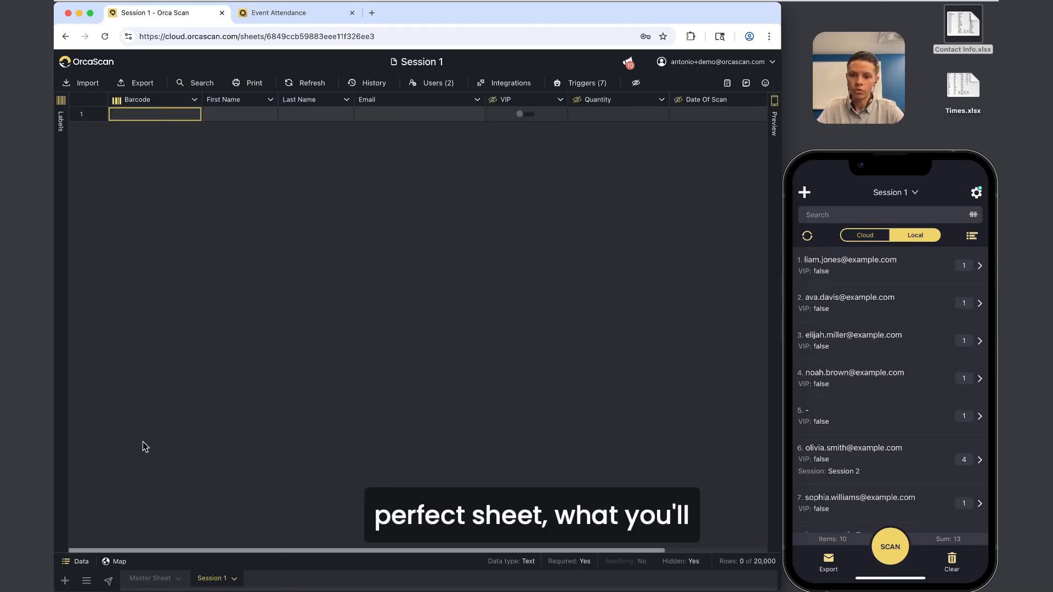
# Duplicate Session 1 as 'Session 2' with Include users and Include triggers enabled.
pyautogui.rightClick(216, 580)
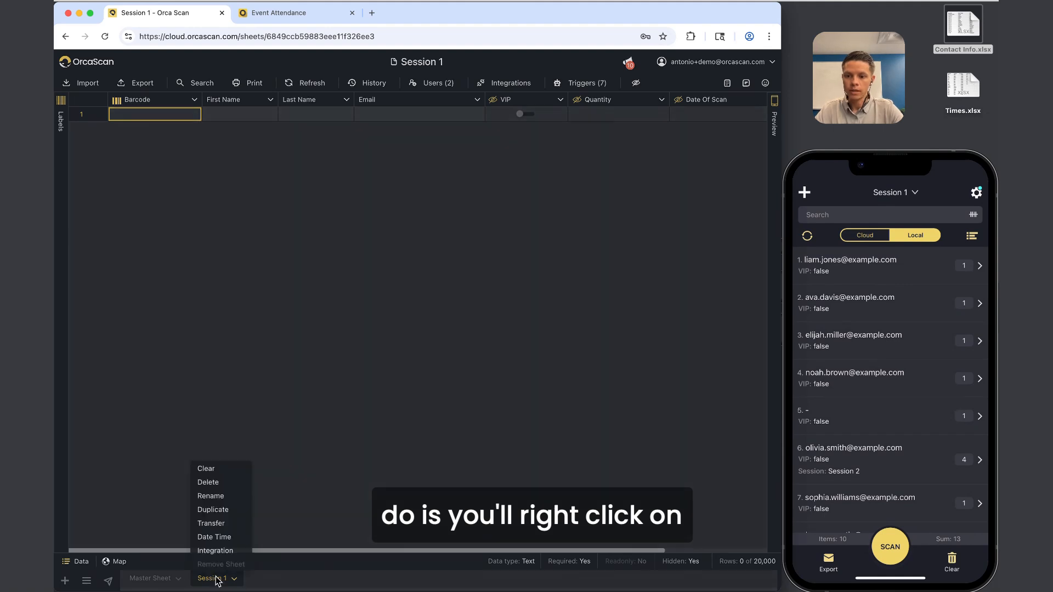
pyautogui.click(219, 509)
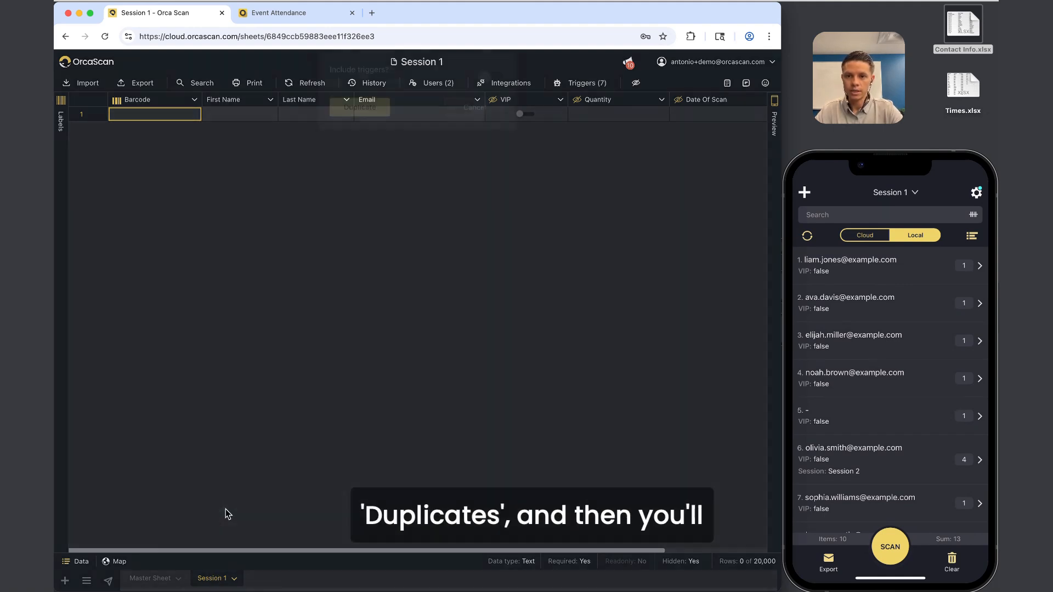
pyautogui.moveTo(400, 121); pyautogui.dragTo(269, 97)
pyautogui.write('Session 2')
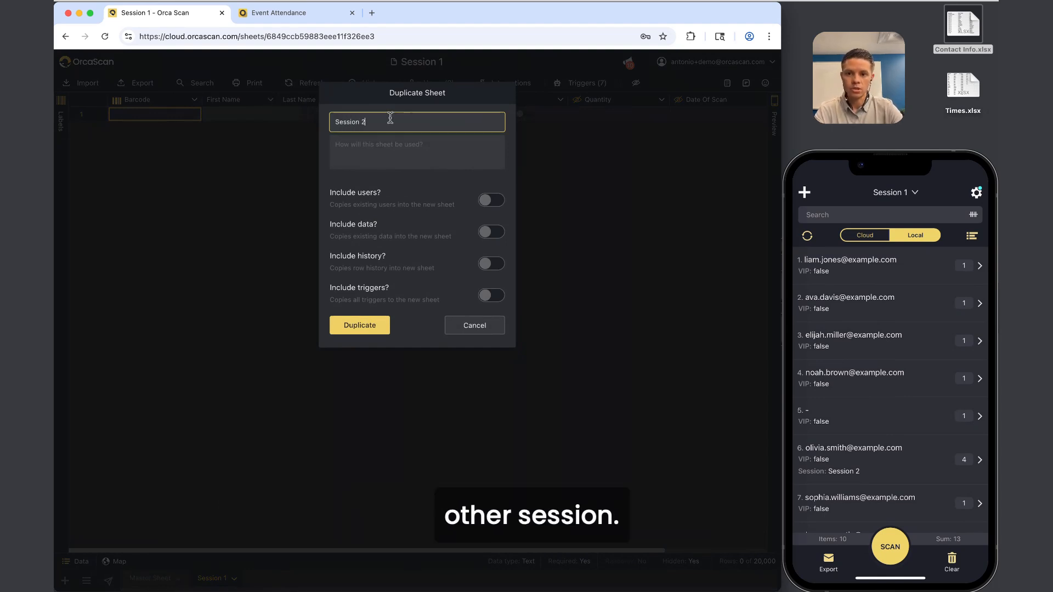
pyautogui.click(491, 201)
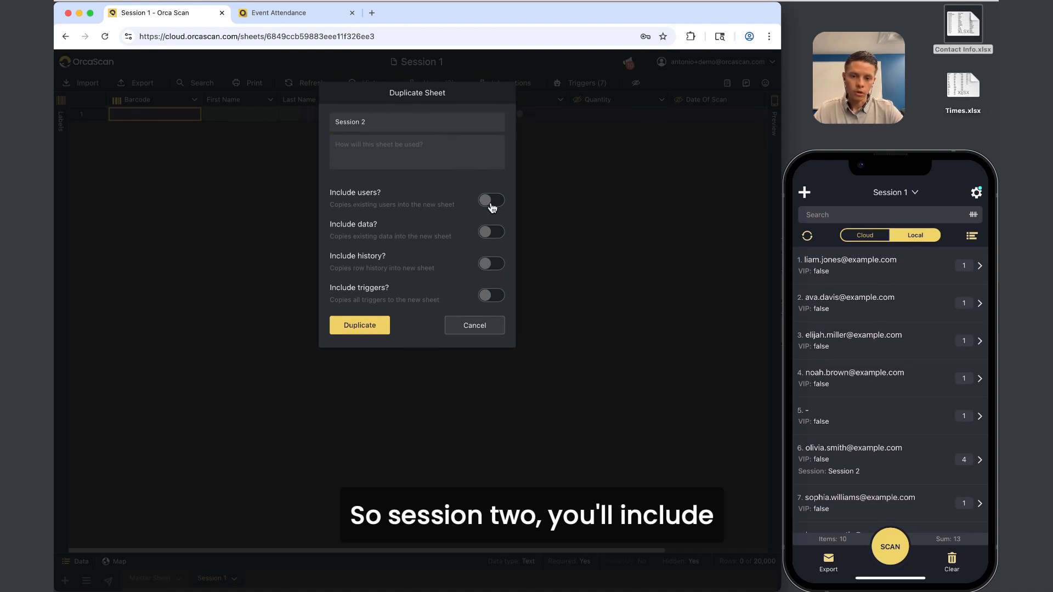
pyautogui.click(503, 296)
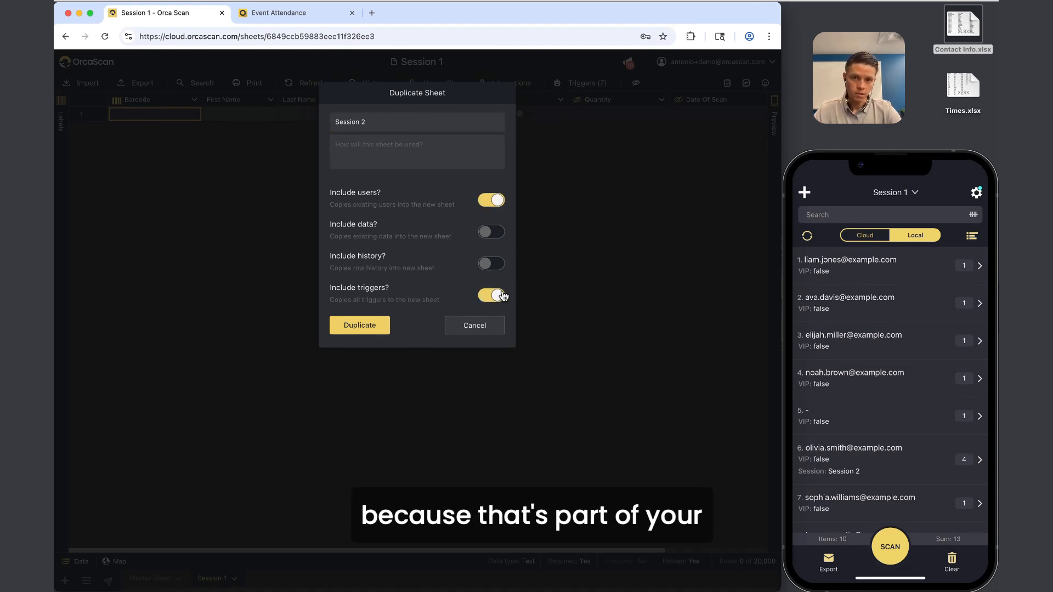
pyautogui.click(360, 326)
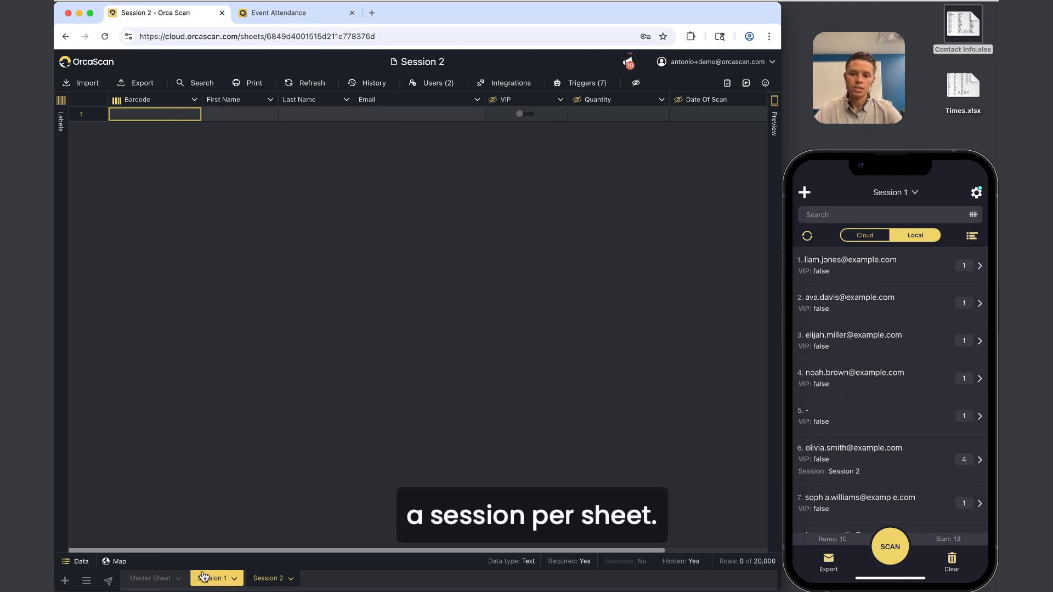
# Check that Session 2 has both users and the 7 copied triggers.
pyautogui.click(435, 80)
pyautogui.click(421, 289)
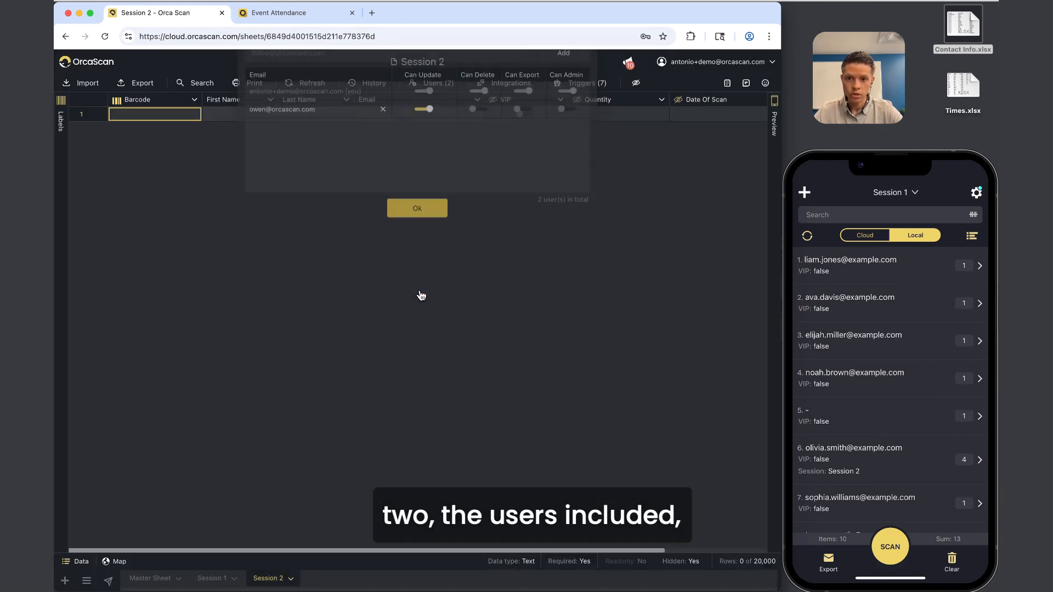
pyautogui.click(581, 82)
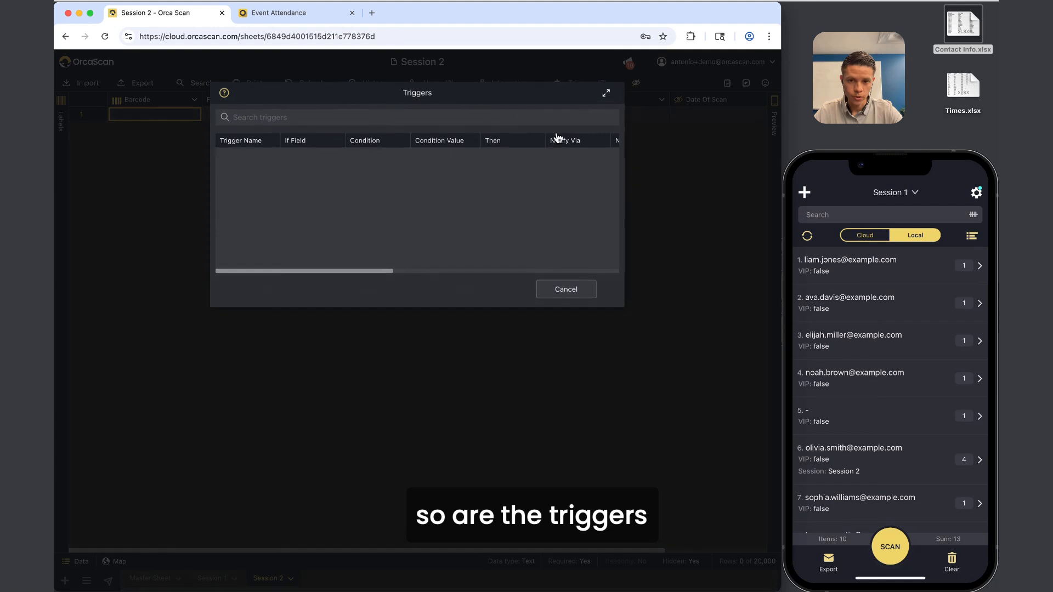
pyautogui.click(560, 291)
pyautogui.hscroll(2, 569, 130)
pyautogui.hscroll(-2, 569, 130)
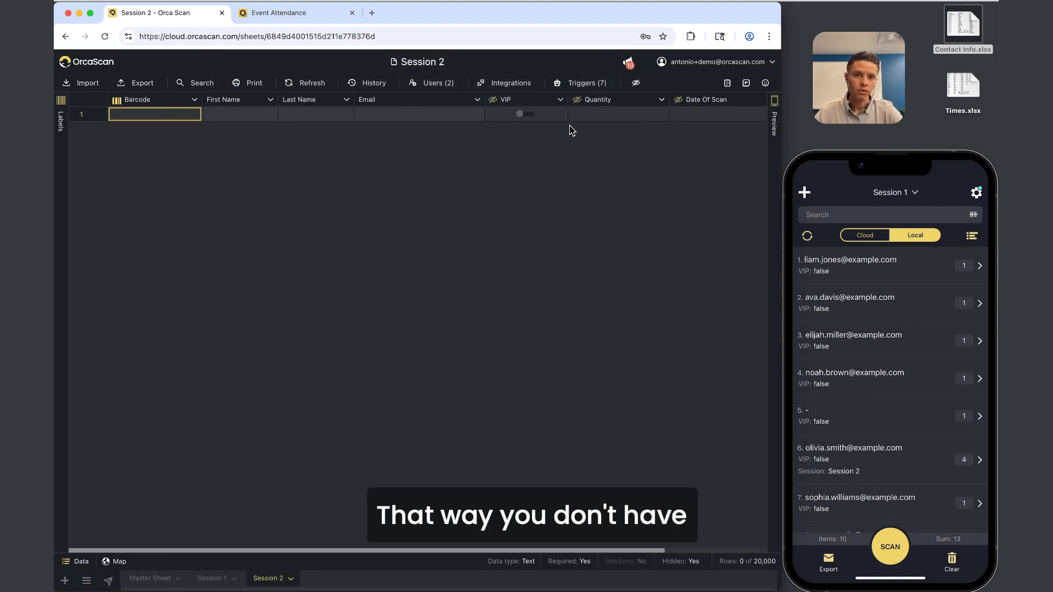
# Go back to Session 1, check the phone's sheet list, then bring up the 16-contact Master Sheet.
pyautogui.click(214, 578)
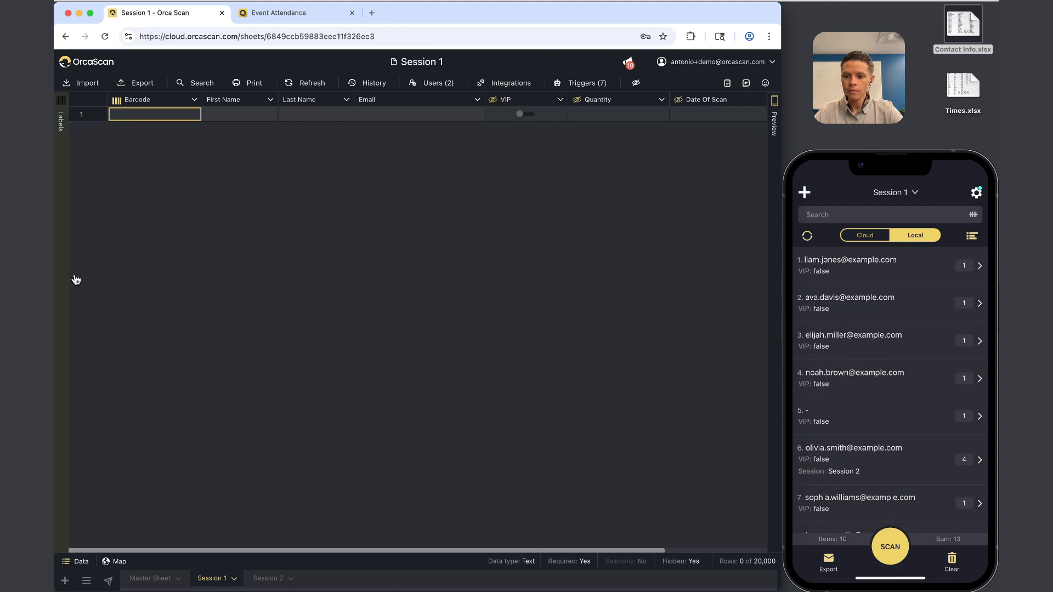
pyautogui.click(891, 191)
pyautogui.click(891, 191)
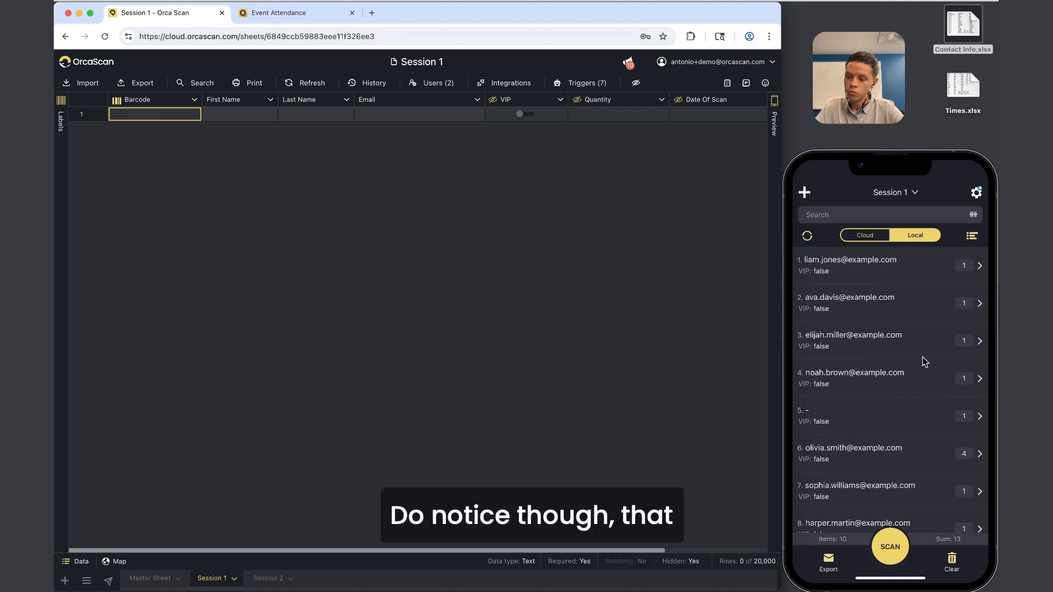
pyautogui.scroll(-4, 923, 357)
pyautogui.scroll(4, 923, 357)
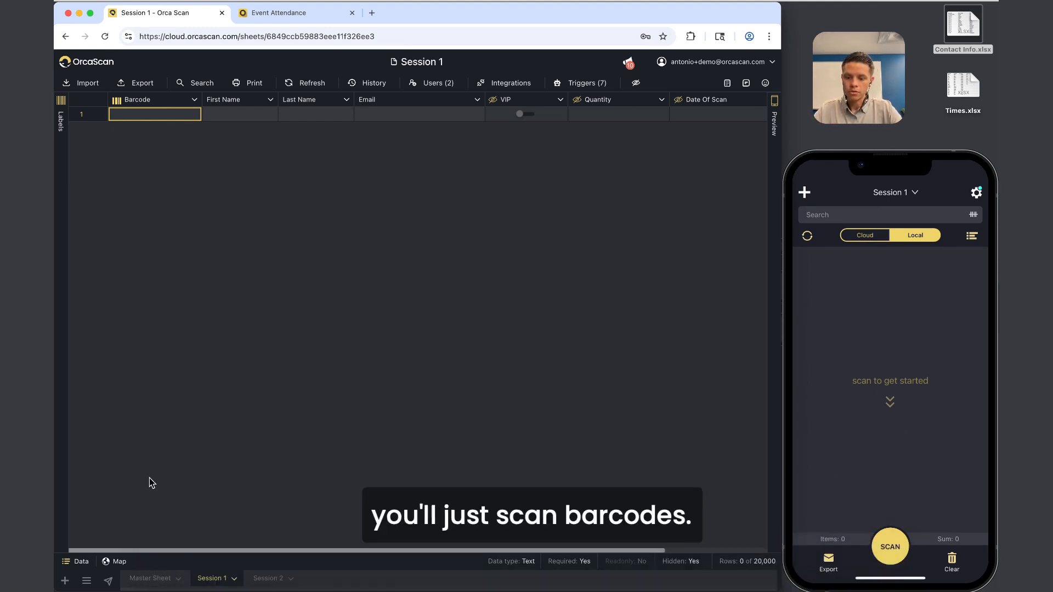
pyautogui.click(150, 578)
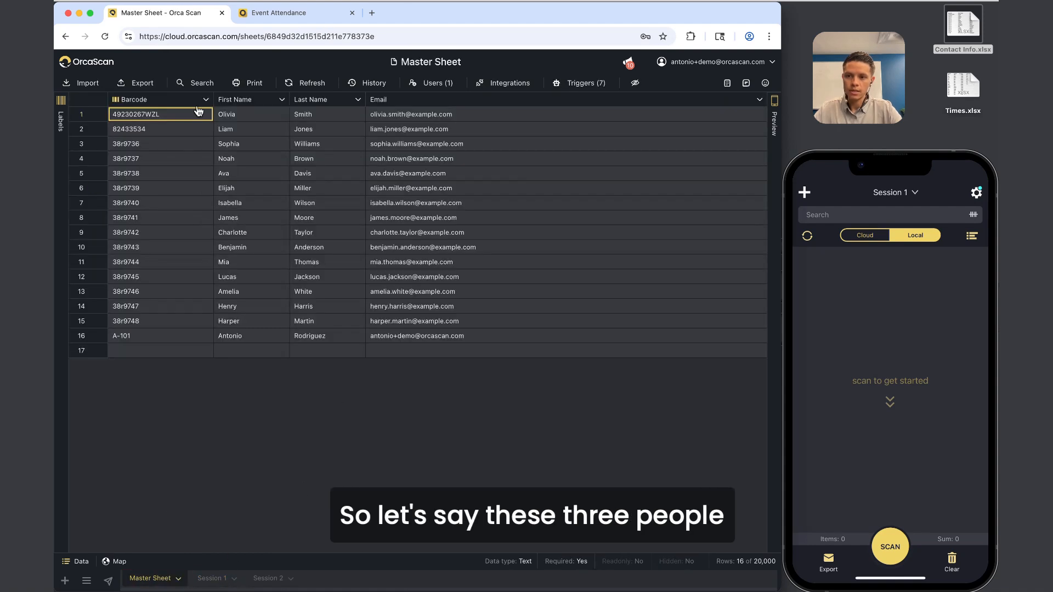
# Show Master Sheet barcode labels and step through Olivia, Liam, Noah and Ava's codes for phone scanning.
pyautogui.click(61, 120)
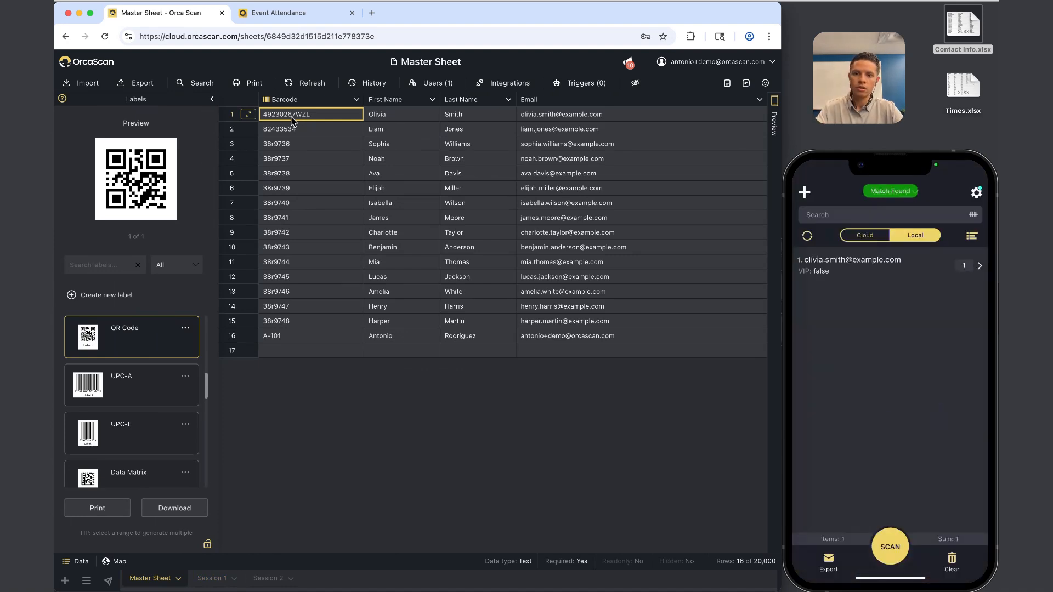
pyautogui.press('Down')
pyautogui.press('Down')
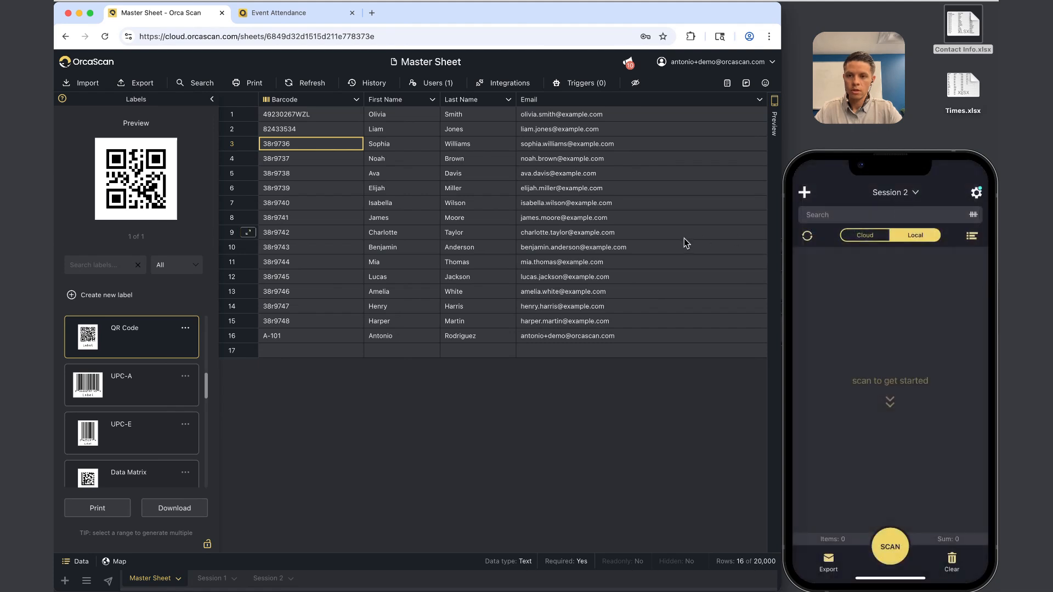
pyautogui.click(335, 117)
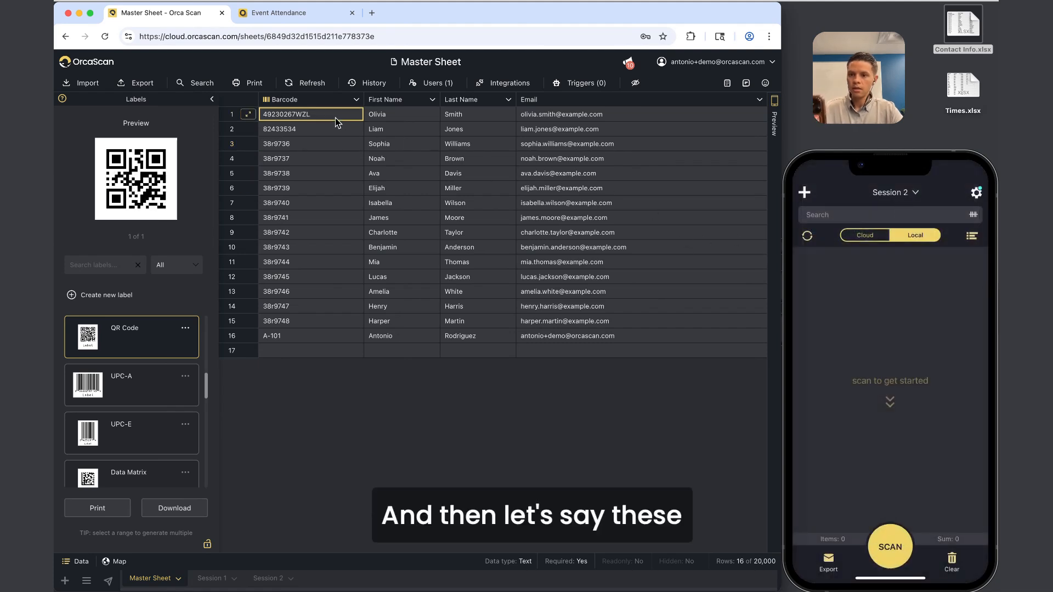
pyautogui.press('Down')
pyautogui.press('Down')
pyautogui.press('Down')
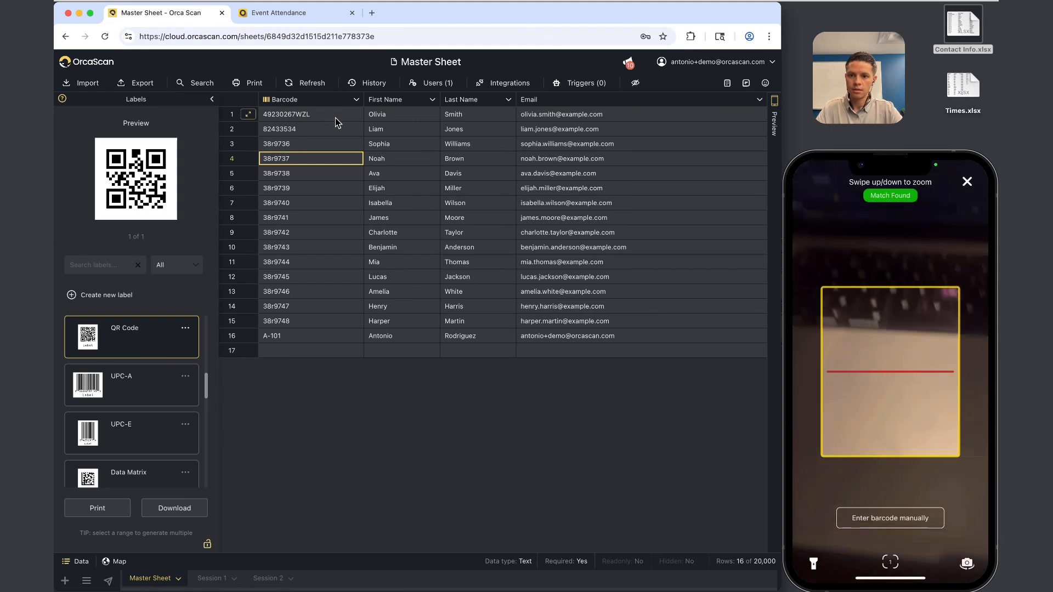
pyautogui.press('Down')
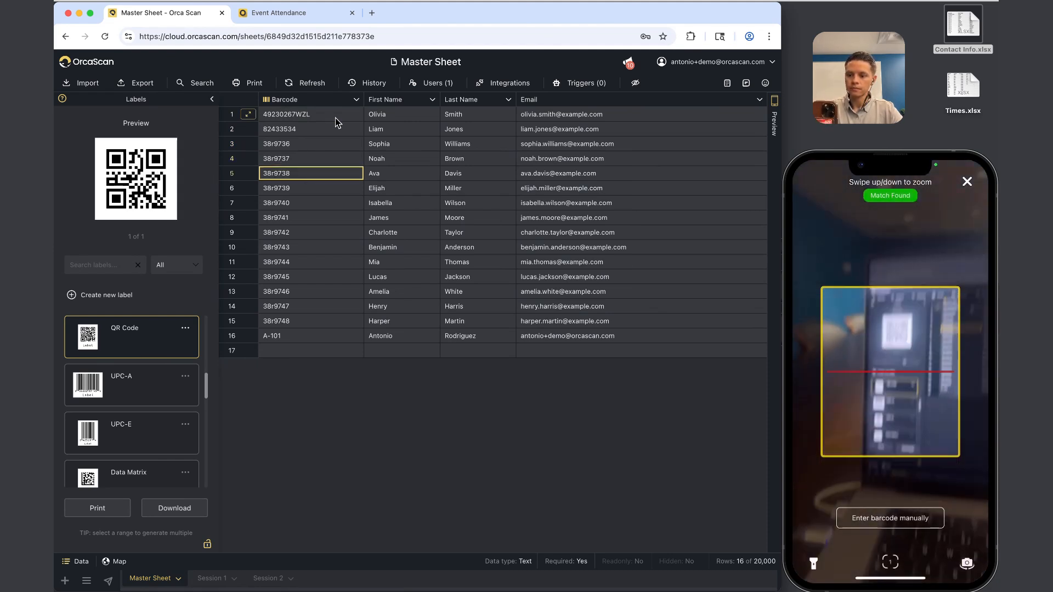
pyautogui.press('Down')
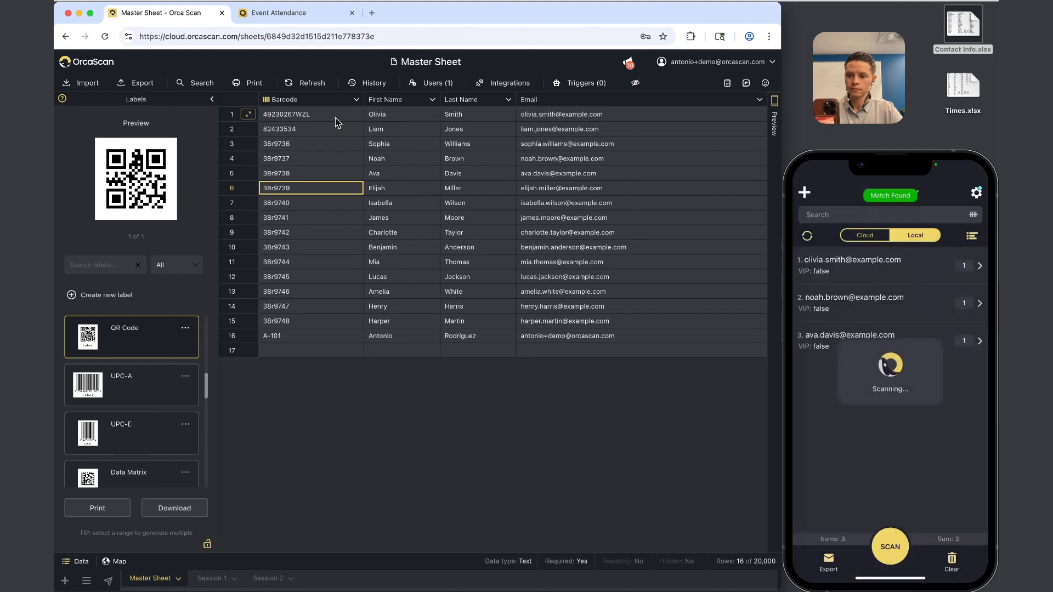
pyautogui.press('Down')
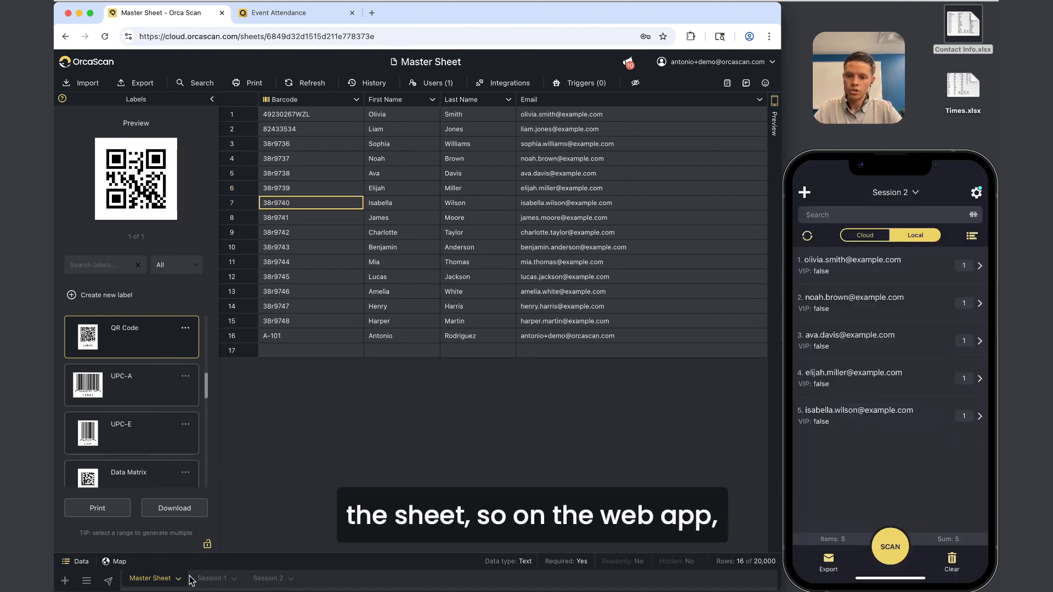
# Open Session 2, collapse the labels panel, and select its five scanned barcodes.
pyautogui.click(267, 579)
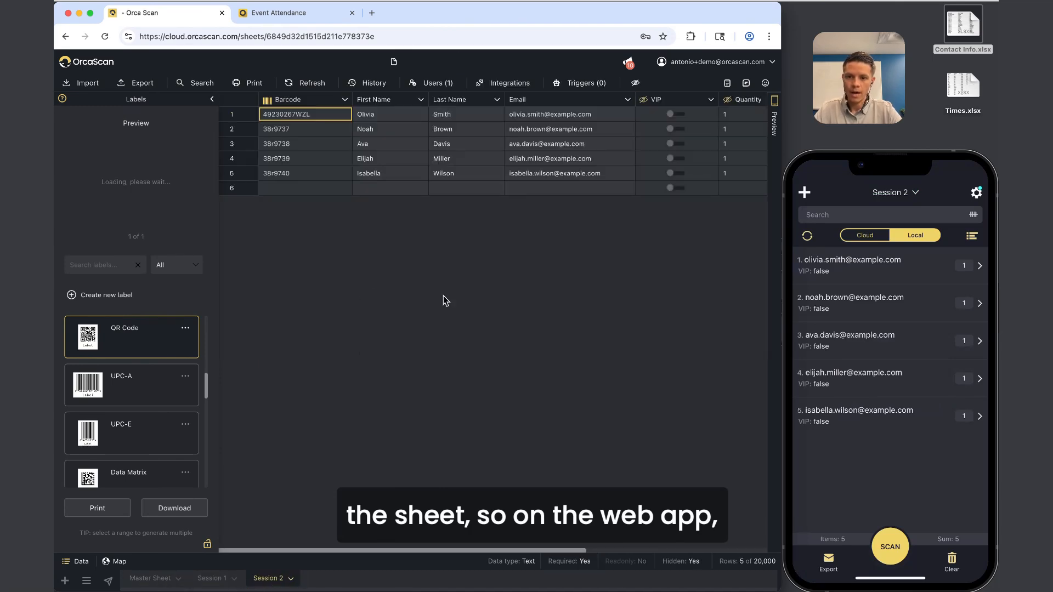
pyautogui.click(211, 99)
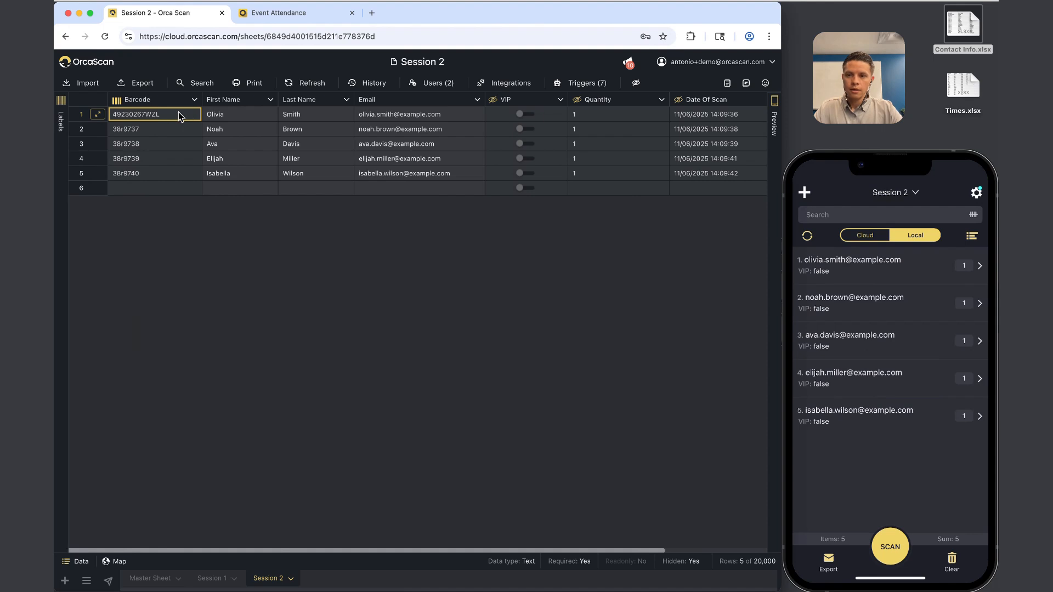
pyautogui.moveTo(179, 114); pyautogui.dragTo(154, 172)
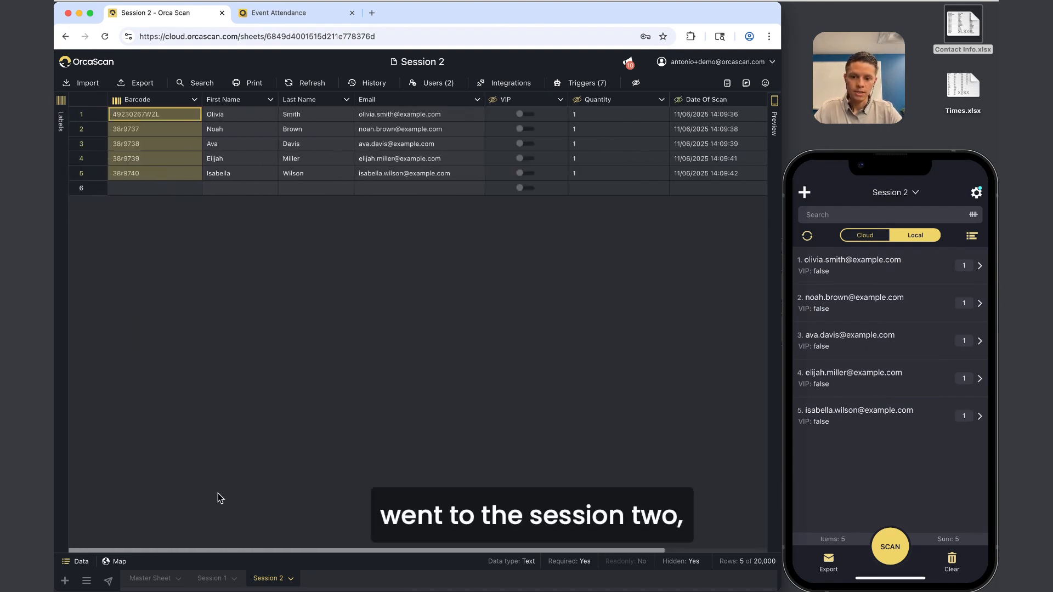
# Open Session 1 and select its Date Of Scan timestamps.
pyautogui.click(221, 581)
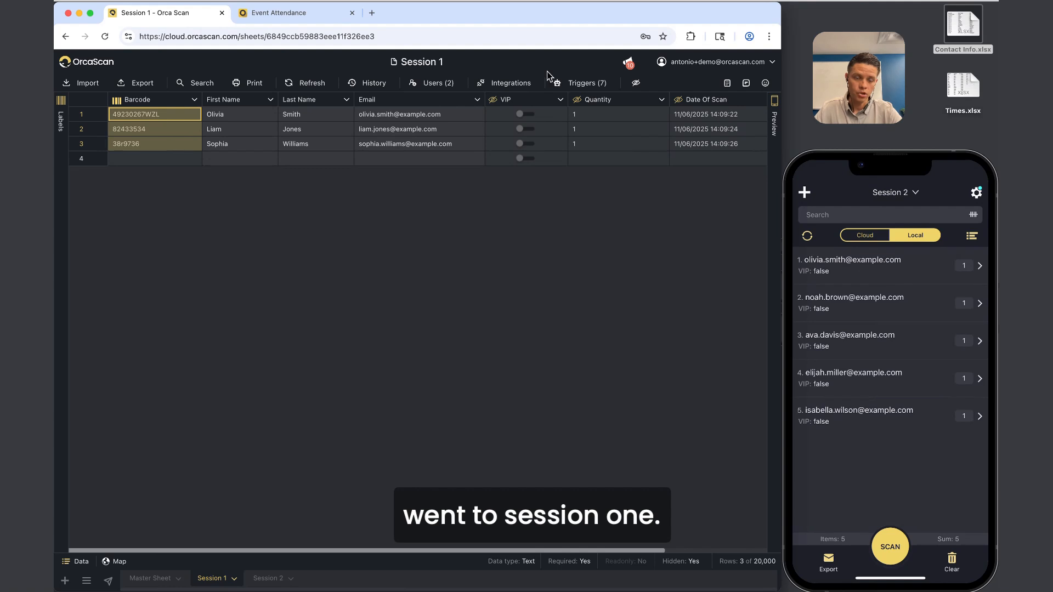
pyautogui.moveTo(721, 114); pyautogui.dragTo(720, 140)
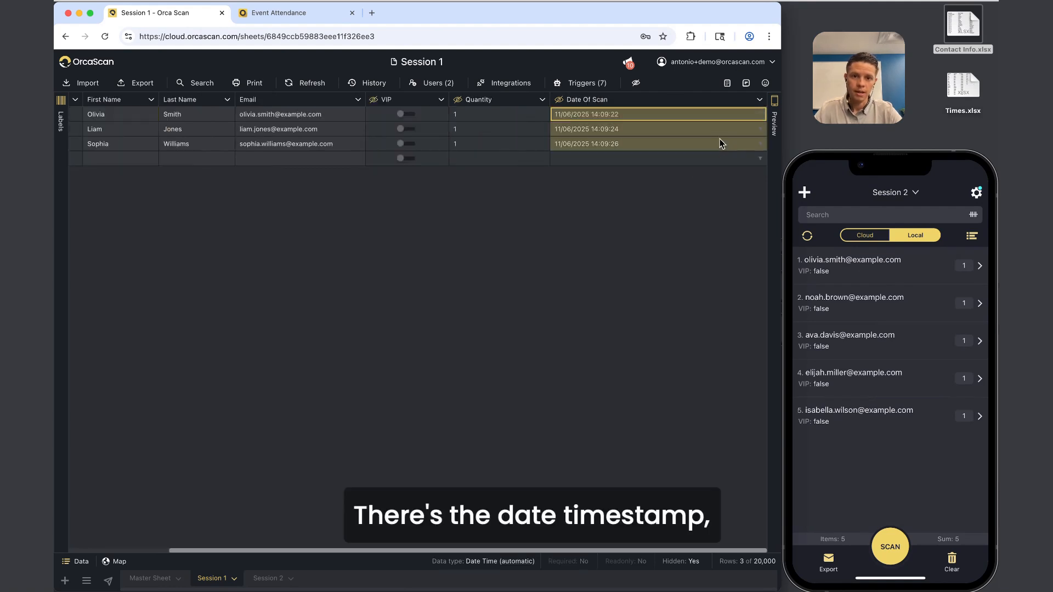
pyautogui.hscroll(-3, 659, 182)
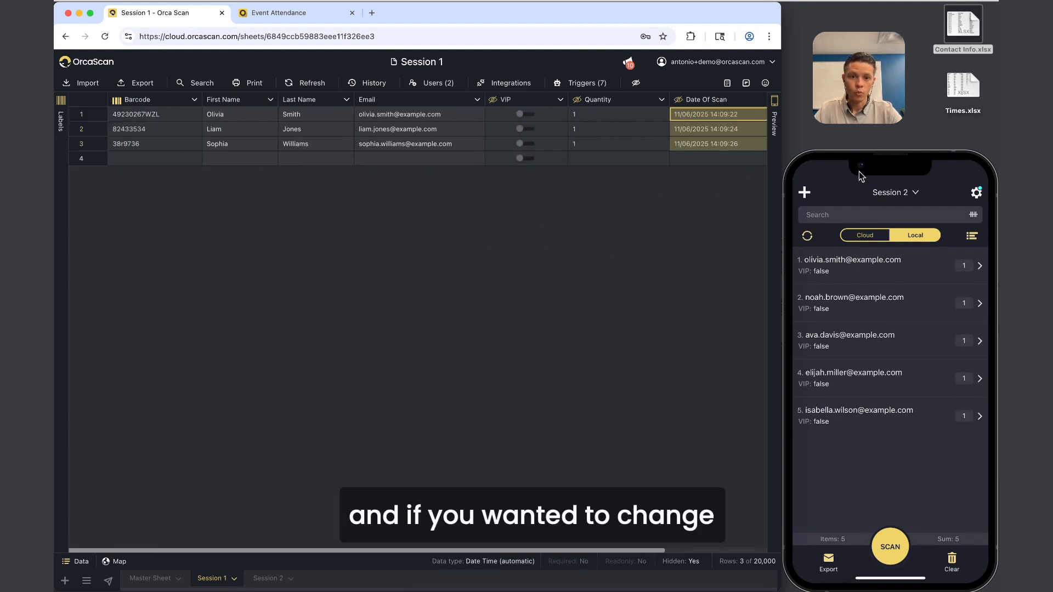
pyautogui.hscroll(3, 722, 115)
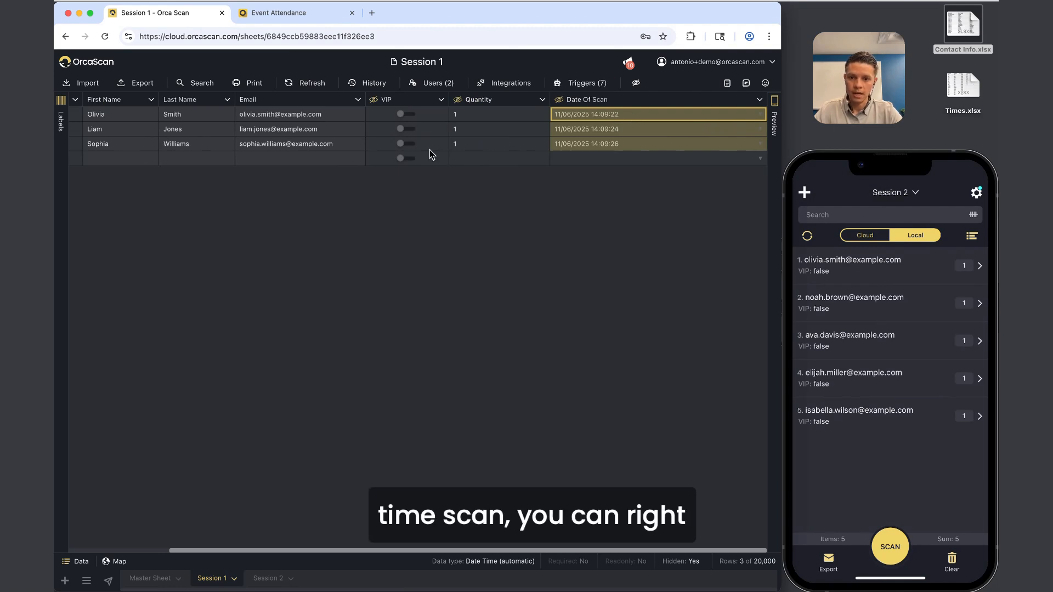
# Set Session 1's date time format to D MMM YYYY h:mm a in Central Time (US & Canada).
pyautogui.rightClick(209, 582)
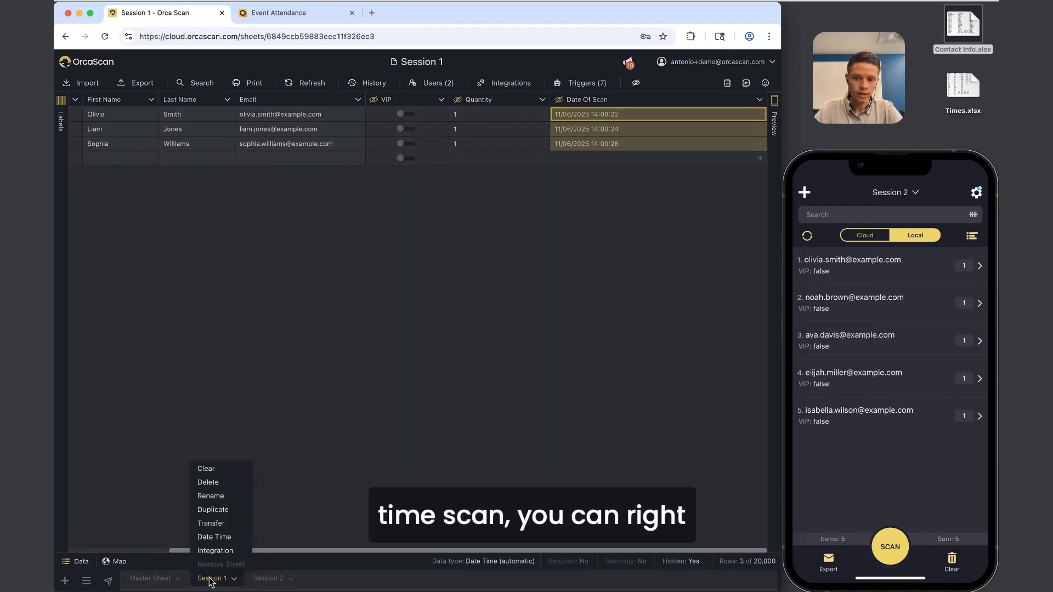
pyautogui.click(235, 537)
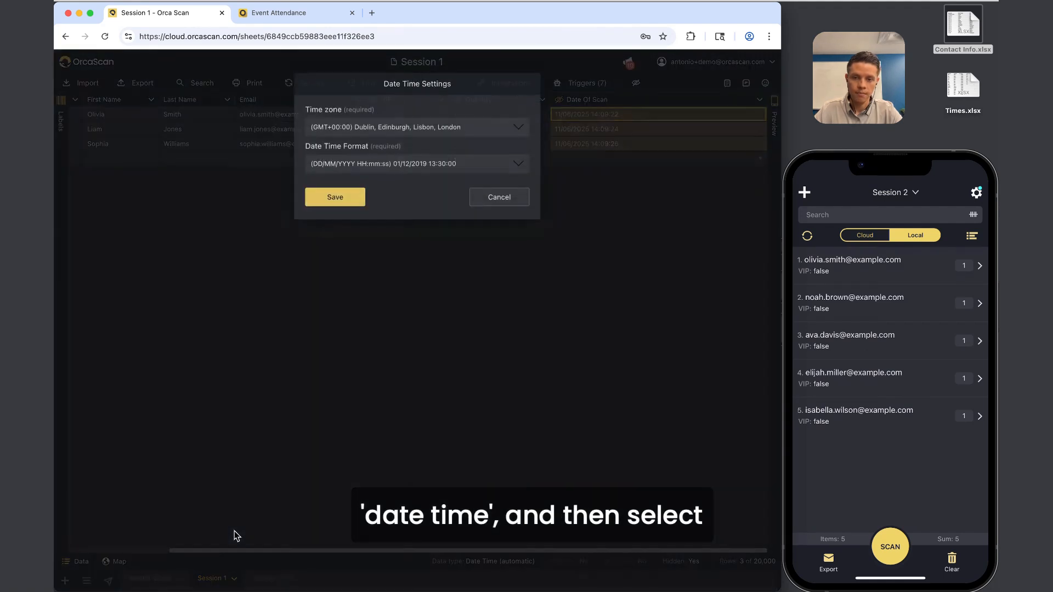
pyautogui.click(410, 174)
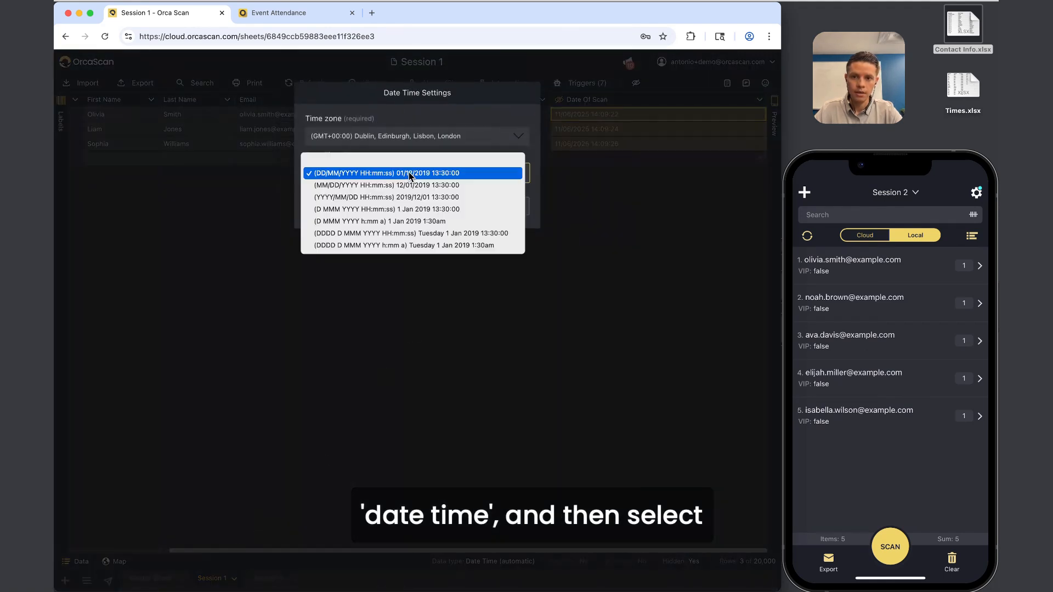
pyautogui.click(401, 221)
pyautogui.click(485, 137)
pyautogui.scroll(5, 485, 139)
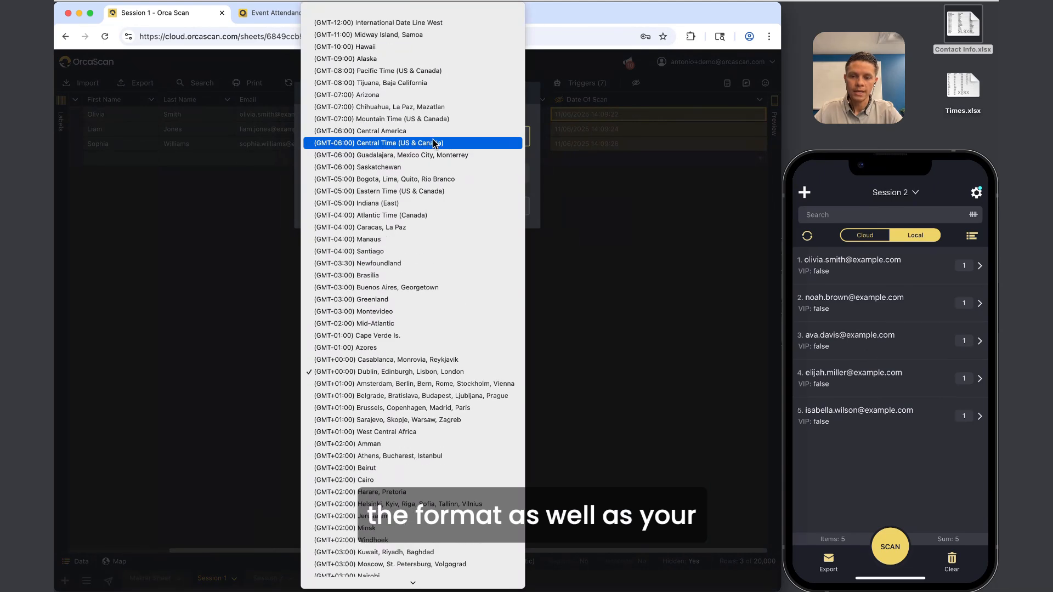
pyautogui.click(404, 144)
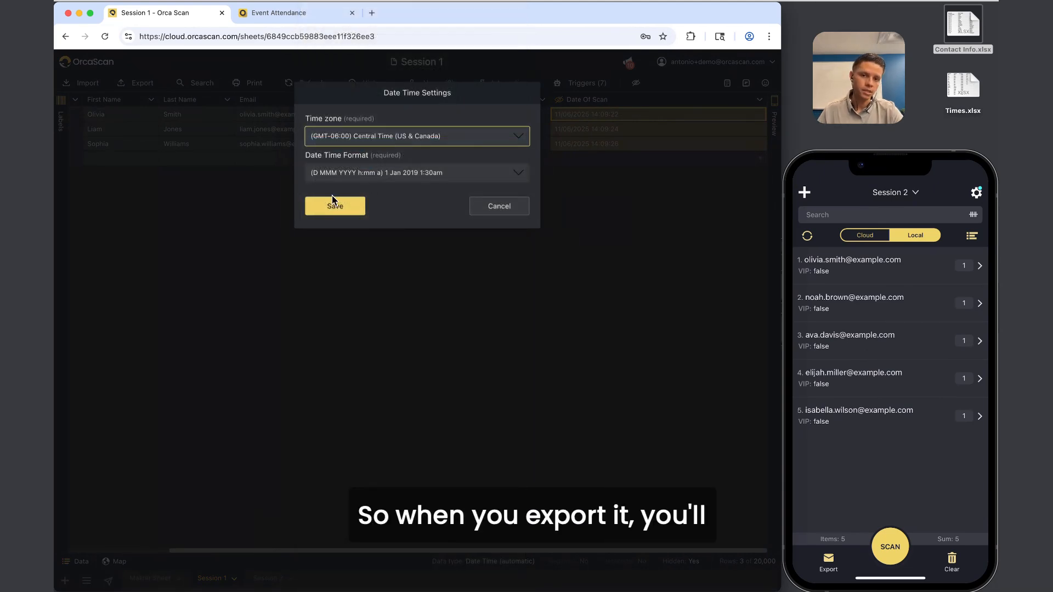
pyautogui.click(336, 208)
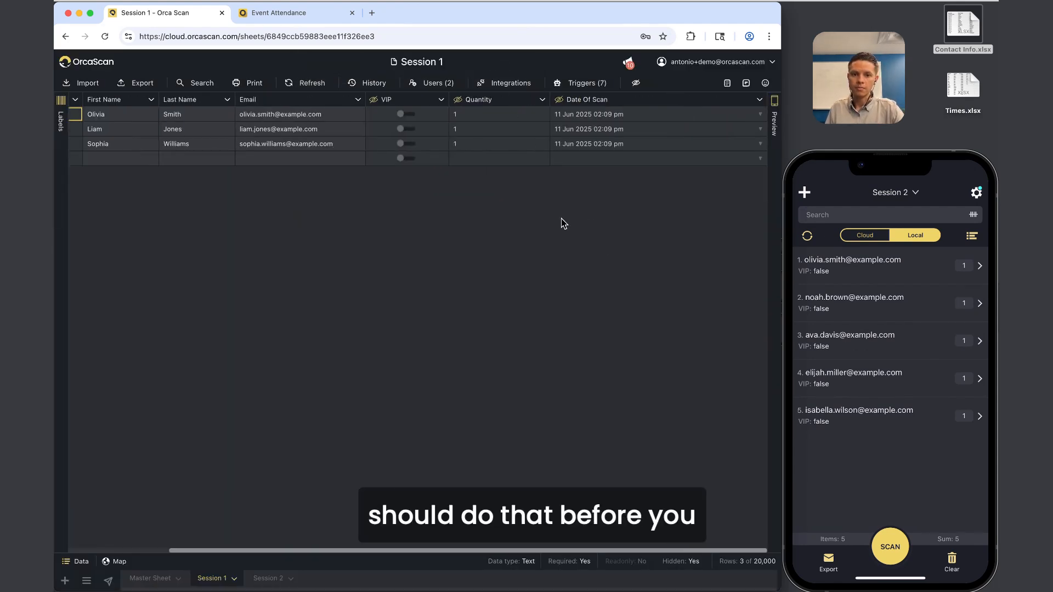
# Reopen and dismiss Session 1's sheet options, then return to Session 2.
pyautogui.click(219, 579)
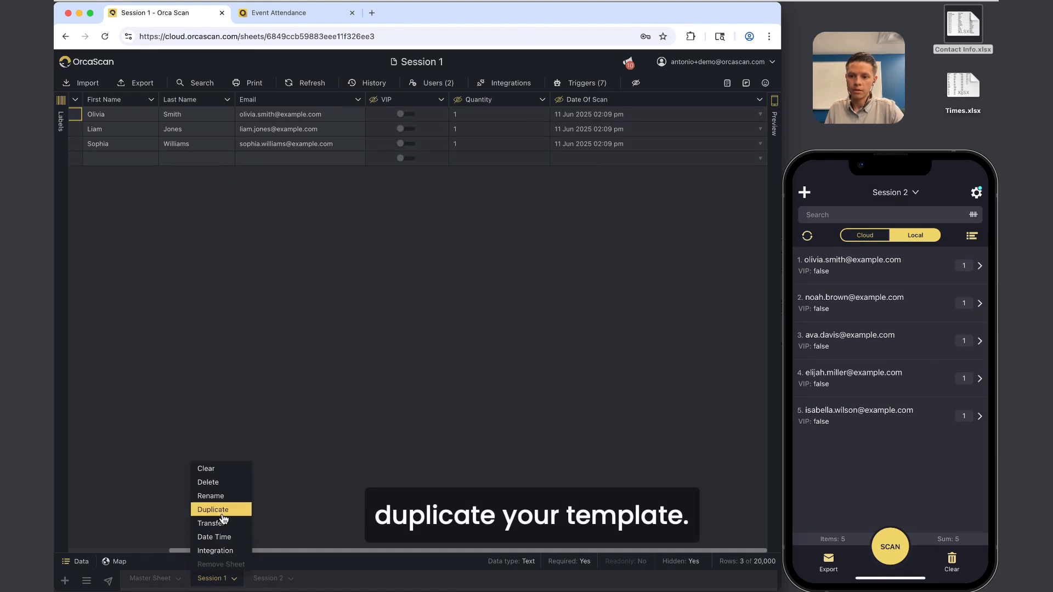
pyautogui.click(532, 297)
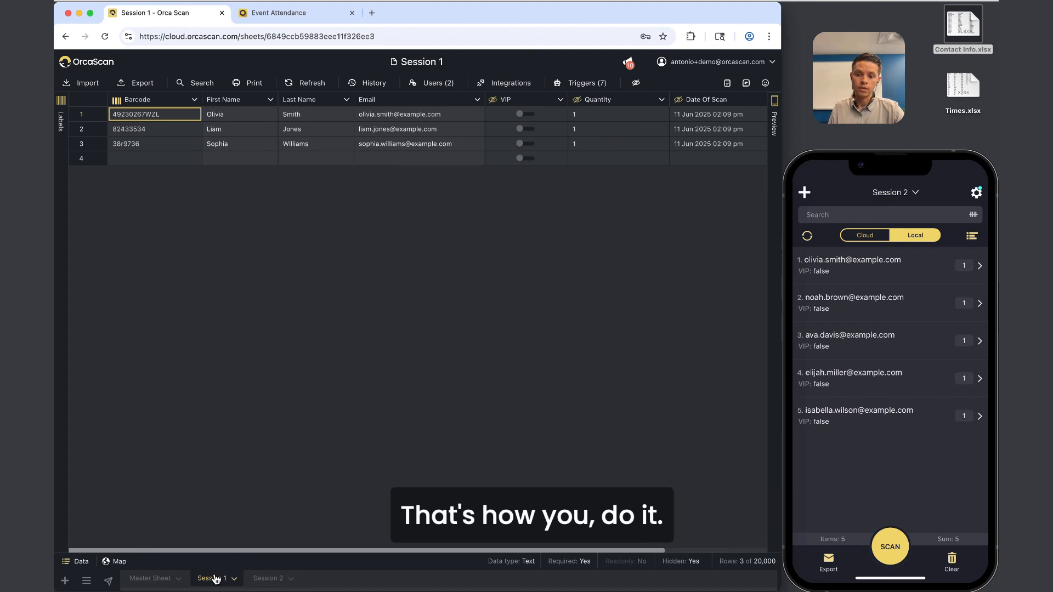
pyautogui.click(267, 579)
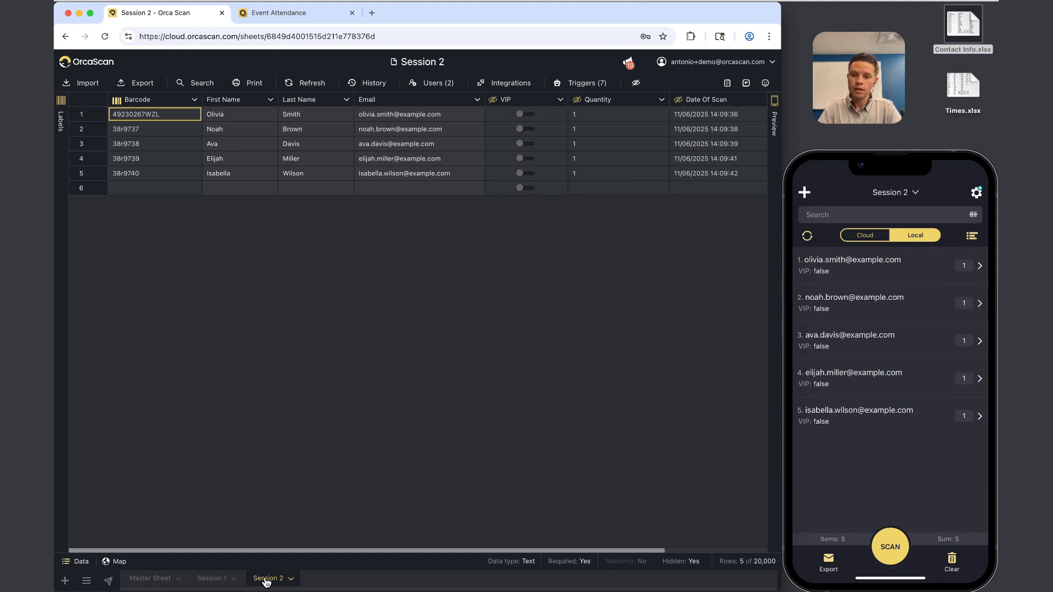
# Build the All Events view from Session 1 and Session 2, inspect barcode 38r9740, then reopen Session 2.
pyautogui.click(65, 582)
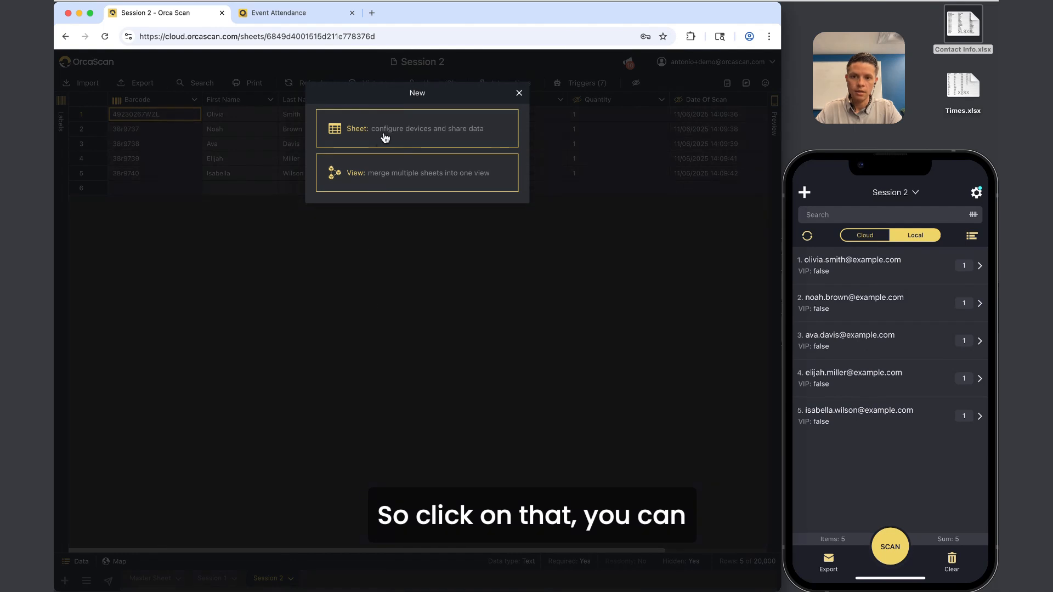
pyautogui.click(413, 188)
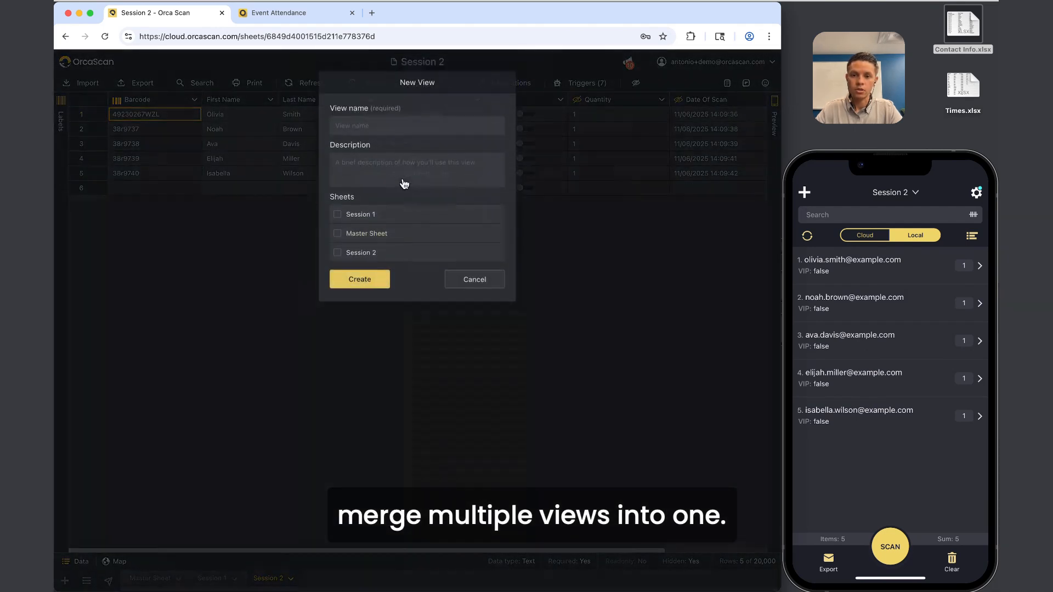
pyautogui.click(380, 263)
pyautogui.click(379, 223)
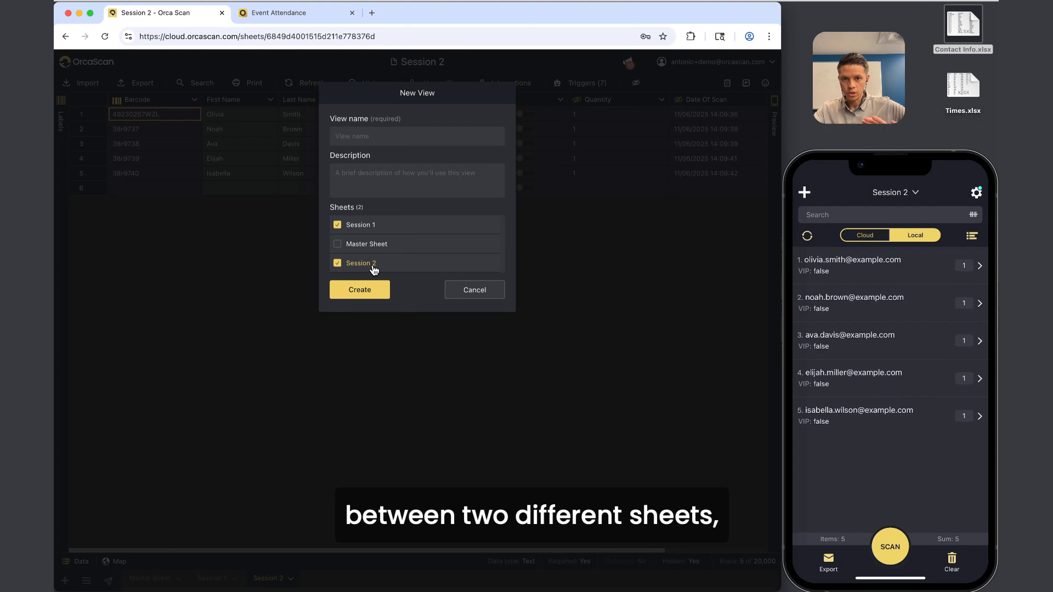
pyautogui.click(379, 137)
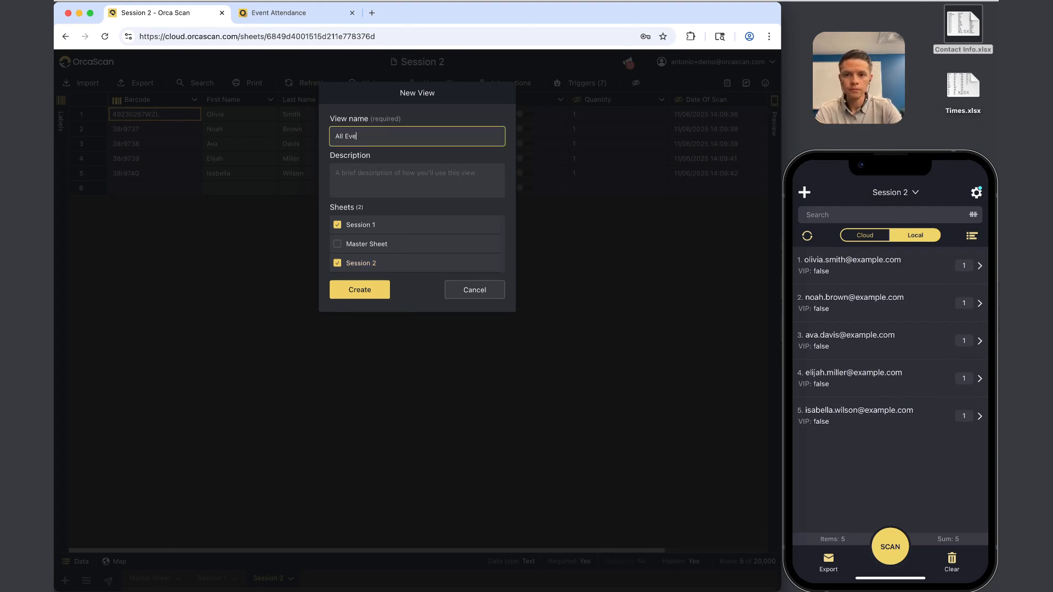
pyautogui.click(373, 287)
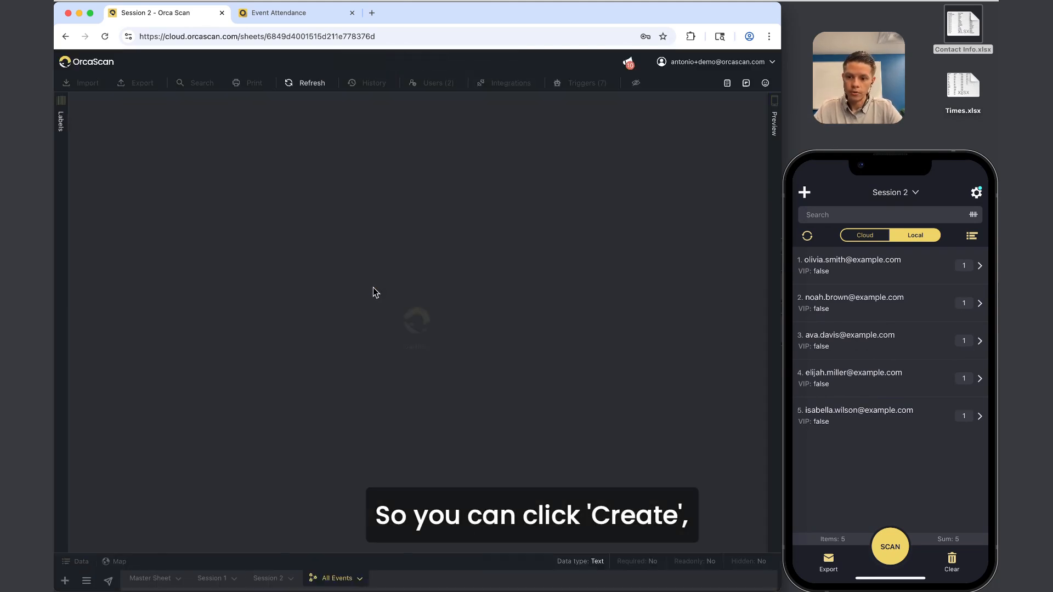
pyautogui.click(243, 207)
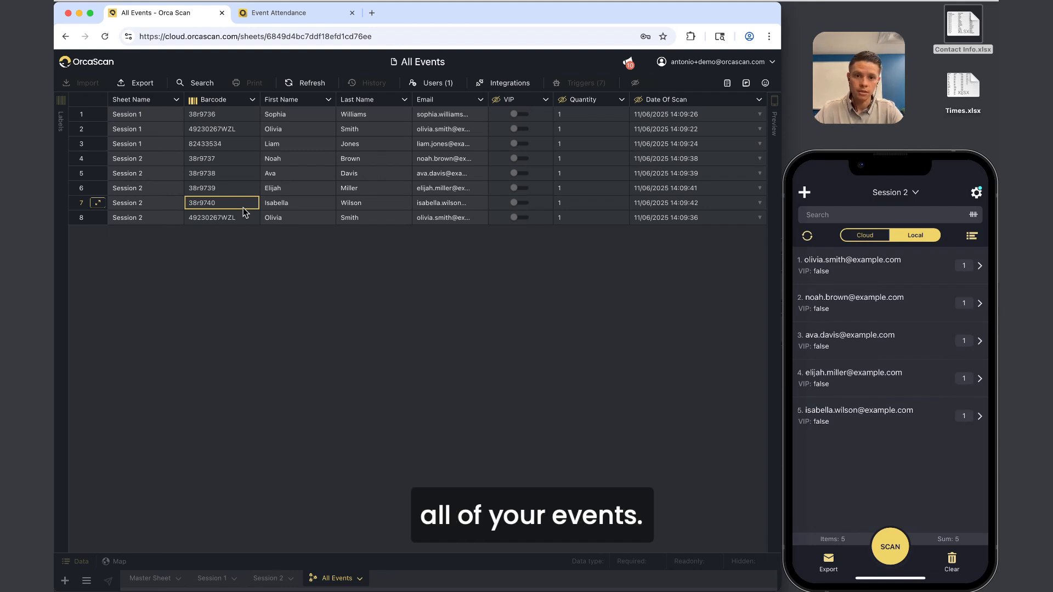
pyautogui.click(269, 579)
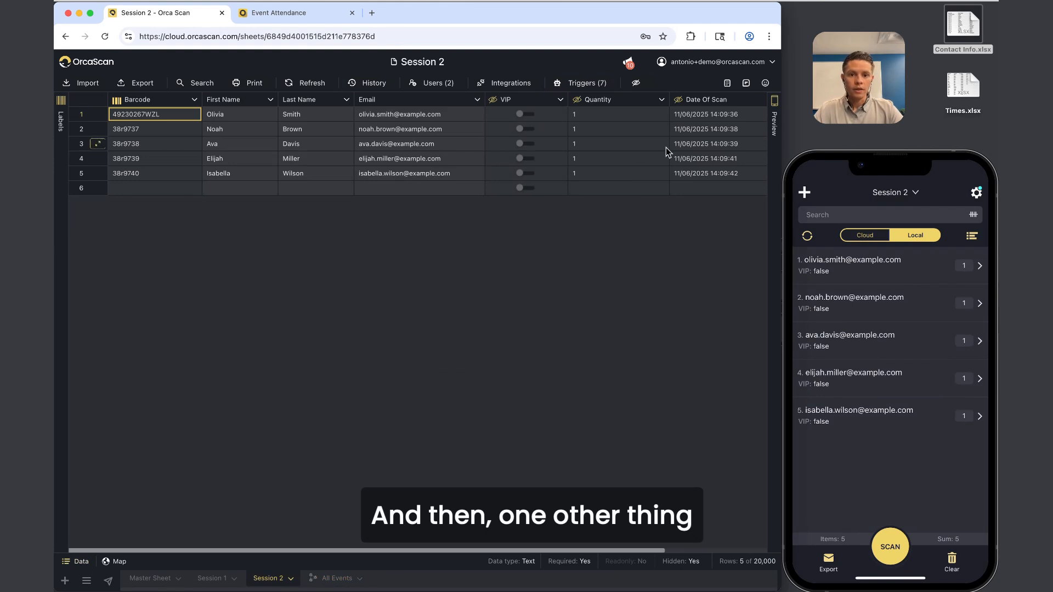
# Preview the barcode labels for the Session 2 attendees, including Olivia, Noah and Ava.
pyautogui.hscroll(2, 666, 147)
pyautogui.hscroll(-2, 666, 147)
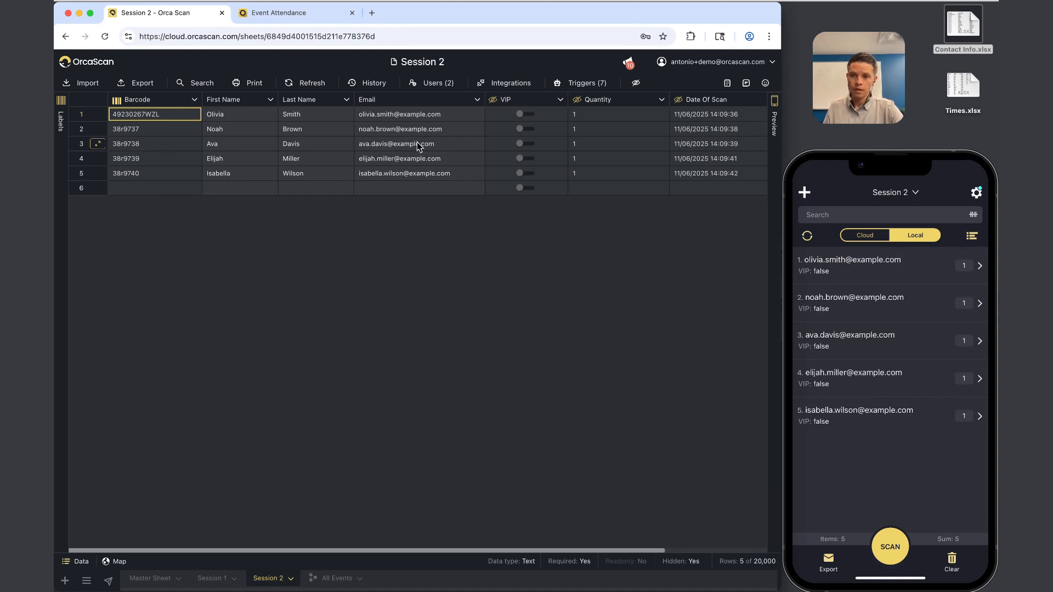
pyautogui.moveTo(170, 114); pyautogui.dragTo(734, 114)
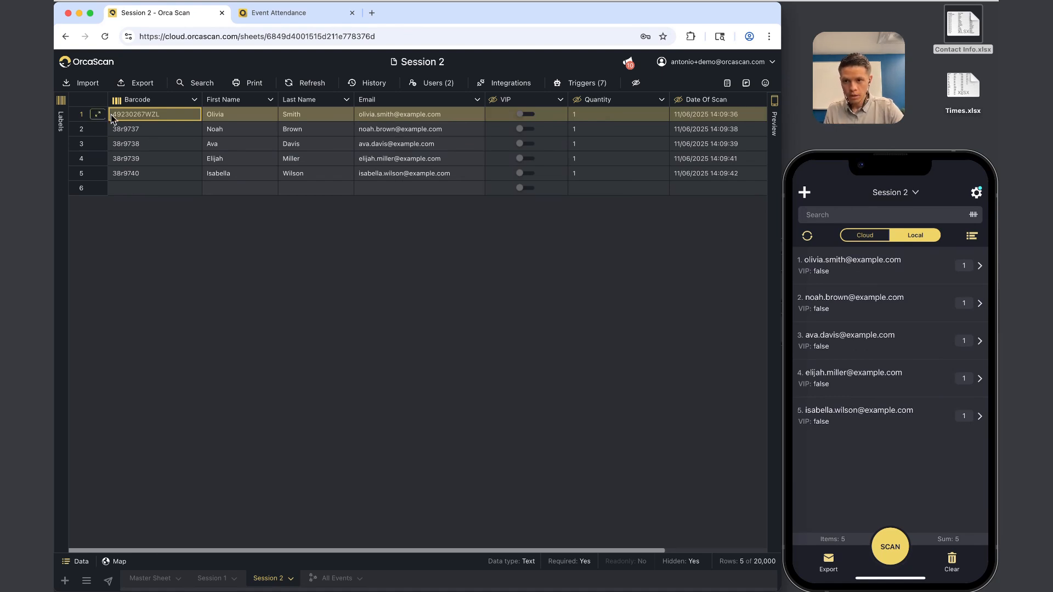
pyautogui.click(61, 118)
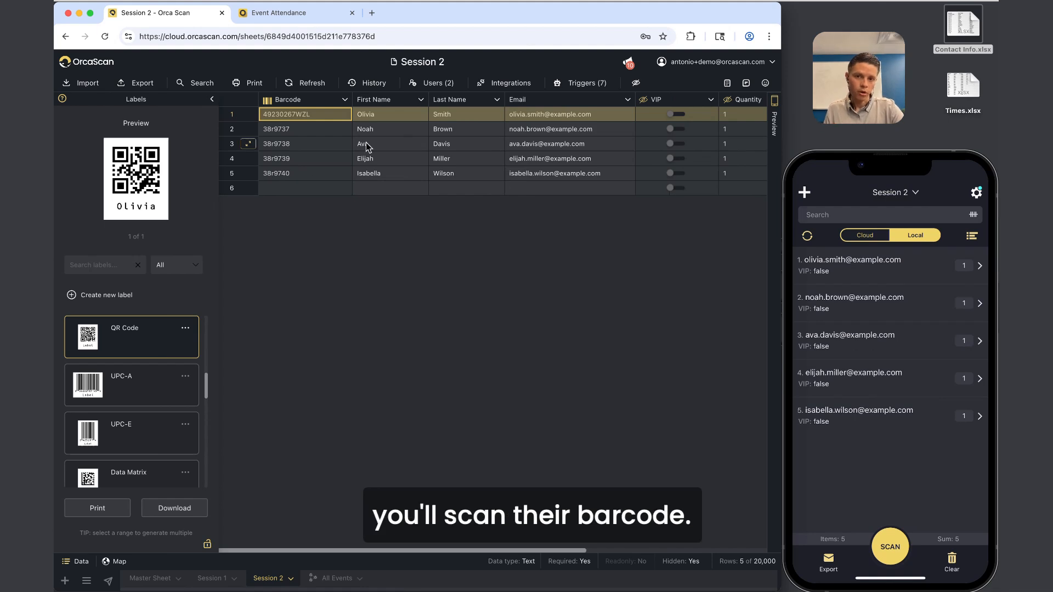
pyautogui.hscroll(5, 366, 147)
pyautogui.hscroll(-5, 366, 147)
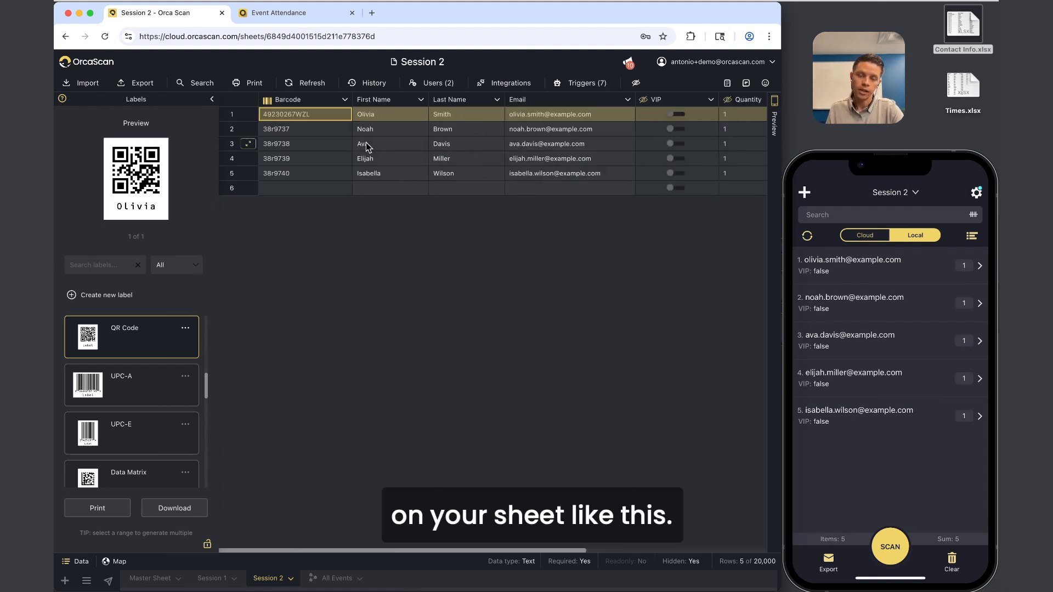
pyautogui.click(340, 129)
pyautogui.click(310, 117)
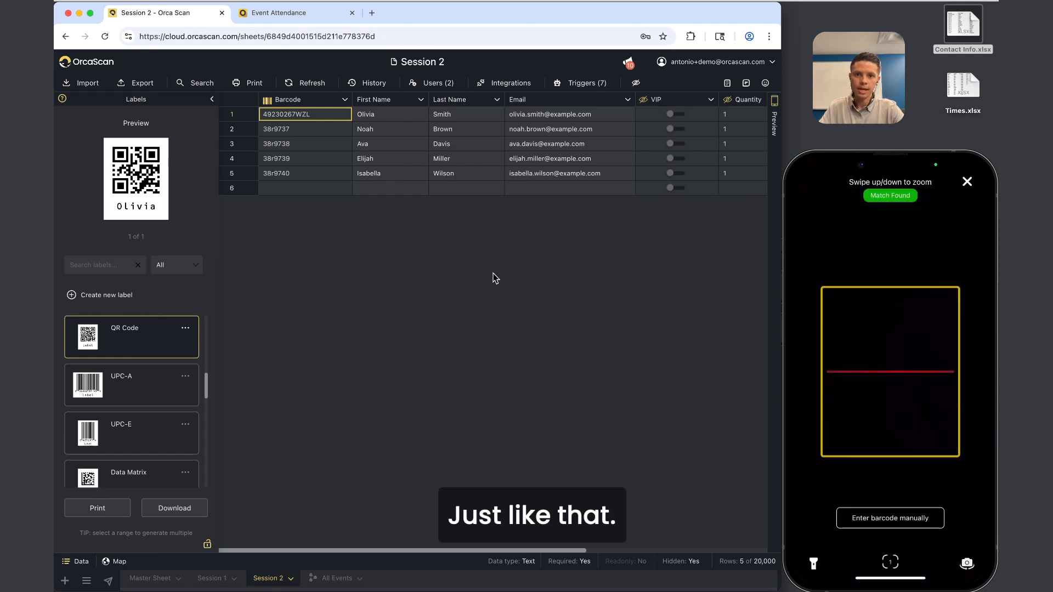
pyautogui.click(328, 129)
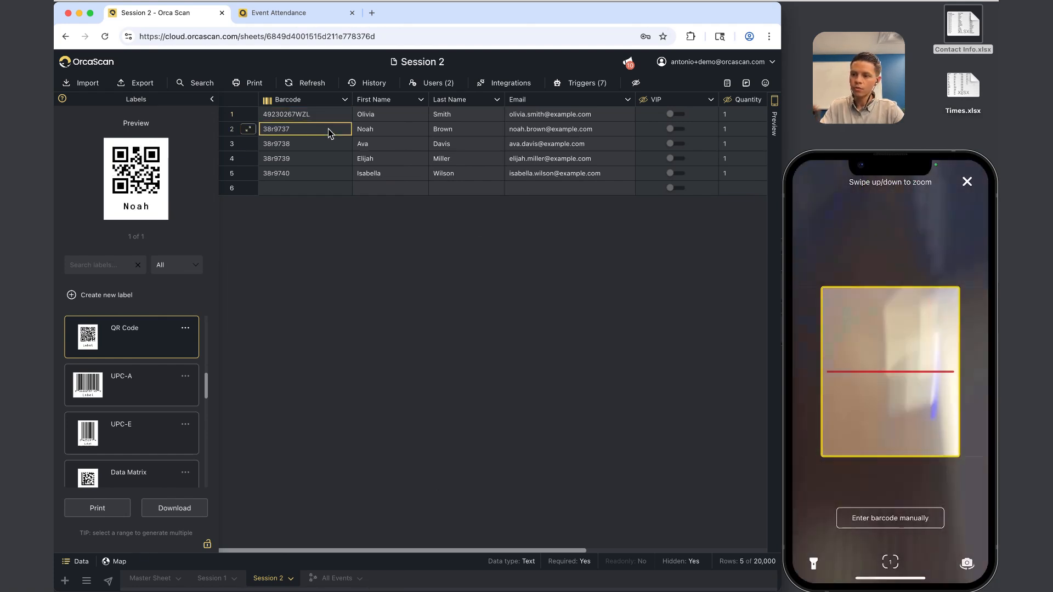
pyautogui.click(318, 148)
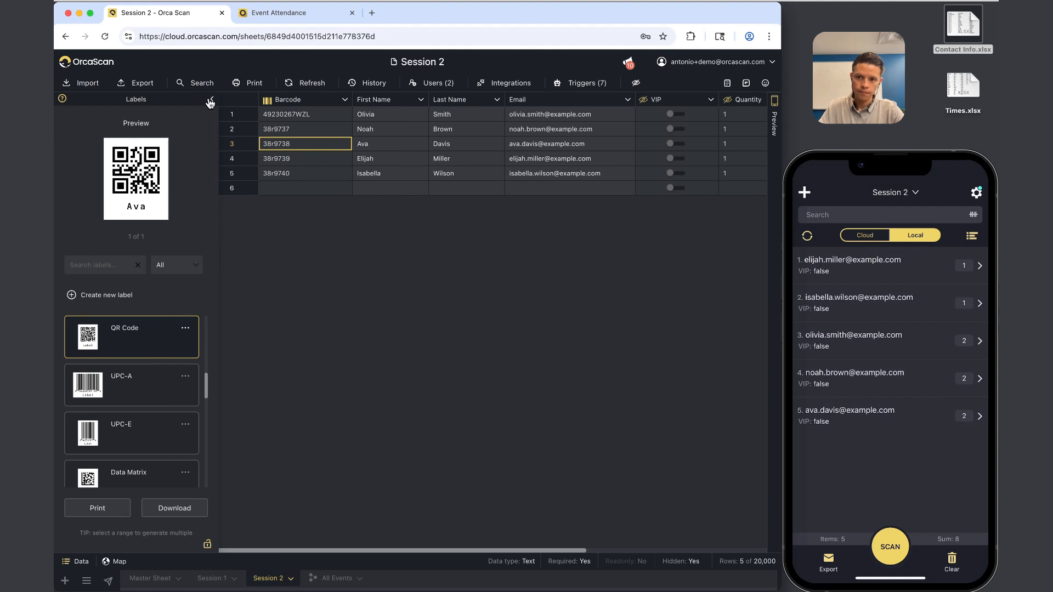
# Collapse the labels panel and refresh Session 2 to show quantity 2 and updated scan times.
pyautogui.click(266, 87)
pyautogui.click(307, 83)
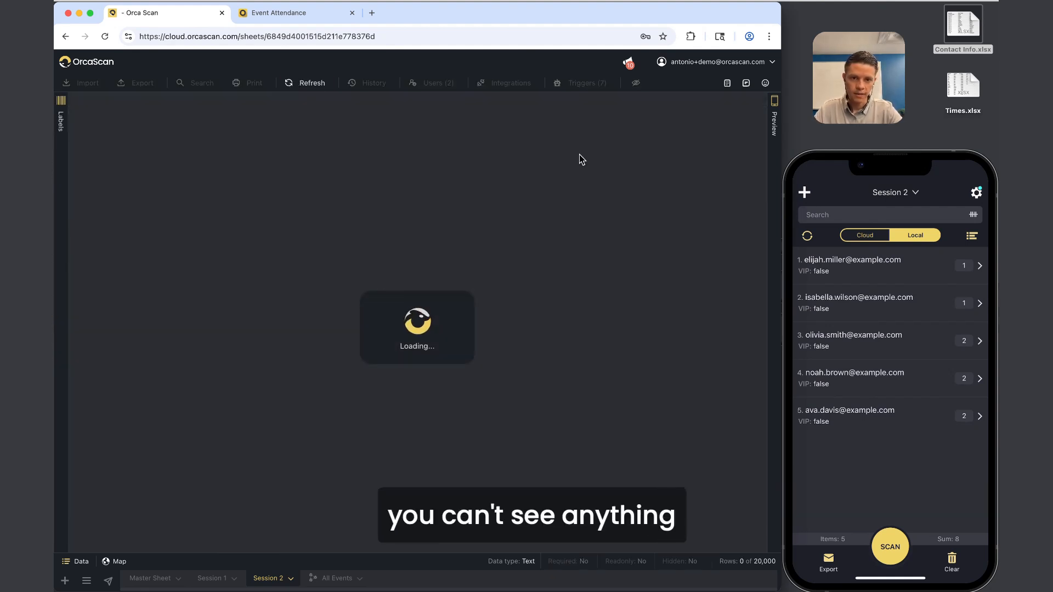
pyautogui.hscroll(-5, 580, 155)
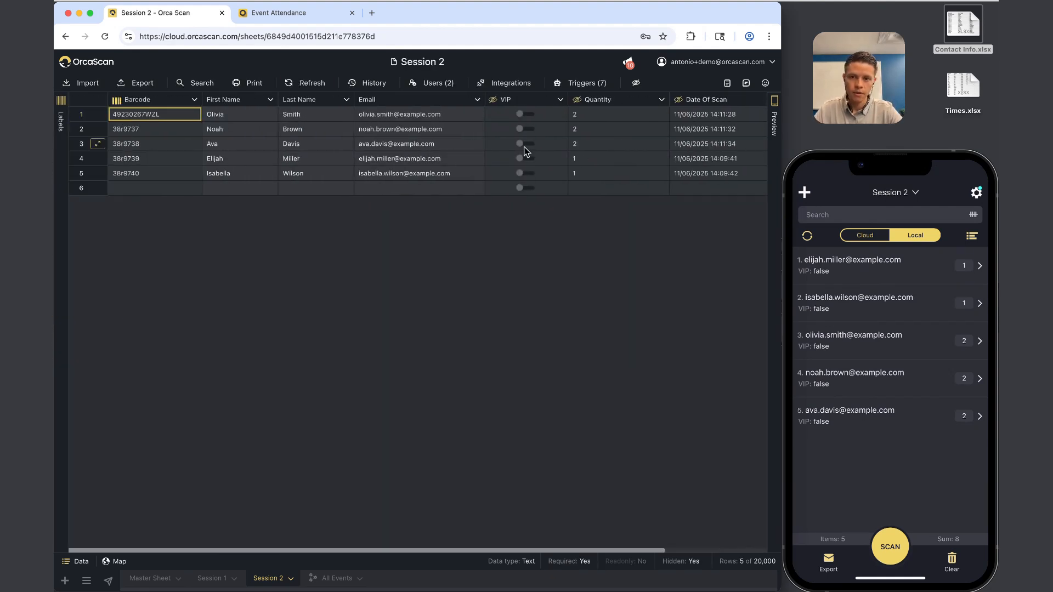
pyautogui.click(372, 81)
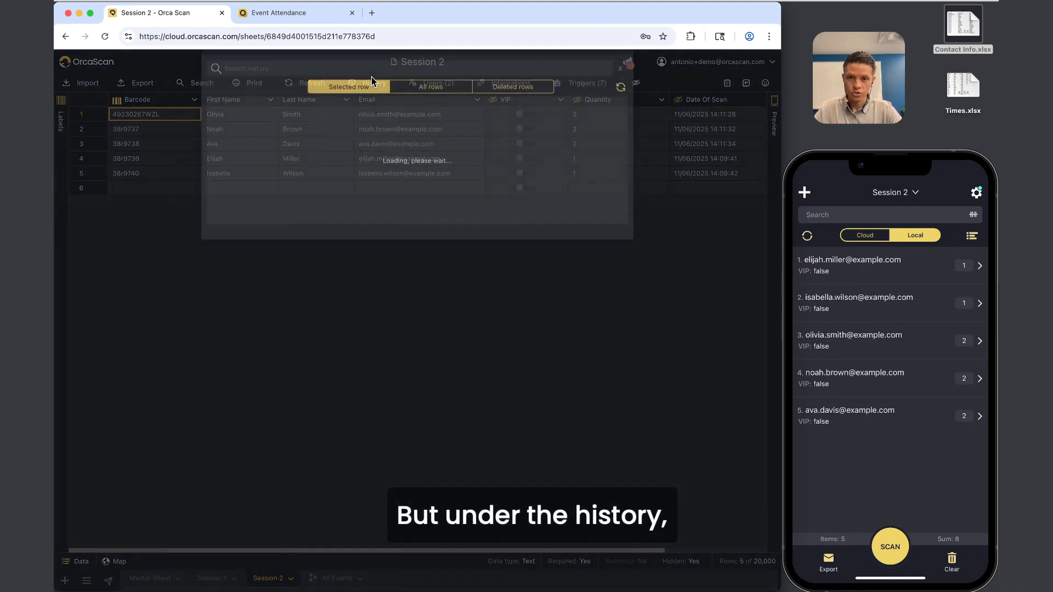
pyautogui.click(613, 94)
pyautogui.hscroll(5, 606, 190)
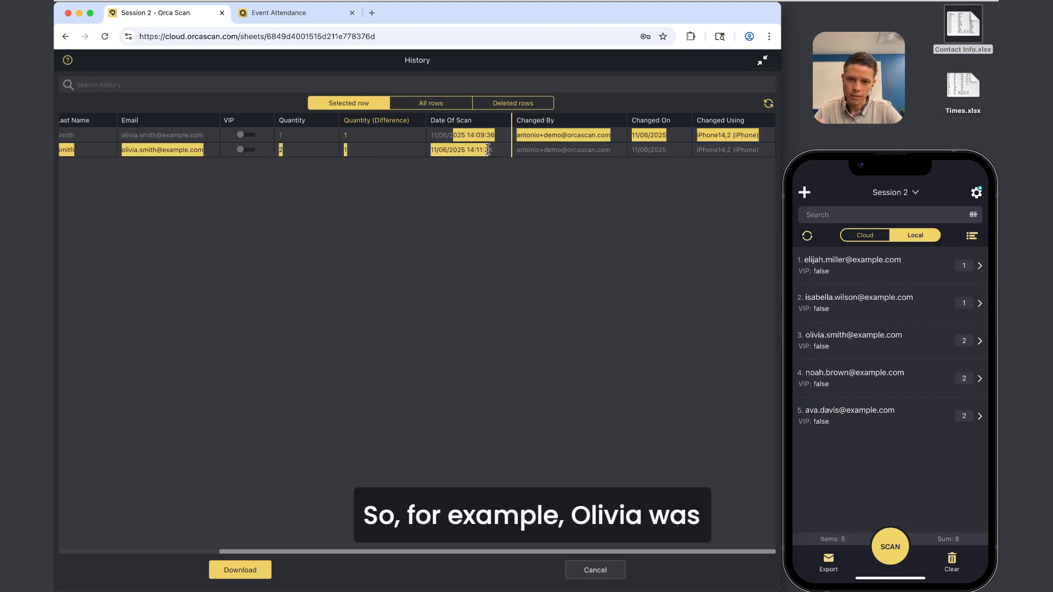
pyautogui.hscroll(-5, 492, 150)
pyautogui.hscroll(5, 251, 133)
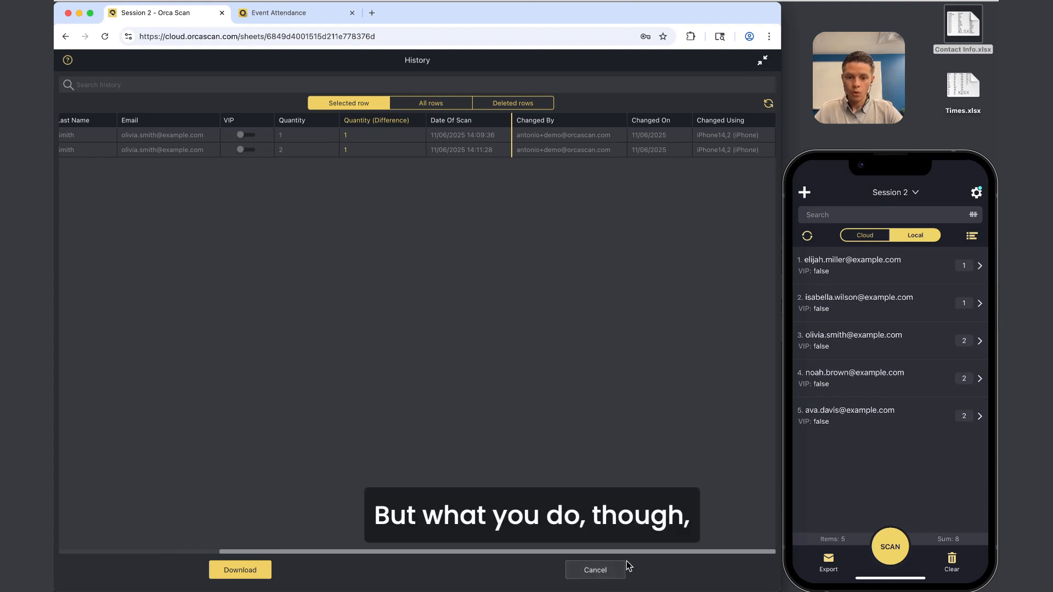
pyautogui.click(597, 571)
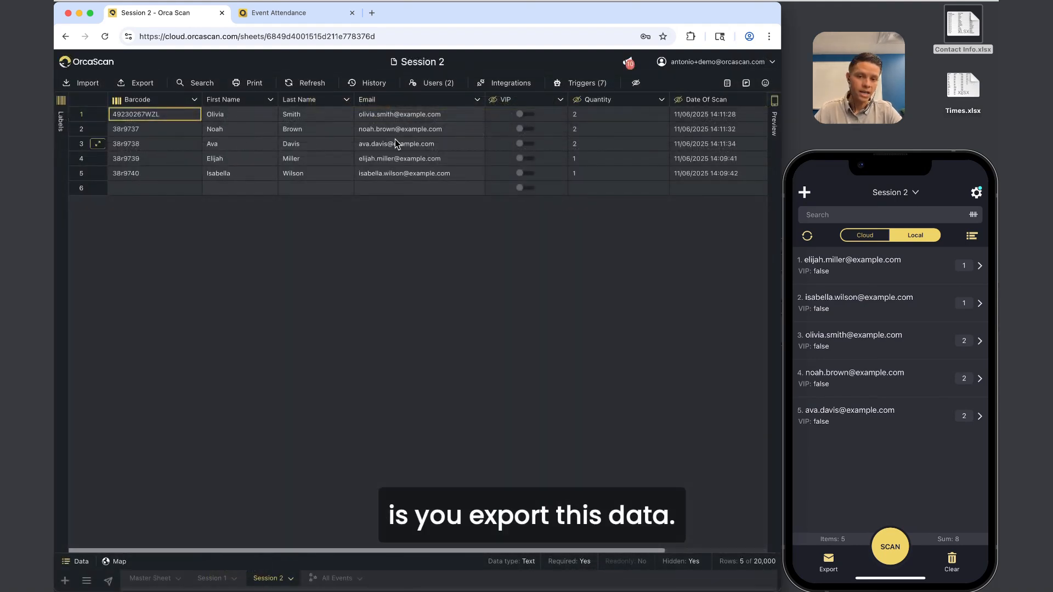
pyautogui.click(374, 83)
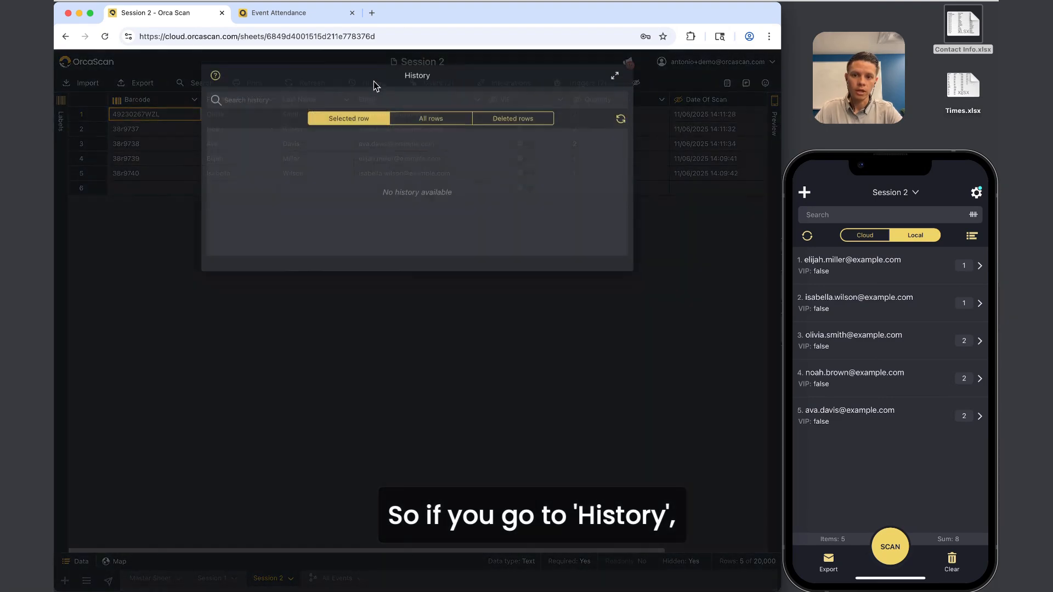
pyautogui.click(436, 141)
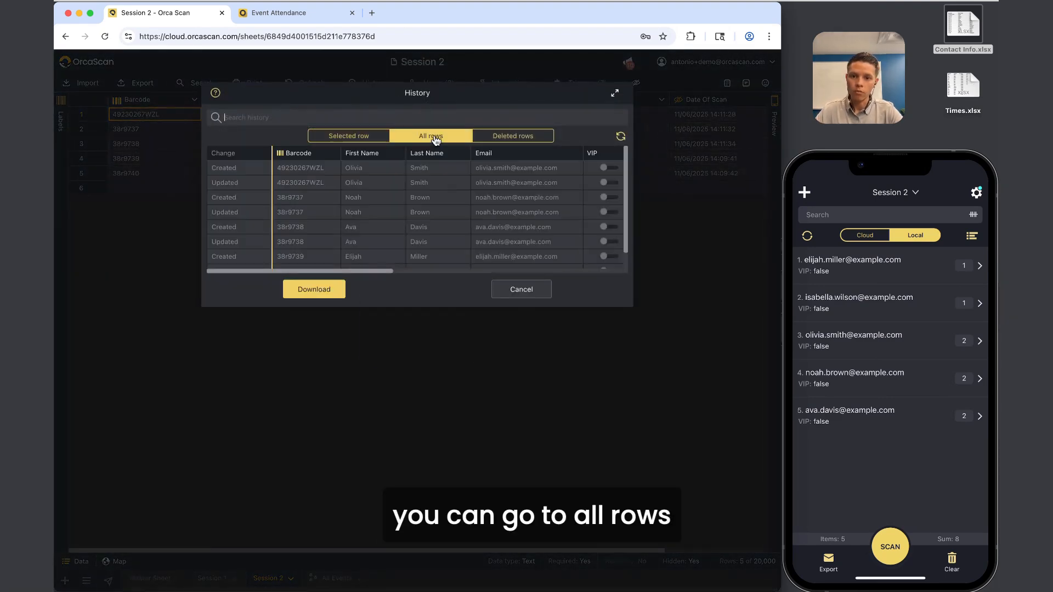
pyautogui.click(517, 289)
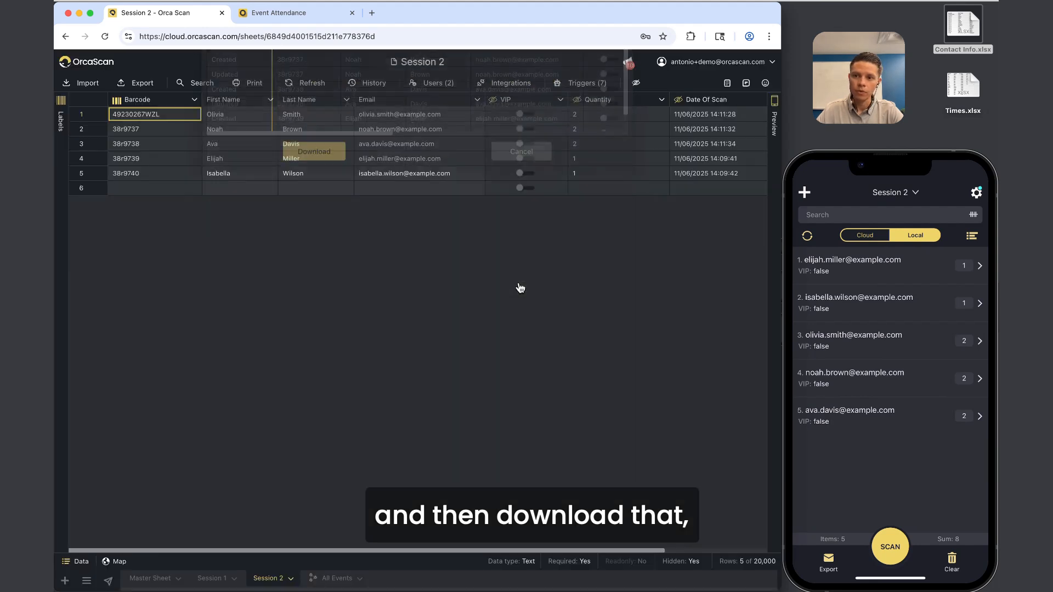
# Try export settings with history included and Quantity and Email excluded, cancel, then open Times.xlsx.
pyautogui.click(130, 86)
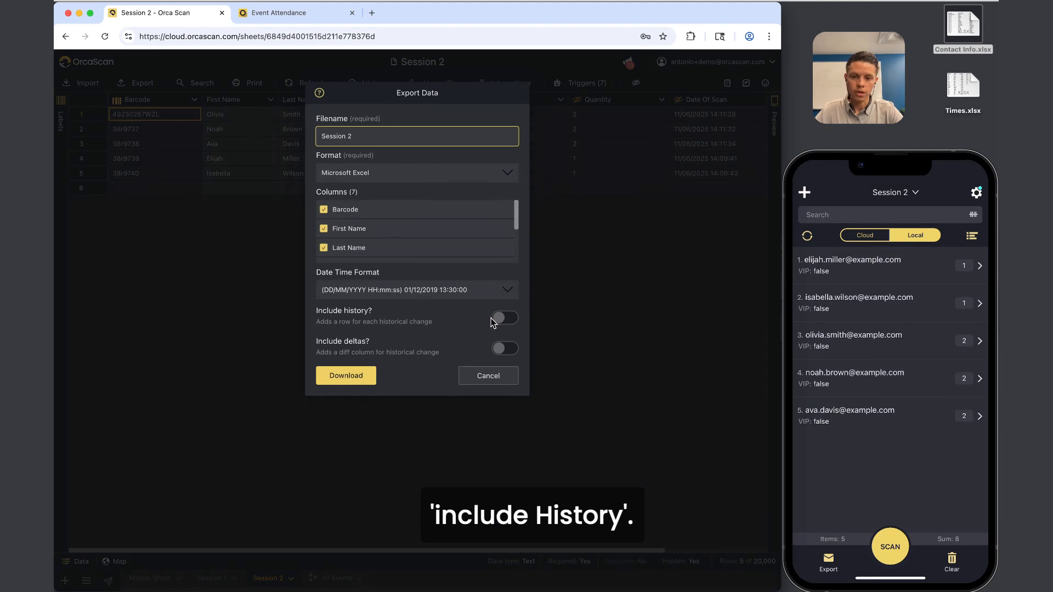
pyautogui.click(499, 321)
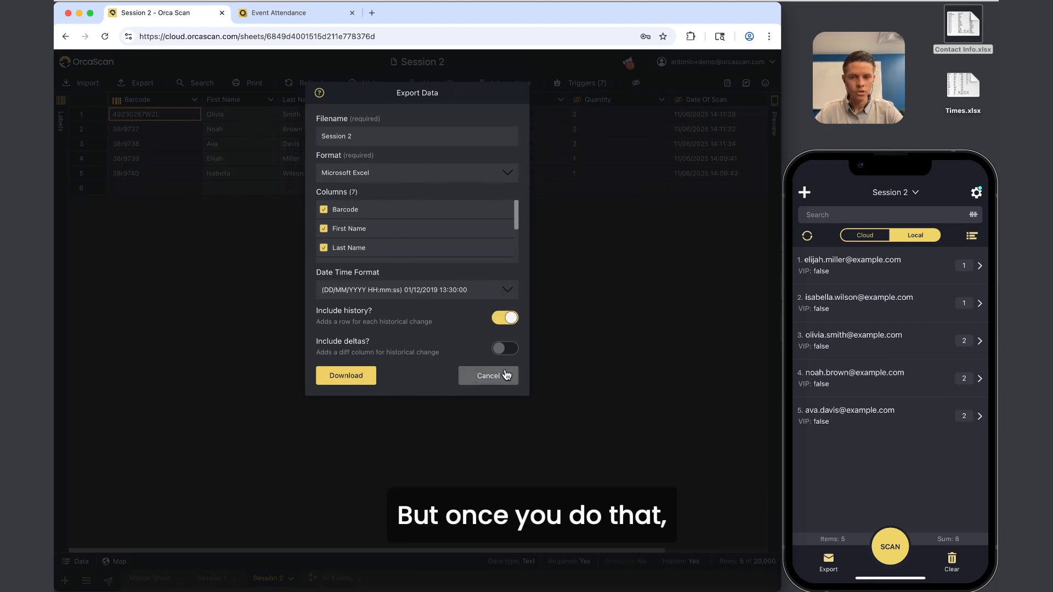
pyautogui.scroll(-5, 404, 248)
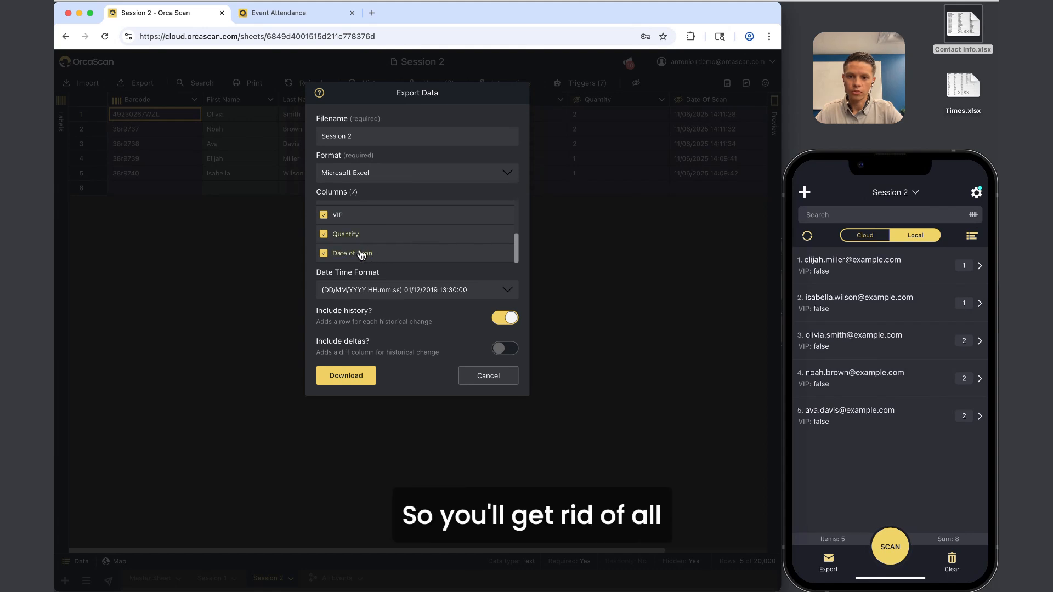
pyautogui.click(360, 241)
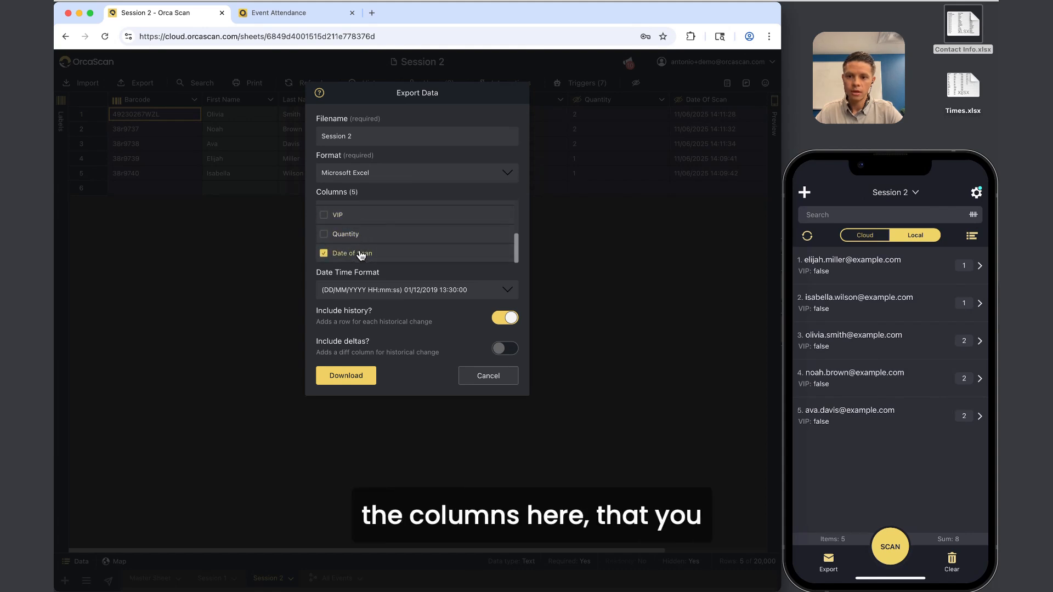
pyautogui.scroll(3, 361, 247)
pyautogui.click(350, 230)
pyautogui.scroll(2, 351, 233)
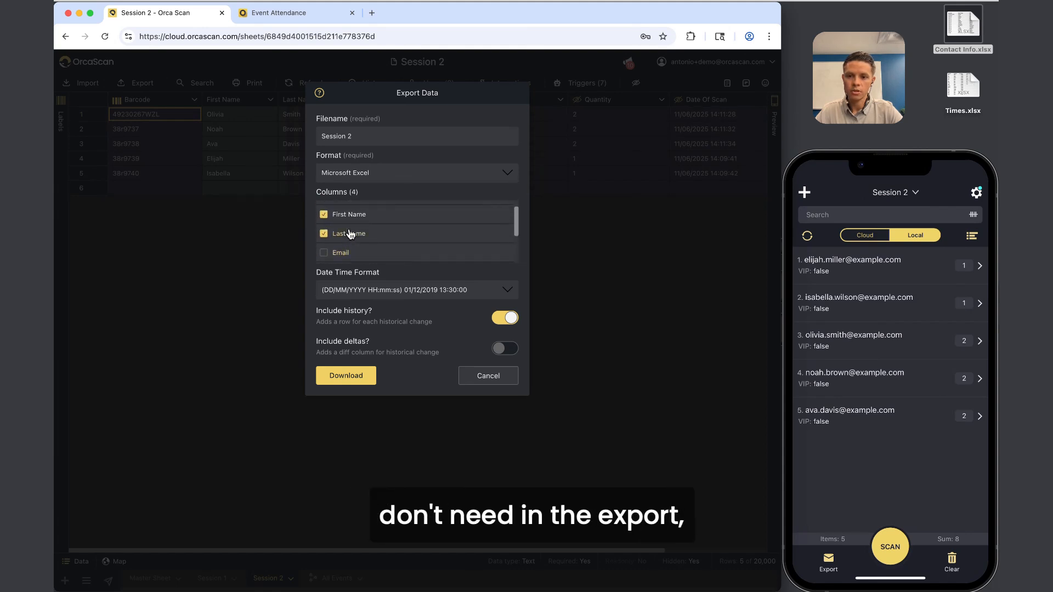
pyautogui.scroll(1, 350, 234)
pyautogui.scroll(-3, 350, 234)
pyautogui.scroll(3, 350, 234)
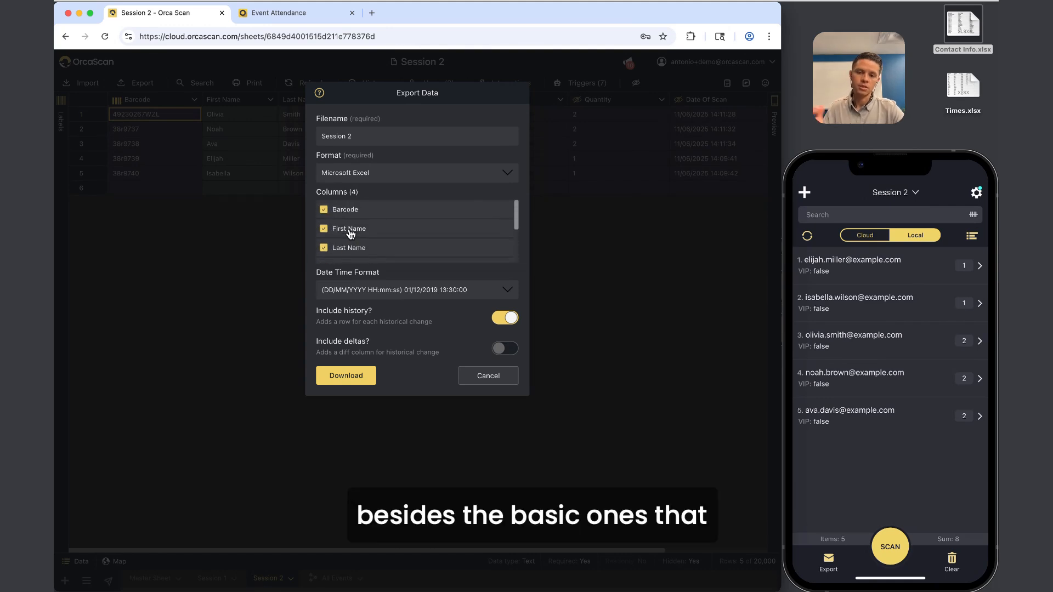
pyautogui.scroll(-4, 350, 234)
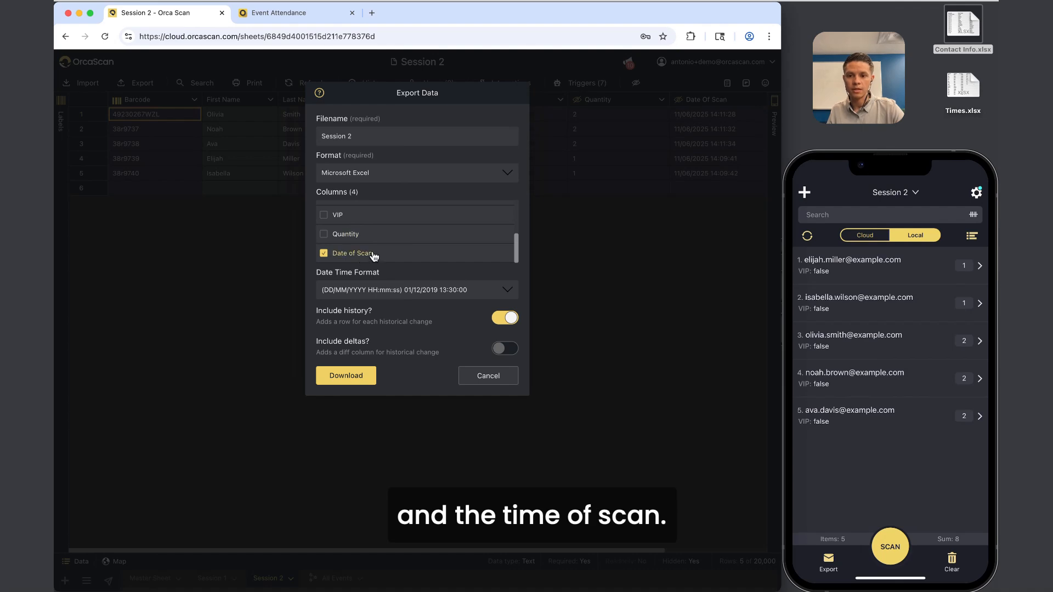
pyautogui.scroll(4, 373, 253)
pyautogui.scroll(-4, 371, 253)
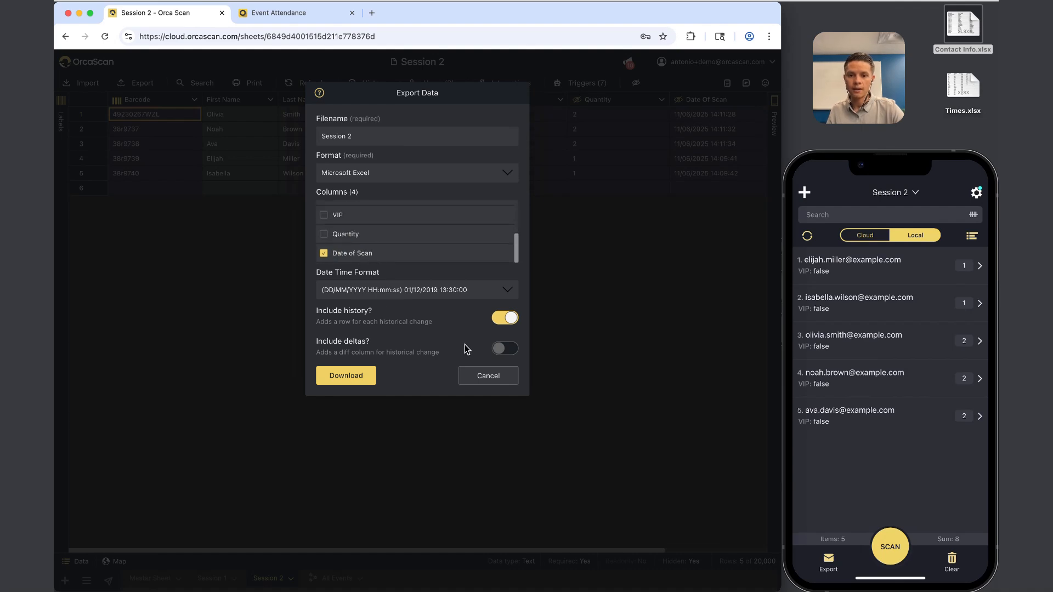
pyautogui.click(490, 375)
pyautogui.doubleClick(970, 84)
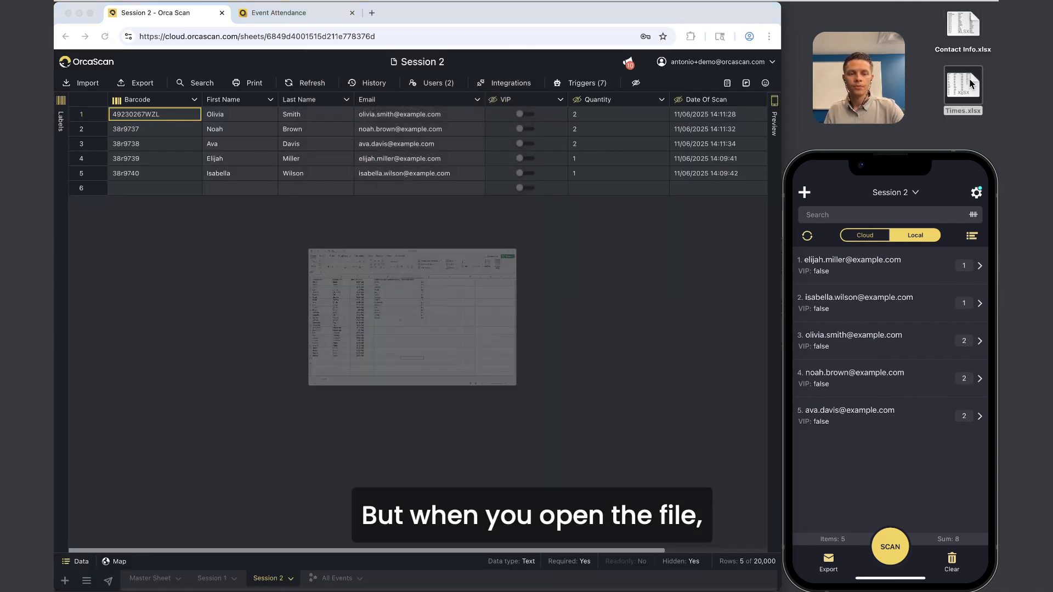
# Review the scan table's name columns, Time of Scan column, and Olivia's two scan rows.
pyautogui.scroll(5, 178, 255)
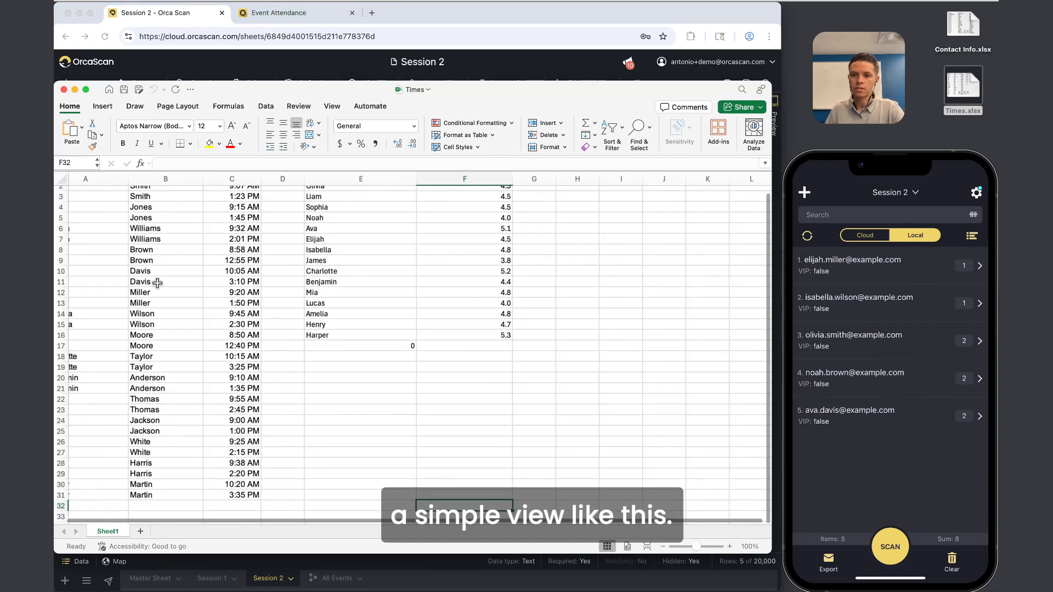
pyautogui.moveTo(94, 195); pyautogui.dragTo(230, 408)
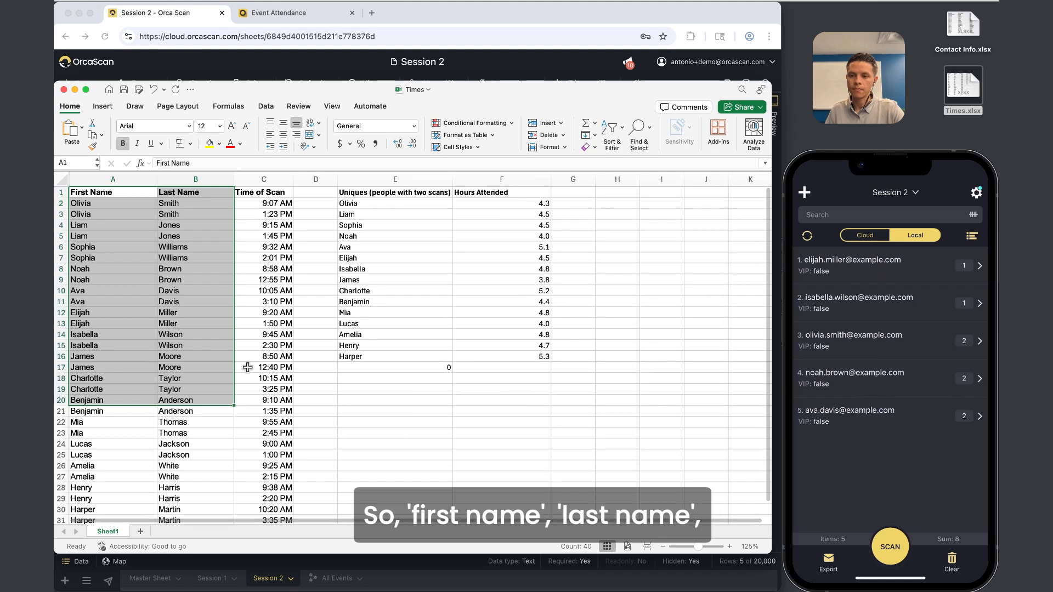
pyautogui.click(263, 345)
pyautogui.moveTo(123, 203); pyautogui.dragTo(212, 203)
pyautogui.click(265, 180)
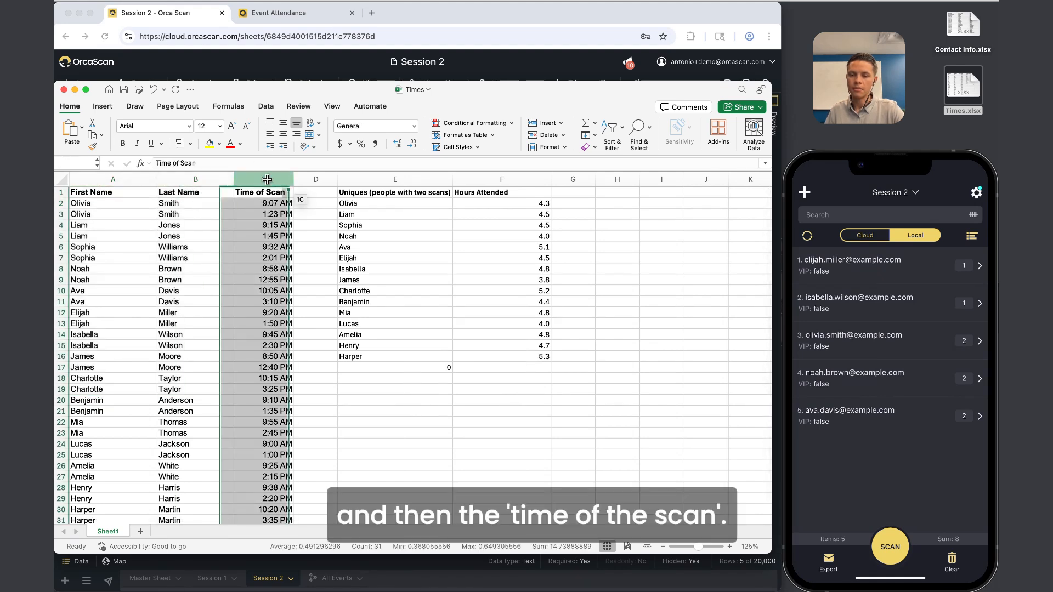
pyautogui.click(178, 236)
pyautogui.moveTo(82, 203); pyautogui.dragTo(278, 214)
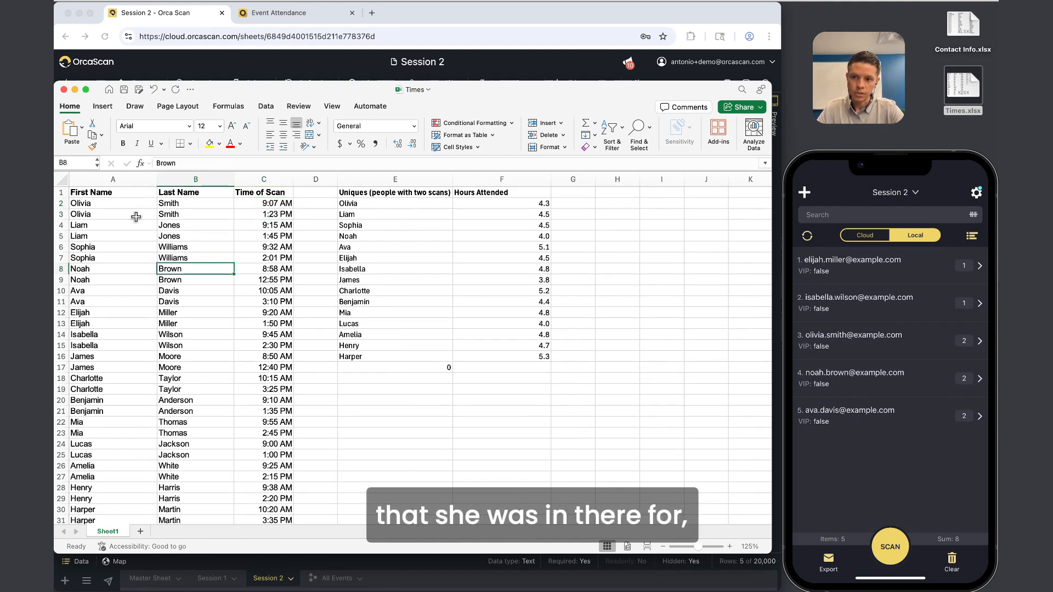
pyautogui.moveTo(88, 203); pyautogui.dragTo(251, 218)
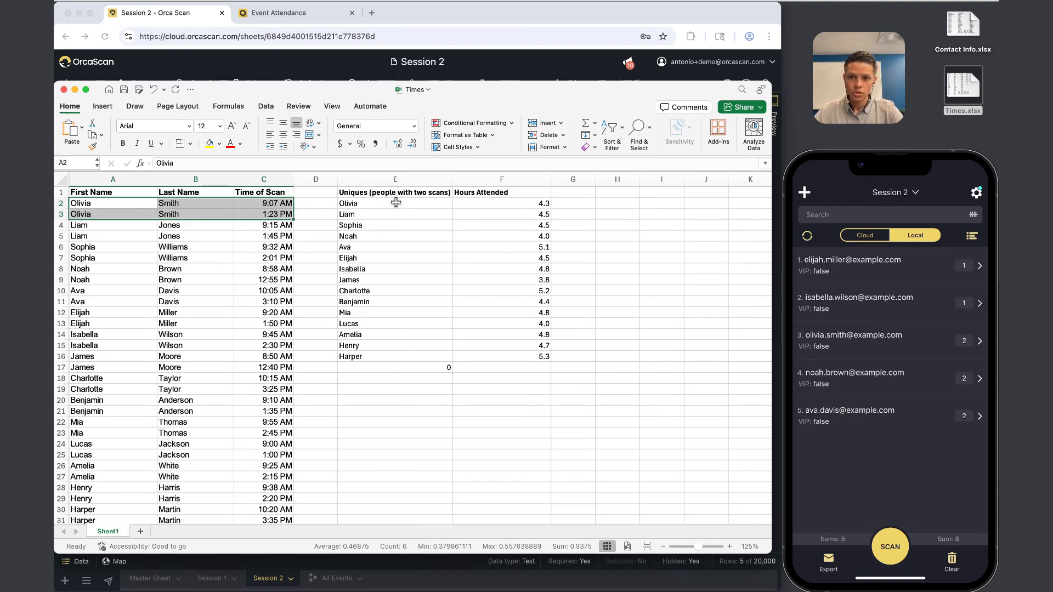
pyautogui.moveTo(96, 191); pyautogui.dragTo(283, 545)
# Enter =UNIQUE(A2:A100) in E2 and select the spilled list of unique names.
pyautogui.click(414, 332)
pyautogui.scroll(3, 414, 330)
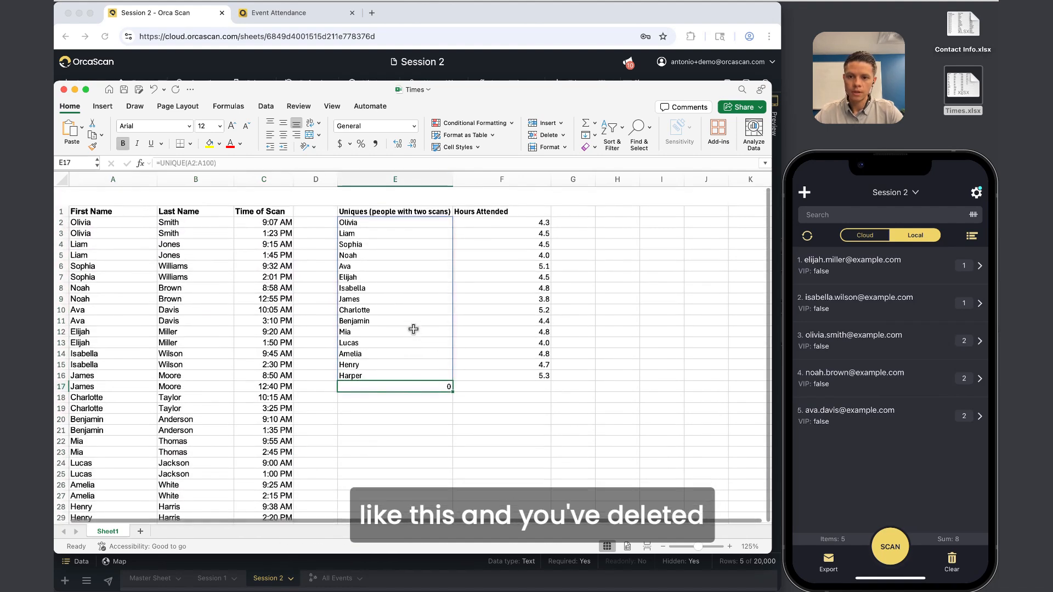
pyautogui.click(107, 193)
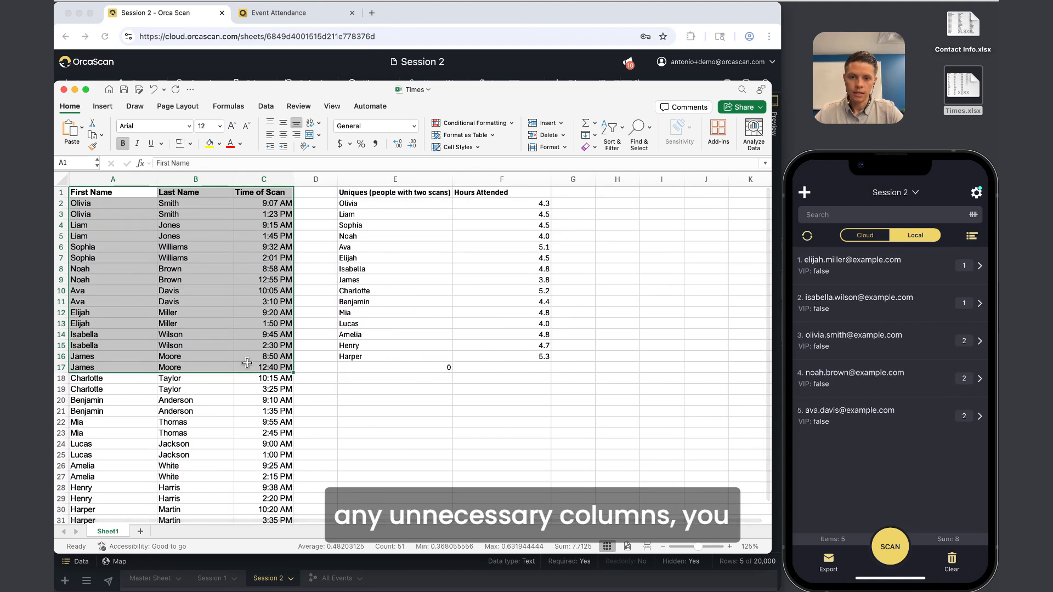
pyautogui.click(392, 192)
pyautogui.click(379, 202)
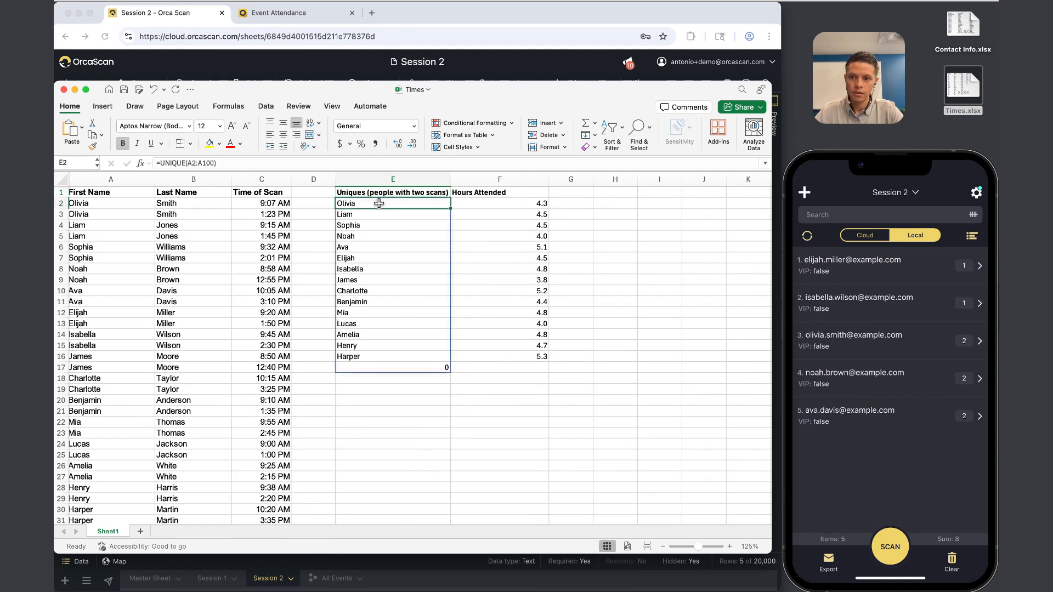
pyautogui.moveTo(221, 163); pyautogui.dragTo(142, 167)
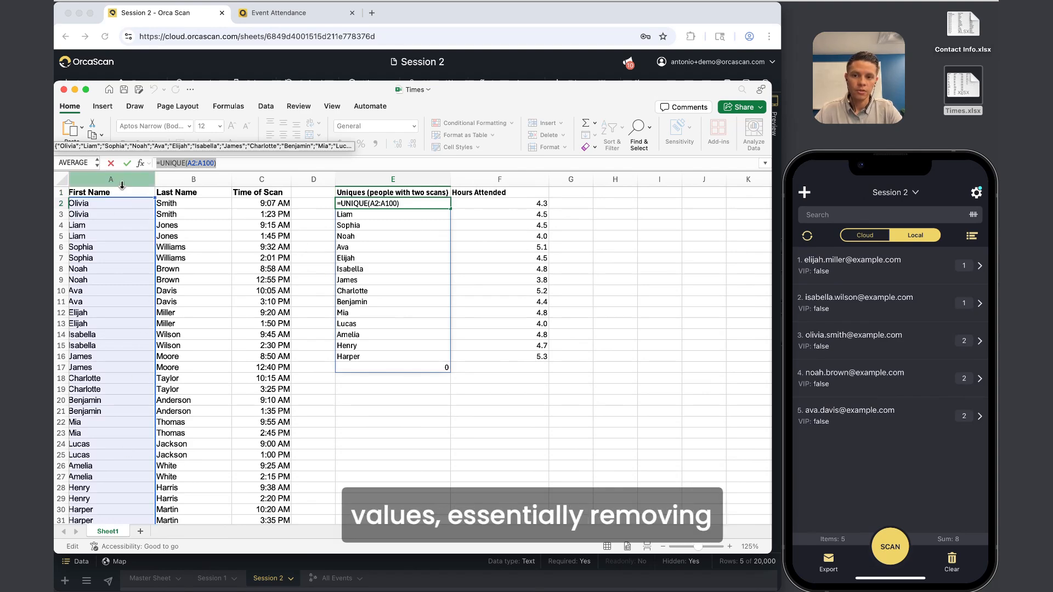
pyautogui.click(432, 276)
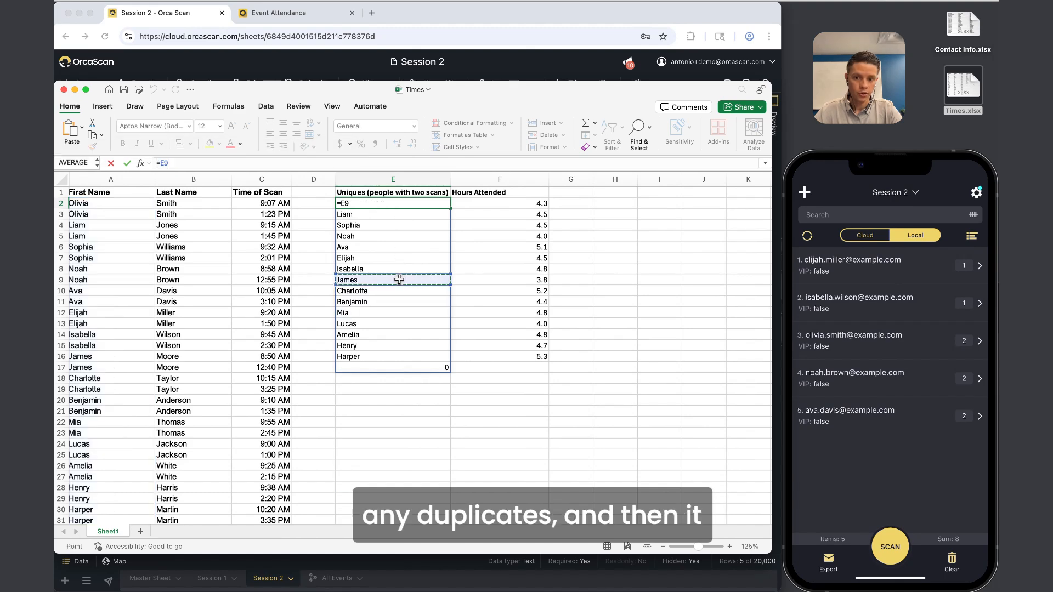
pyautogui.click(399, 244)
pyautogui.moveTo(388, 201); pyautogui.dragTo(386, 355)
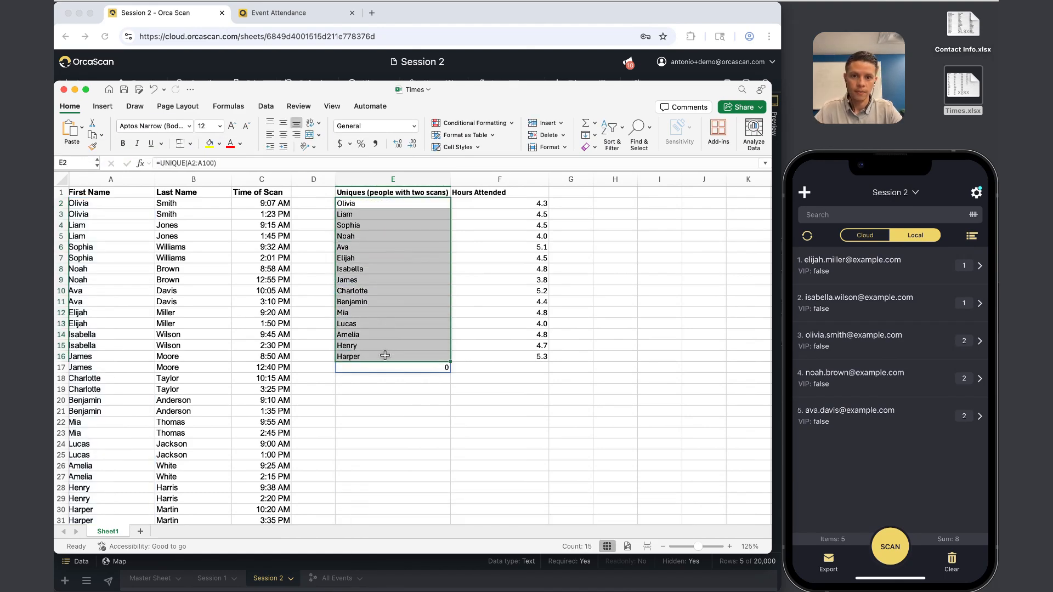
pyautogui.click(497, 201)
# Walk through F2's =(MAXIFS(C:C,A:A,E2)-MINIFS(C:C,A:A,E2))*24 formula and its columns A, C and E.
pyautogui.moveTo(329, 161); pyautogui.dragTo(138, 168)
pyautogui.click(450, 203)
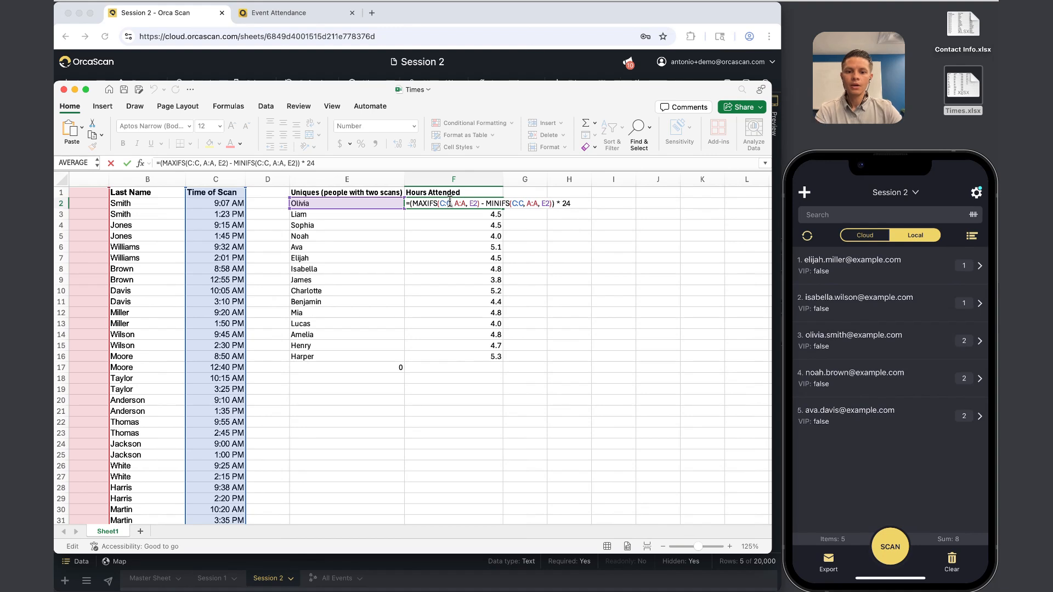
pyautogui.press('Escape')
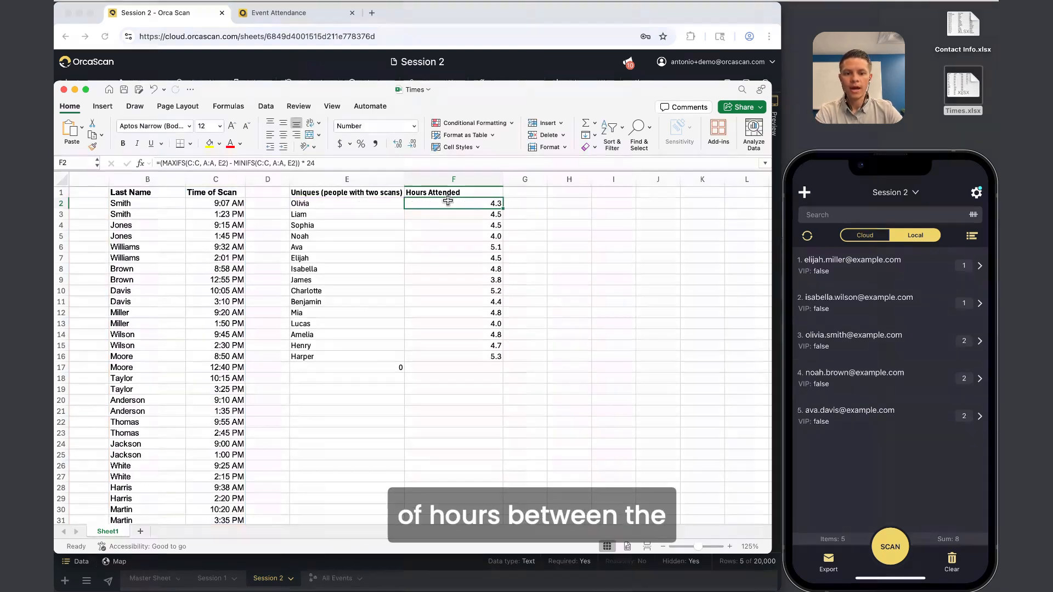
pyautogui.click(212, 178)
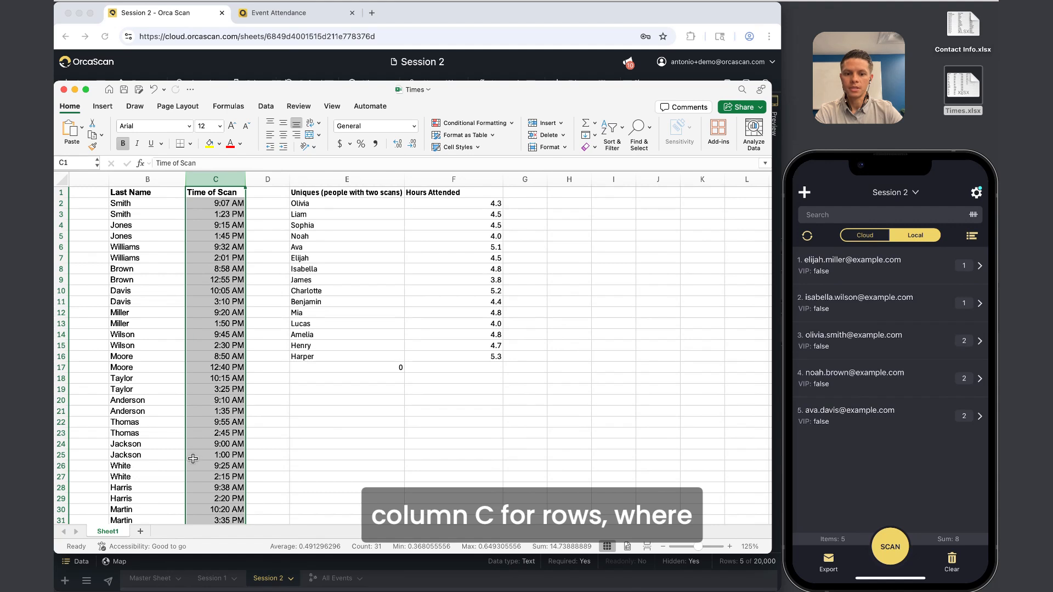
pyautogui.hscroll(-4, 277, 200)
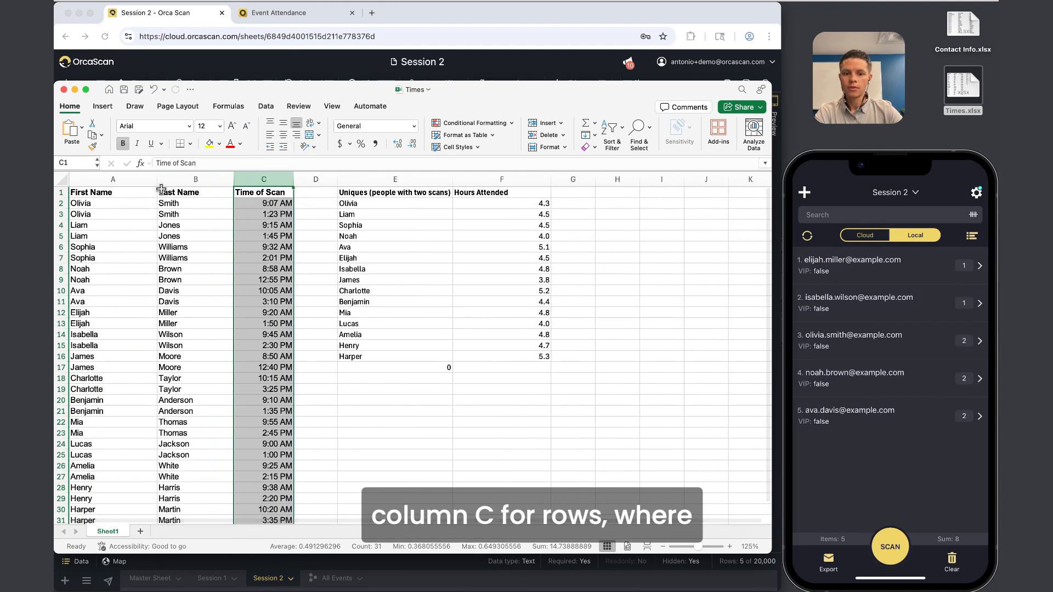
pyautogui.click(112, 179)
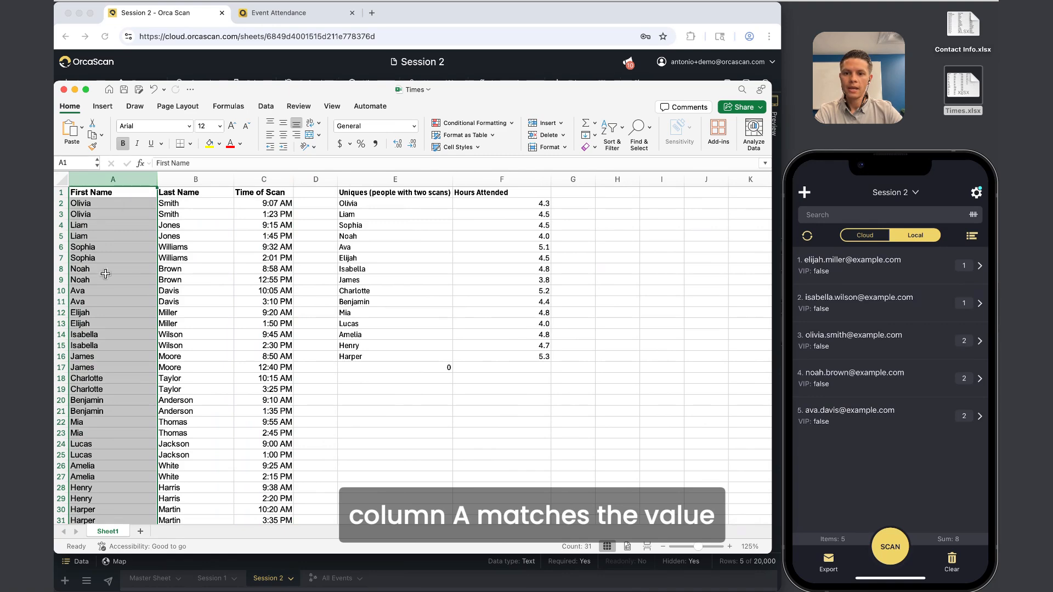
pyautogui.click(420, 179)
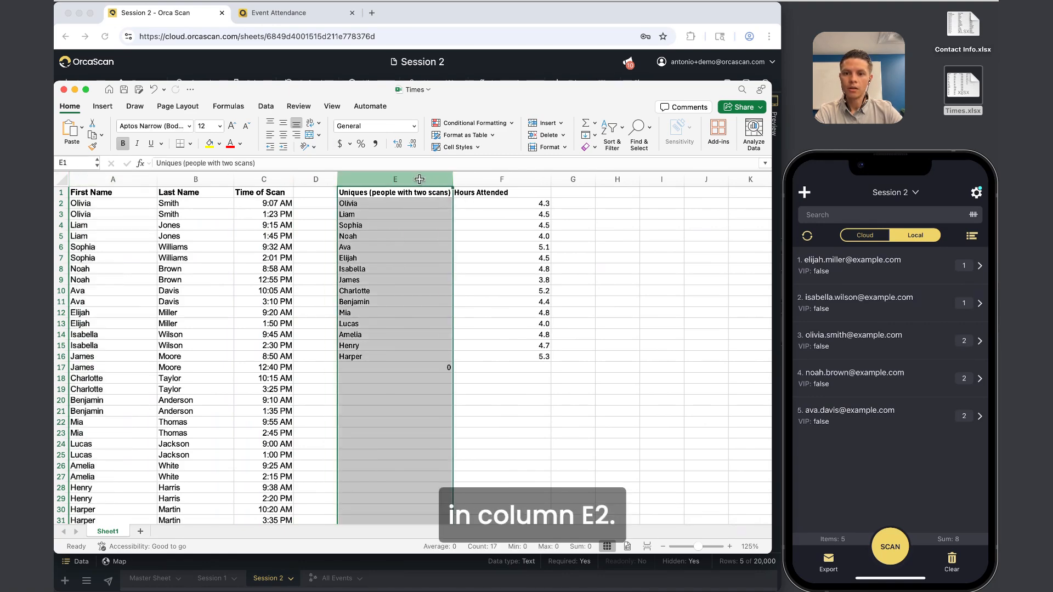
pyautogui.click(466, 204)
# Fill the hours formula down from F2 to F16 and select the resulting hours.
pyautogui.hscroll(5, 357, 188)
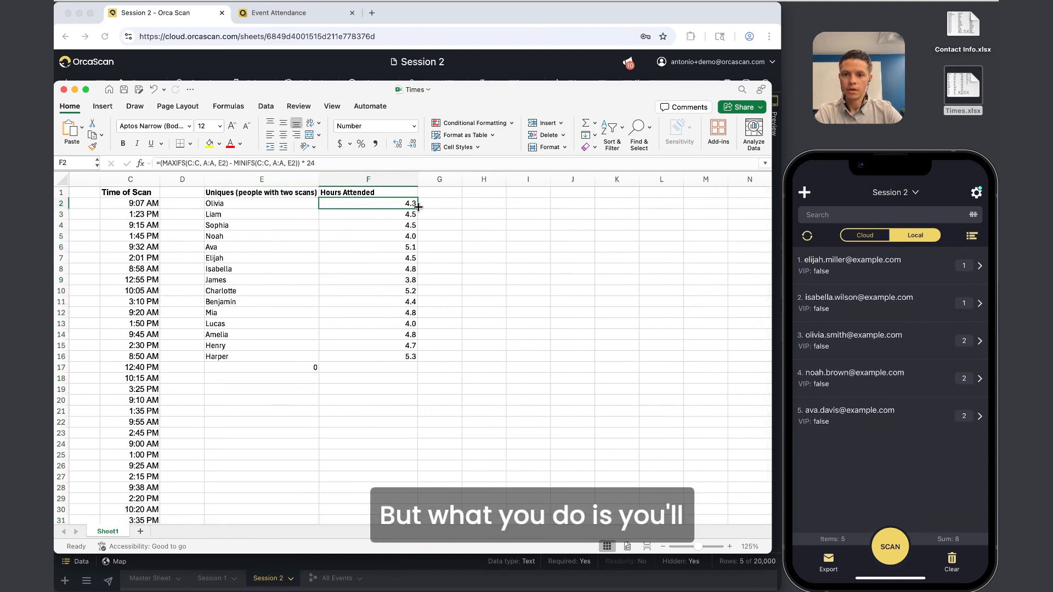
pyautogui.moveTo(411, 203); pyautogui.dragTo(414, 362)
pyautogui.click(401, 207)
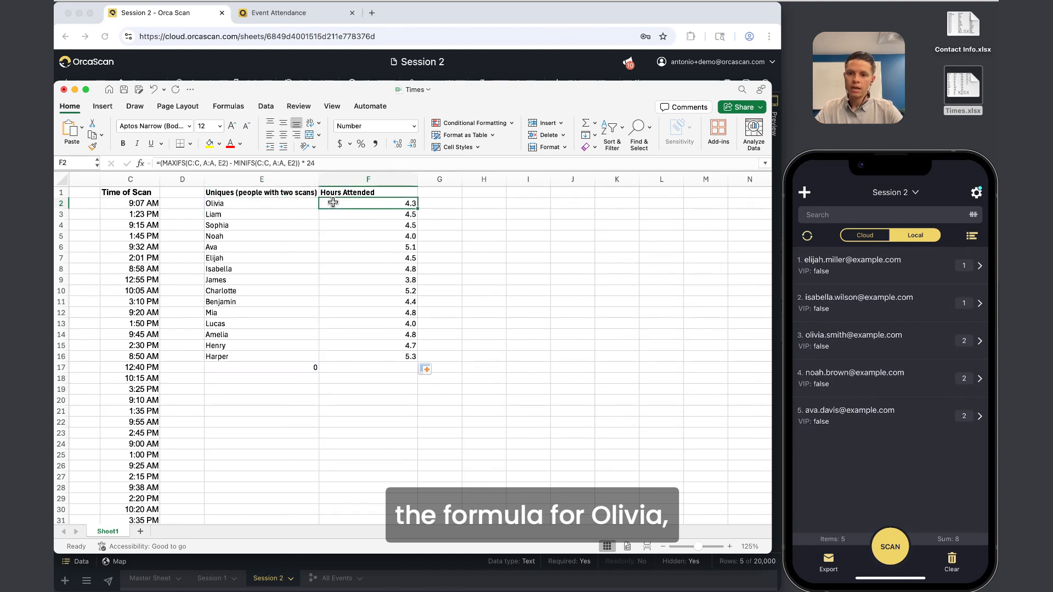
pyautogui.click(376, 218)
pyautogui.moveTo(375, 218); pyautogui.dragTo(376, 367)
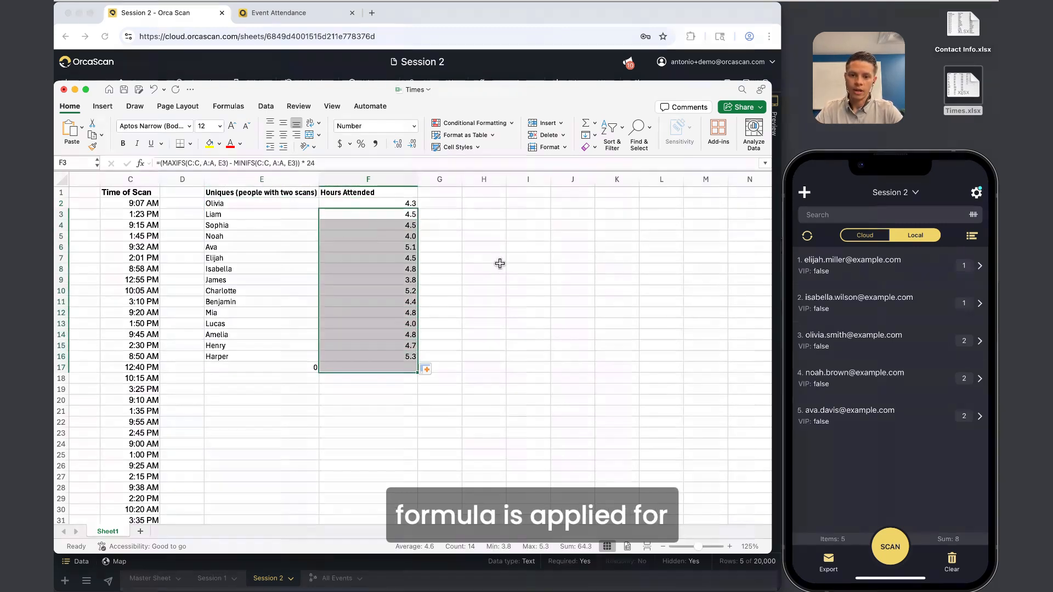
pyautogui.hscroll(-3, 384, 263)
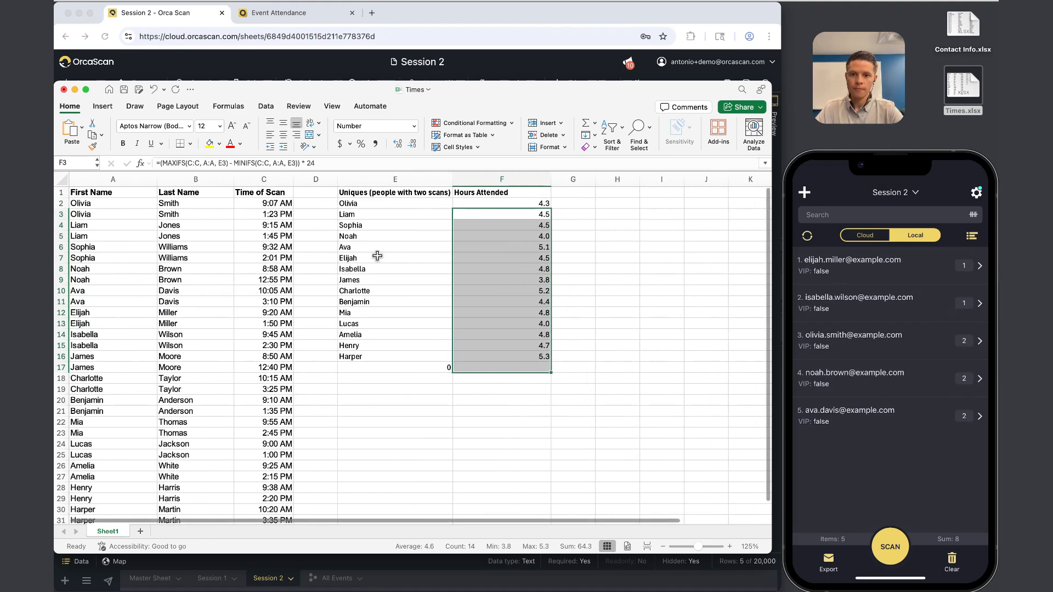
pyautogui.click(440, 285)
pyautogui.moveTo(442, 204); pyautogui.dragTo(479, 352)
# Highlight hours greater than 3.5 with Green Fill with Dark Green Text.
pyautogui.click(477, 124)
pyautogui.moveTo(481, 141)
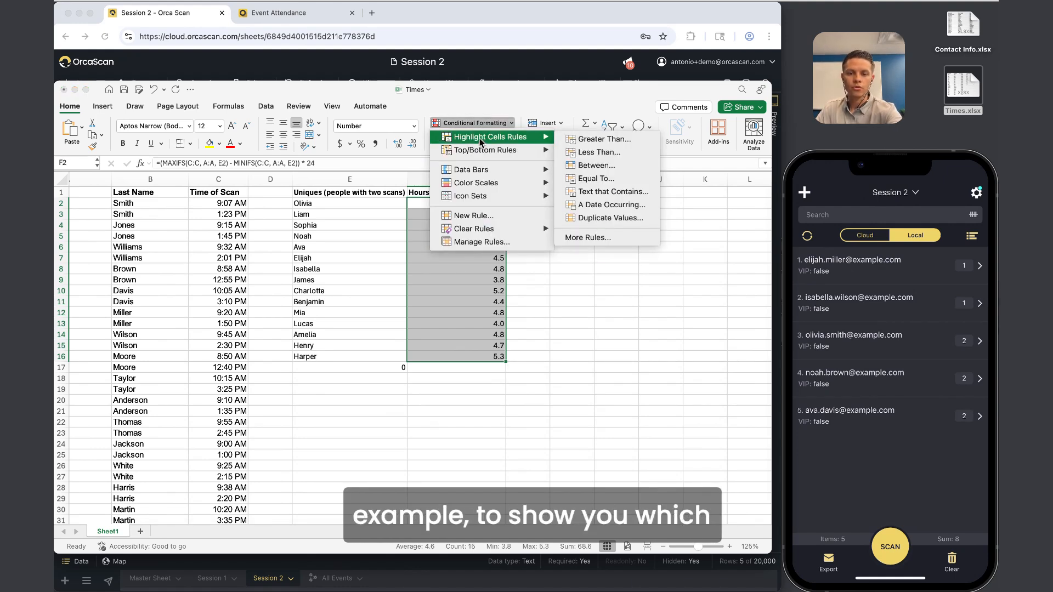
pyautogui.click(585, 139)
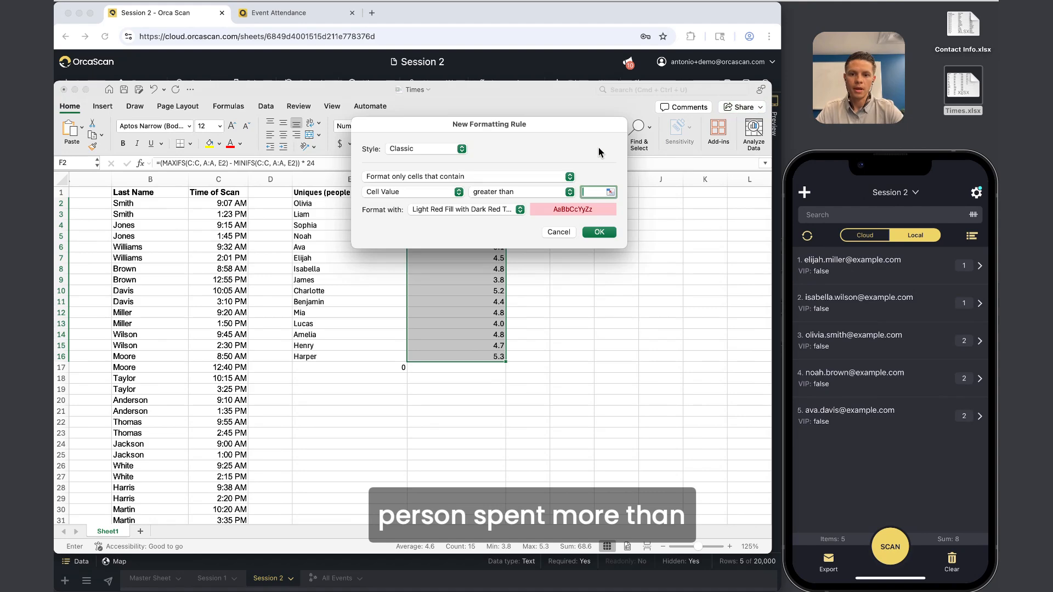
pyautogui.write('3.5')
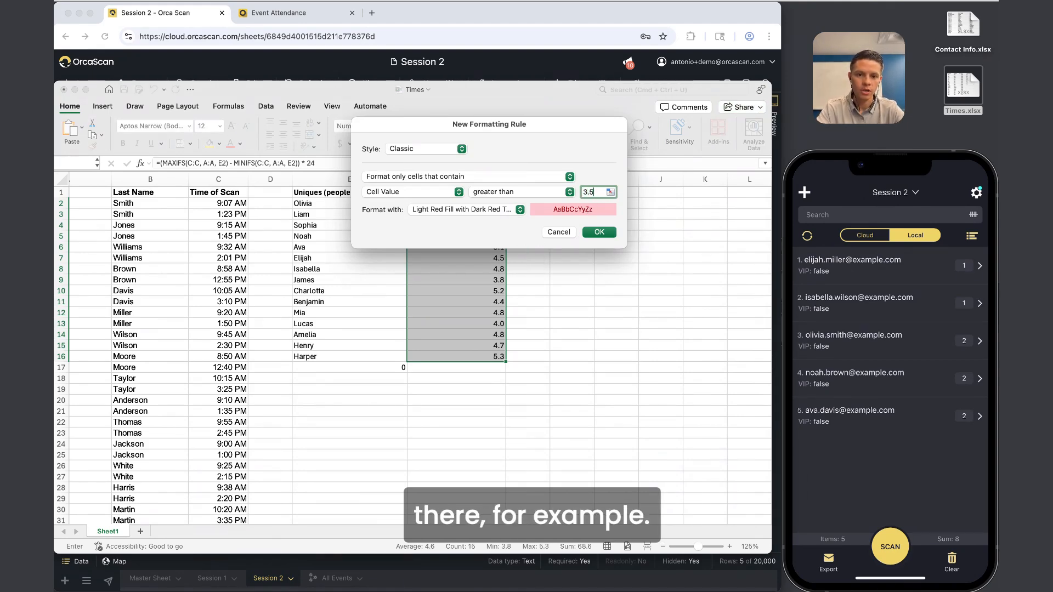
pyautogui.click(517, 209)
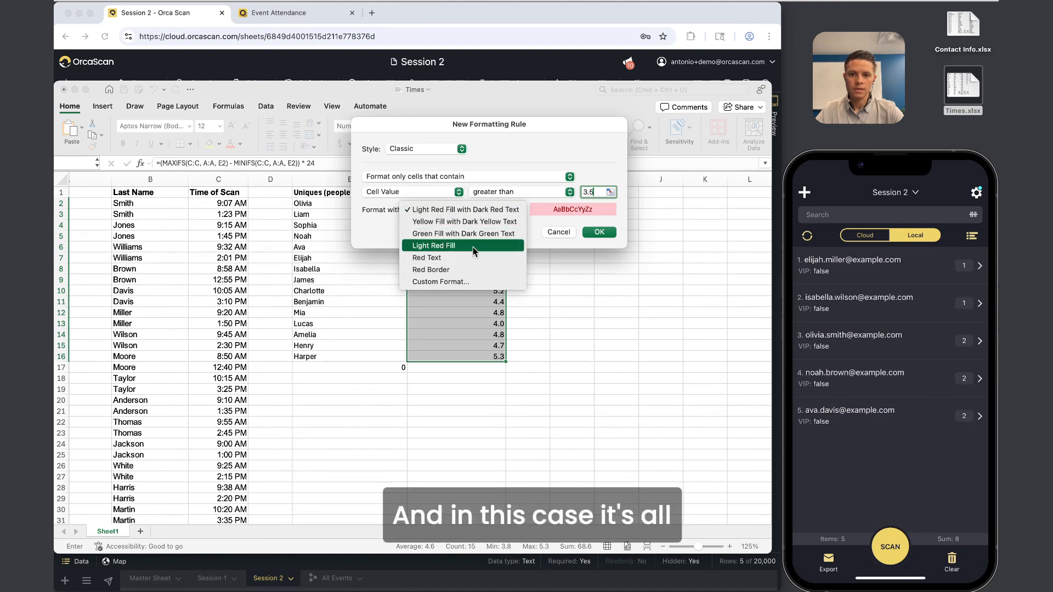
pyautogui.click(466, 235)
pyautogui.click(599, 232)
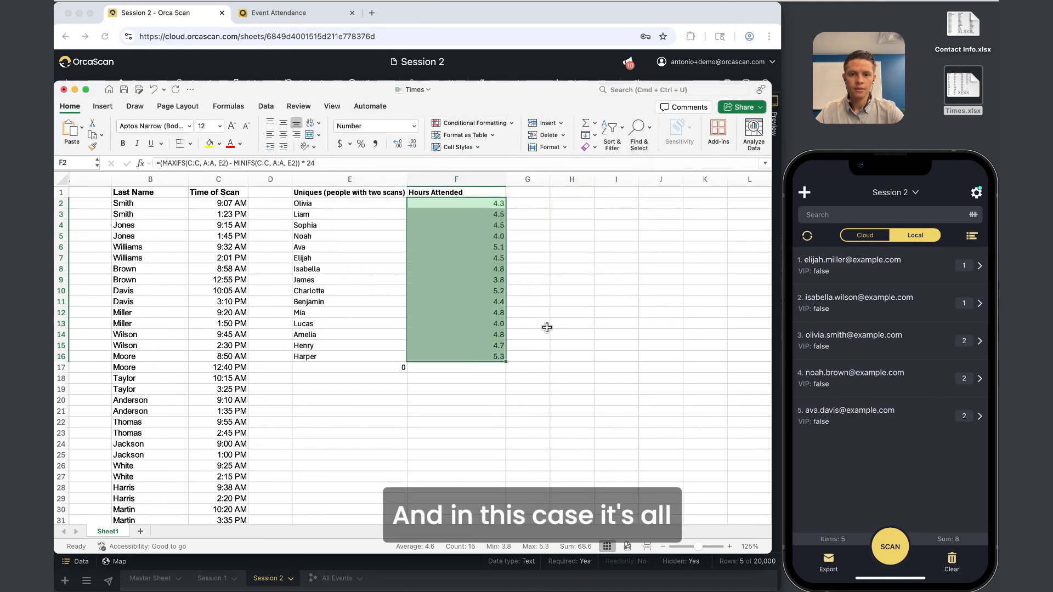
pyautogui.moveTo(528, 324); pyautogui.dragTo(543, 335)
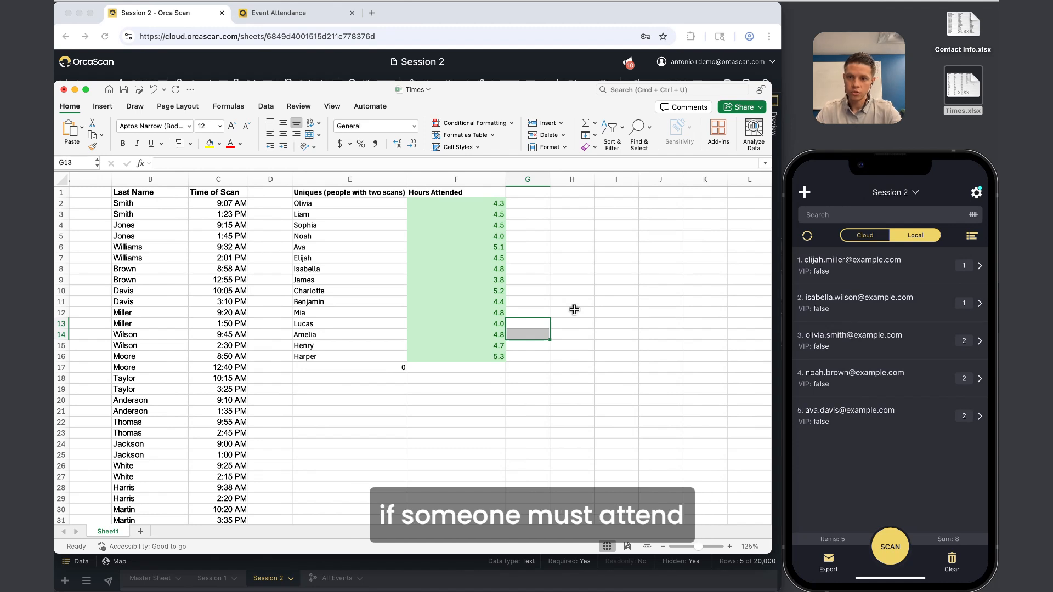
# Check E16's formula, then close the Times workbook without saving.
pyautogui.hscroll(-2, 574, 310)
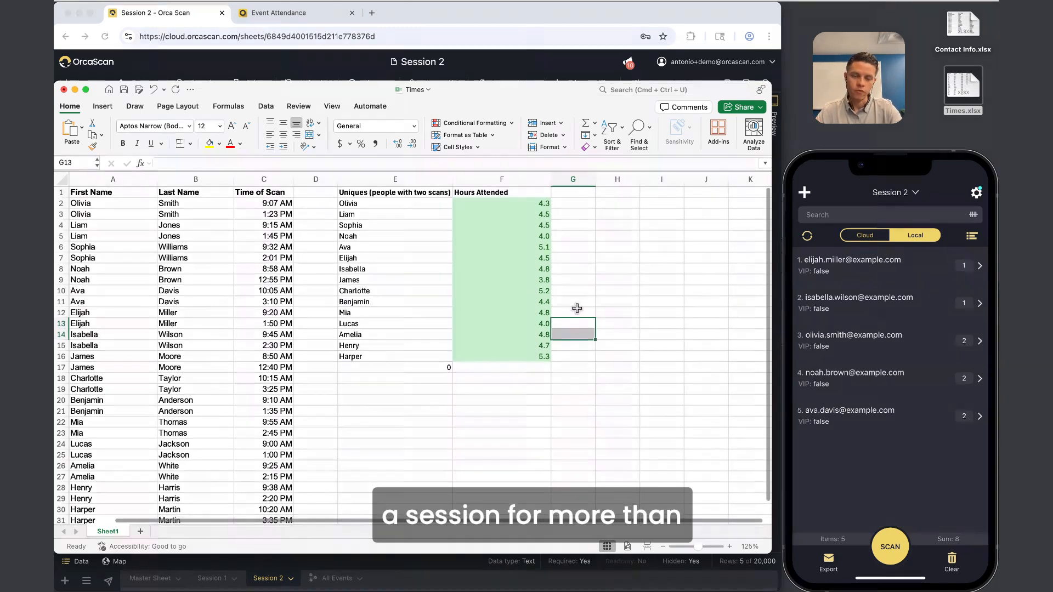
pyautogui.click(350, 357)
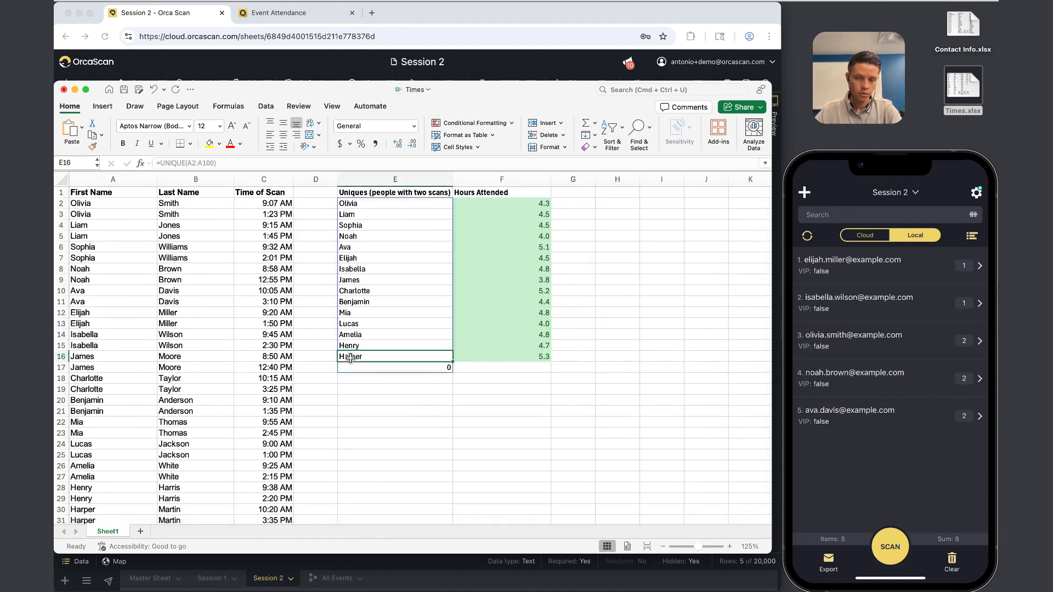
pyautogui.press('super+w')
pyautogui.click(419, 364)
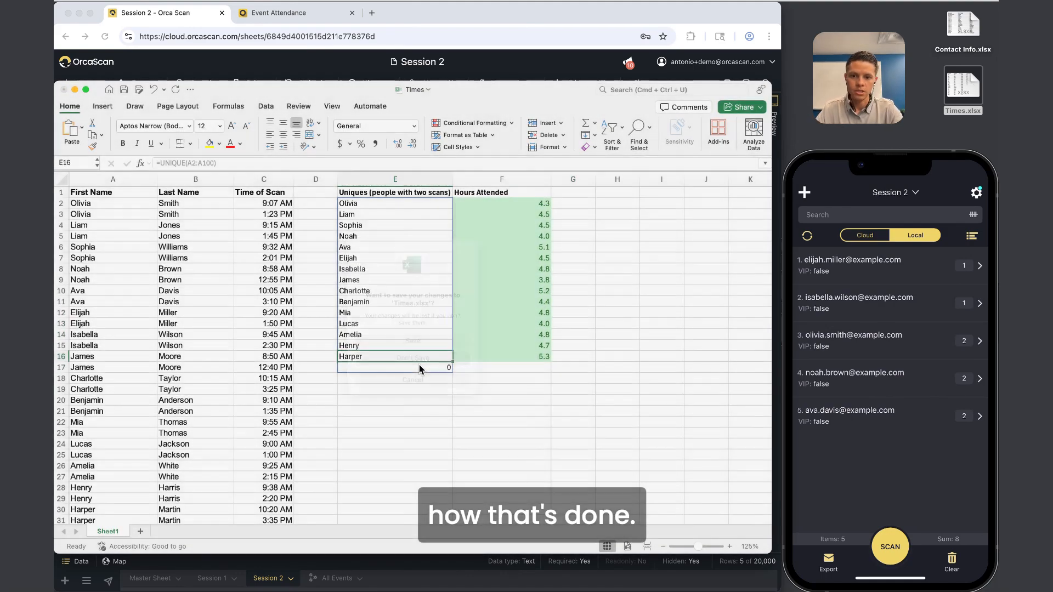
# On the Master Sheet, select the barcodes of rows 1 to 16, including A-101.
pyautogui.click(151, 582)
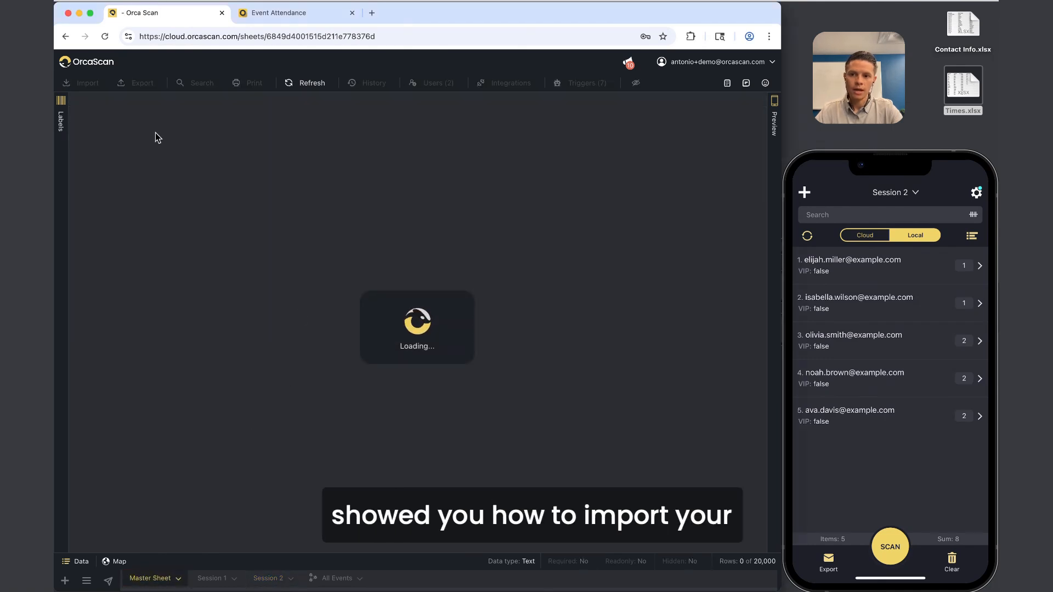
pyautogui.moveTo(140, 115); pyautogui.dragTo(145, 317)
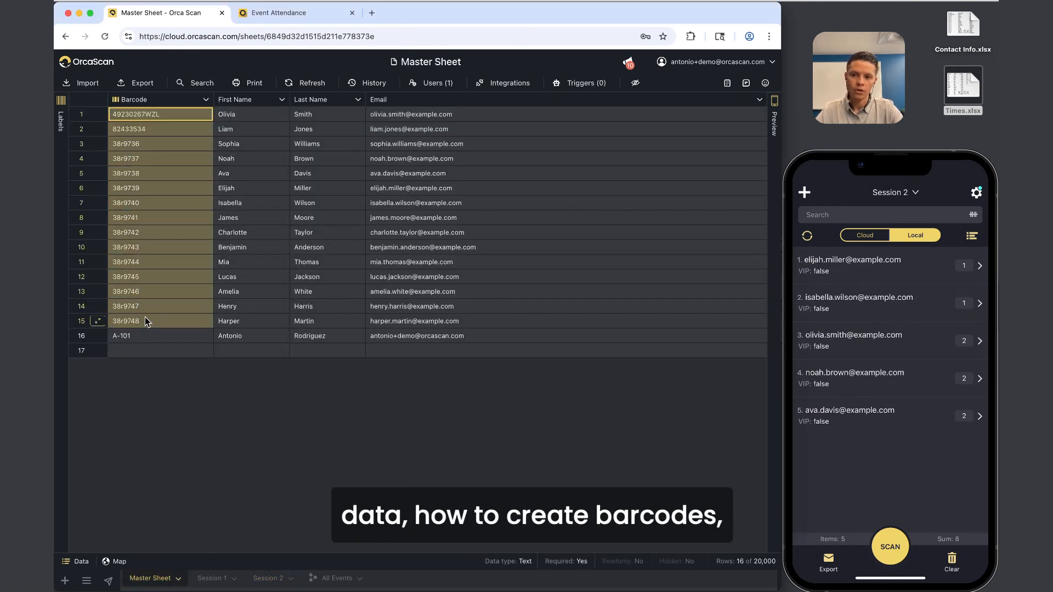
pyautogui.click(148, 335)
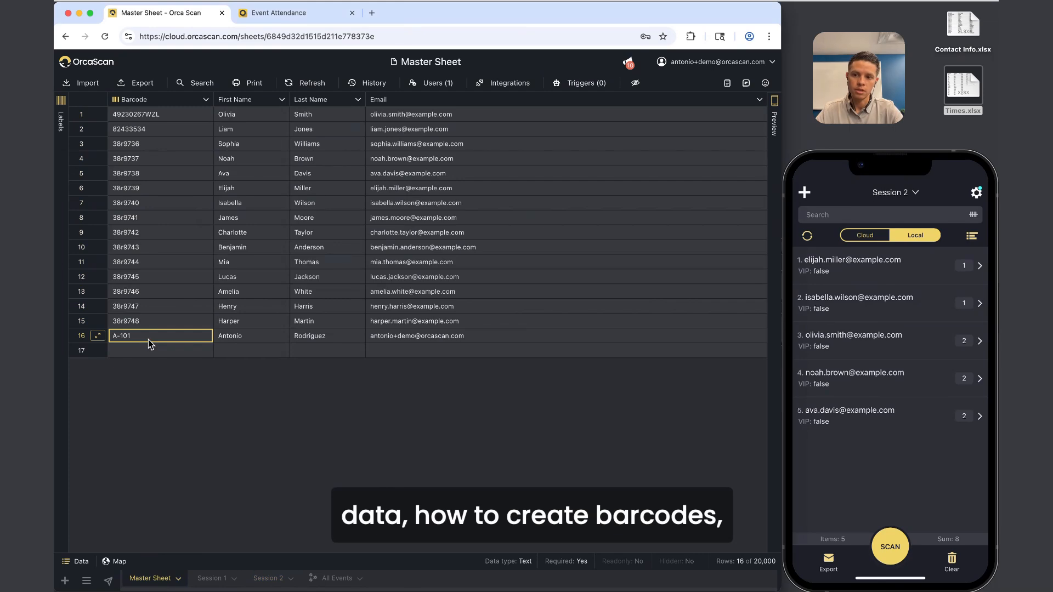
# Briefly reopen and close the Times and Contact Info workbooks.
pyautogui.doubleClick(963, 77)
pyautogui.press('super+w')
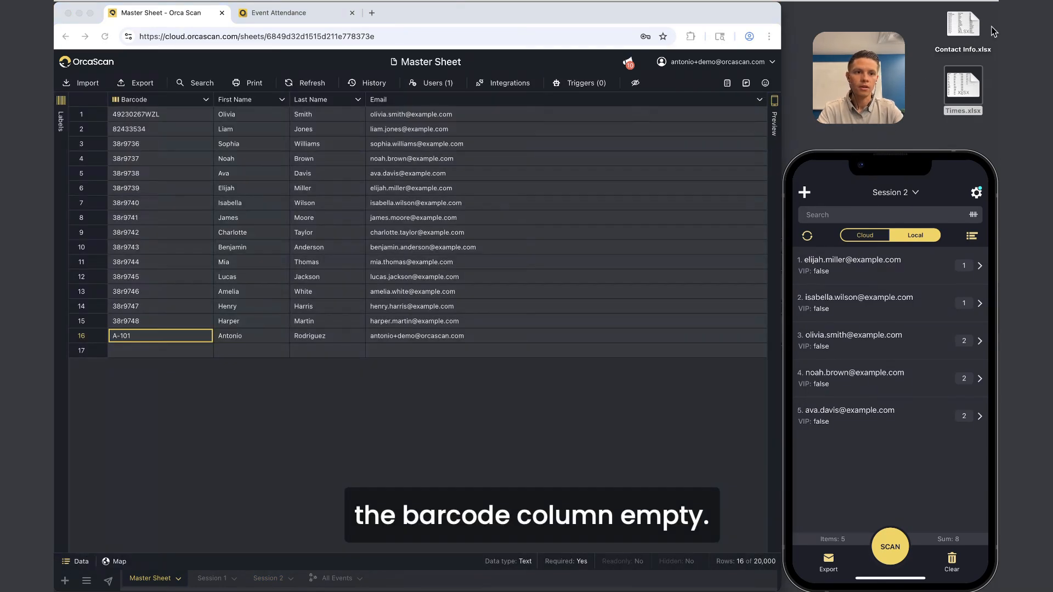
pyautogui.doubleClick(964, 25)
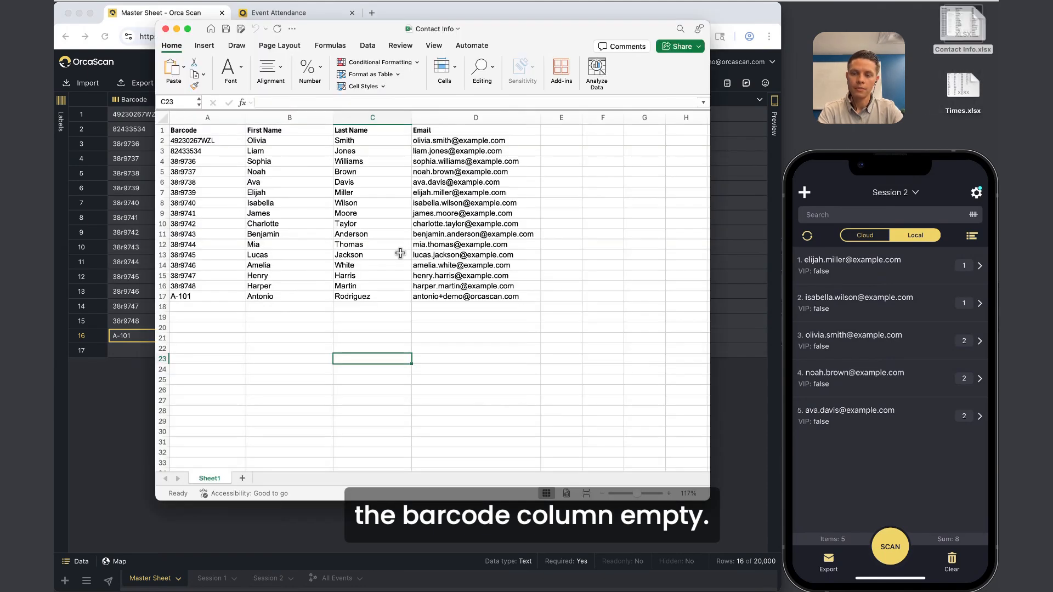
pyautogui.press('super+w')
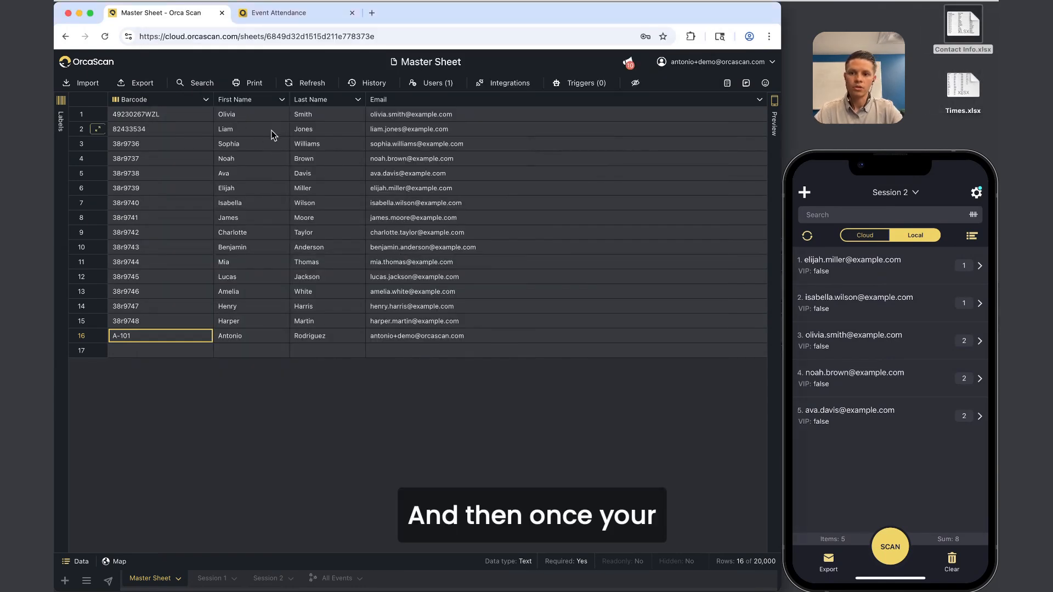
# Select all names and emails, preview their QR labels, collapse the labels panel and show all windows.
pyautogui.moveTo(260, 115); pyautogui.dragTo(438, 331)
pyautogui.click(438, 331)
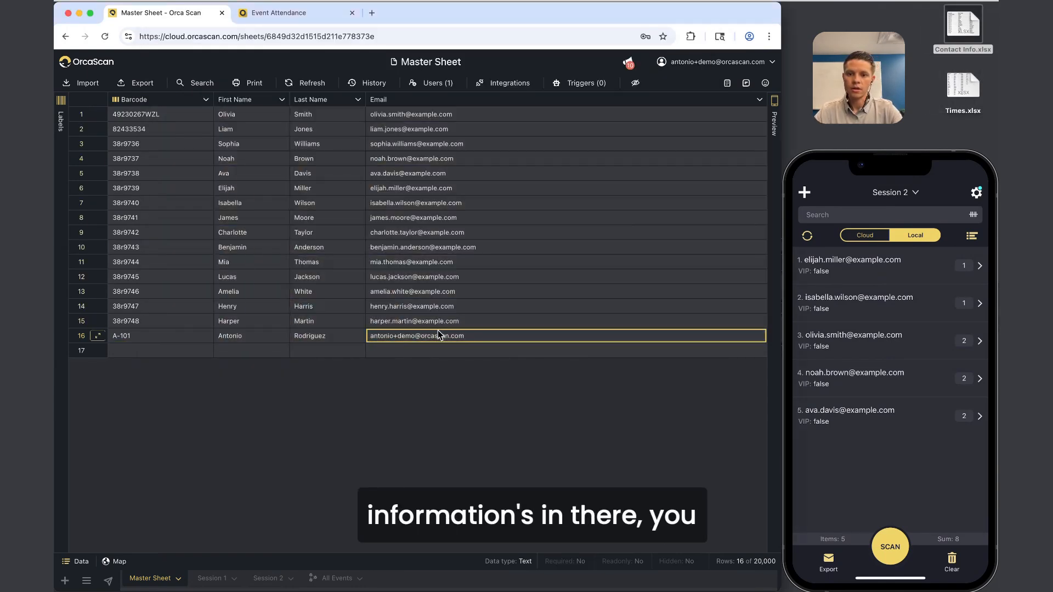
pyautogui.click(61, 132)
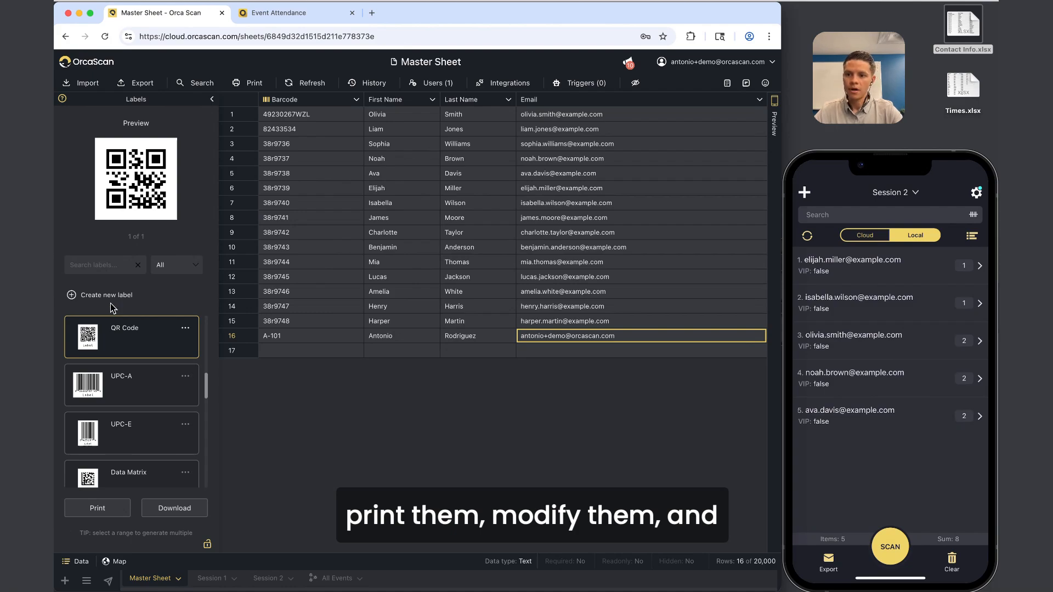
pyautogui.click(215, 99)
pyautogui.hotkey('ctrl', 'Up')
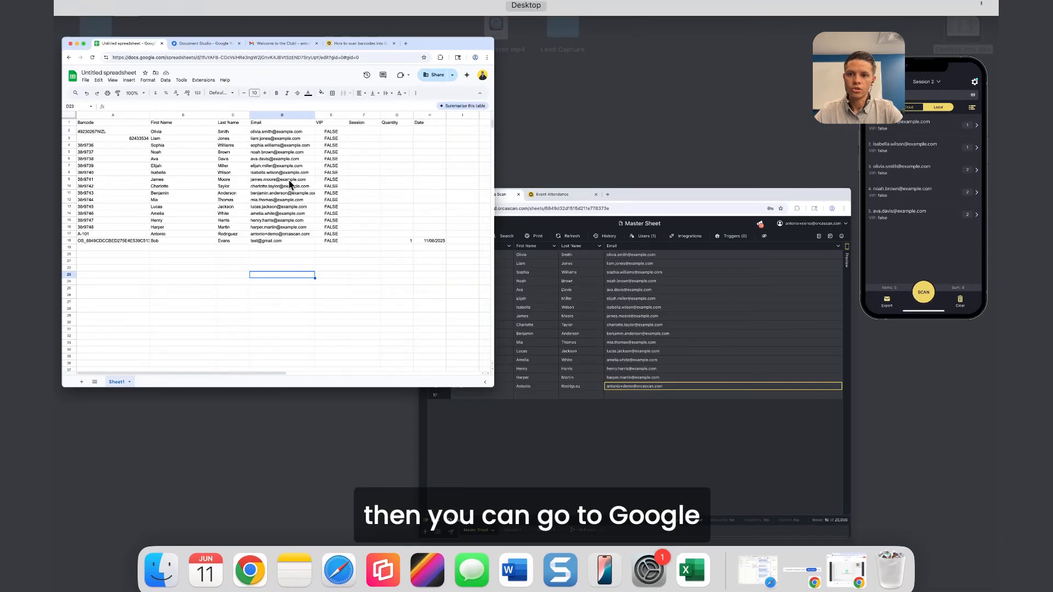
# Glance at the Google Sheets attendee export and Document Studio page, then bring back Orca Scan's Master Sheet.
pyautogui.click(290, 184)
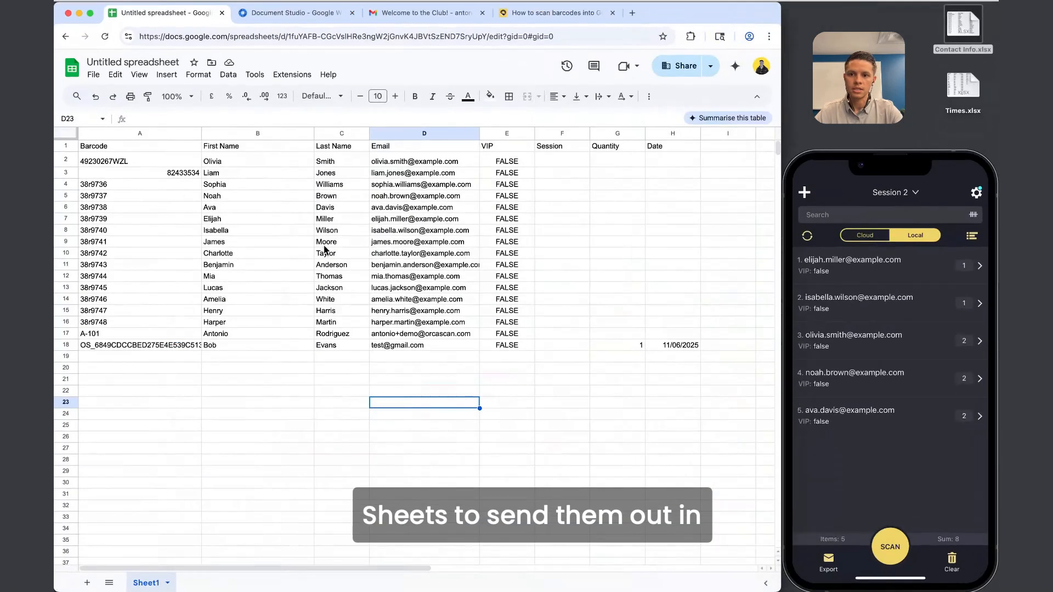
pyautogui.click(291, 13)
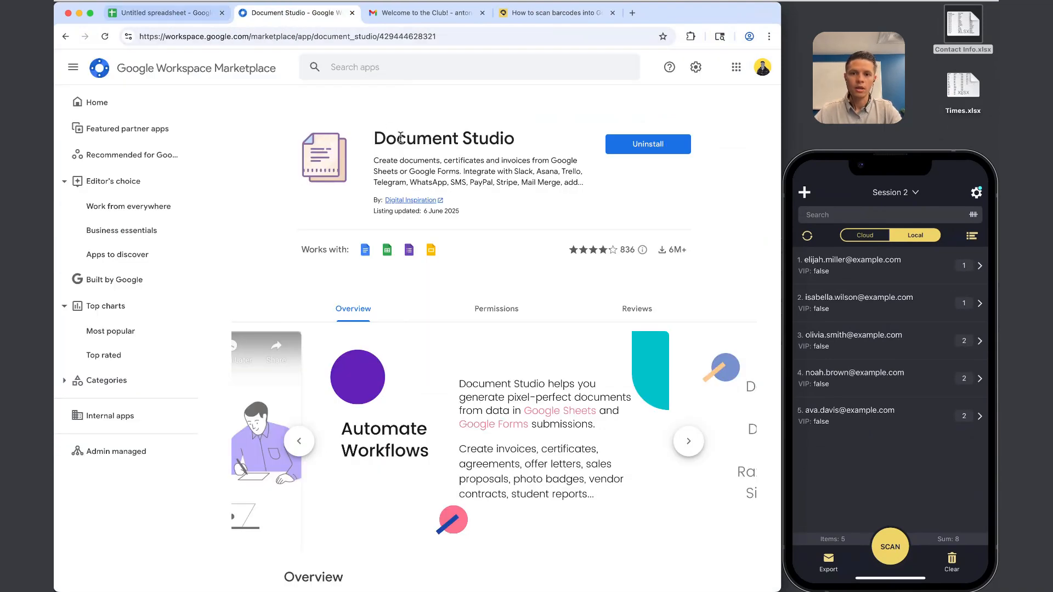
pyautogui.click(149, 12)
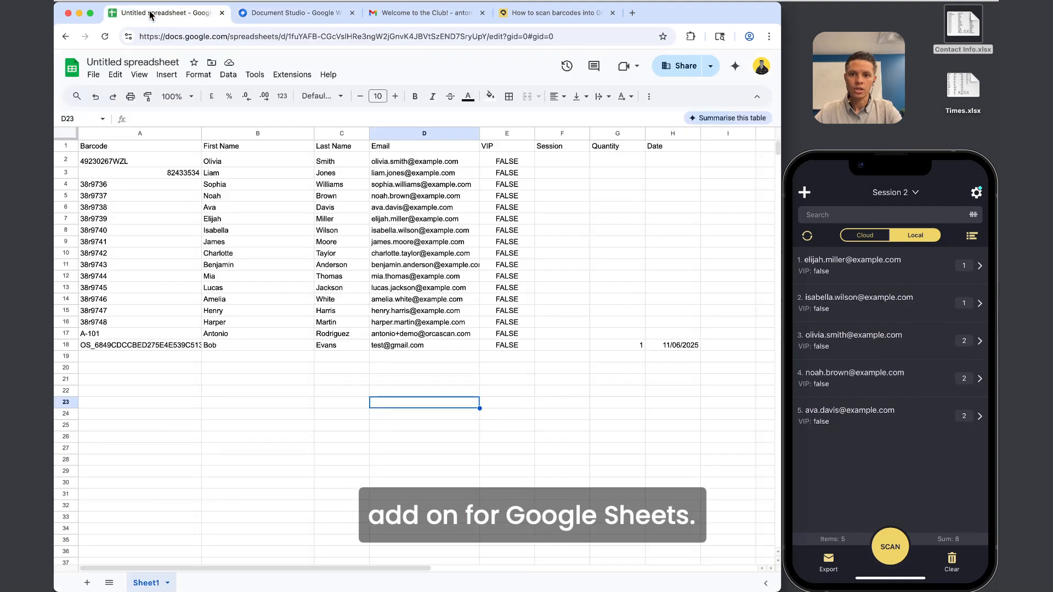
pyautogui.hotkey('ctrl', 'Up')
pyautogui.click(350, 174)
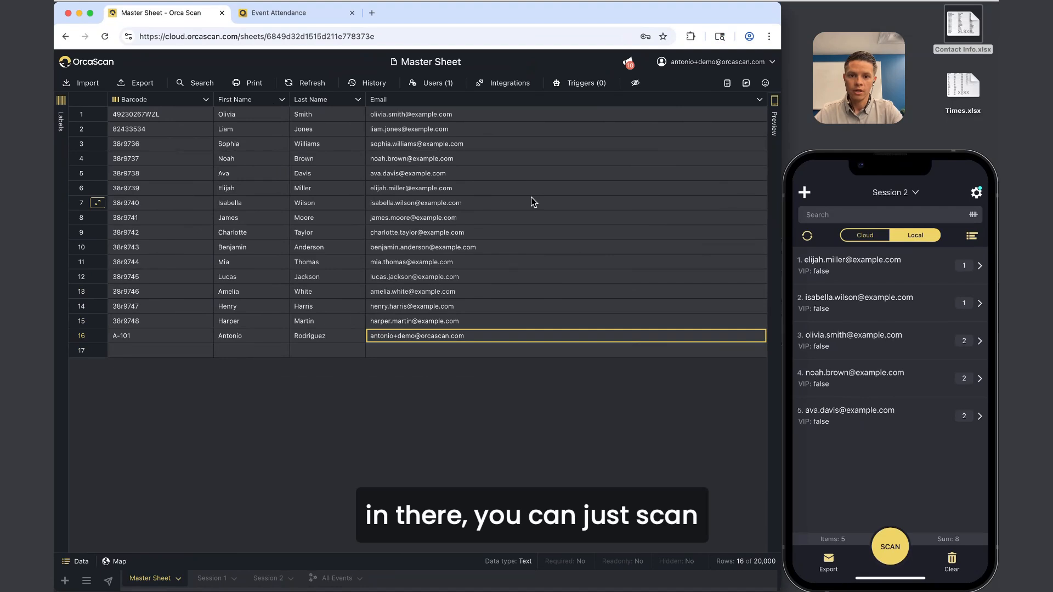
# In the Session 1 sheet, inspect the Date Of Scan, VIP and first name columns.
pyautogui.click(210, 578)
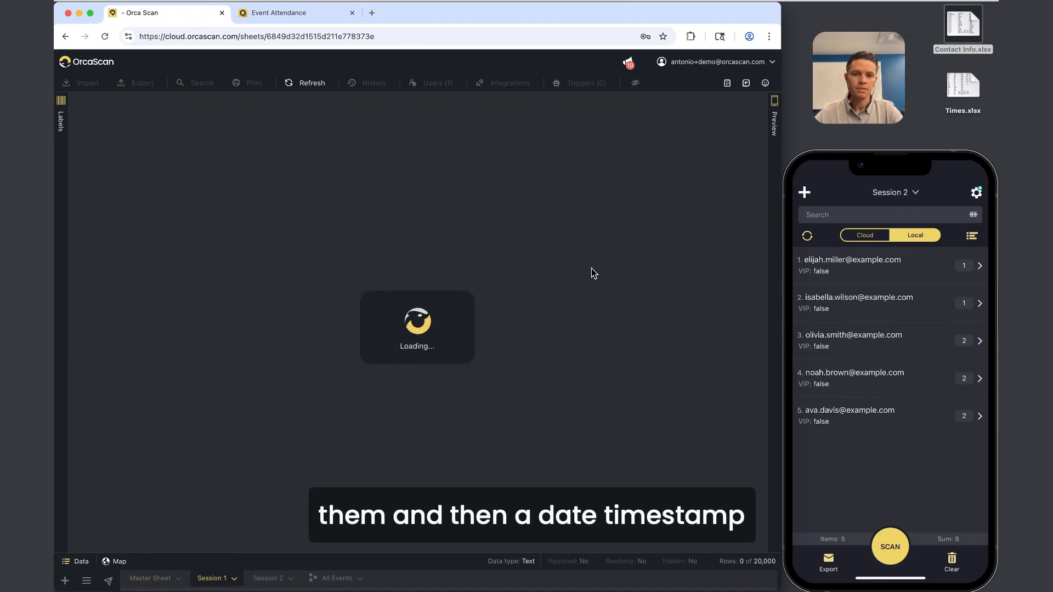
pyautogui.click(590, 102)
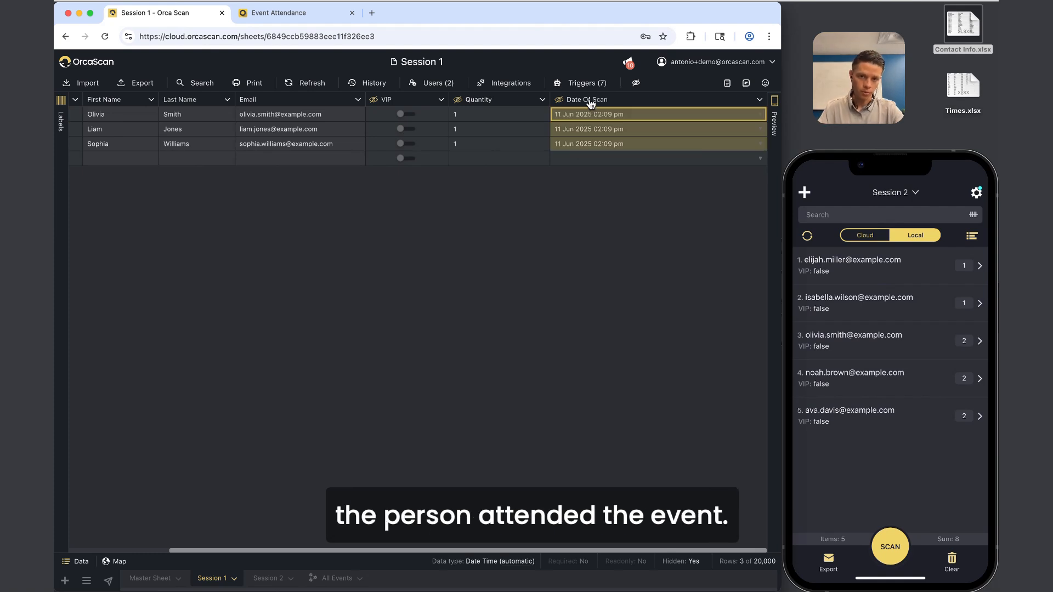
pyautogui.hscroll(-3, 591, 104)
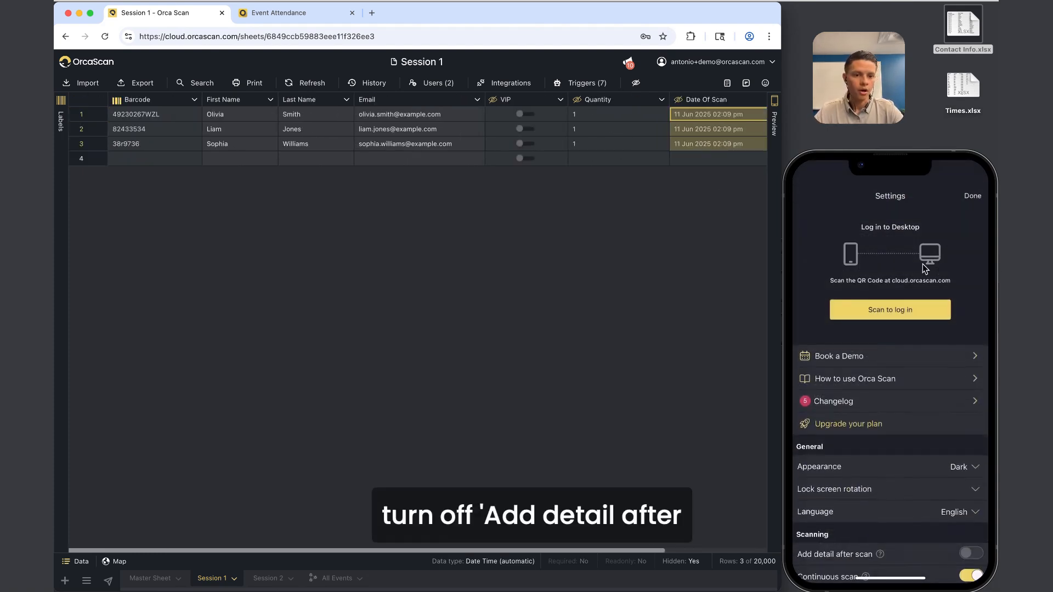
pyautogui.scroll(-5, 880, 416)
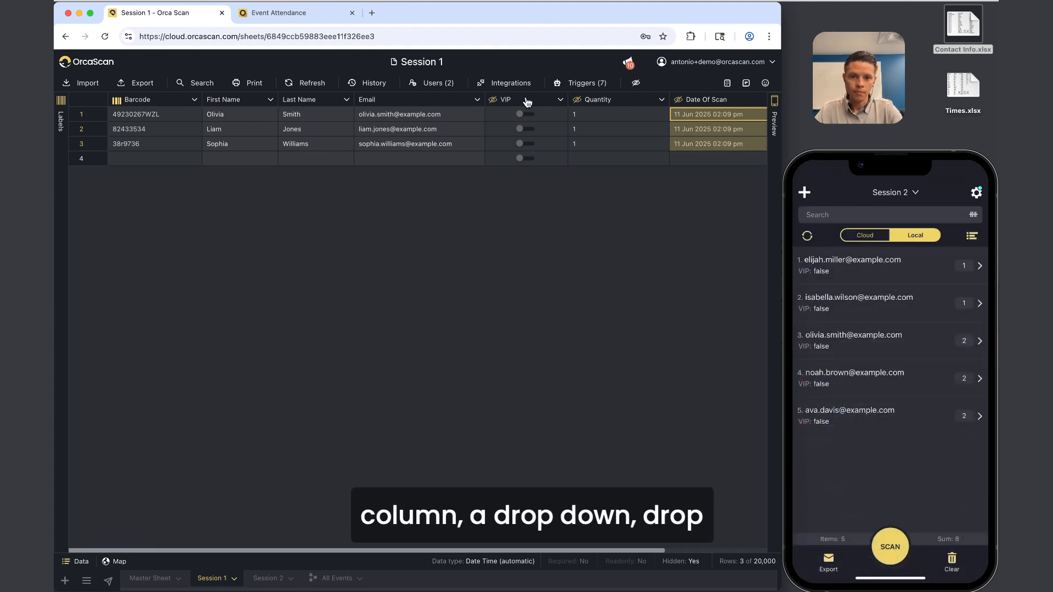
pyautogui.click(527, 102)
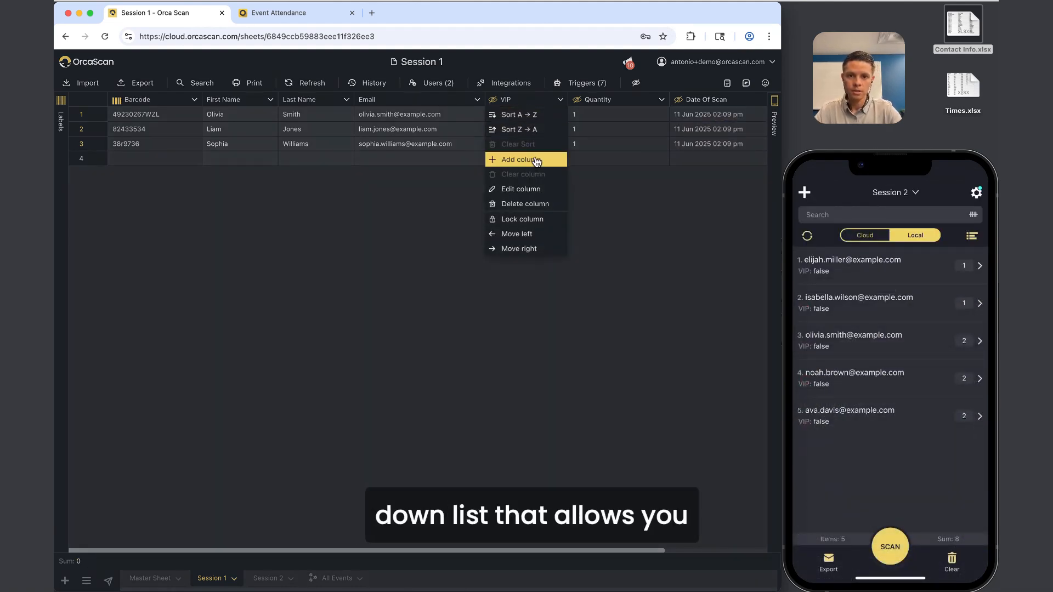
pyautogui.click(527, 102)
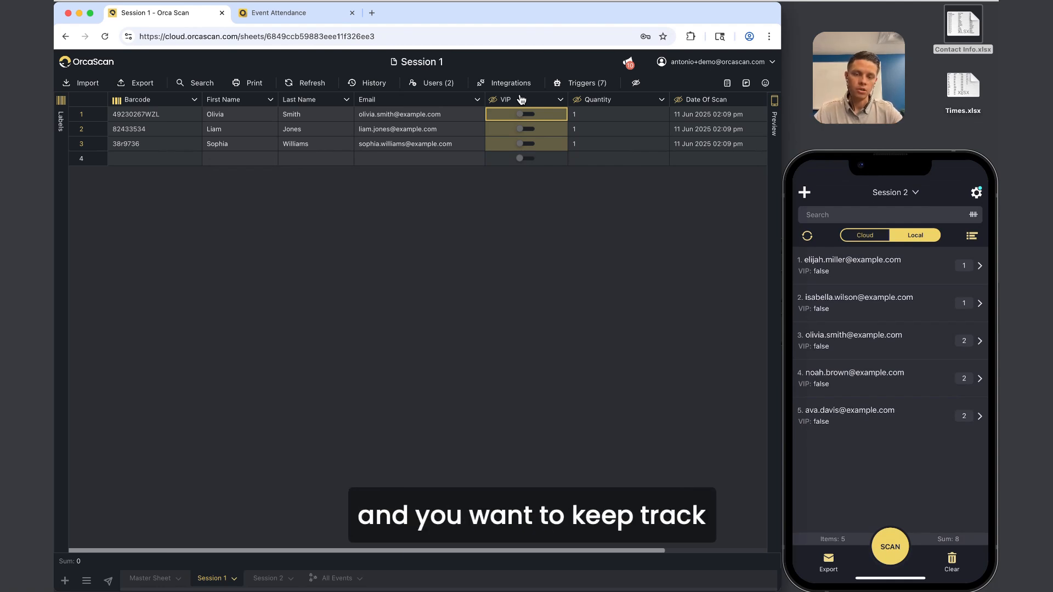
pyautogui.click(244, 120)
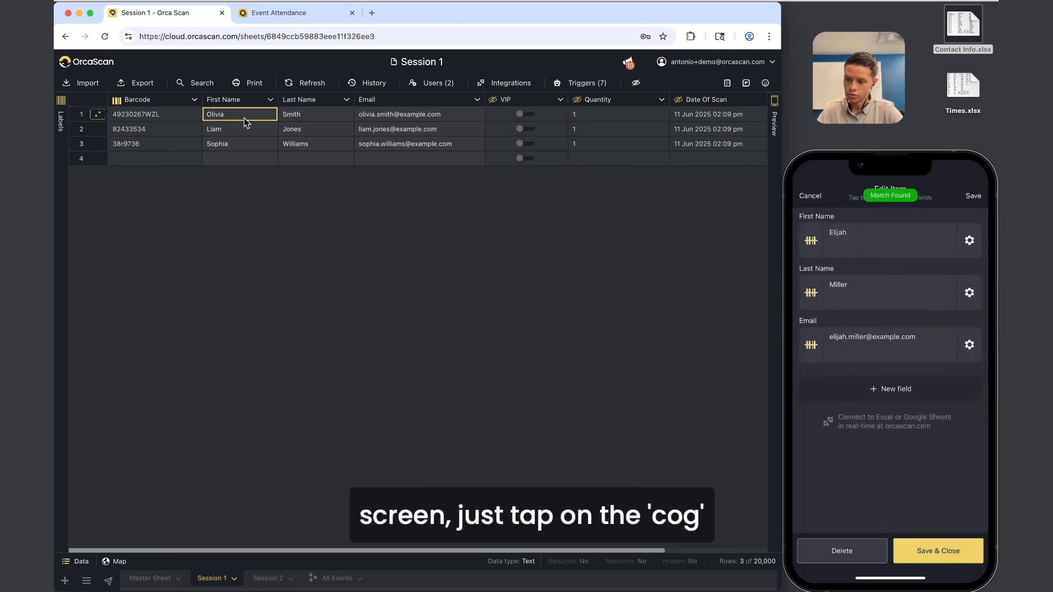
# Check the Email field's options in the phone editor, then open the Session 2 sheet.
pyautogui.click(971, 346)
pyautogui.click(970, 346)
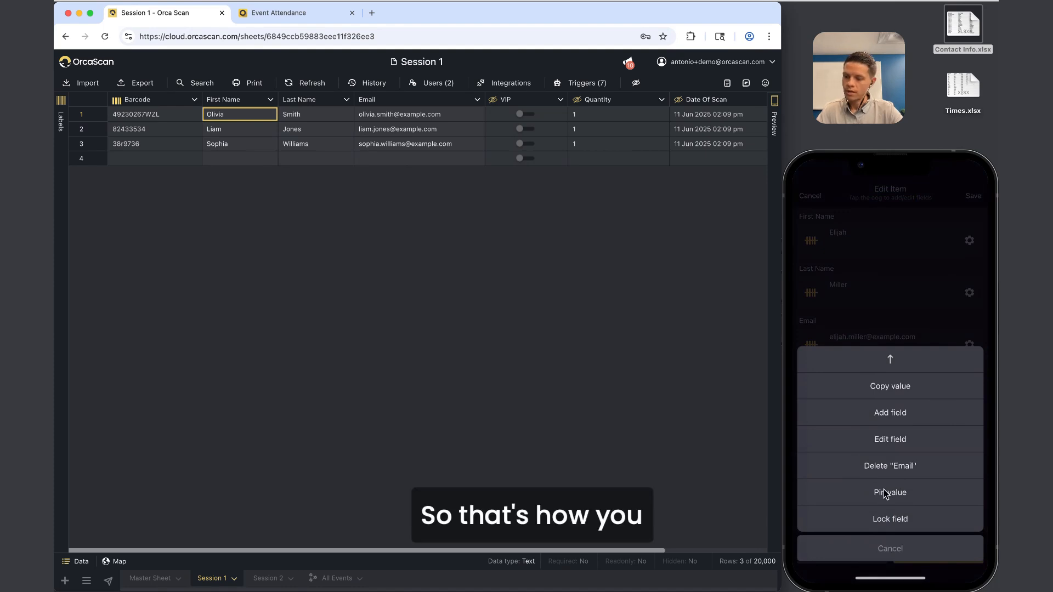
pyautogui.click(292, 583)
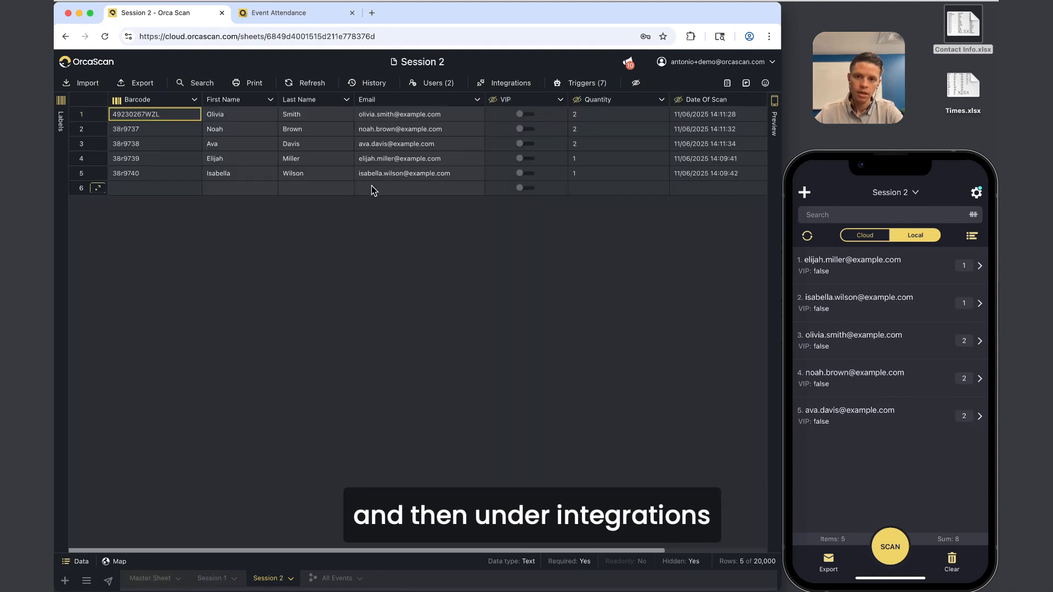
# Look through Session 2's integration settings and close them without saving.
pyautogui.click(526, 85)
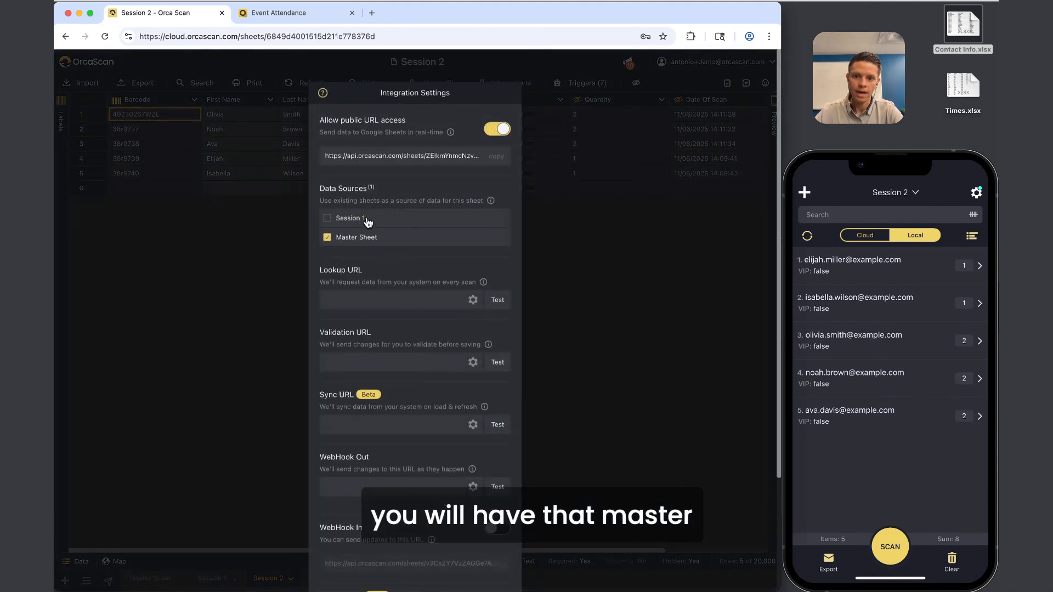
pyautogui.scroll(-3, 472, 311)
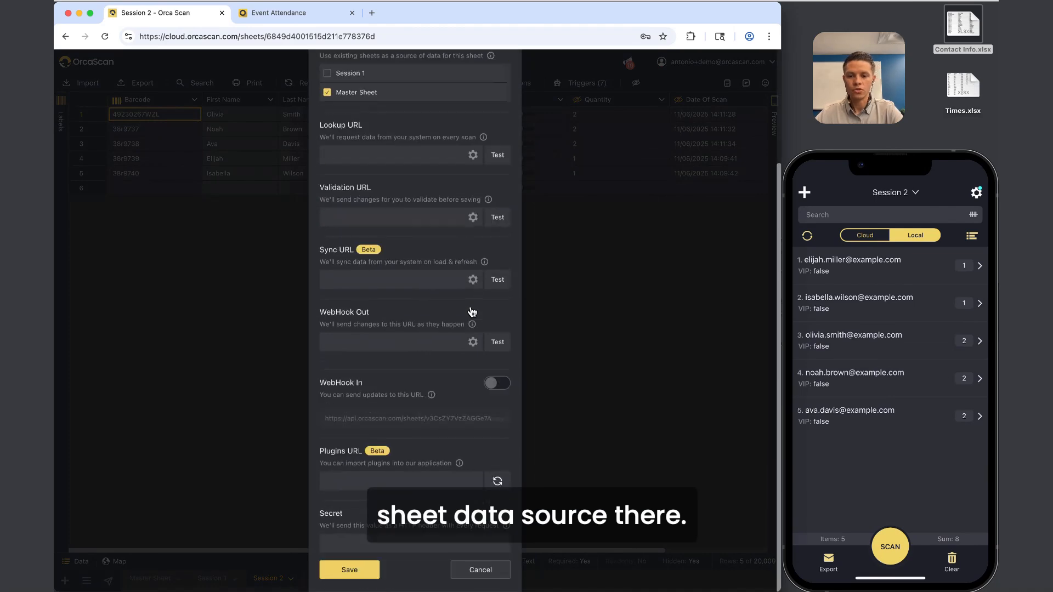
pyautogui.click(480, 570)
# Return to Session 1 and open its sheet options twice, closing them without duplicating.
pyautogui.click(219, 579)
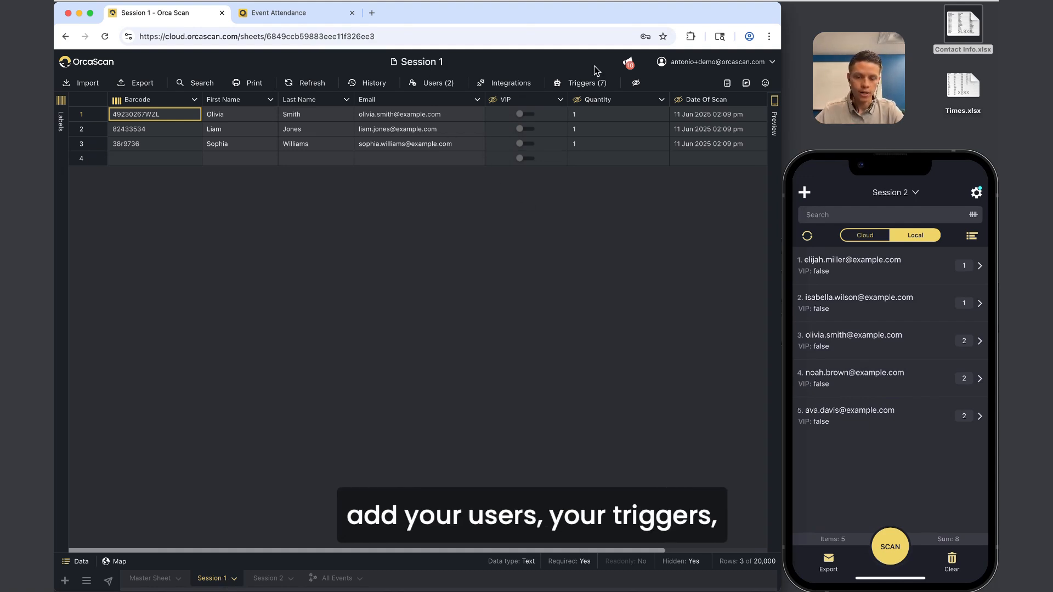
pyautogui.click(219, 577)
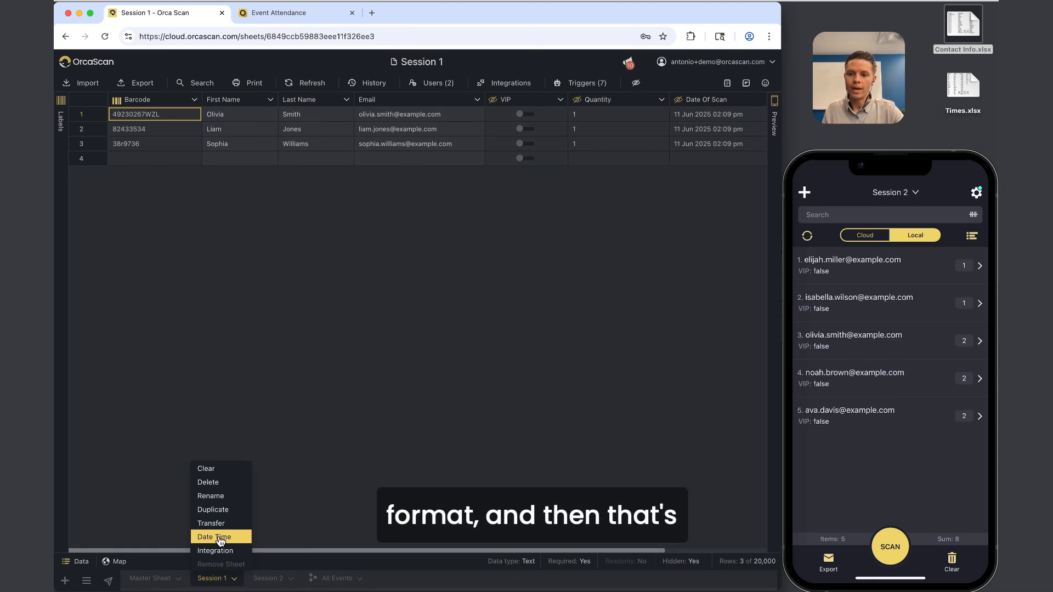
pyautogui.click(311, 527)
pyautogui.click(209, 582)
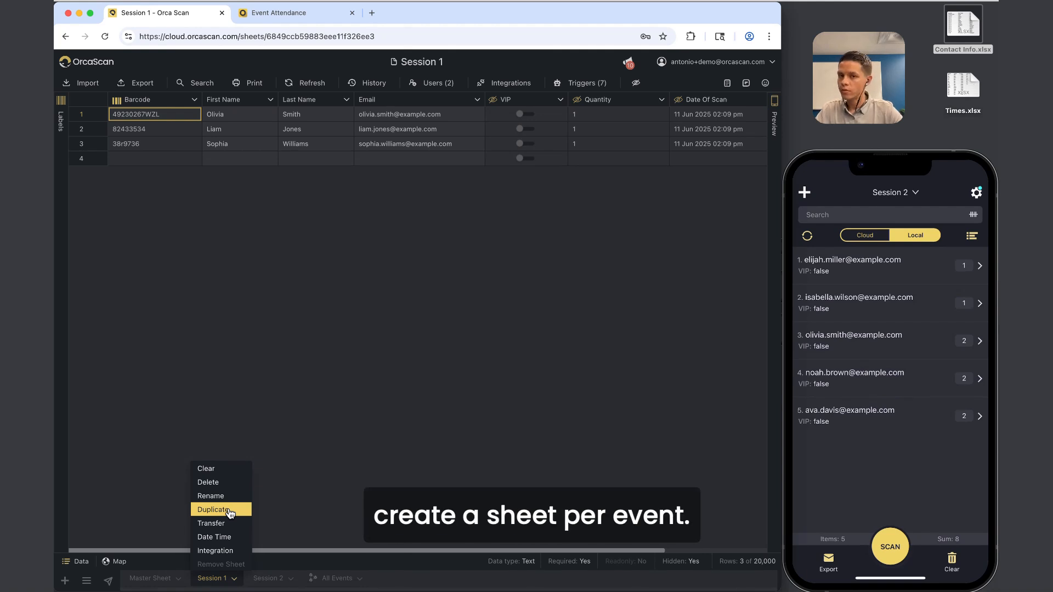
pyautogui.click(460, 342)
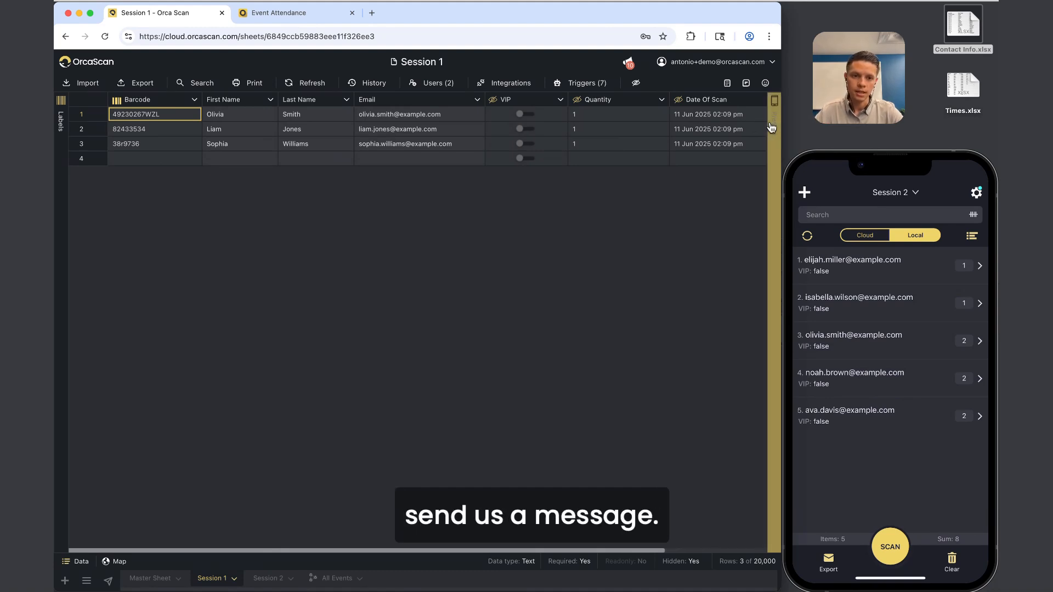
# Open and close the support chat, then open the Getting Started help guides.
pyautogui.click(746, 85)
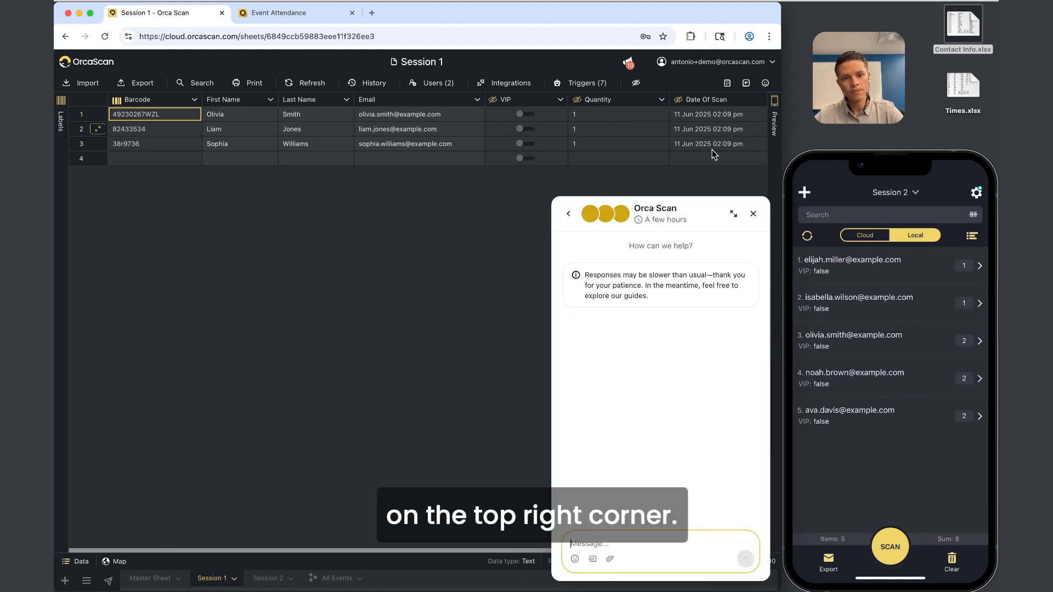
pyautogui.click(753, 214)
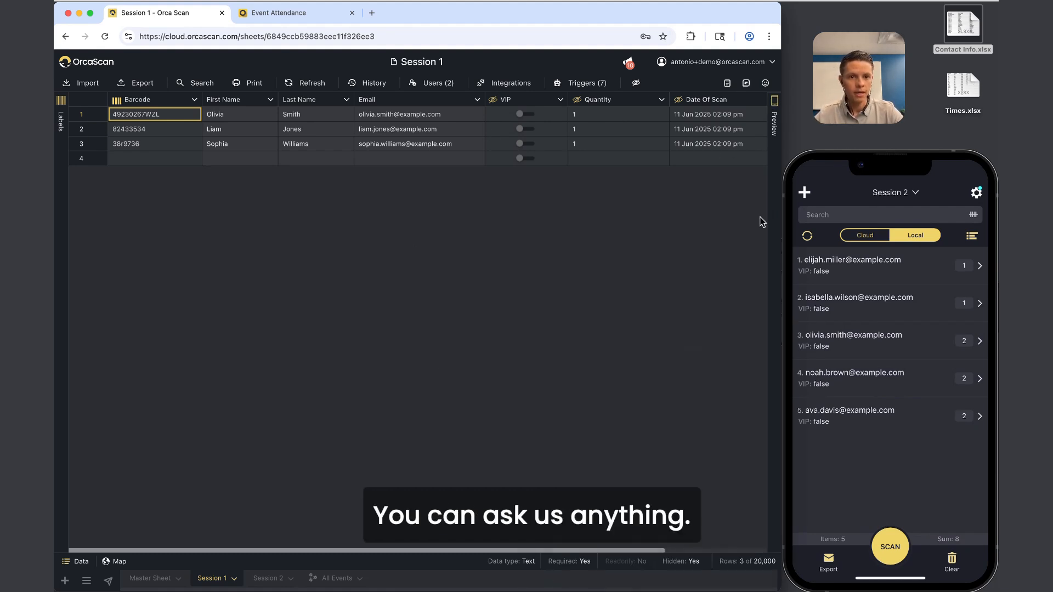
pyautogui.click(728, 85)
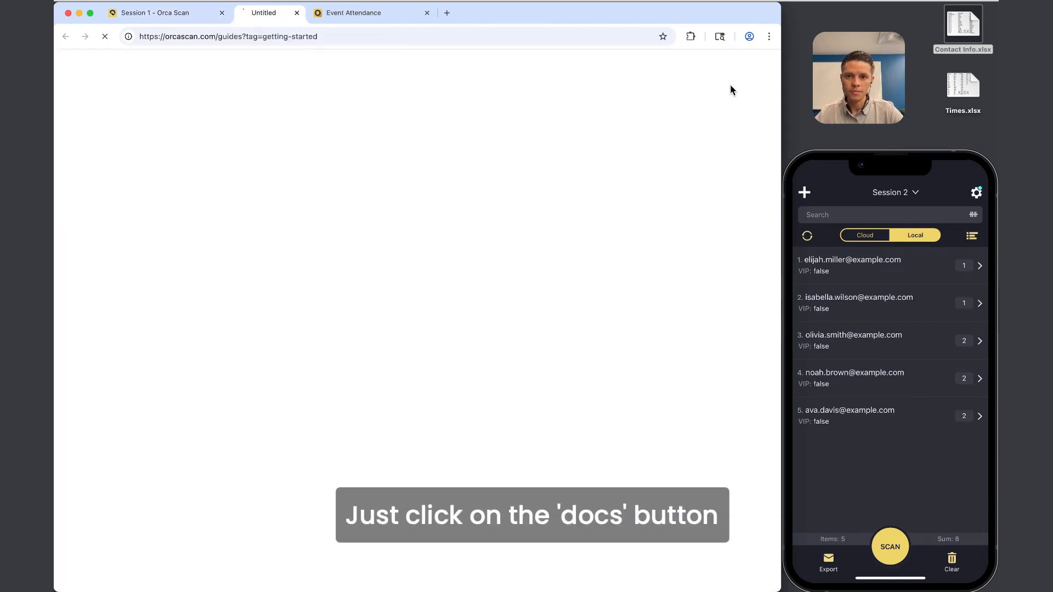